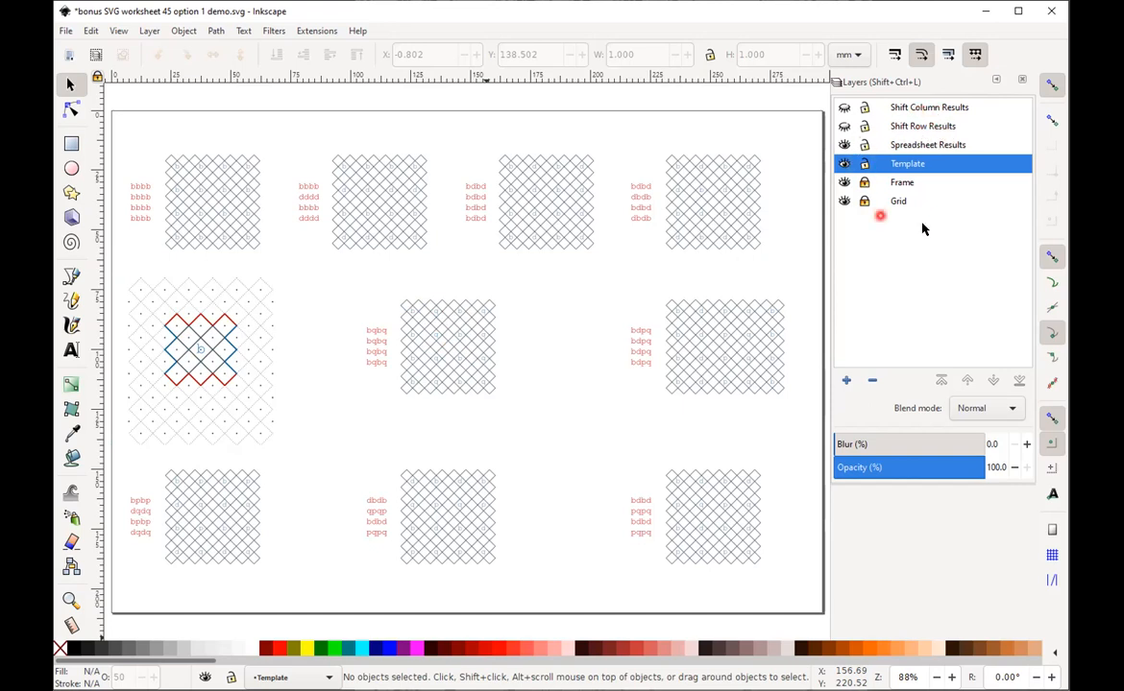
- Compare the Shift Row Results and Shift Column Results layers by showing each in turn, ending with Spreadsheet Results as the only results layer shown
click(150, 32)
click(165, 50)
click(844, 145)
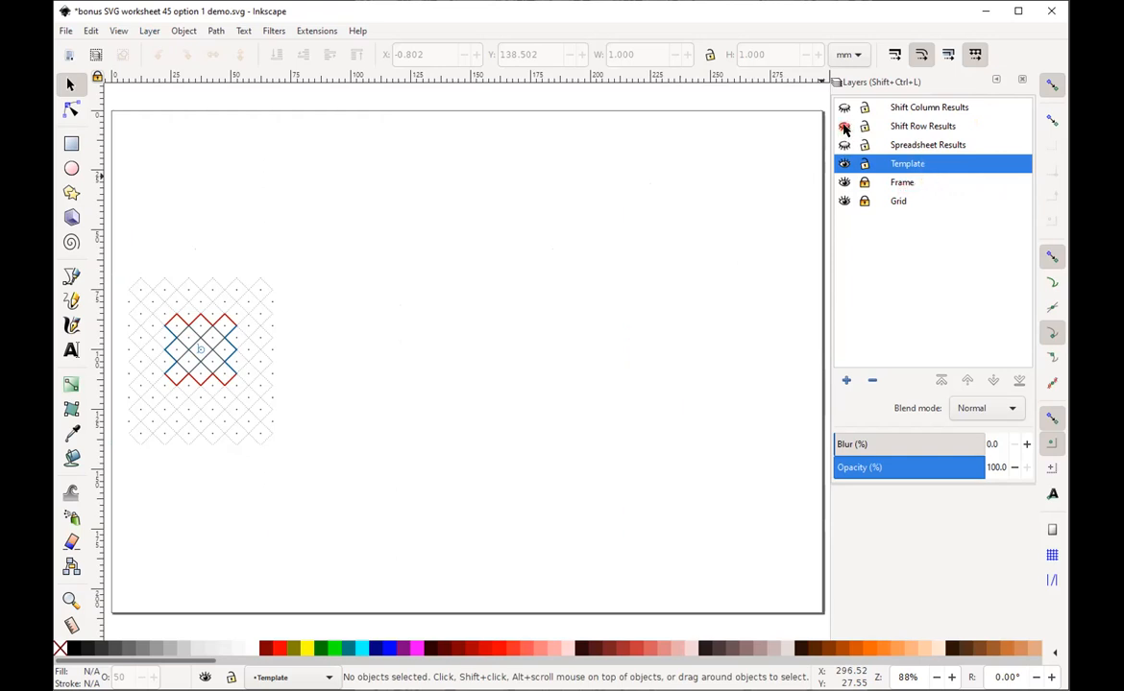
click(844, 128)
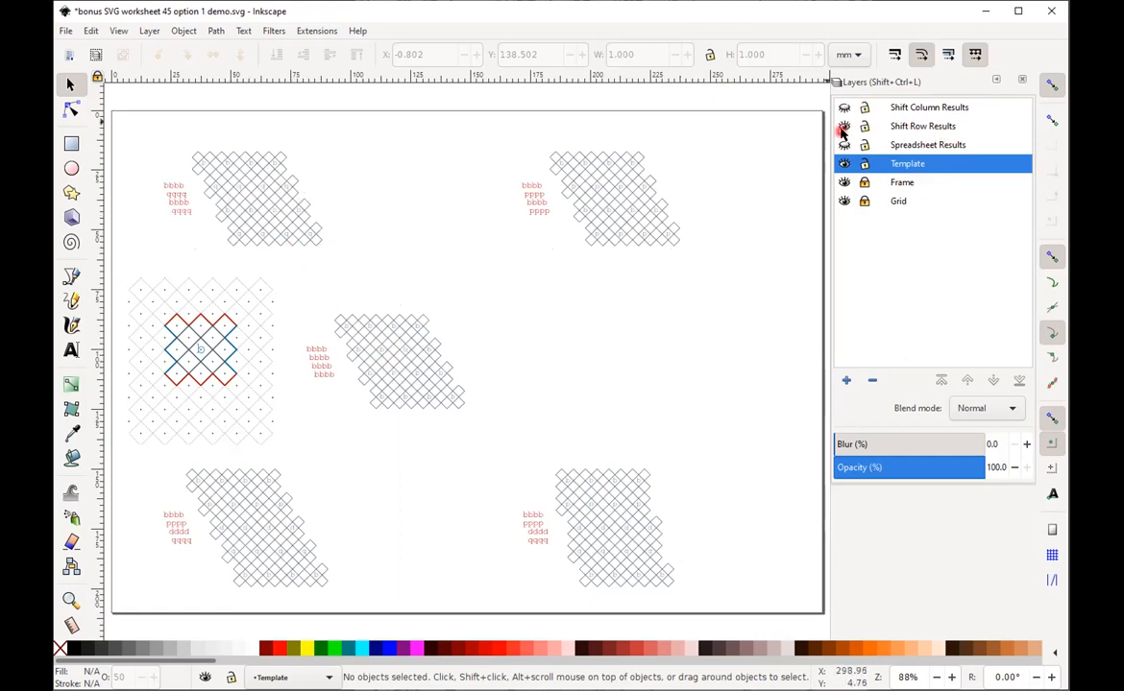
click(844, 128)
click(844, 108)
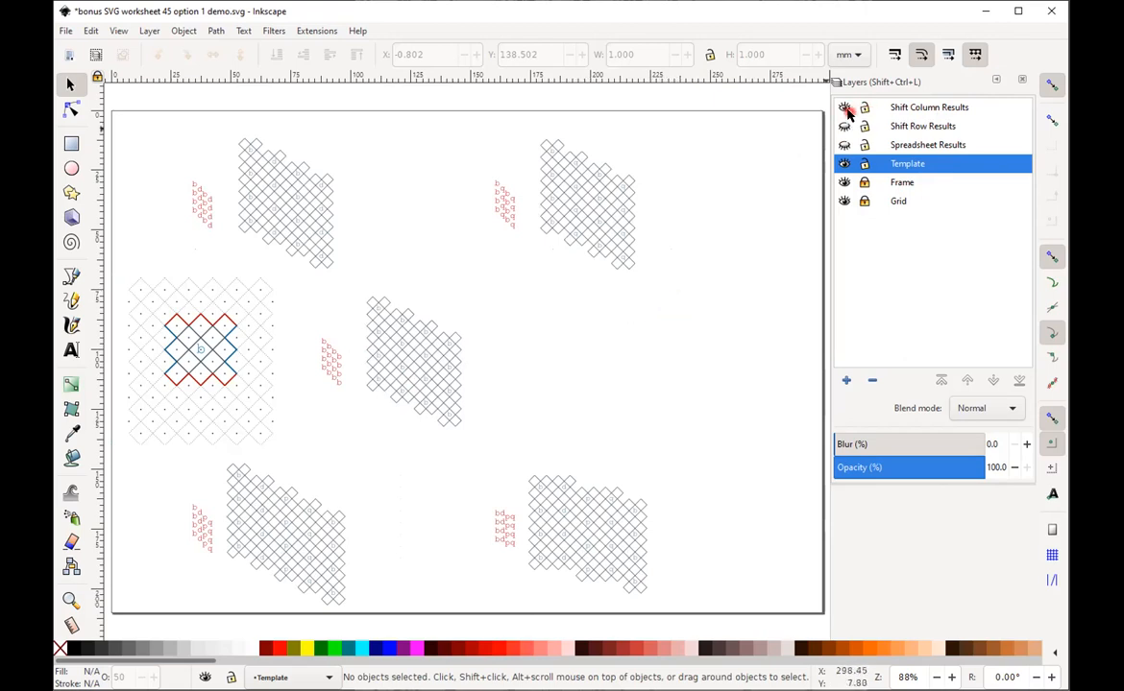
click(845, 108)
click(844, 145)
click(801, 213)
click(796, 223)
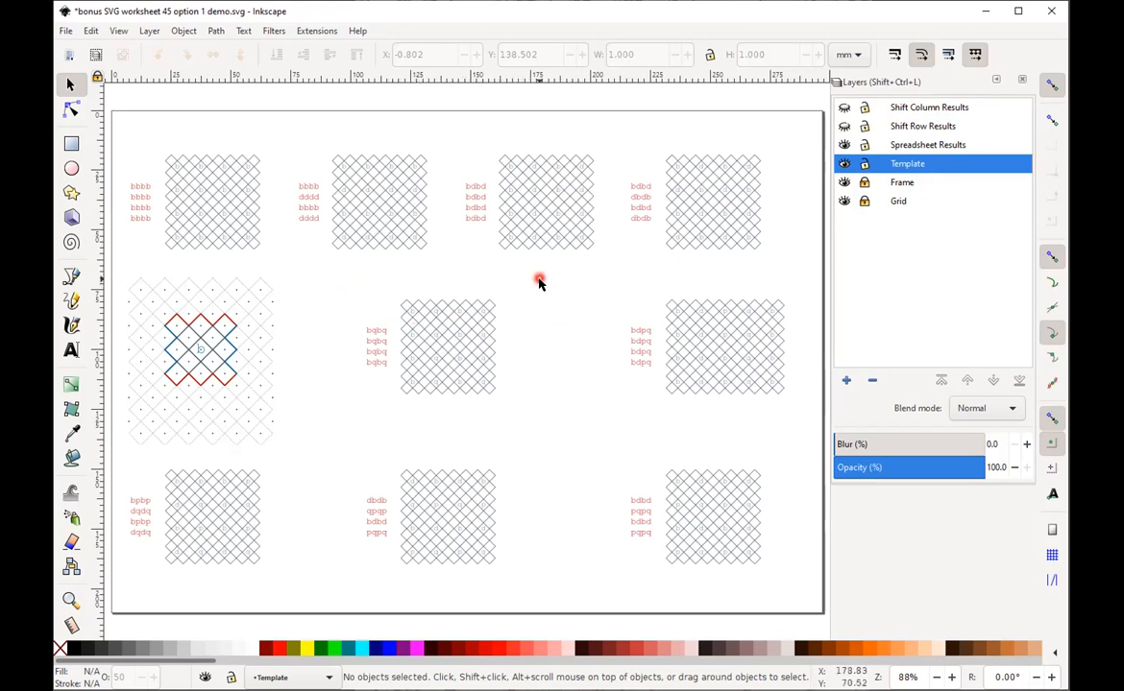
- Enter the group of diamond paths at the centre of the template tile so its individual paths can be edited
drag(533, 263, 106, 466)
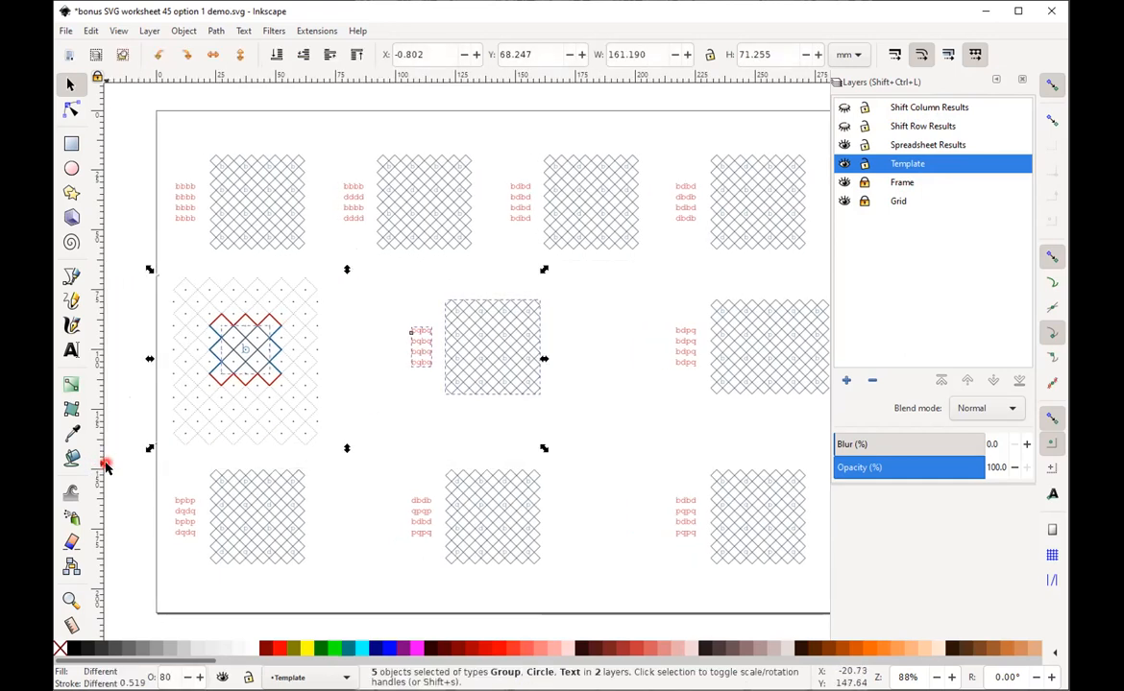
key(3)
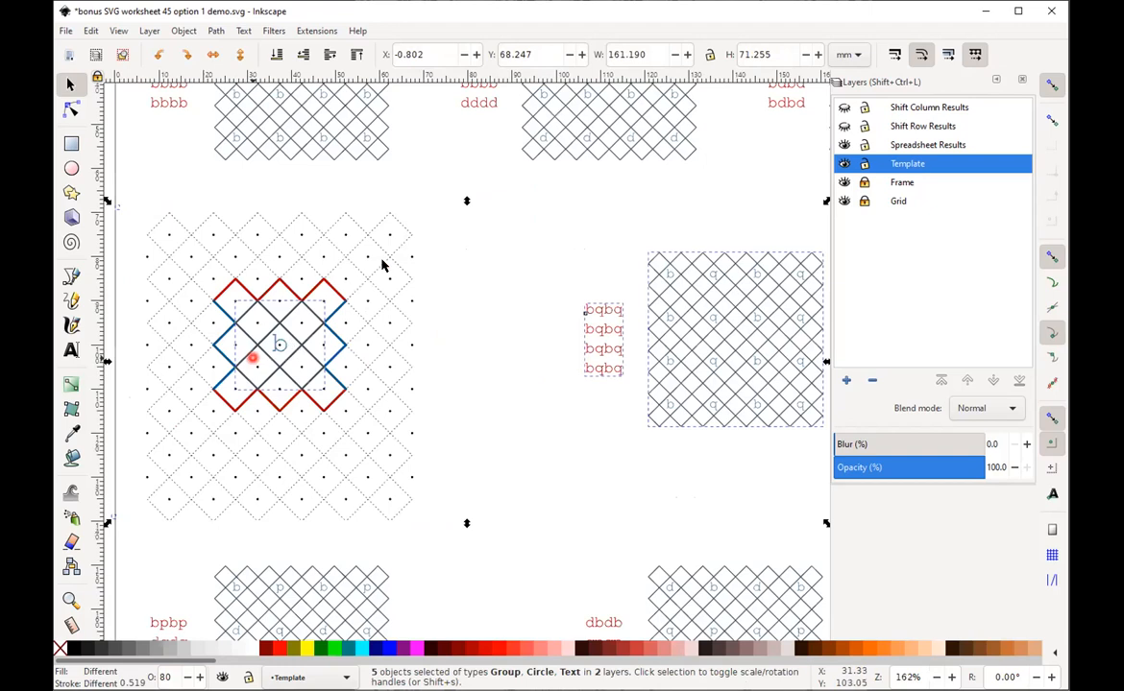
click(489, 249)
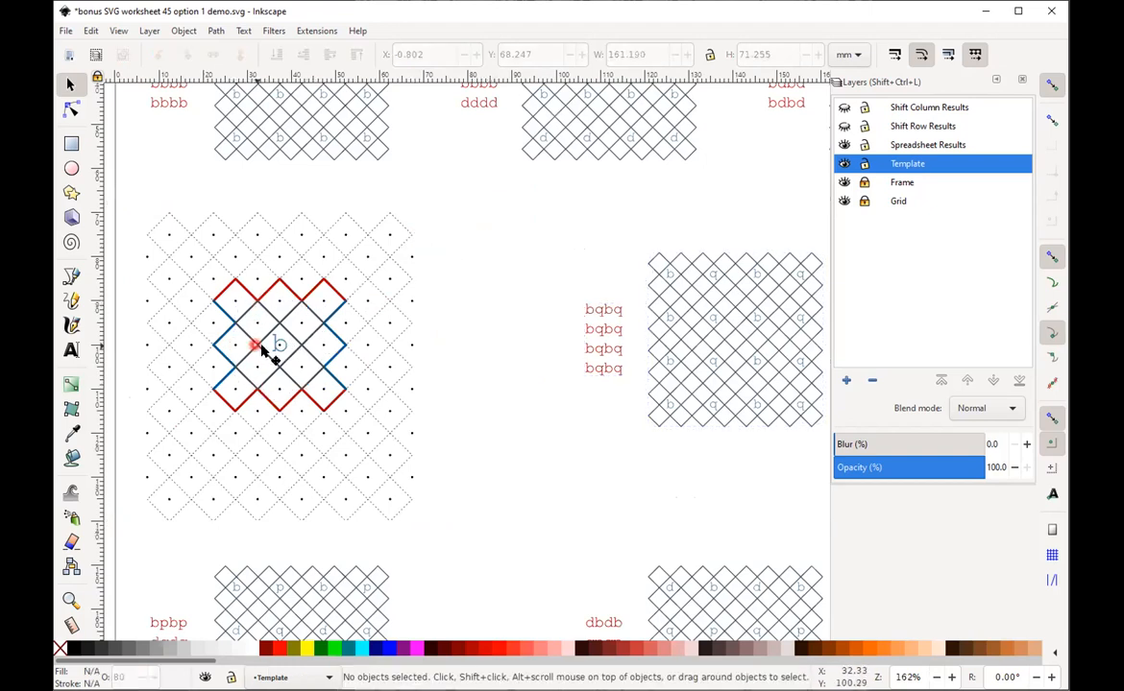
click(280, 322)
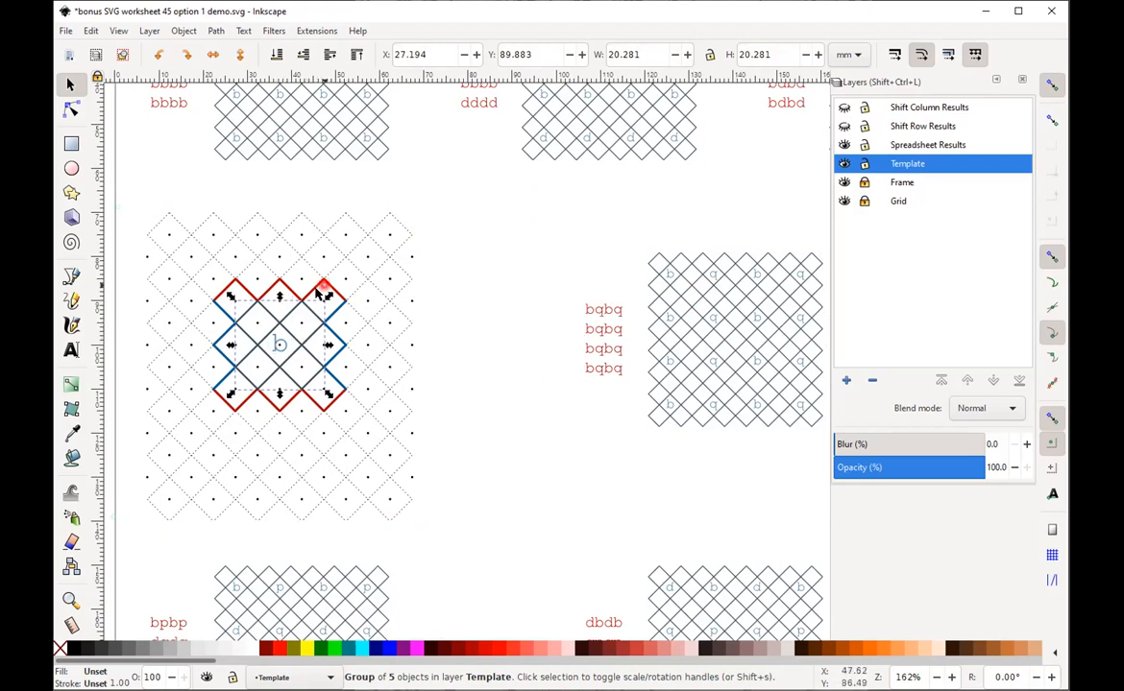
right_click(277, 331)
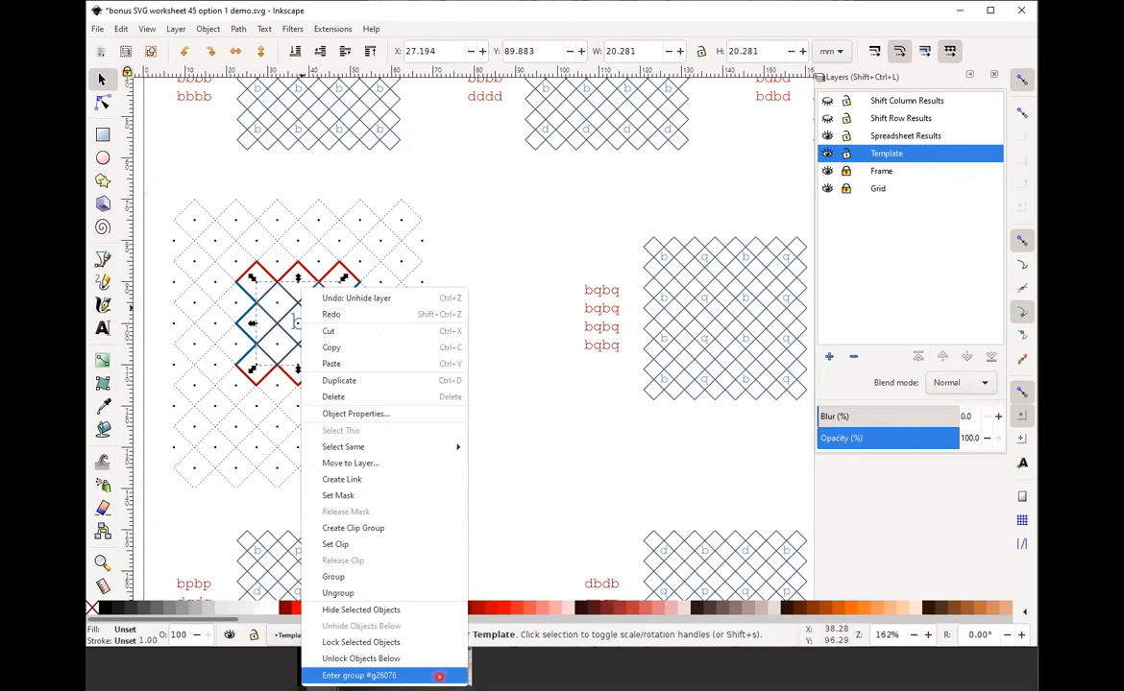
click(526, 443)
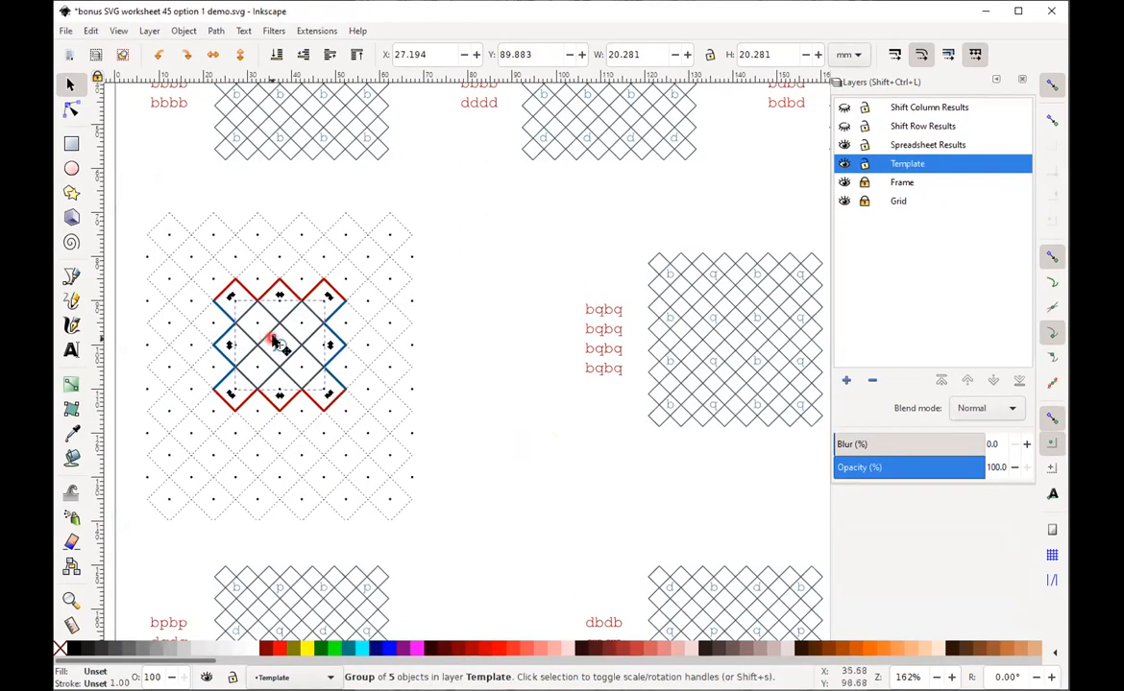
click(257, 319)
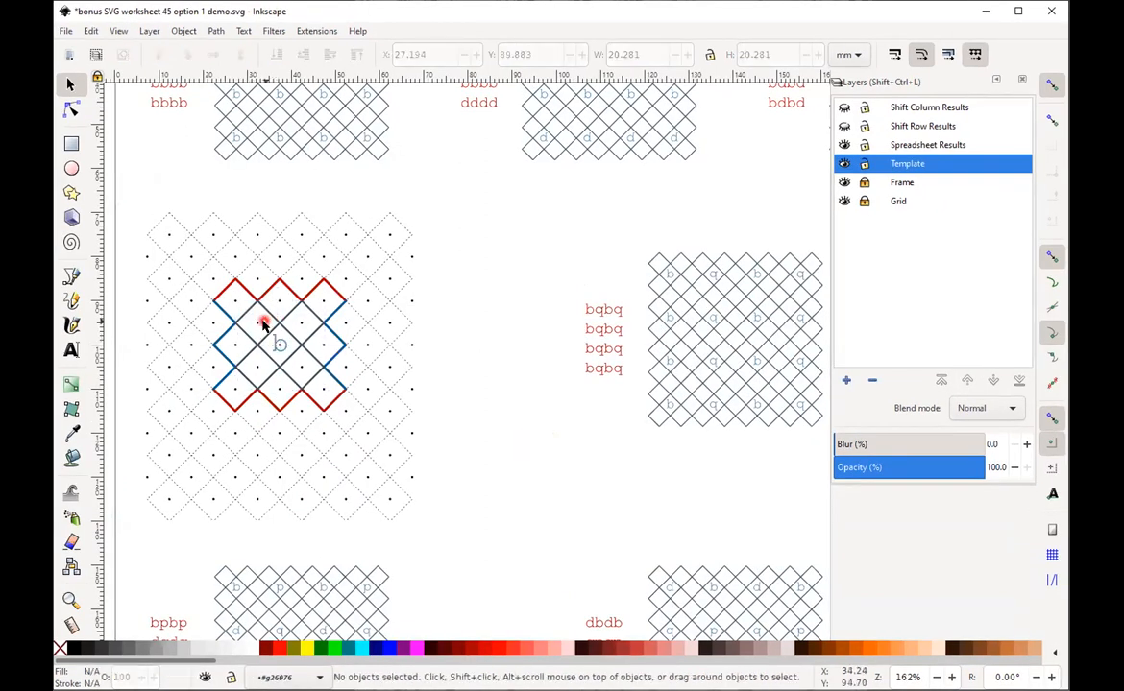
- Colour the strokes of the template tile's inner zigzag paths: the leftmost one green and the second one aqua
double_click(256, 317)
drag(257, 319, 318, 305)
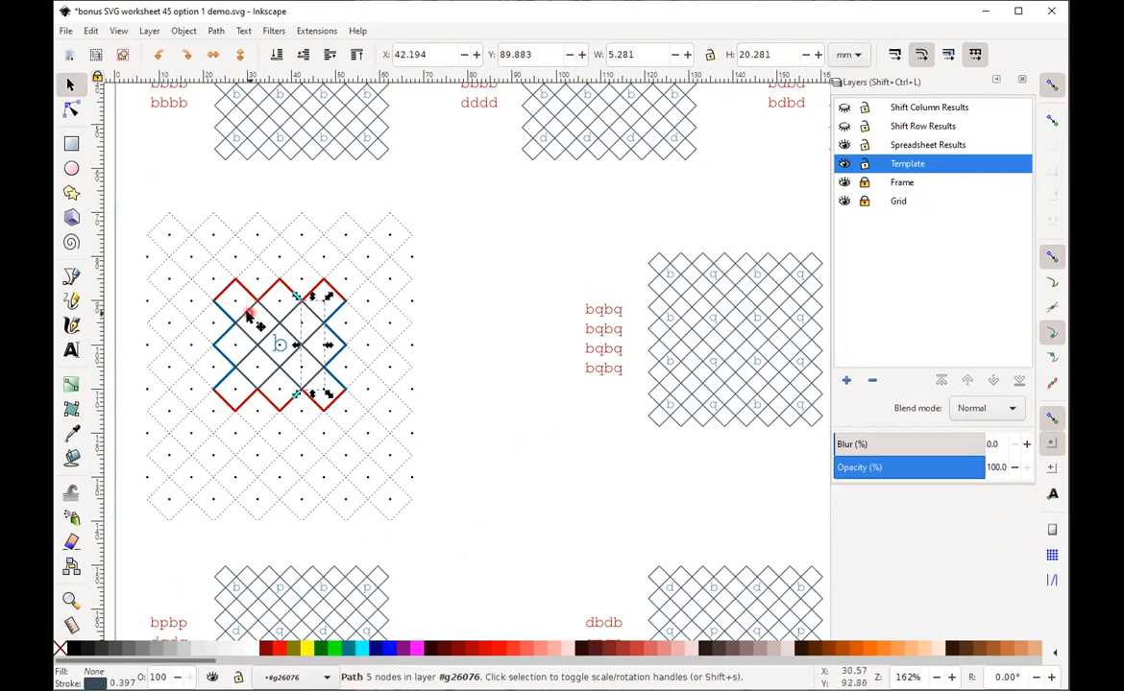
key(ctrl+z)
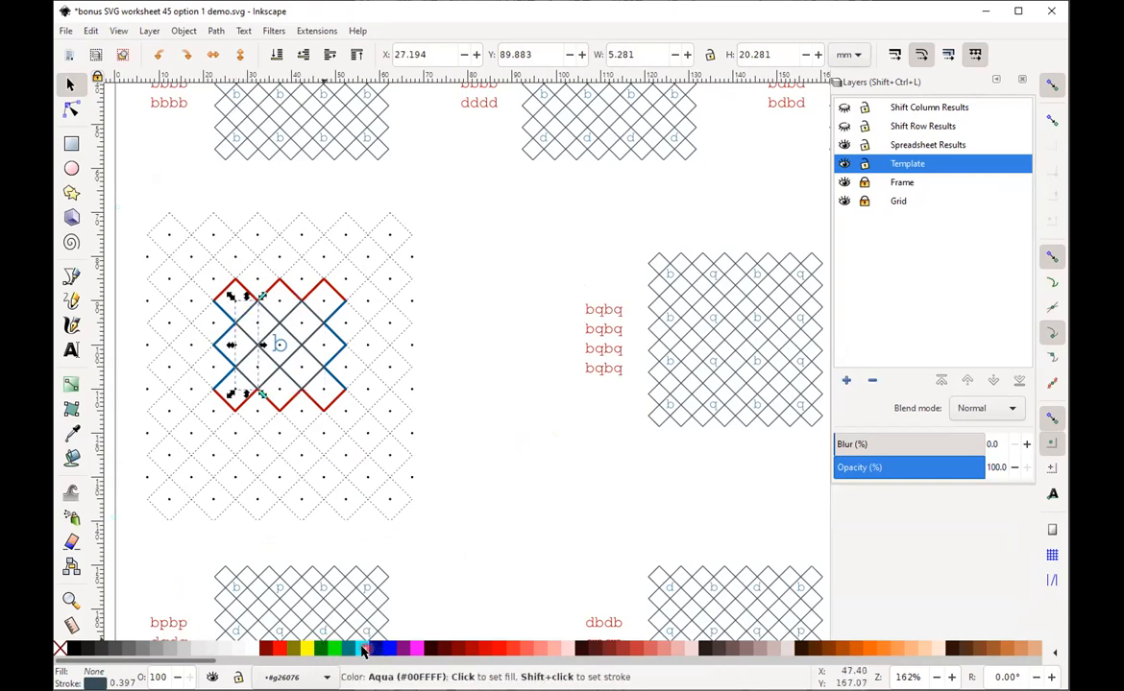
shift+click(320, 649)
drag(270, 315, 291, 315)
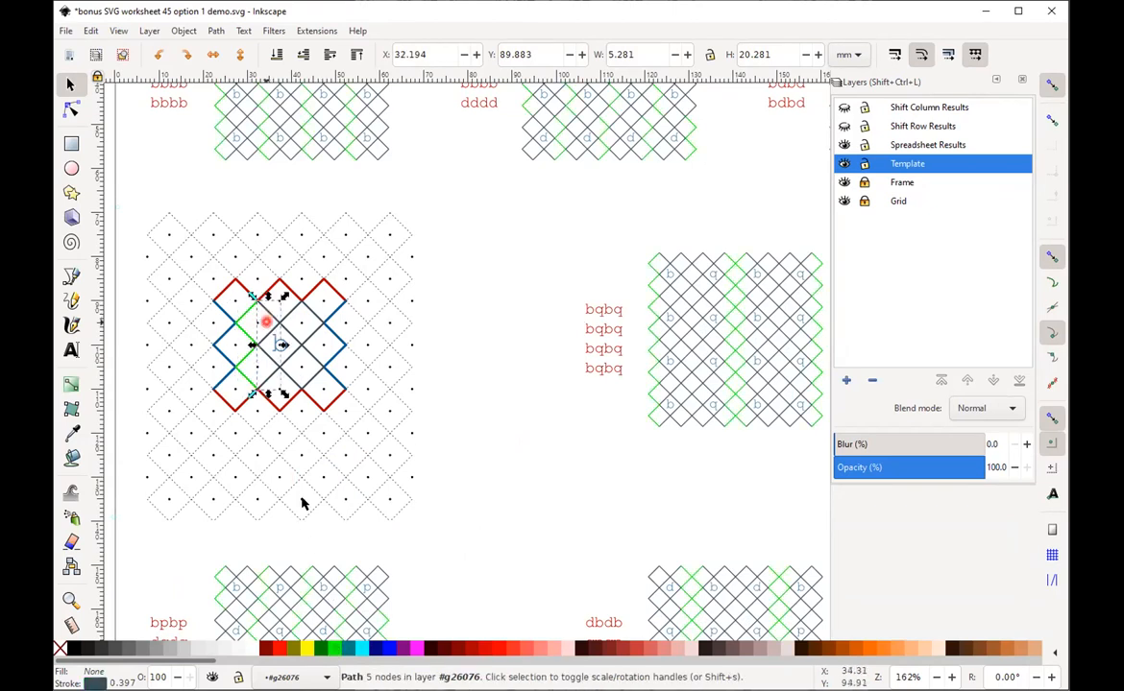
shift+click(347, 649)
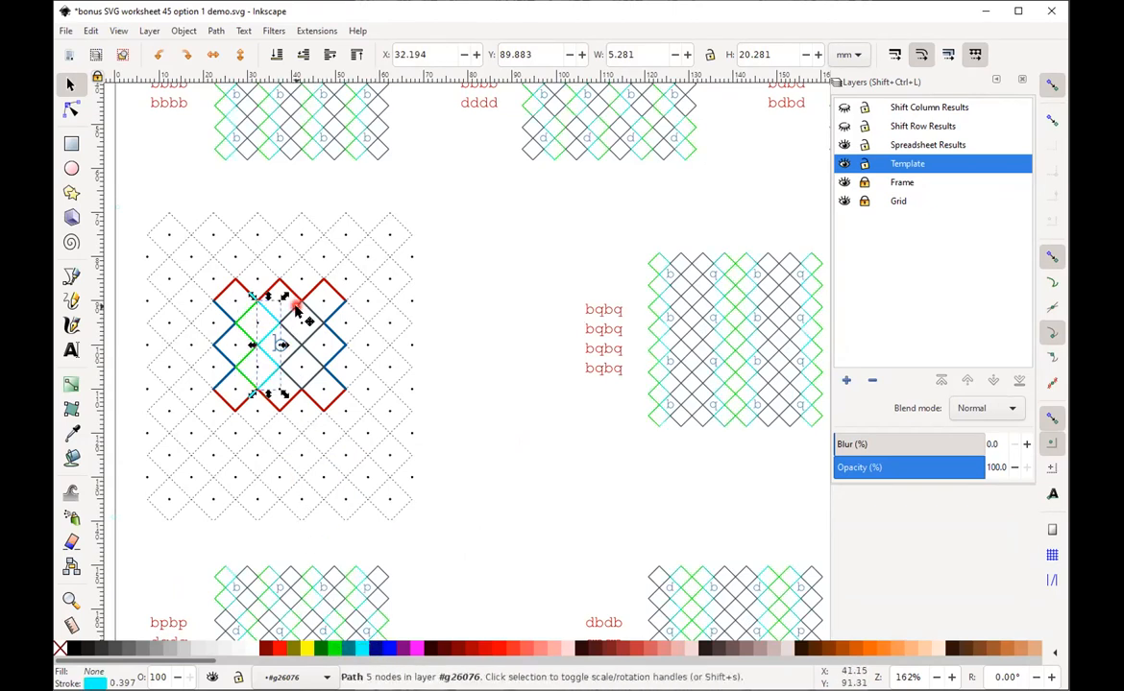
- Colour the stroke of the third inner zigzag path blue and the rightmost one magenta, leaving nothing selected
drag(296, 320, 314, 318)
shift+click(388, 651)
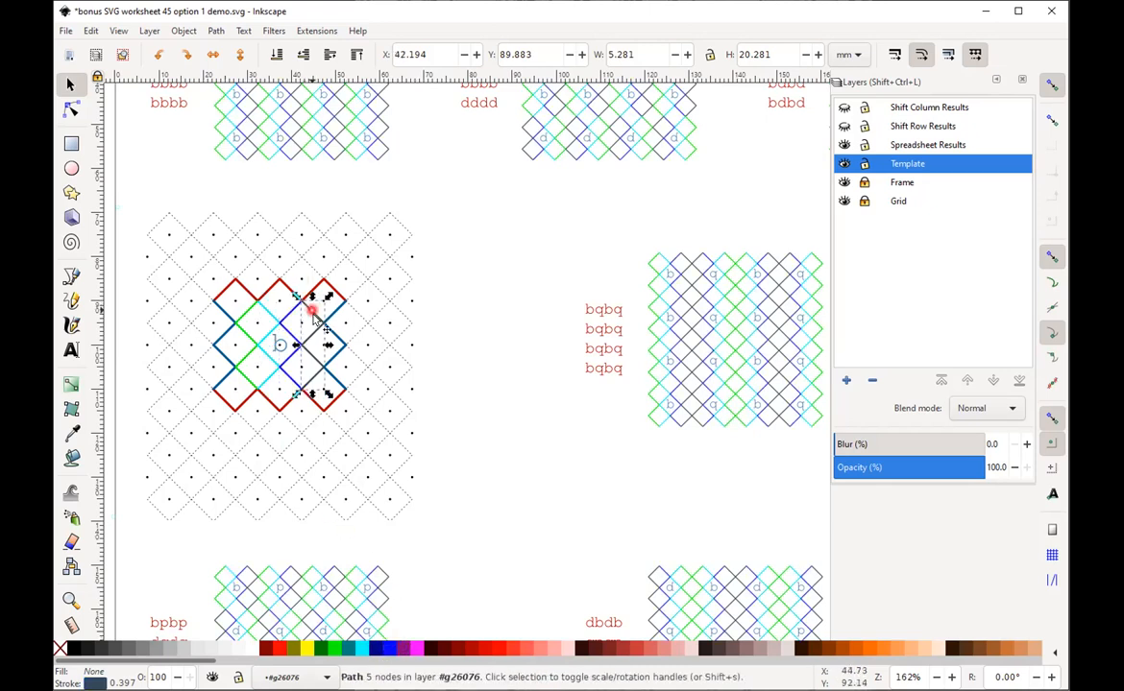
shift+click(414, 647)
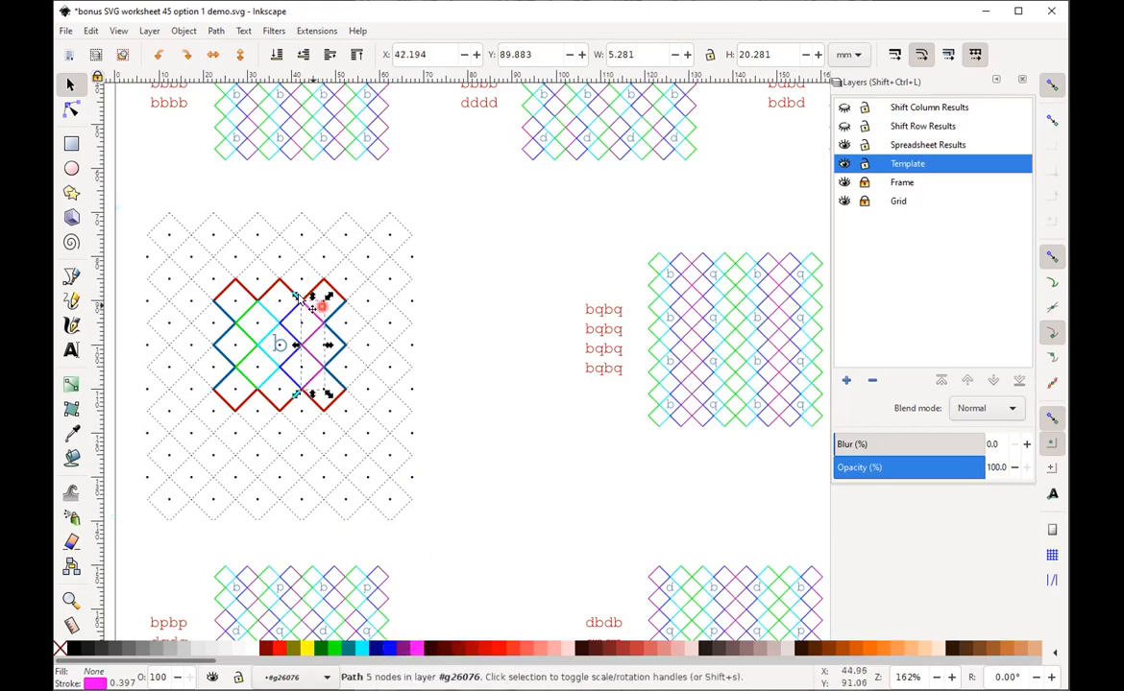
click(366, 296)
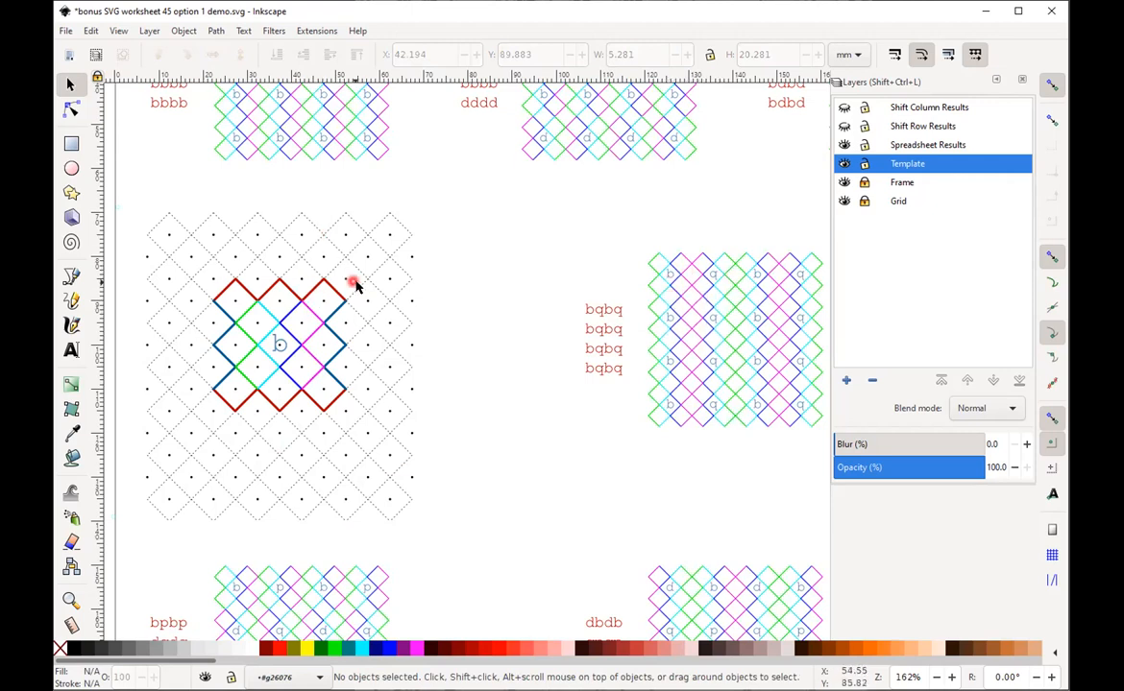
- Delete the upper right node of the aqua zigzag path with the node tool
click(268, 317)
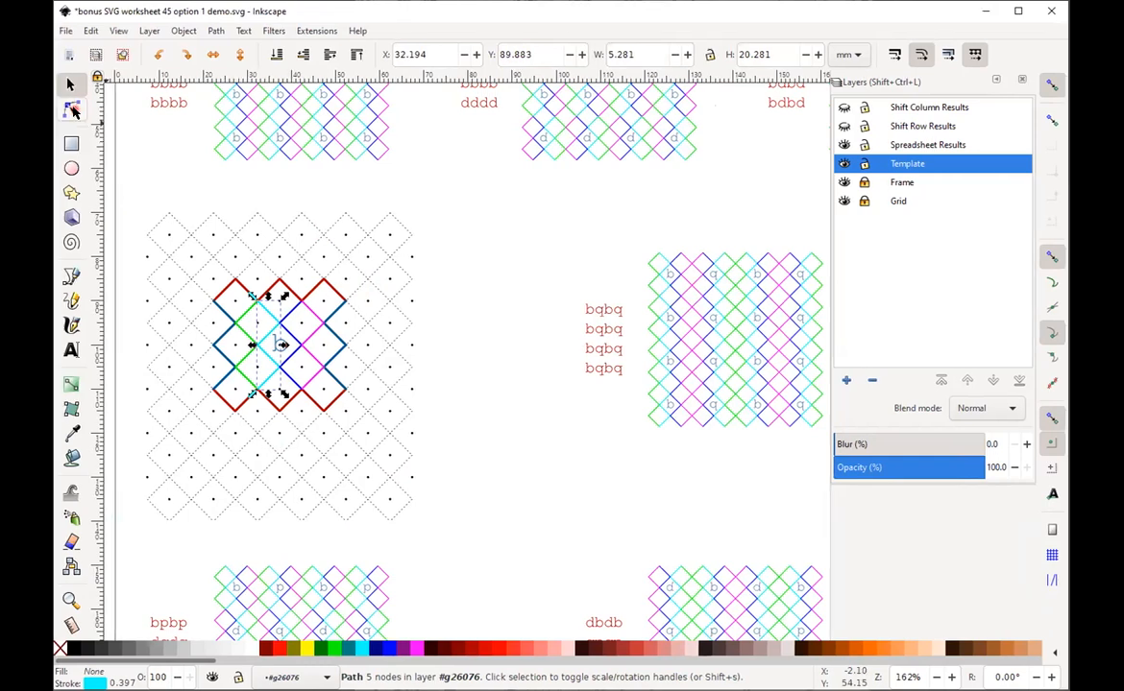
click(88, 113)
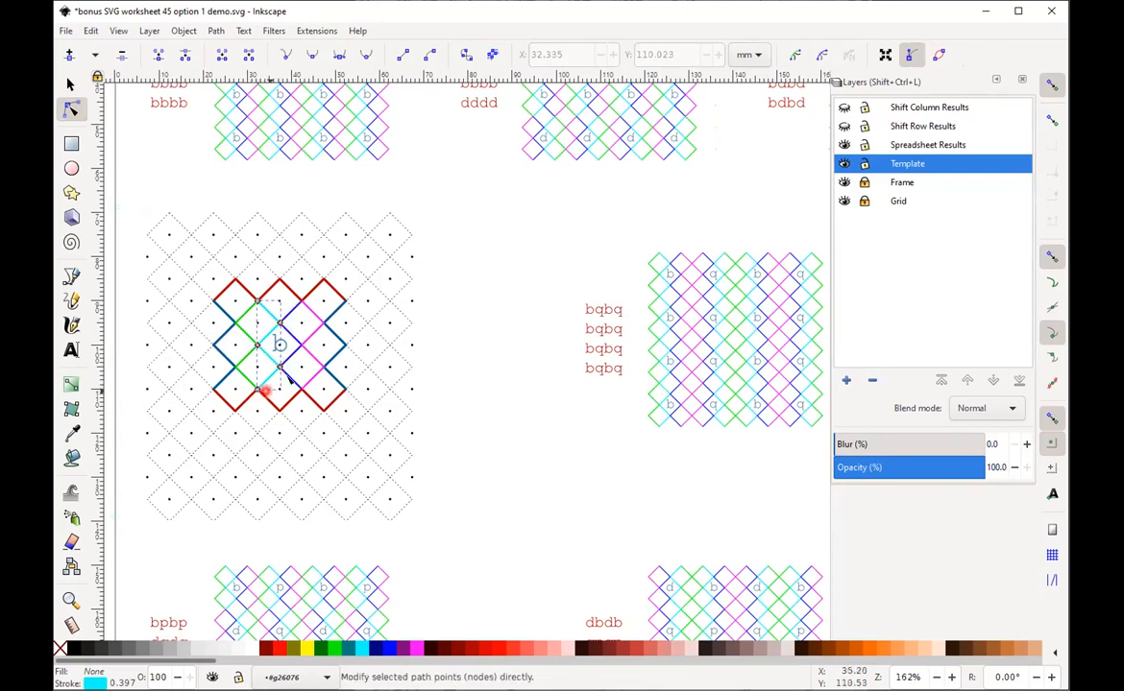
click(279, 325)
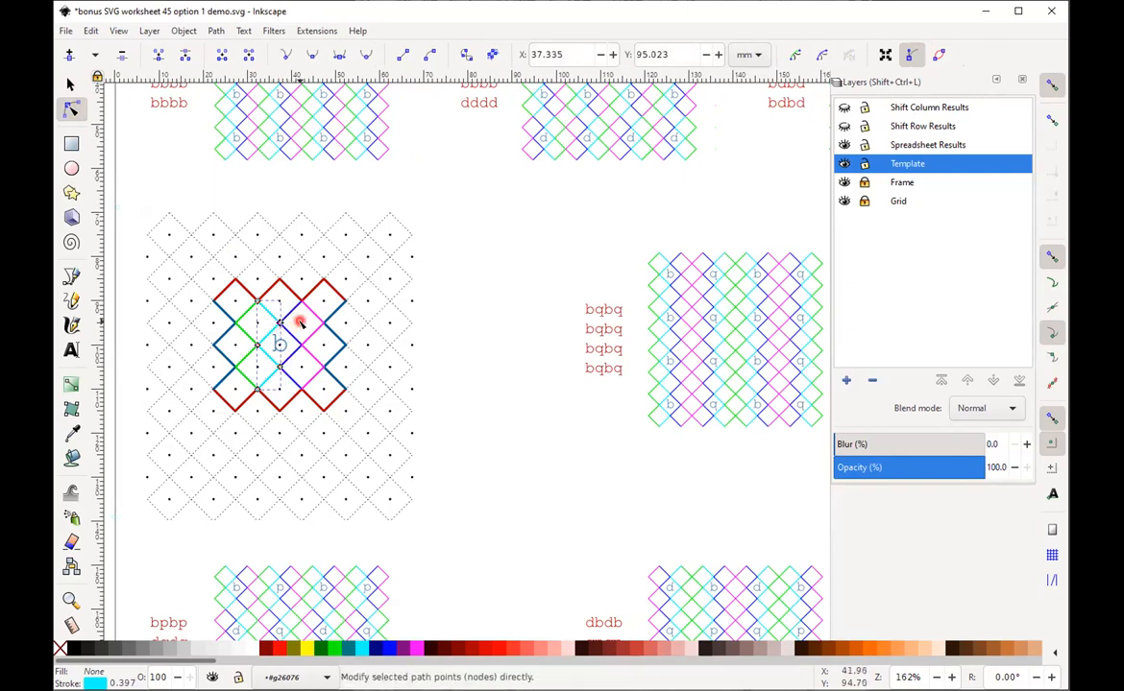
click(122, 56)
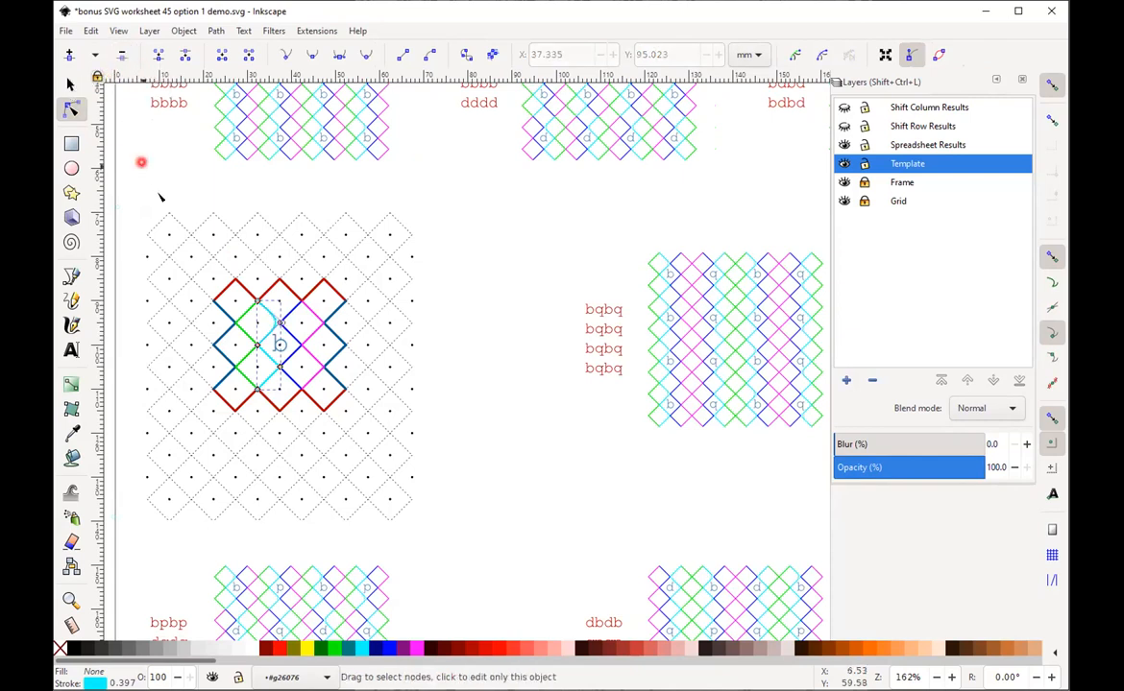
click(478, 306)
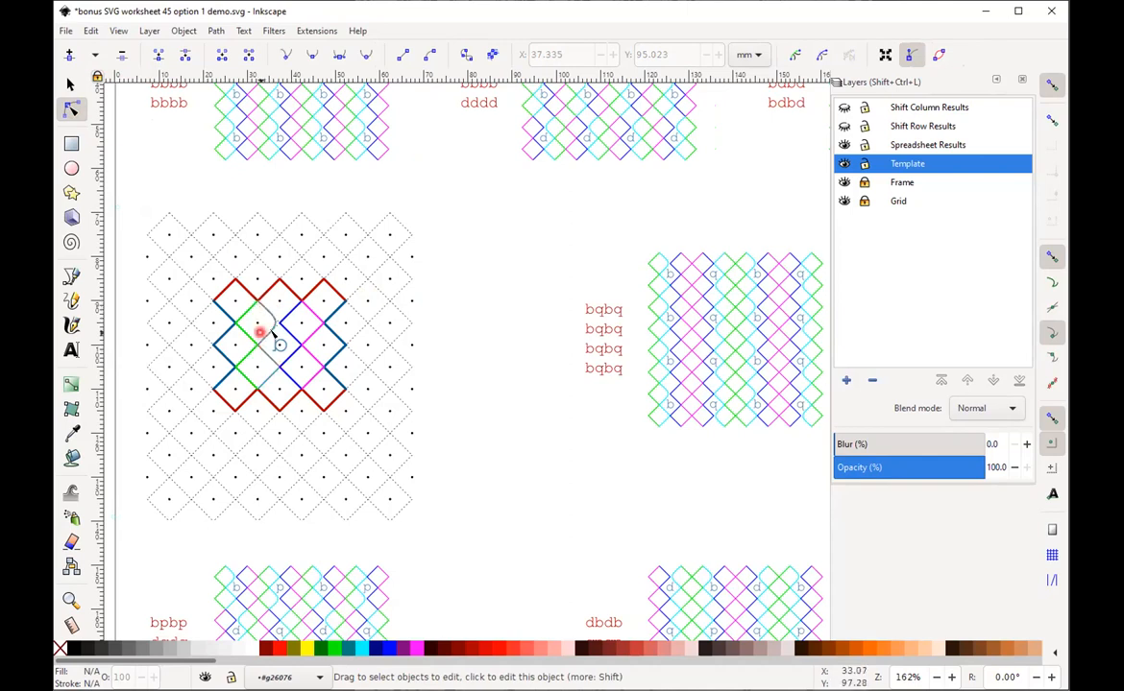
- Straighten the curved upper segment of the aqua path into a vertical line by making its two end nodes corner nodes
click(270, 309)
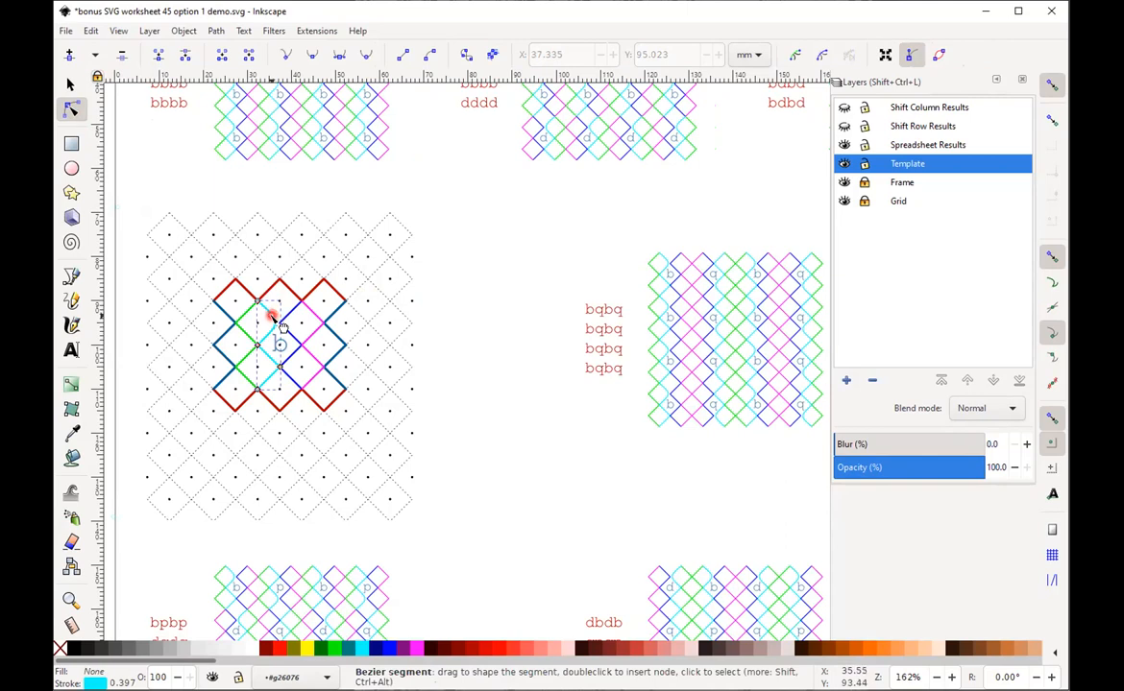
click(280, 326)
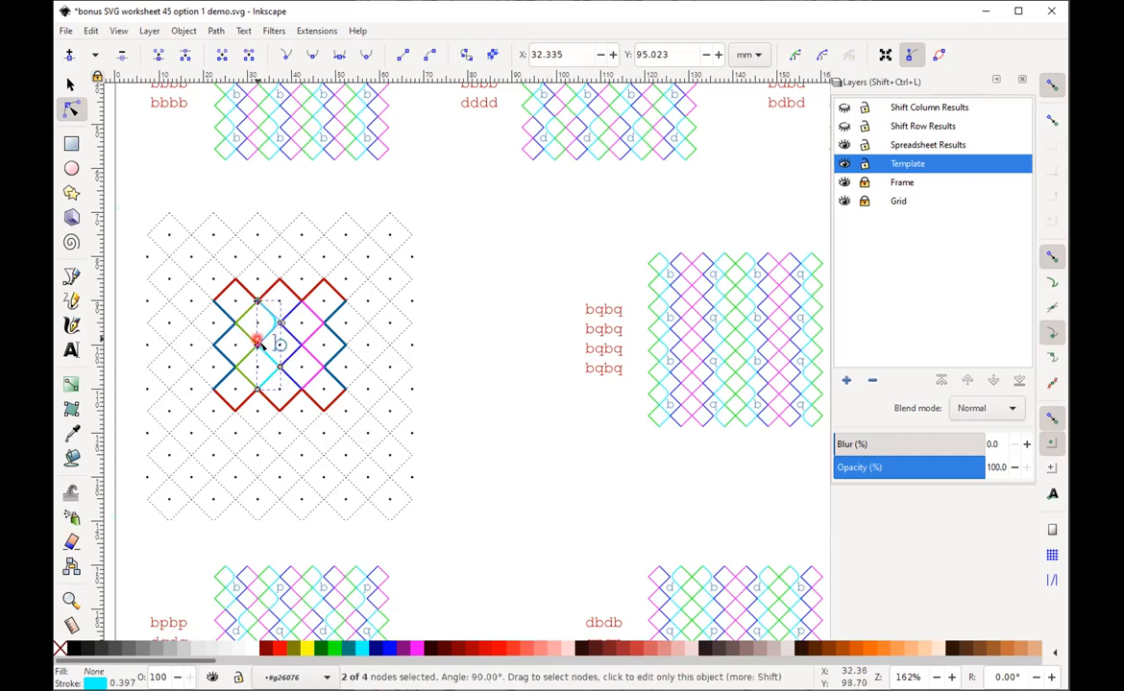
click(286, 56)
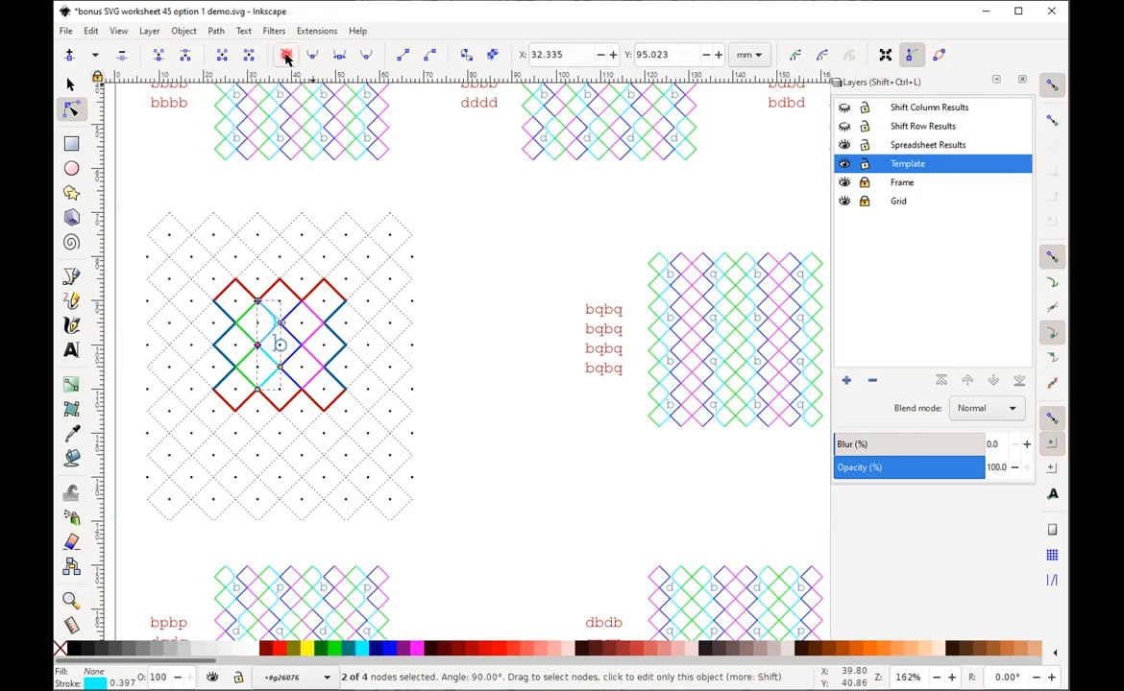
click(287, 57)
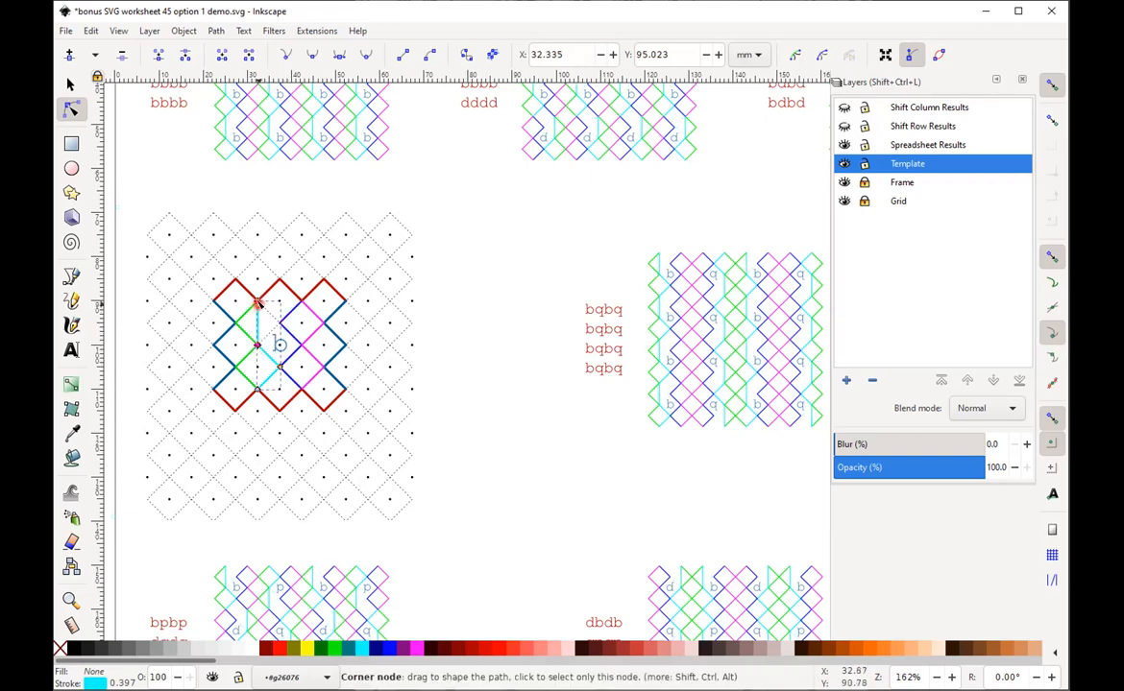
click(456, 319)
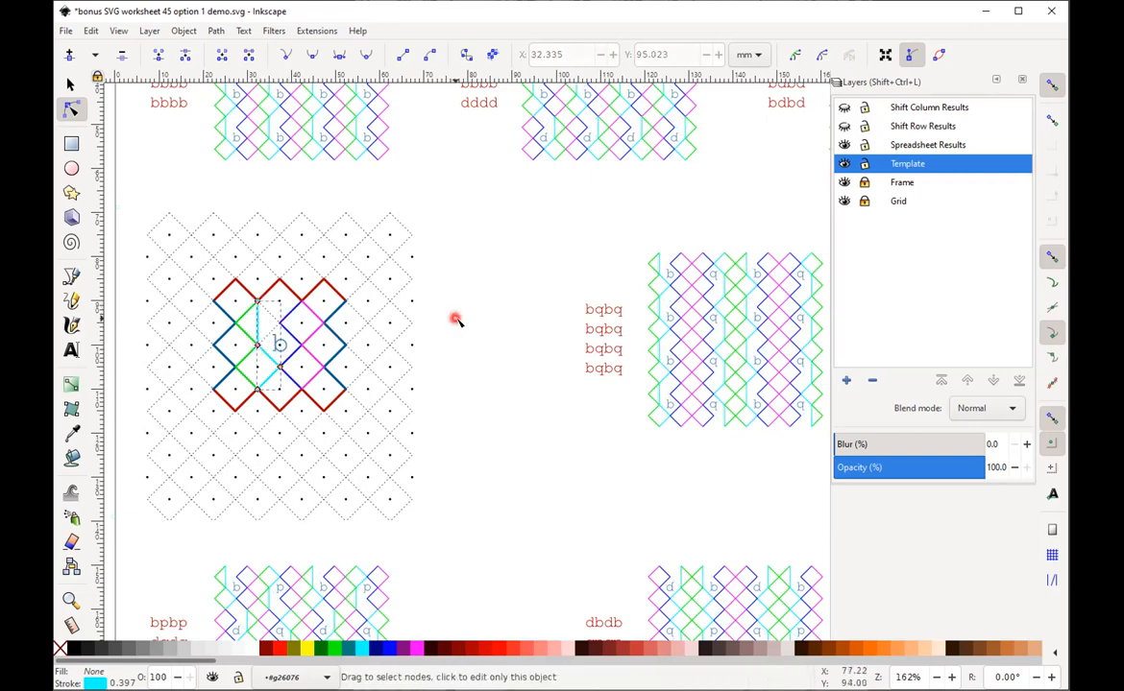
click(464, 320)
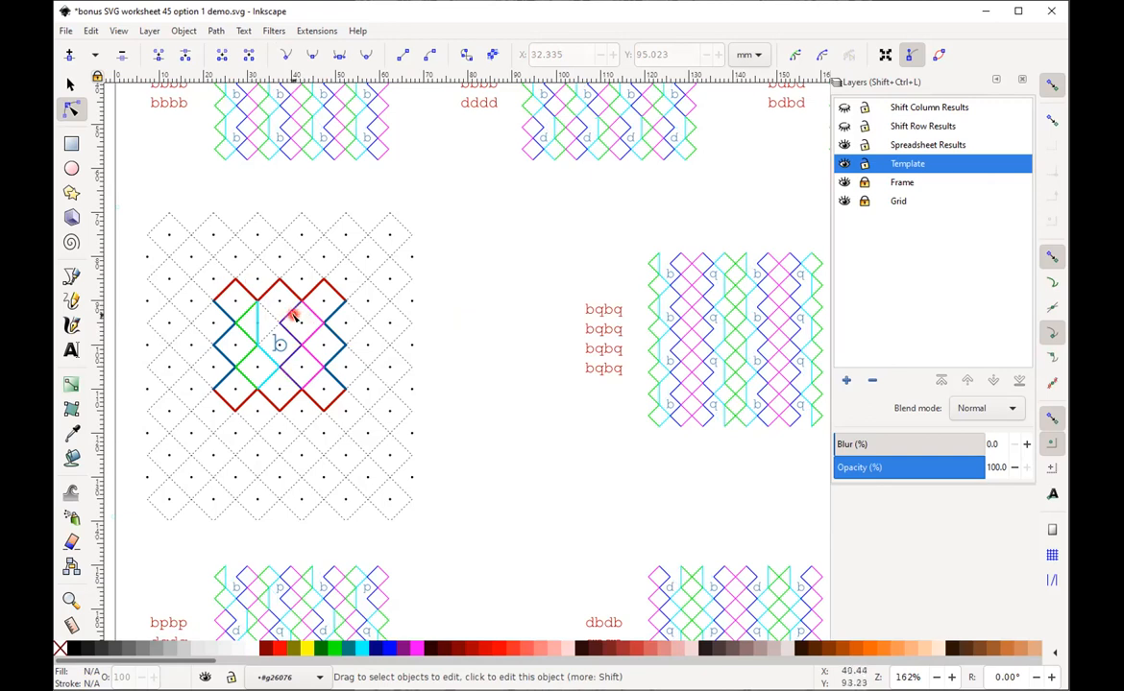
- Delete the upper left node of the blue zigzag path and turn the remaining curve into a straight vertical segment with corner nodes
click(299, 320)
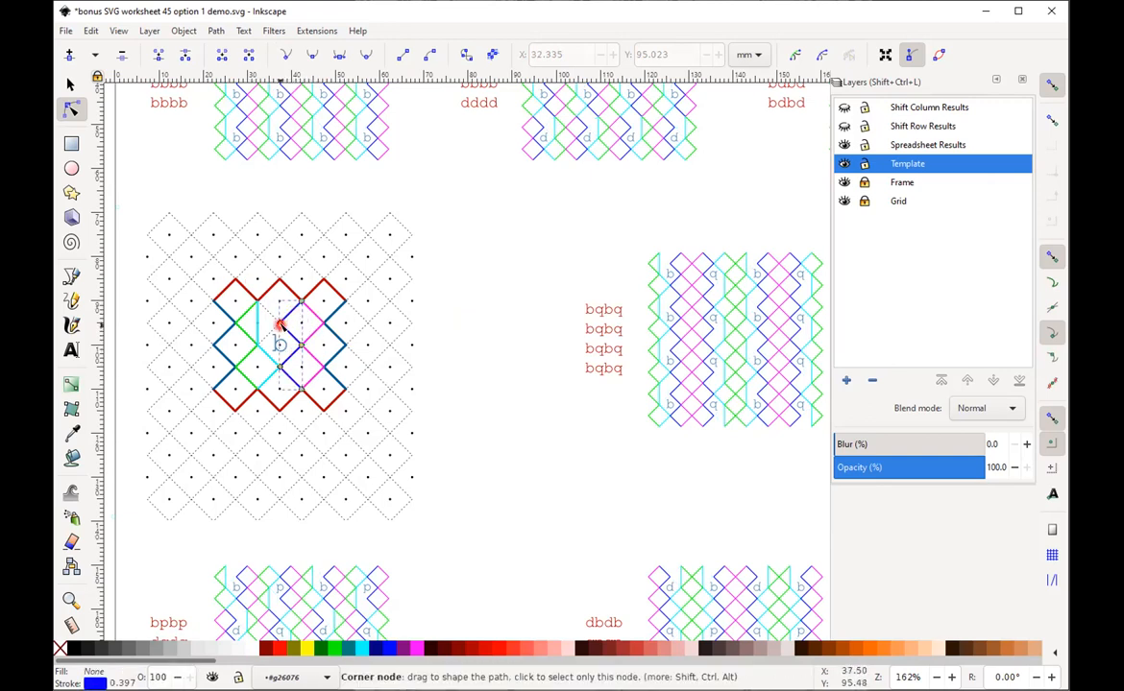
click(279, 324)
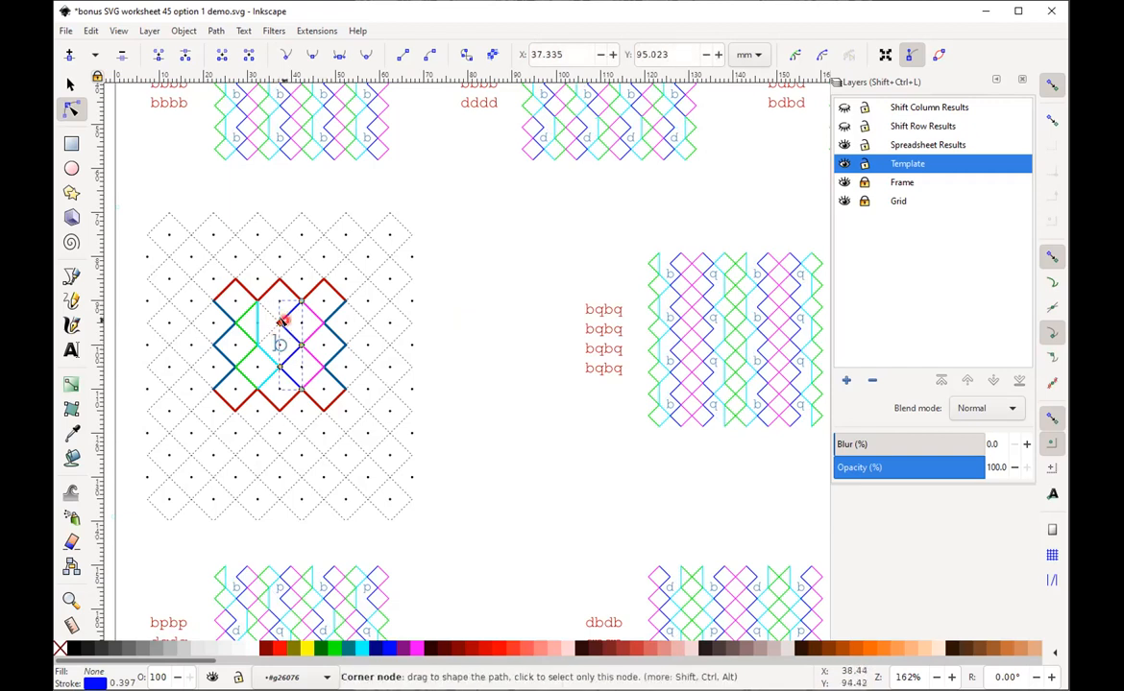
click(121, 55)
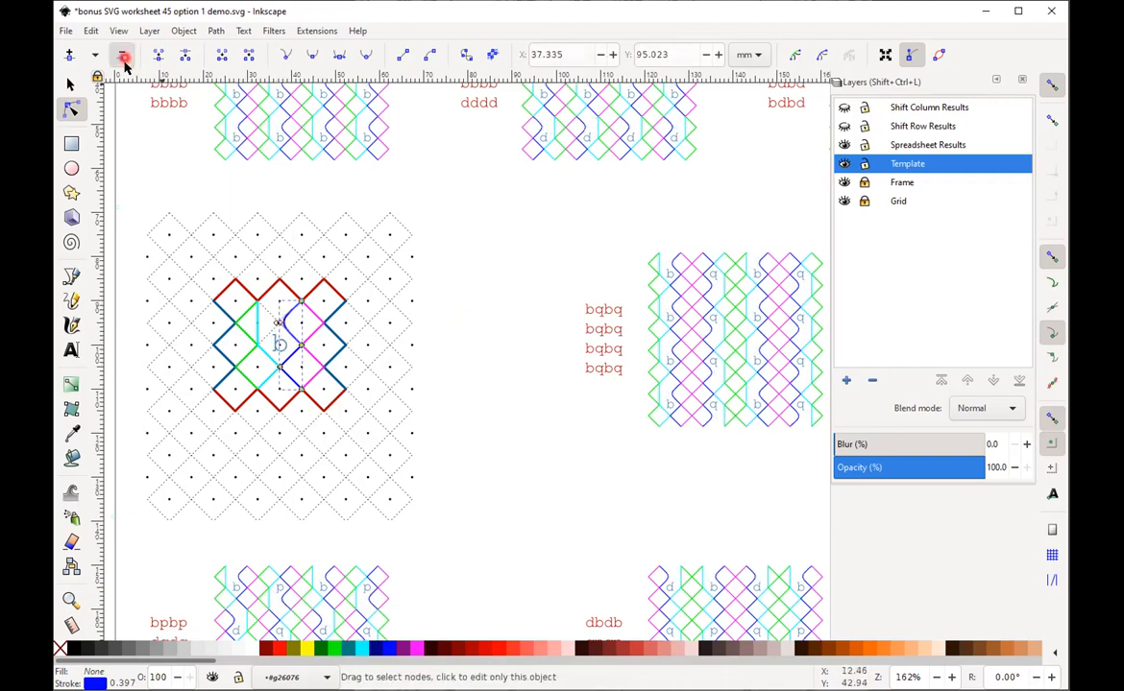
click(300, 326)
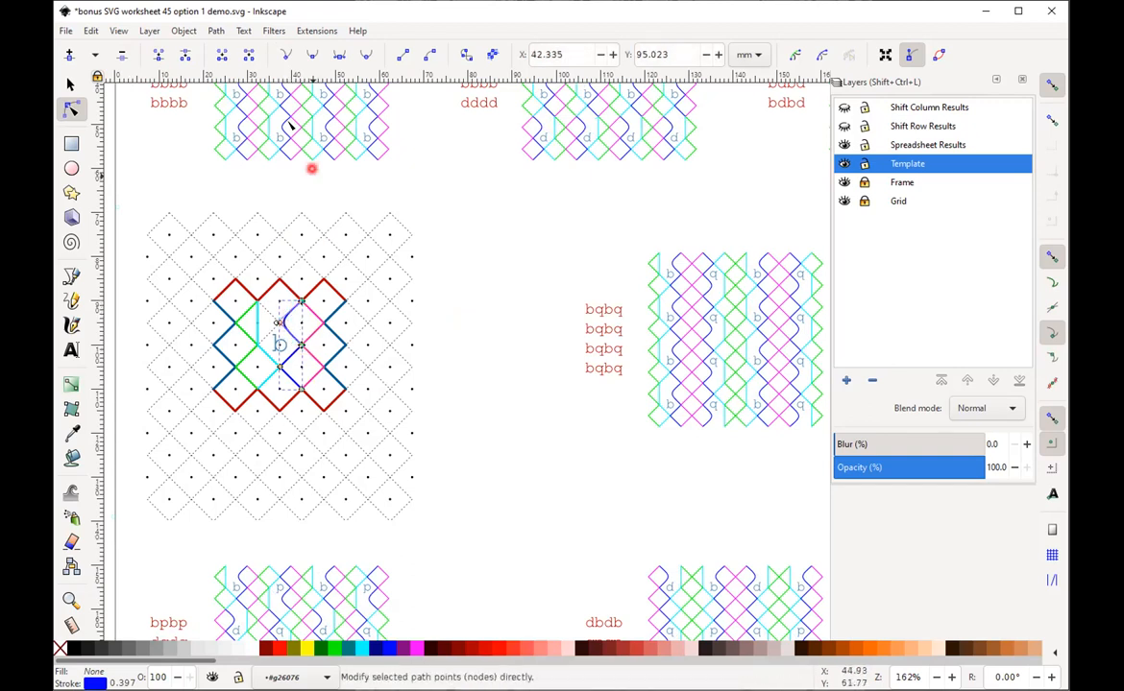
click(287, 56)
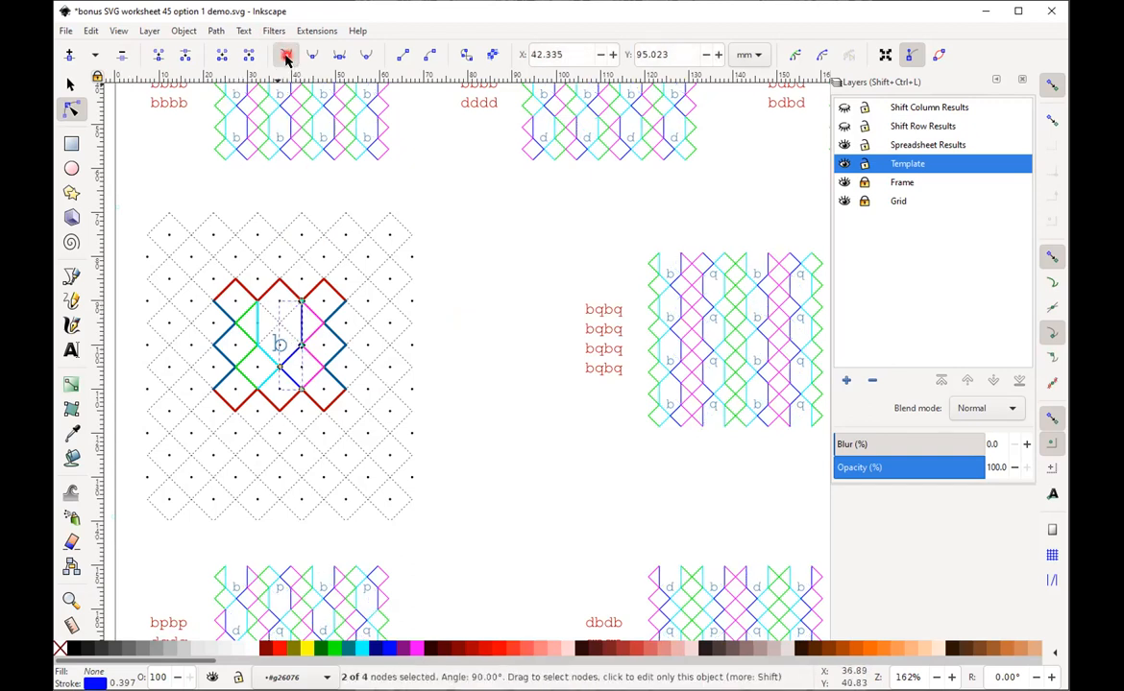
click(468, 315)
click(504, 308)
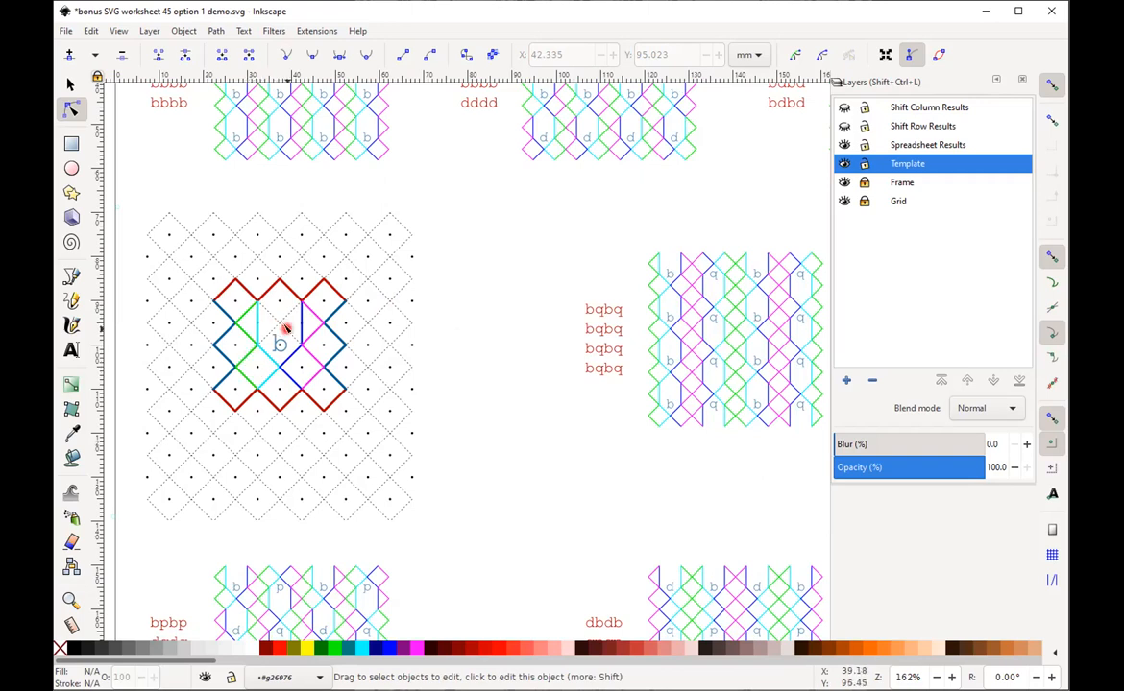
- Insert a midpoint node in the green zigzag path's segment between its middle node and the lower left node
click(253, 365)
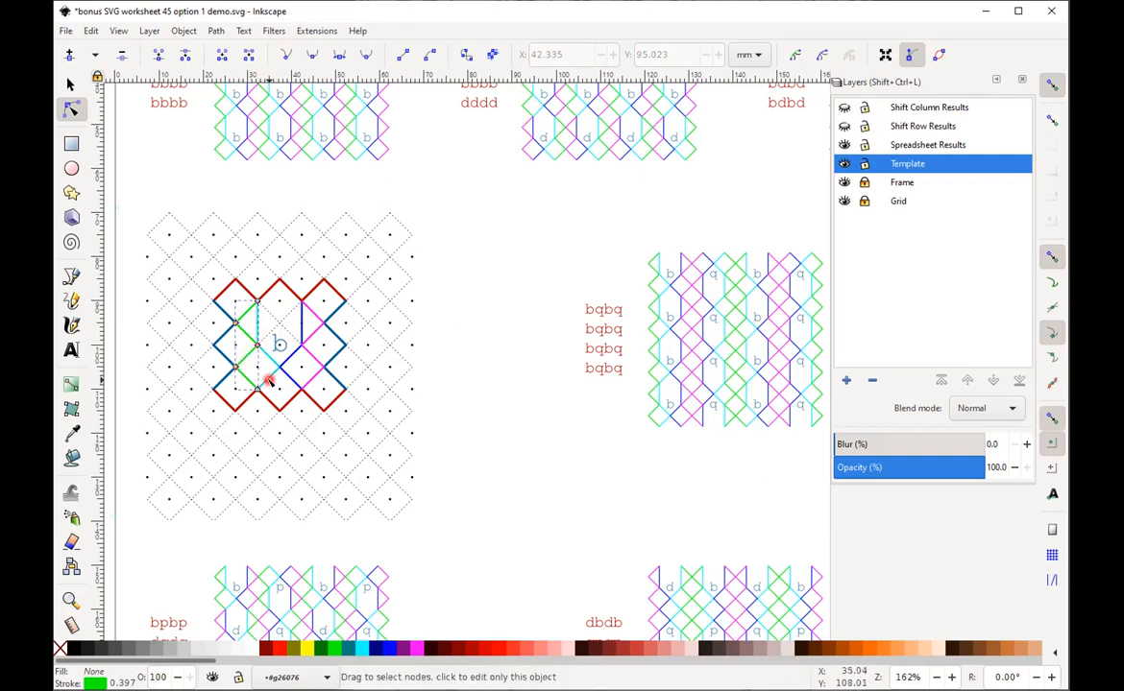
click(255, 354)
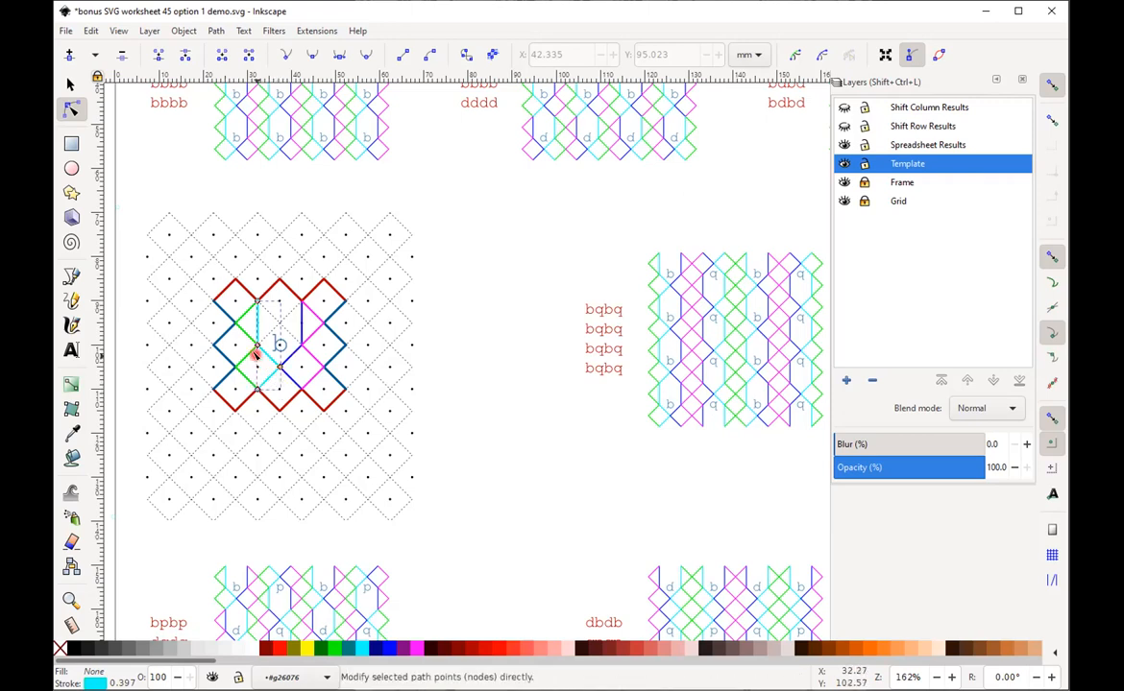
click(239, 362)
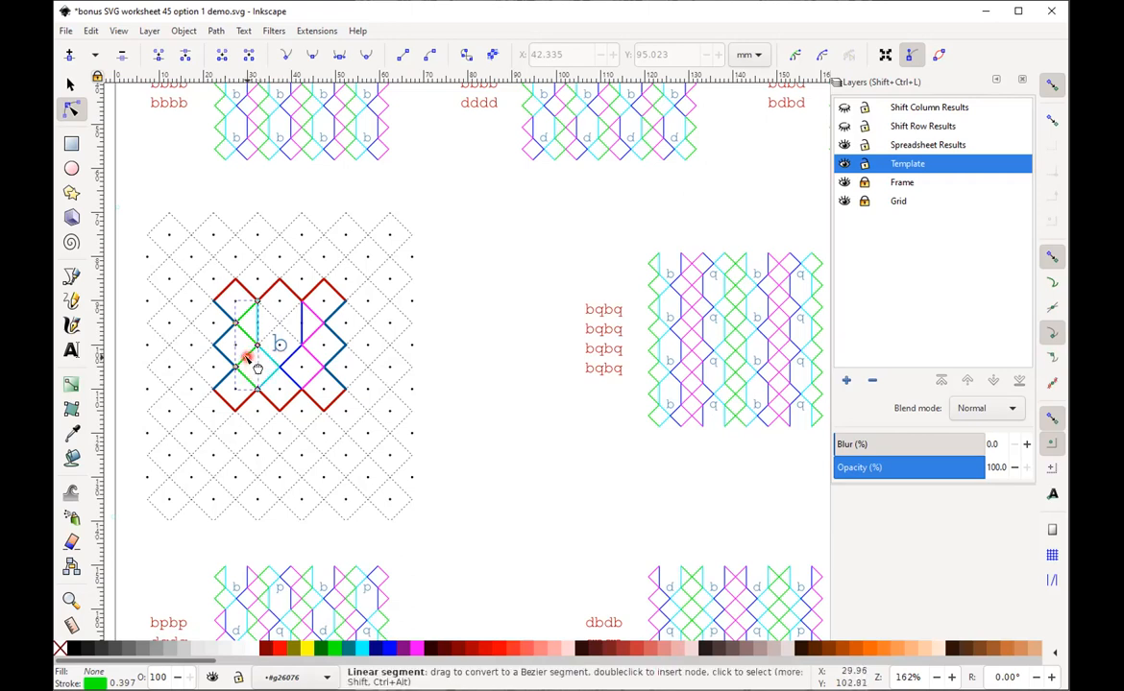
click(257, 368)
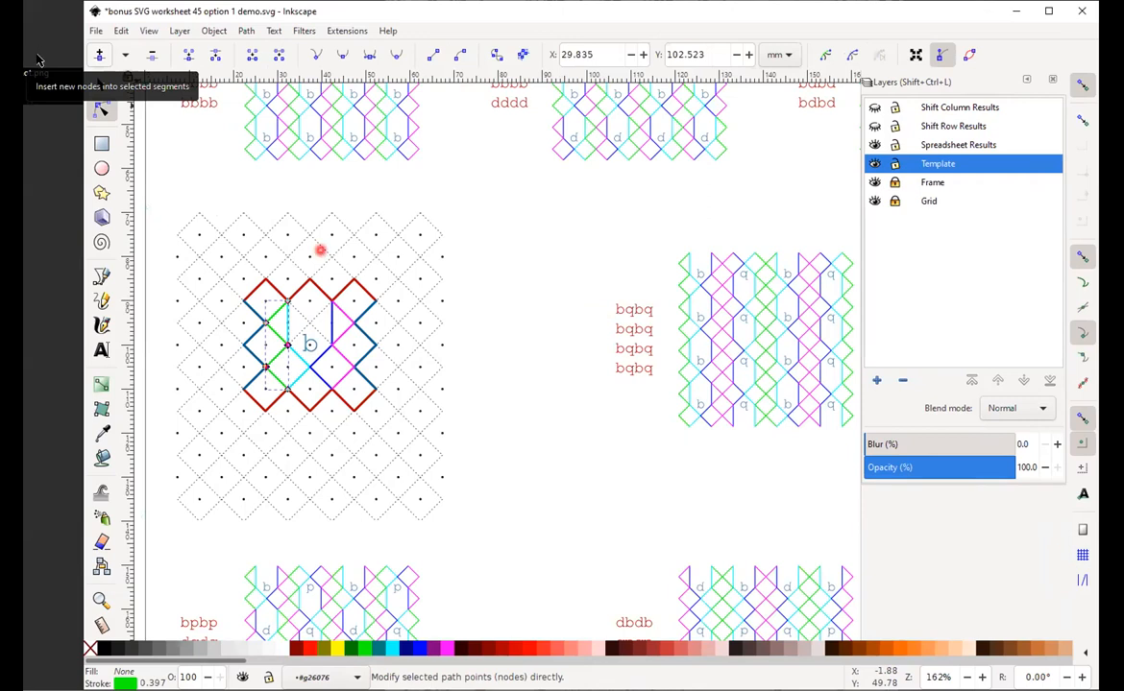
click(99, 56)
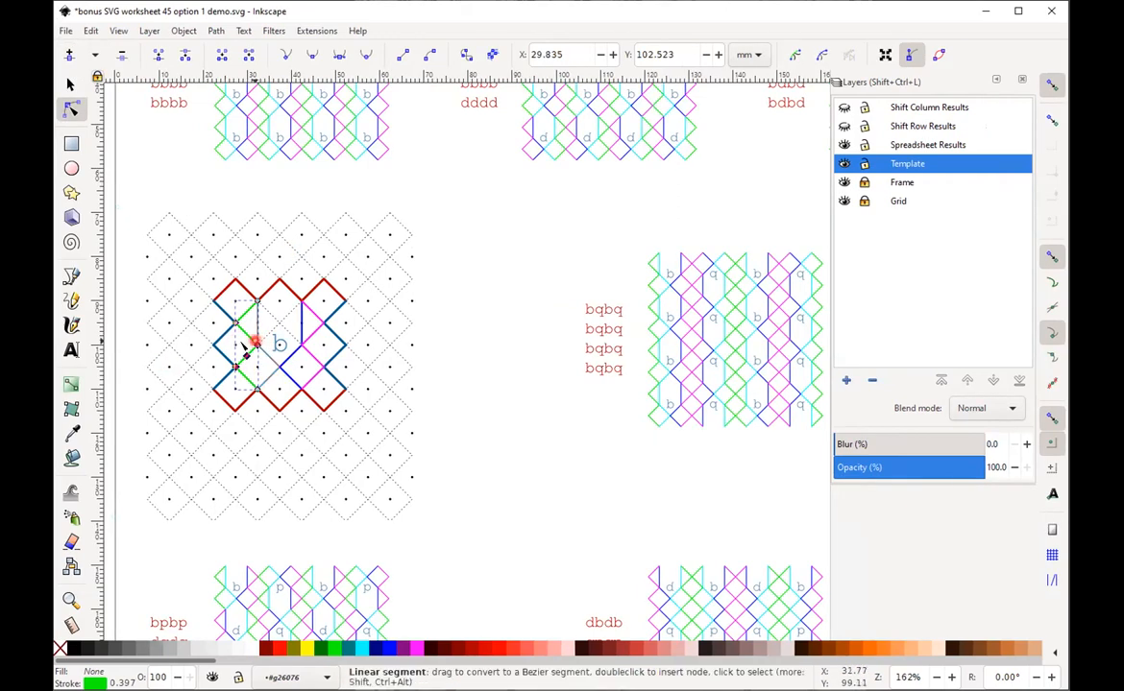
click(442, 337)
click(406, 342)
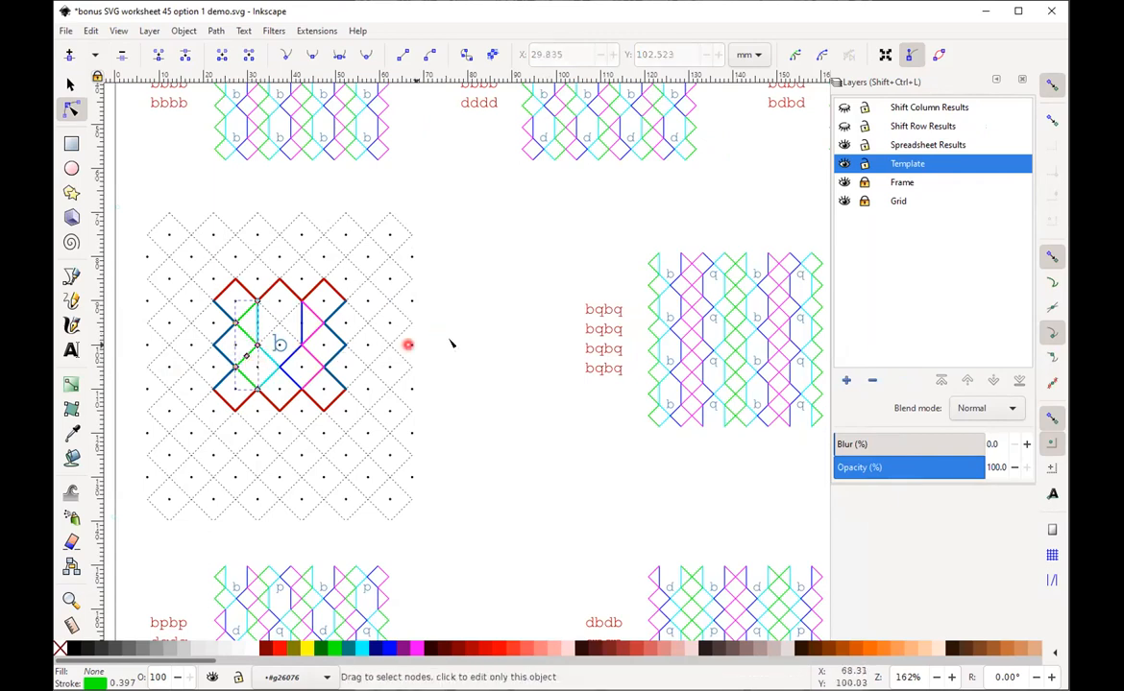
- Move the green path's new node to X 32.335, Y 105.023 mm, forming a right-angled corner
click(248, 359)
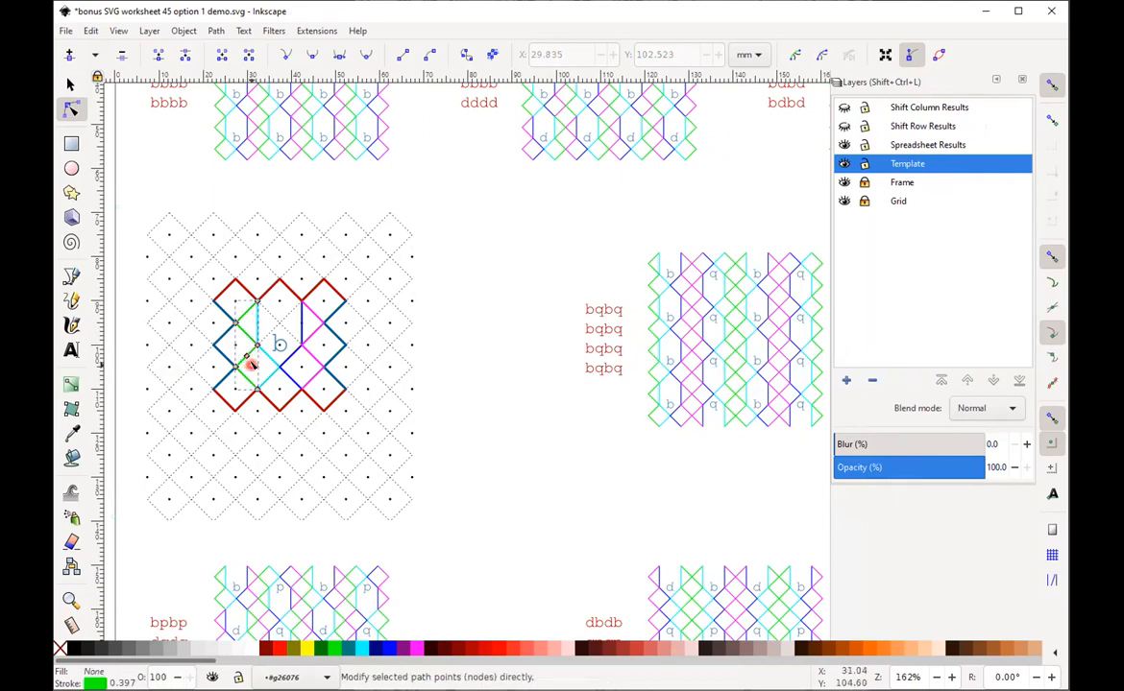
click(248, 356)
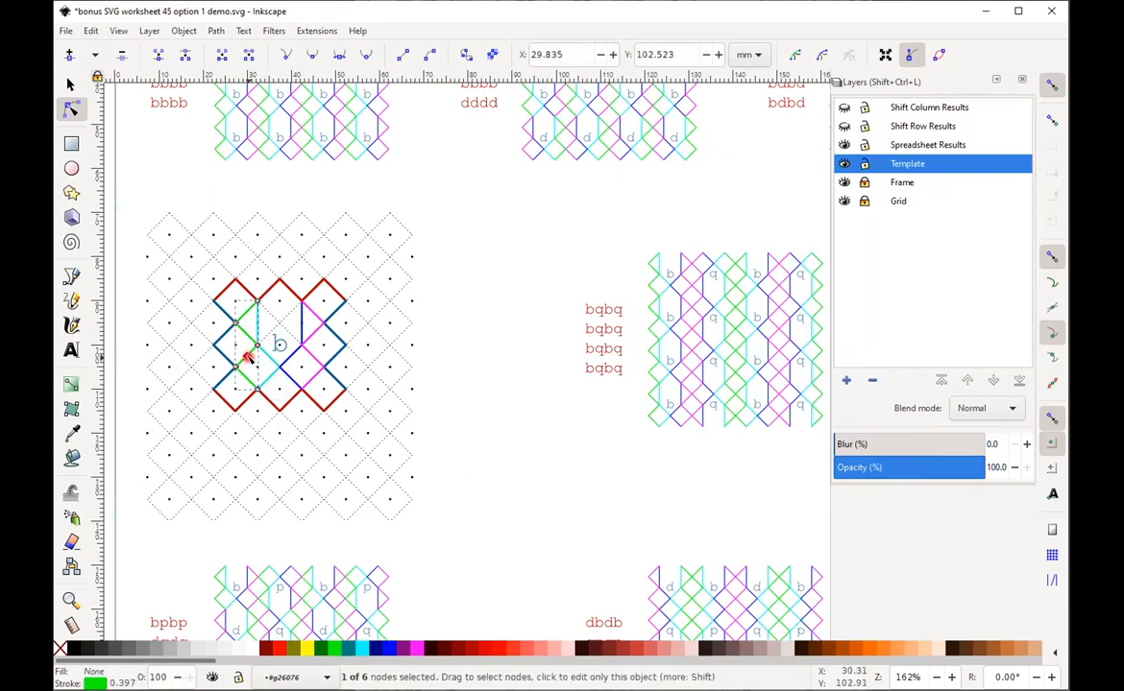
drag(248, 359, 280, 383)
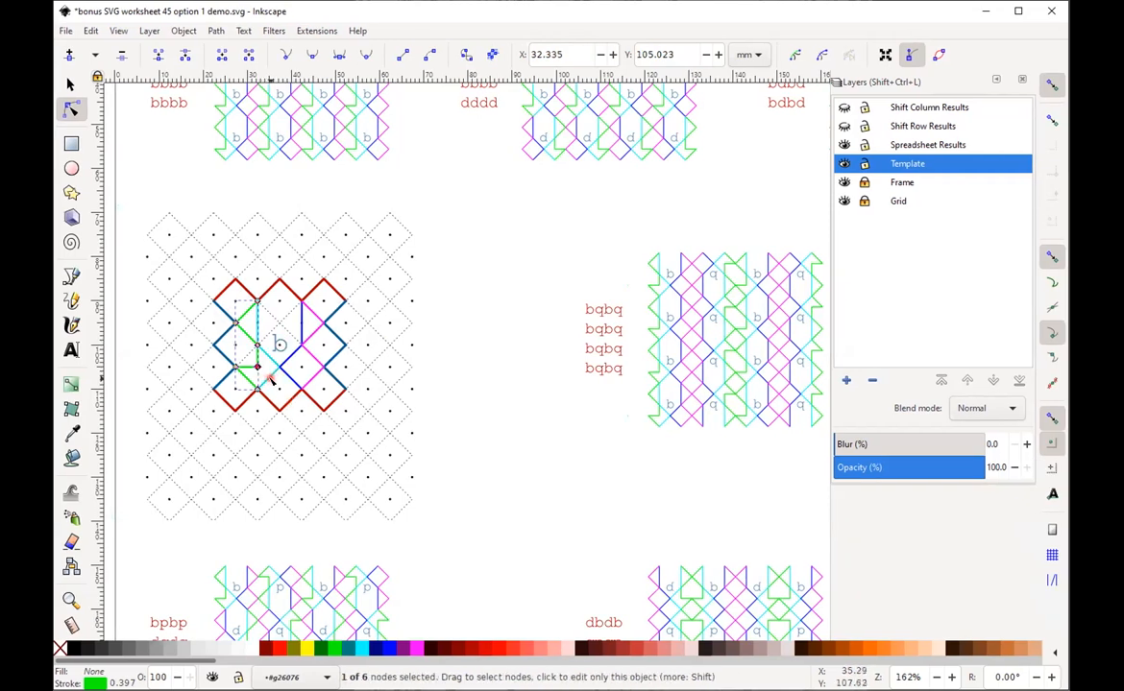
- Insert a midpoint node in the lowest diagonal segment of the aqua path
click(270, 380)
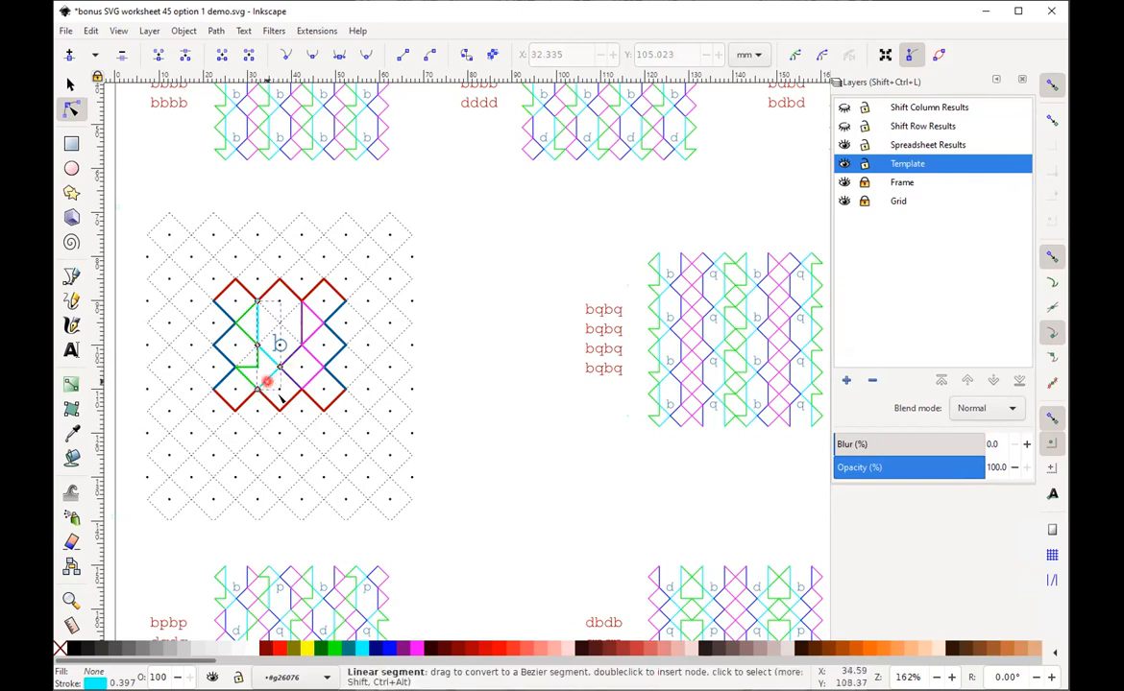
click(272, 386)
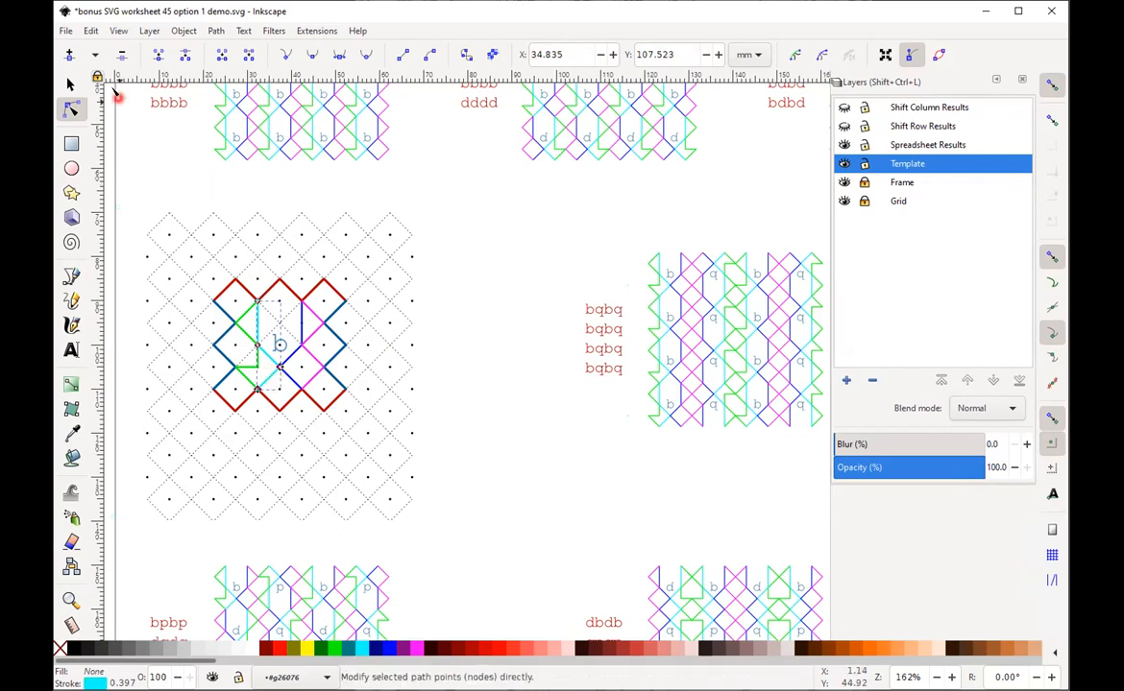
click(69, 56)
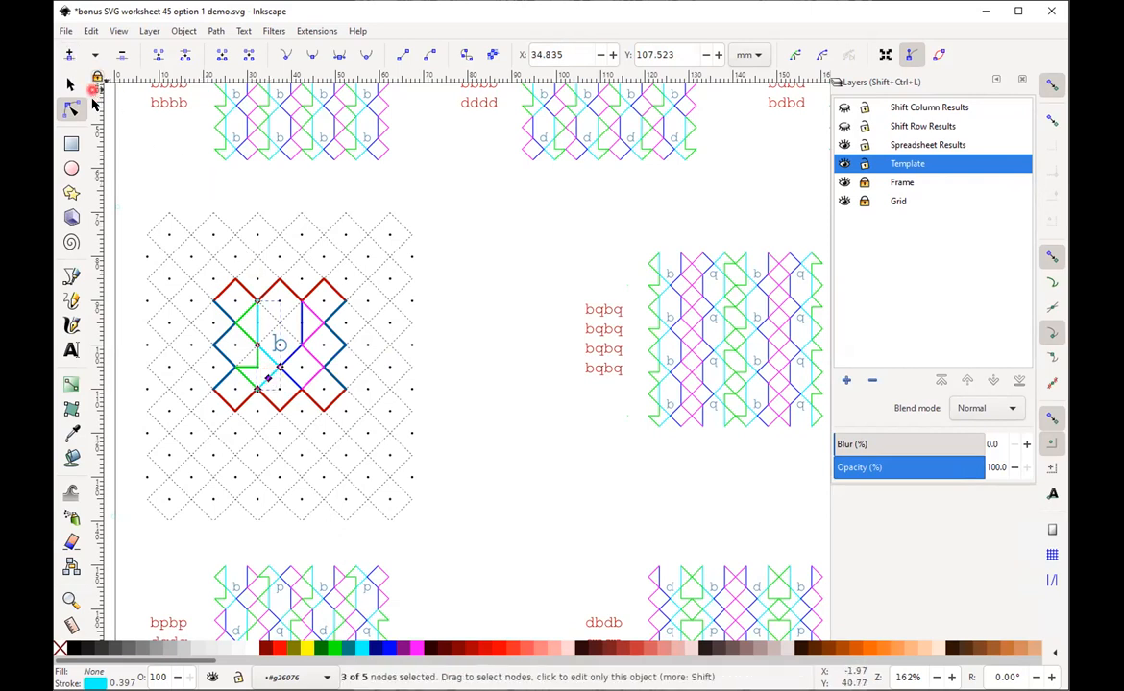
click(236, 314)
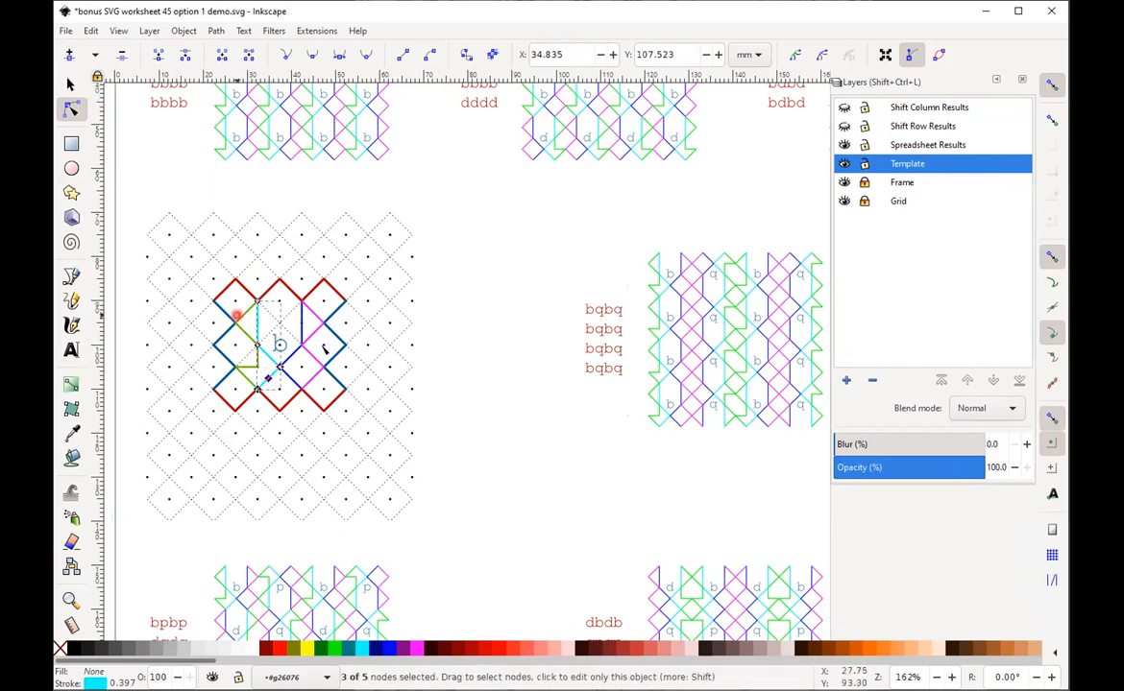
click(446, 366)
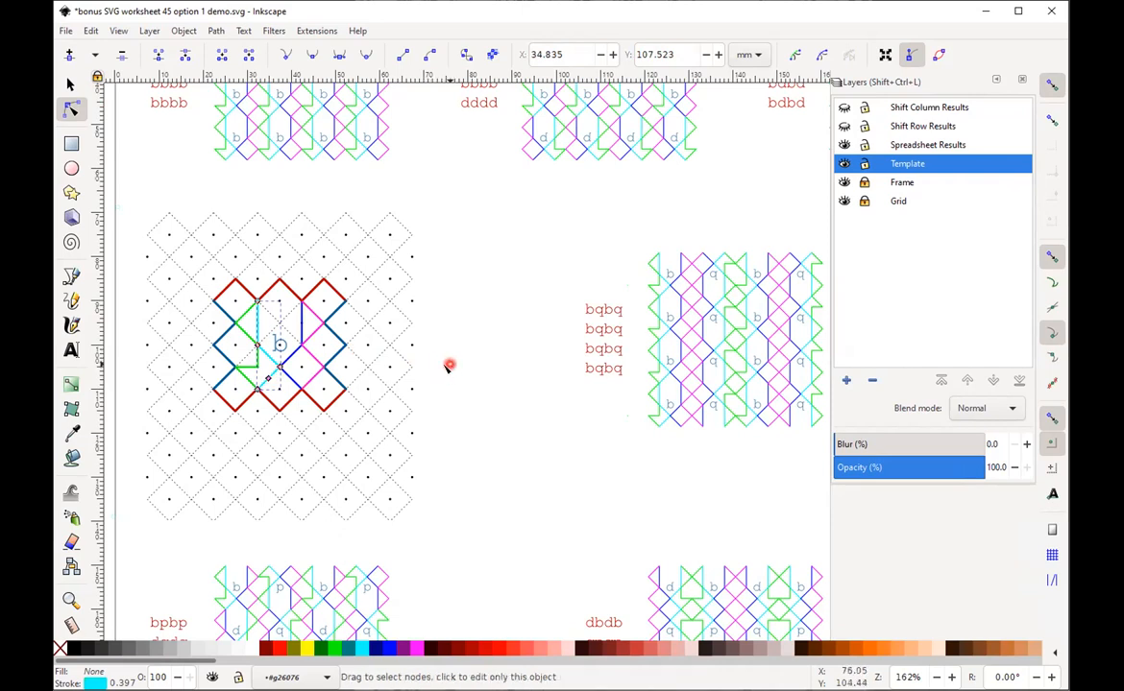
- Move the aqua path's new node onto the green path's corner at X 32.335, Y 105.023 mm
click(269, 379)
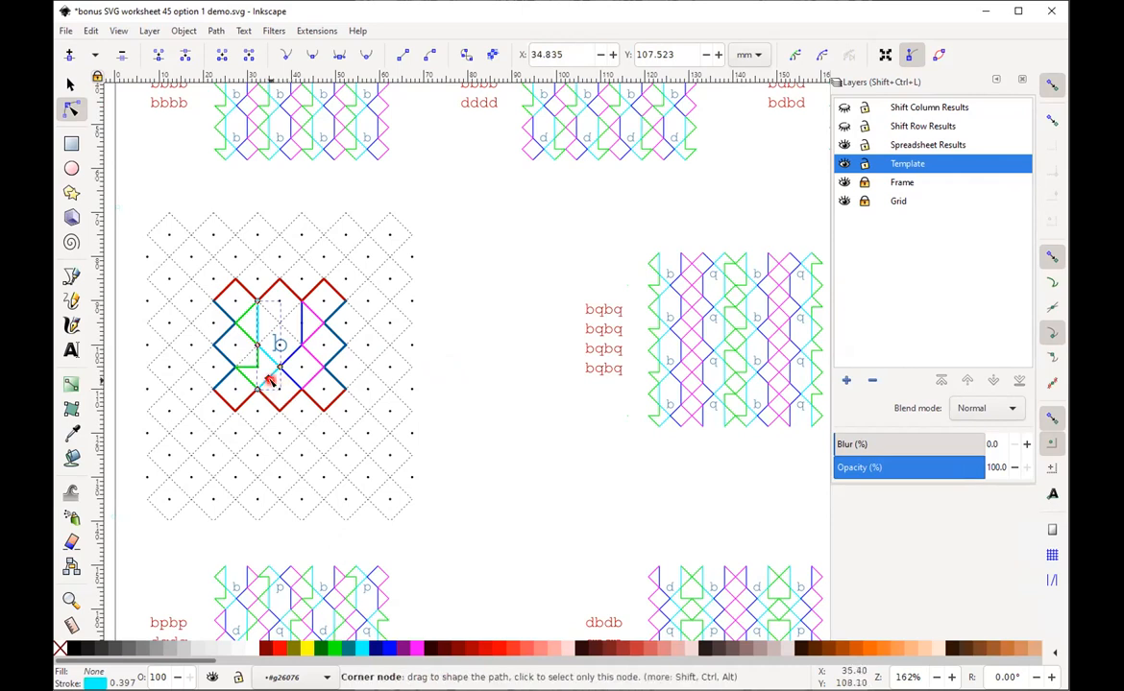
drag(269, 379, 256, 367)
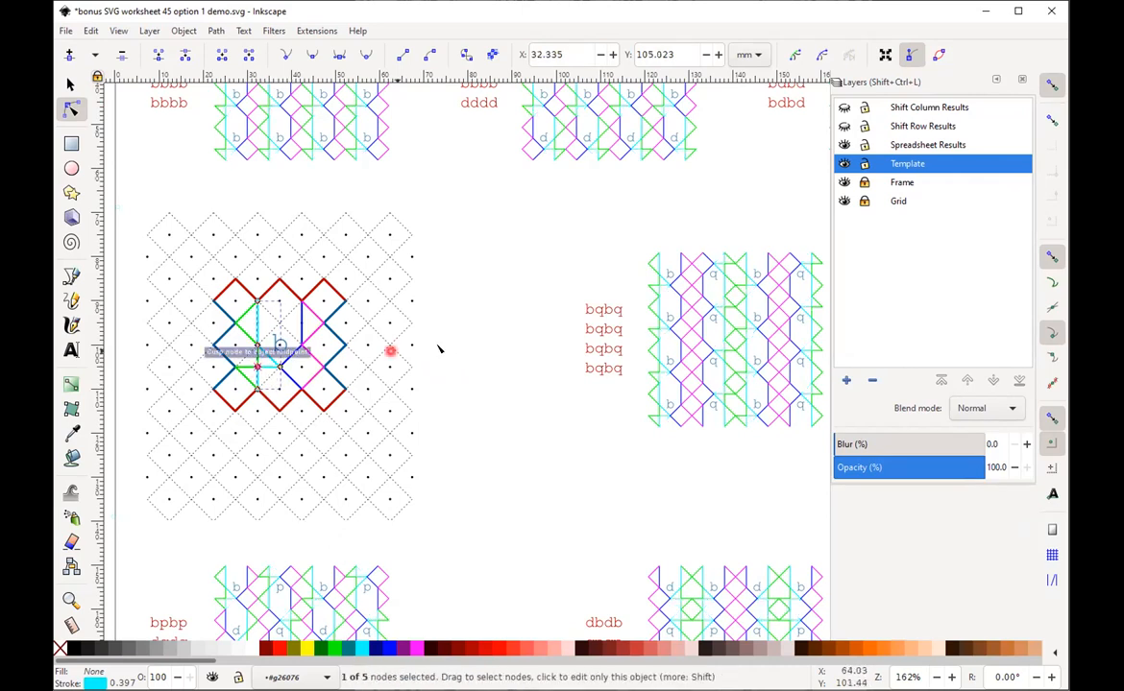
click(449, 349)
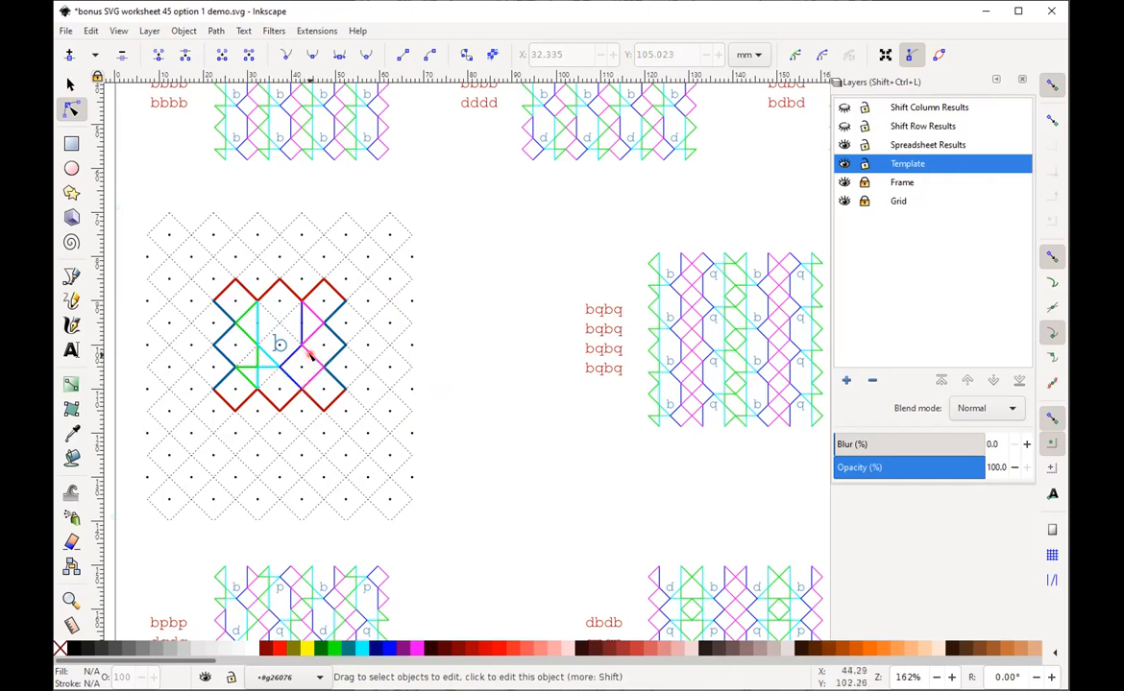
- Add a midpoint node to the magenta path's segment below its middle node and move it to X 42.335, Y 105.023 mm
click(310, 356)
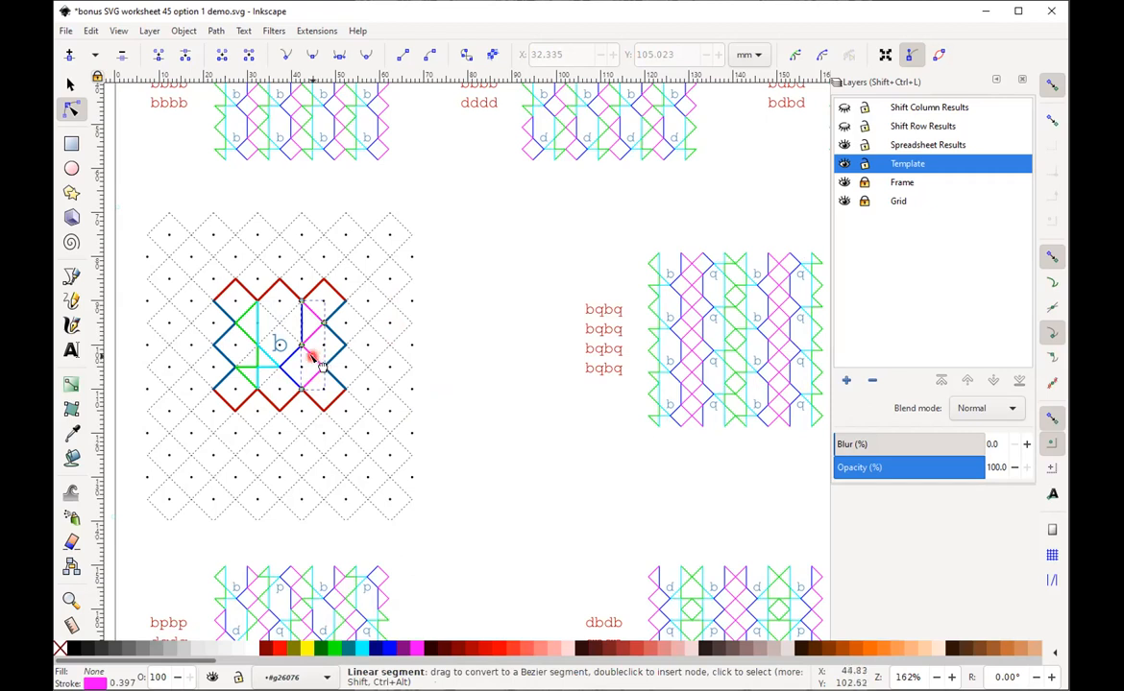
click(323, 367)
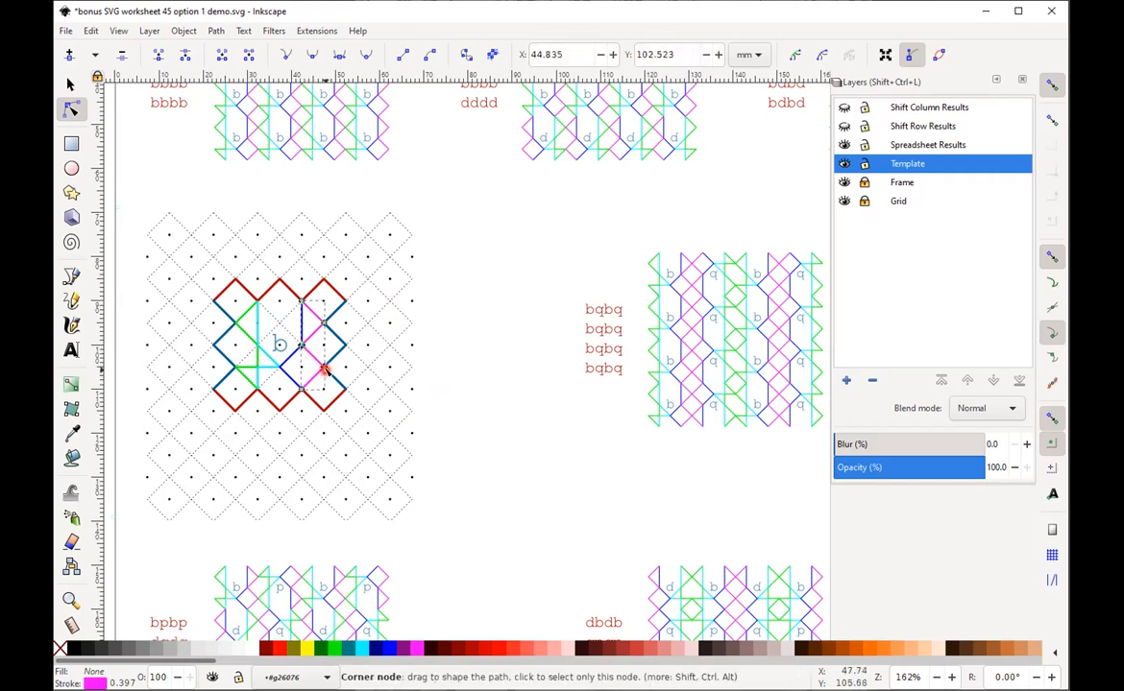
click(70, 56)
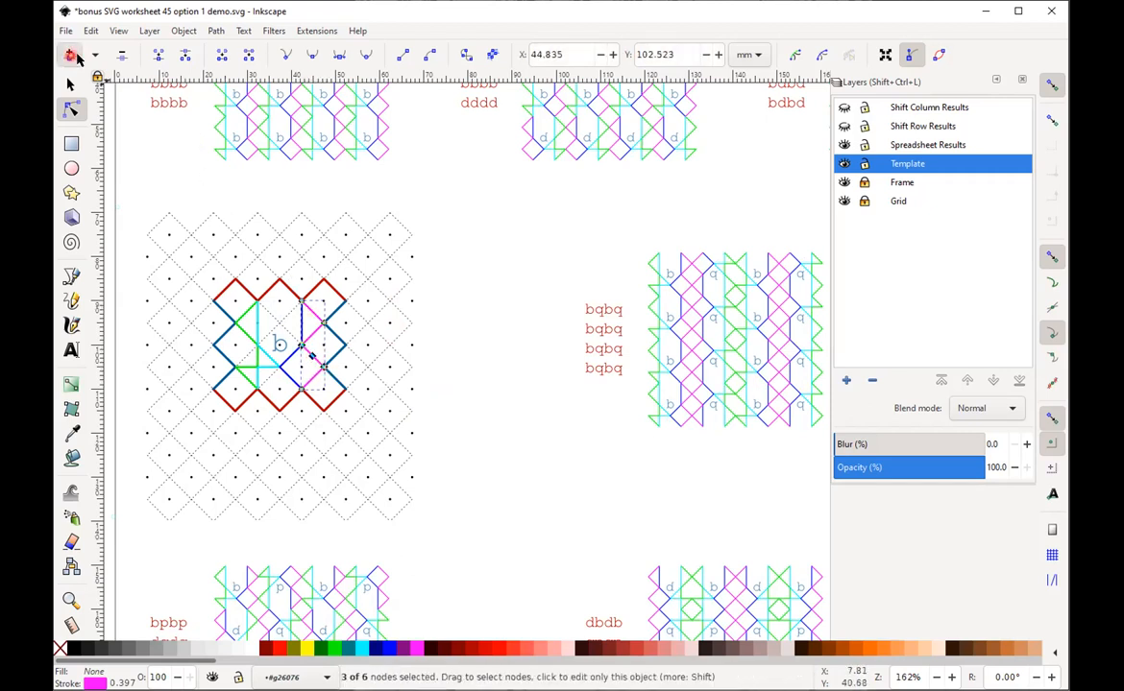
click(448, 341)
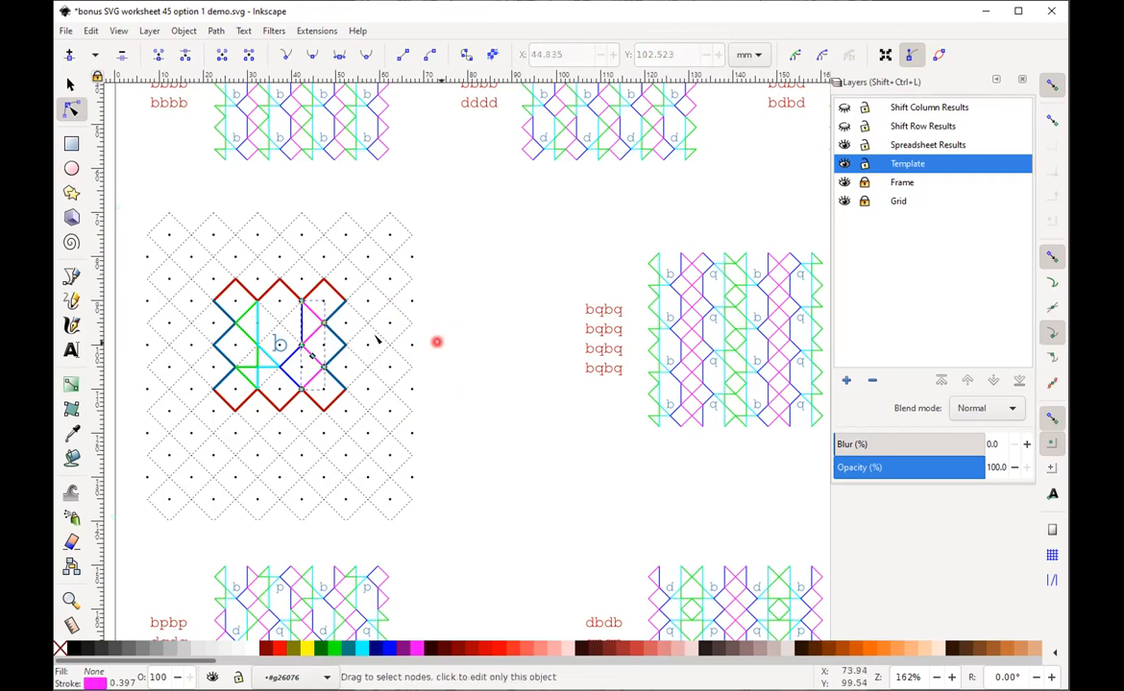
click(312, 356)
drag(312, 356, 303, 368)
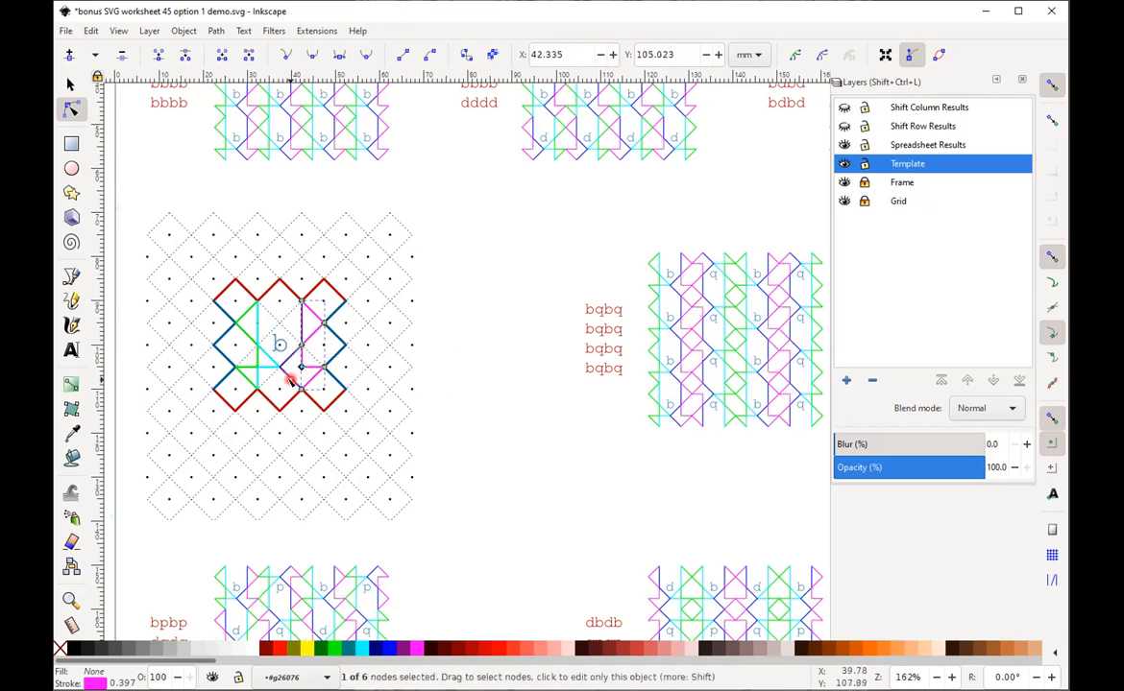
- Add a midpoint node to the blue path's lowest segment, move it to X 42.335, Y 105.023 mm, and clear the selection
click(290, 379)
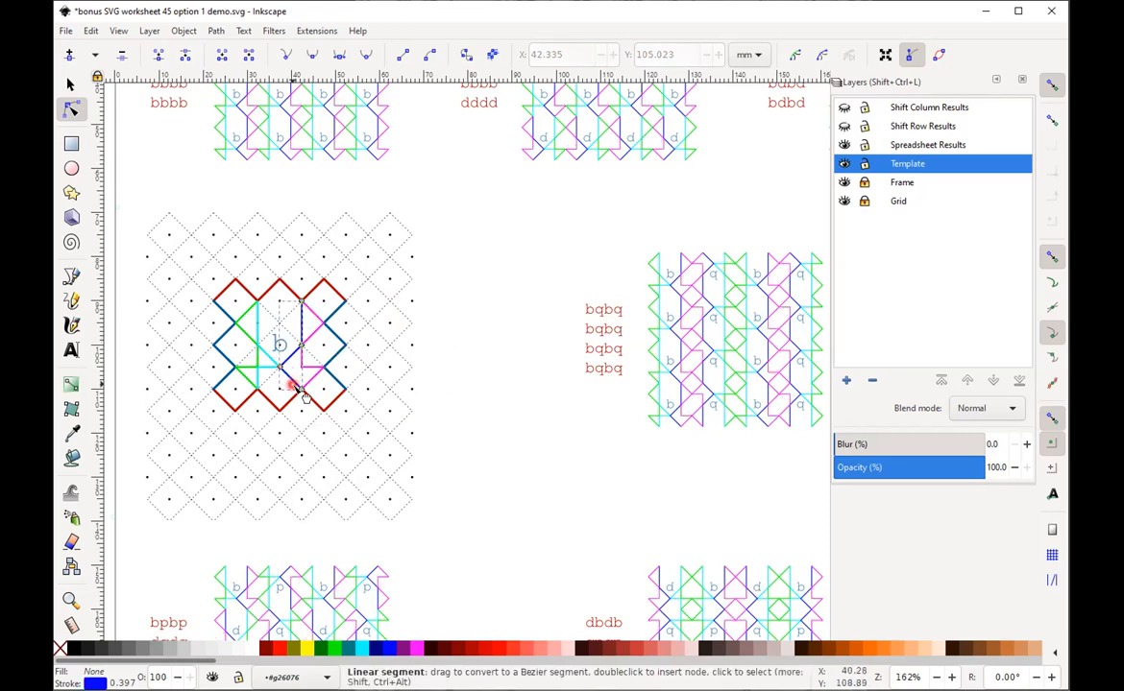
click(287, 378)
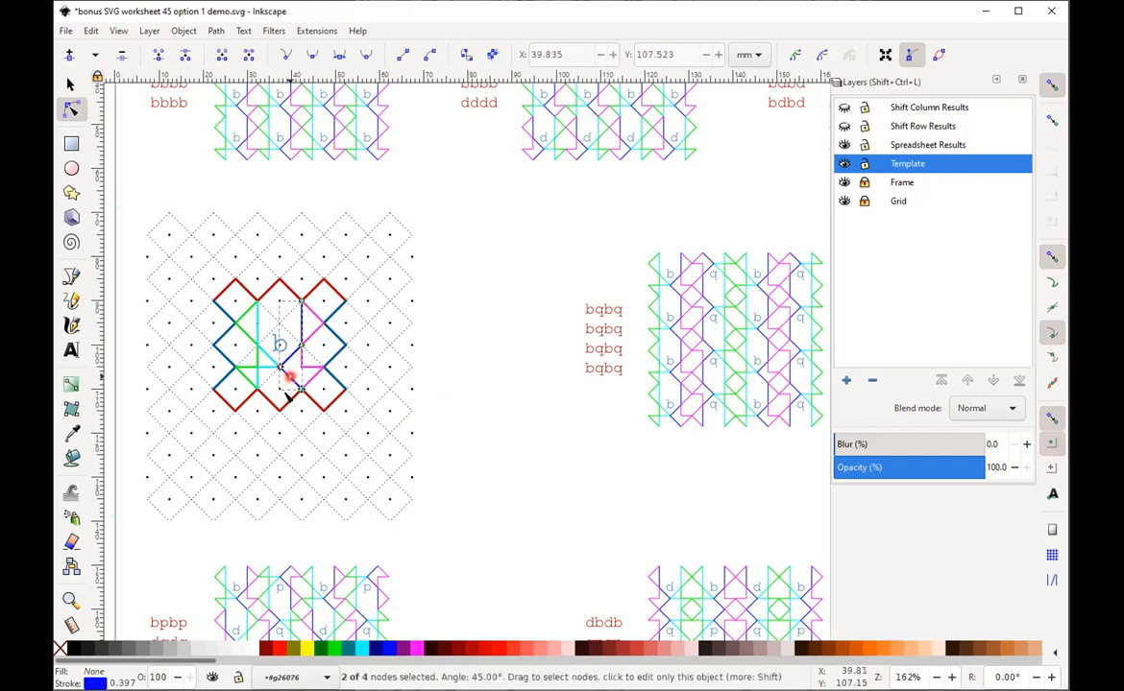
click(67, 54)
click(451, 357)
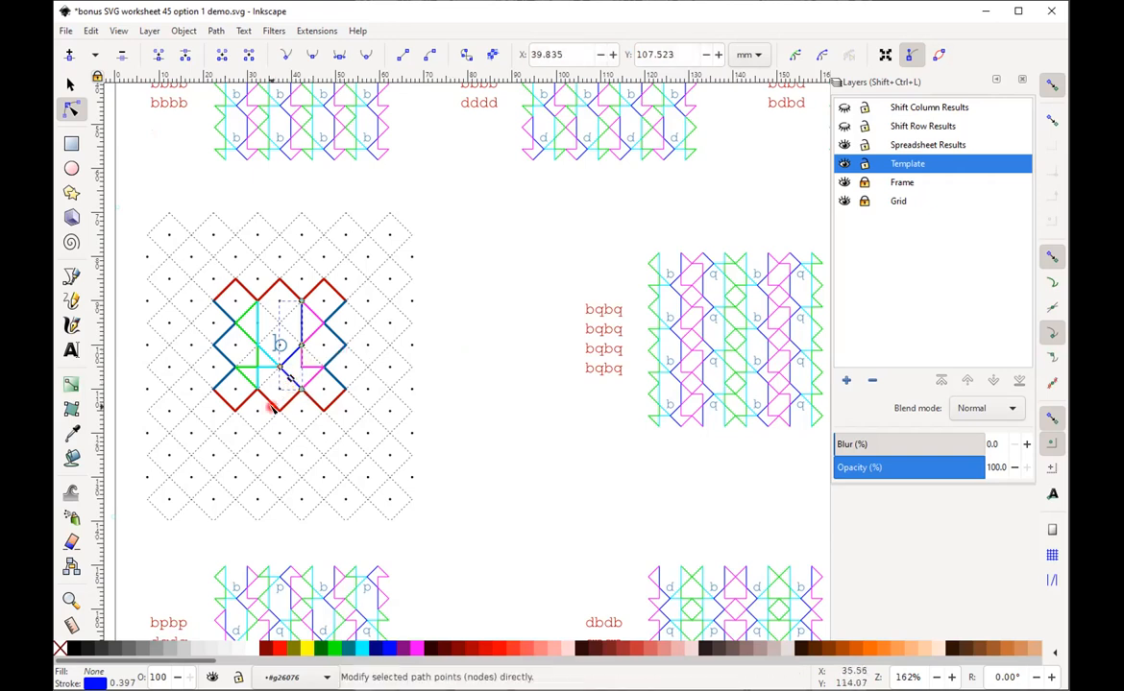
drag(291, 380, 303, 369)
click(473, 349)
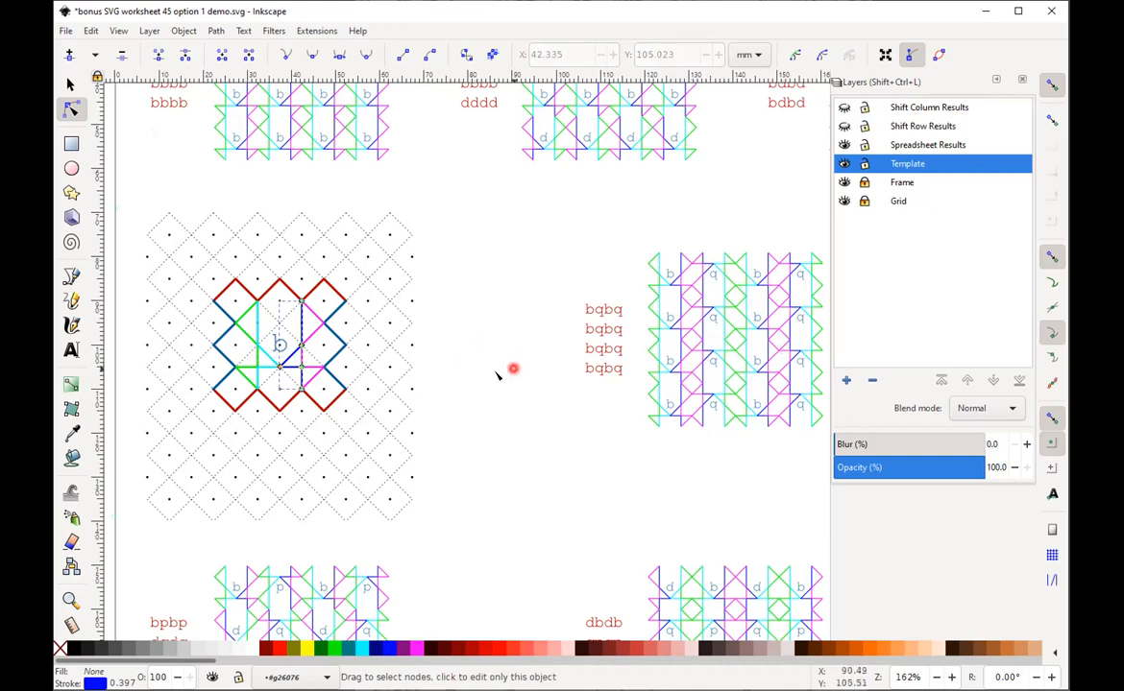
click(465, 369)
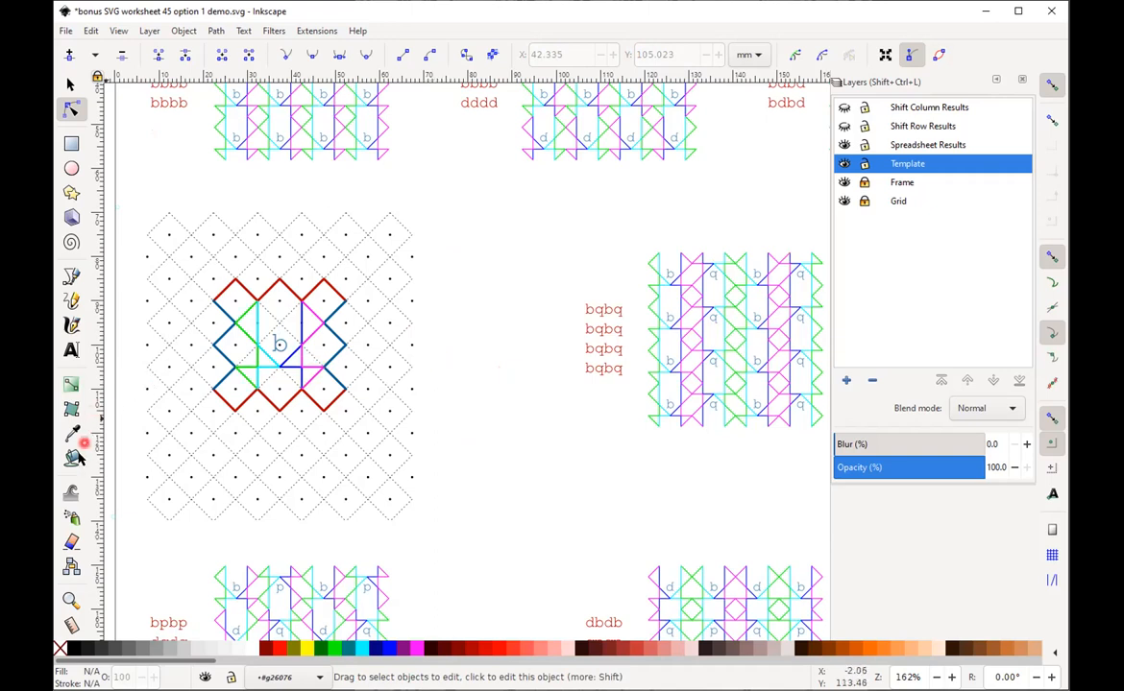
- Bucket-fill the small triangle between the green and aqua paths with yellow, remove its stroke, and leave it deselected
click(72, 460)
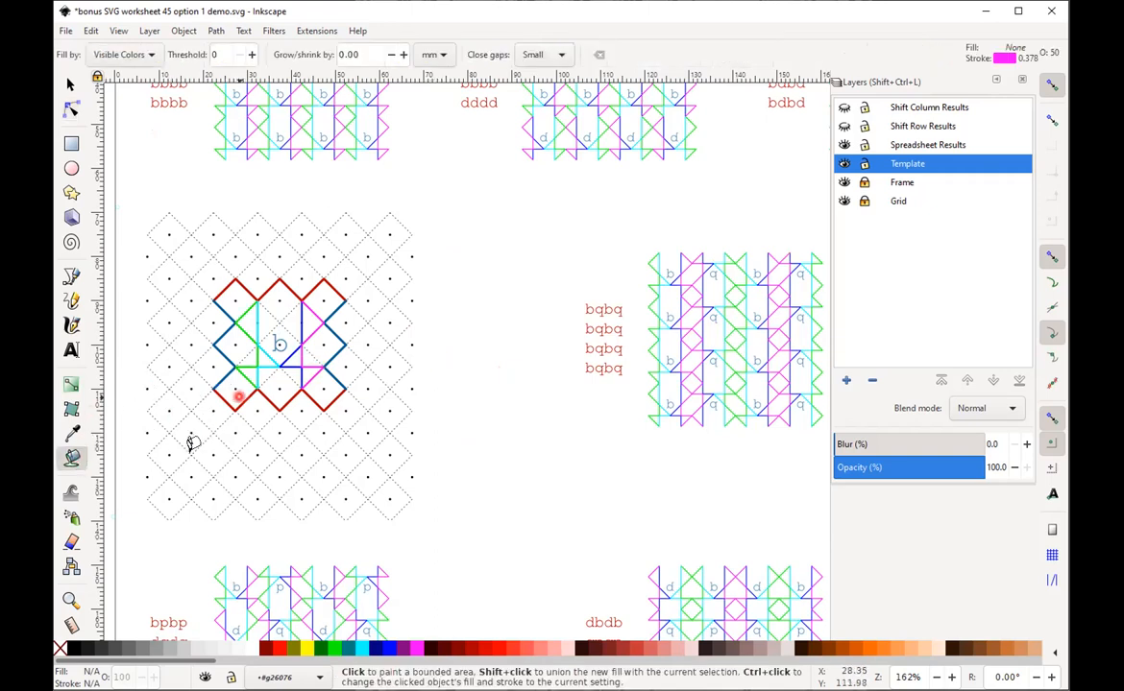
click(263, 353)
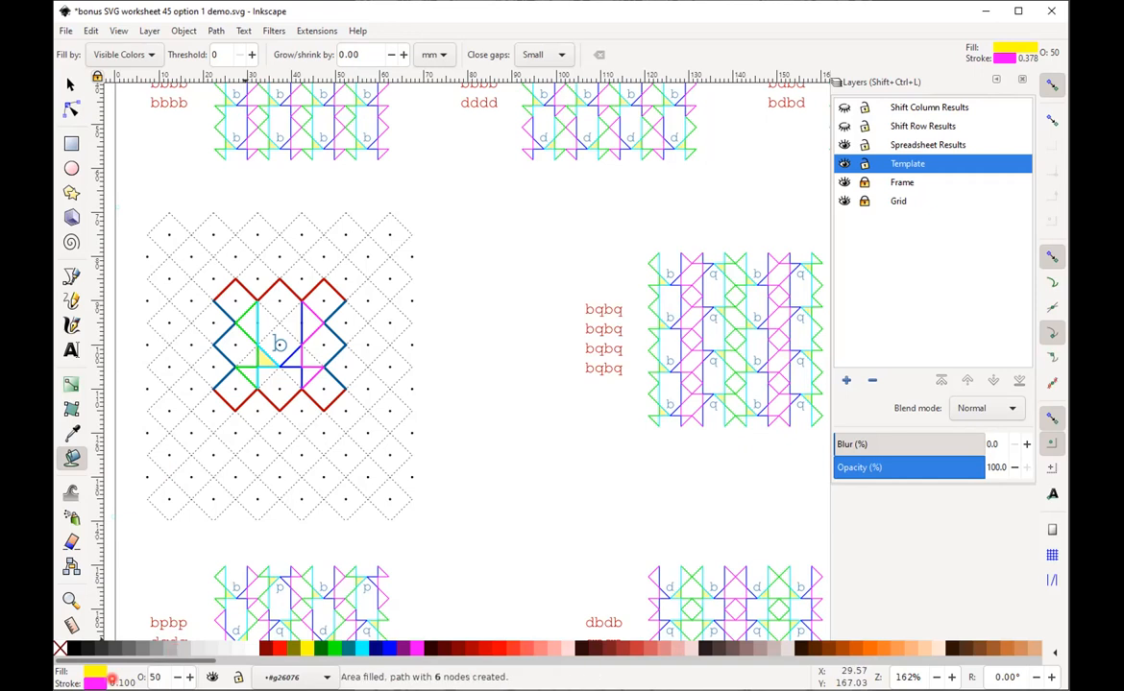
shift+click(60, 651)
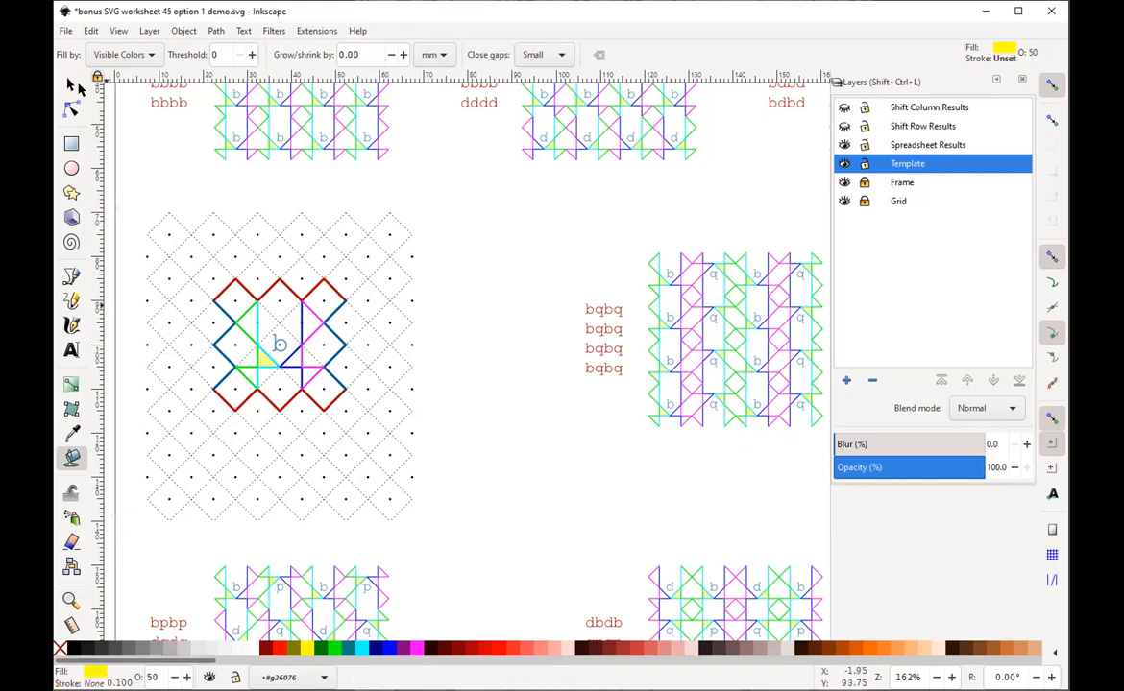
click(70, 108)
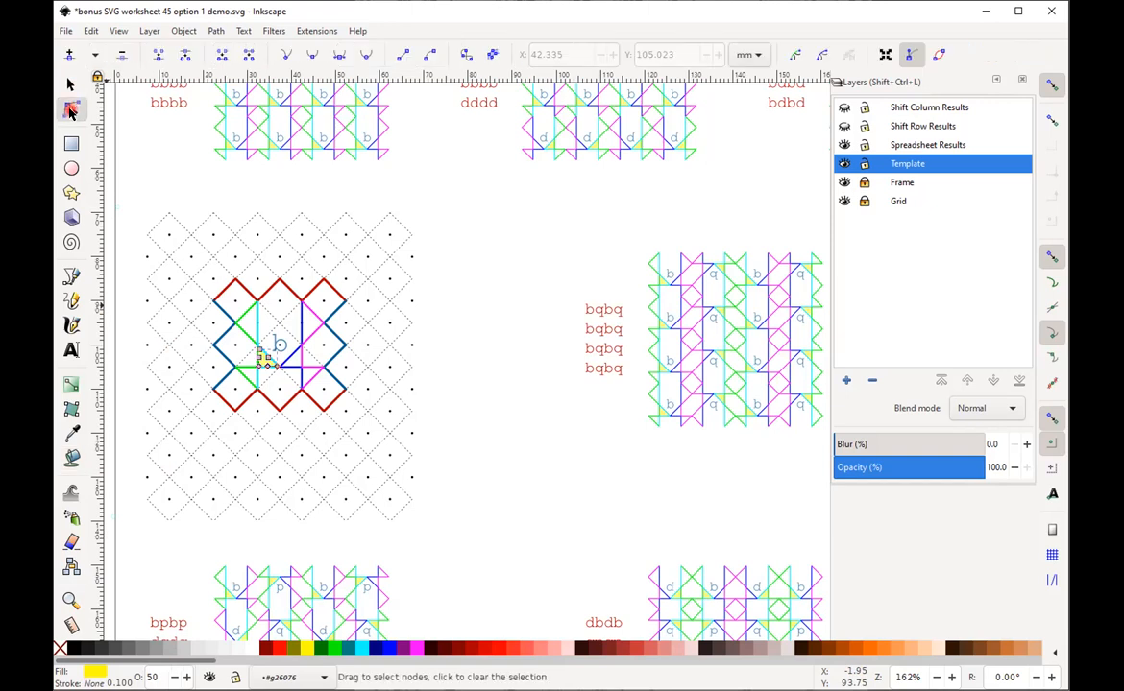
click(480, 367)
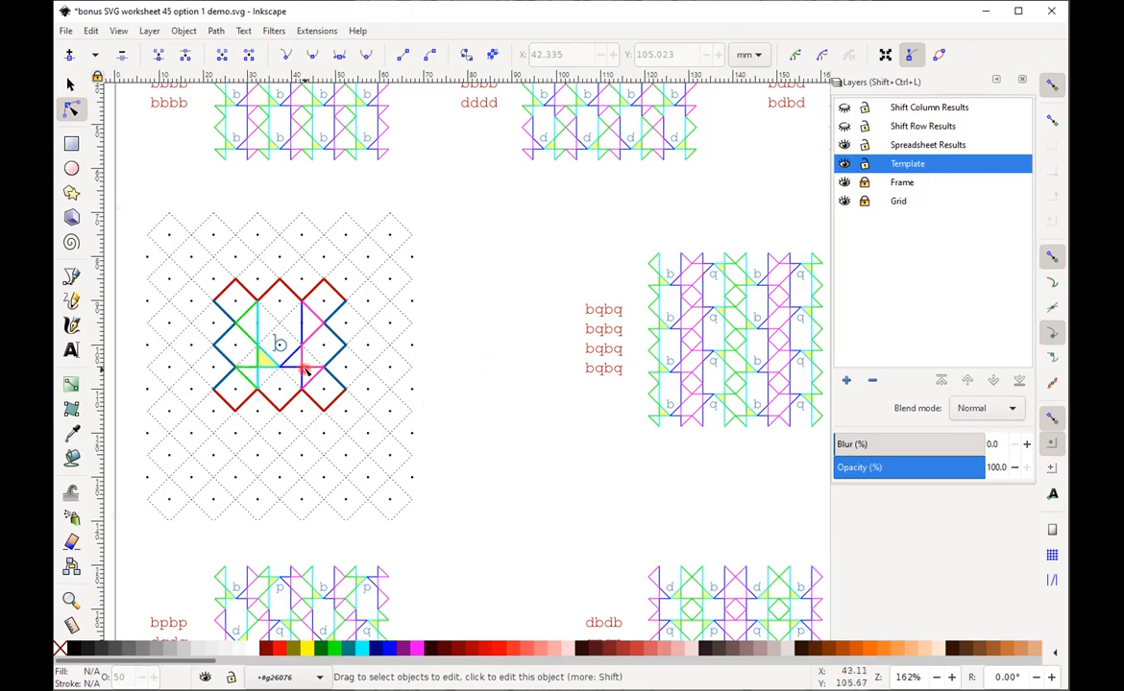
- Select the template's green, aqua and blue paths together and pick their six nodes around the yellow triangle
click(253, 328)
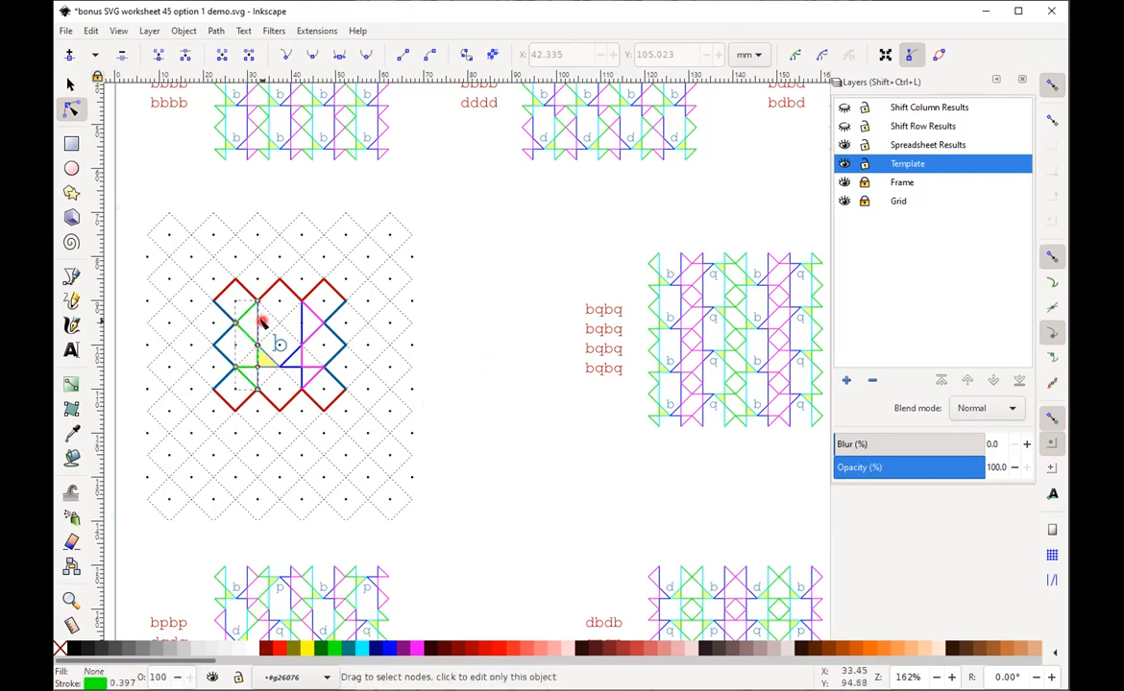
shift+click(257, 320)
shift+click(300, 323)
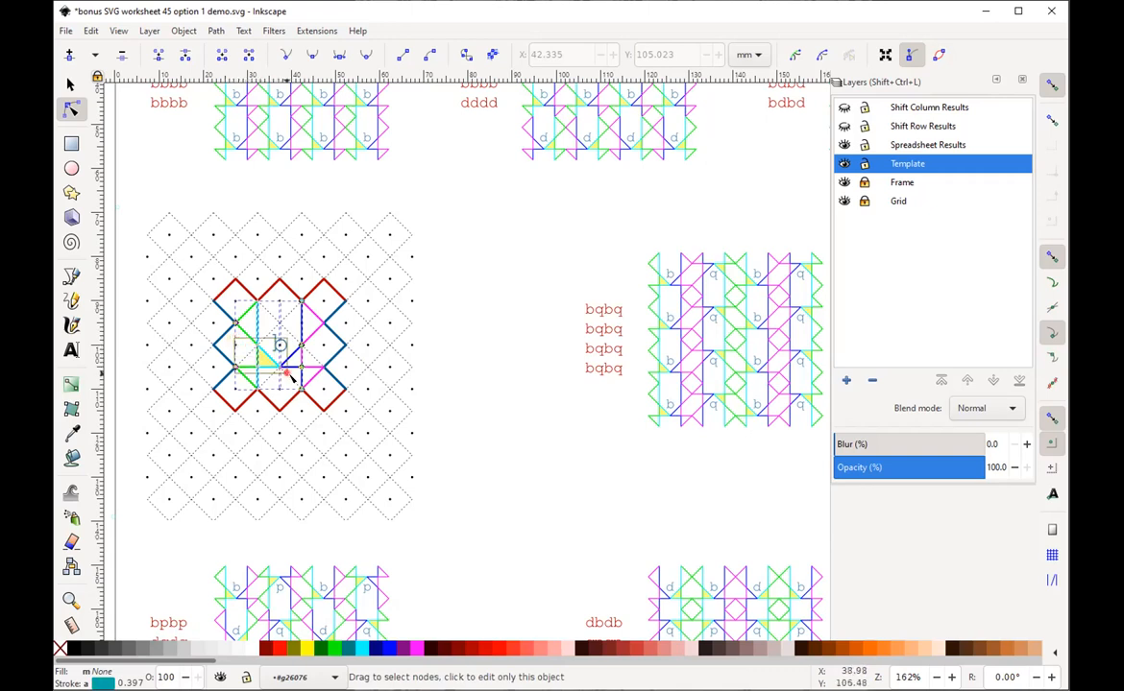
click(243, 338)
click(455, 323)
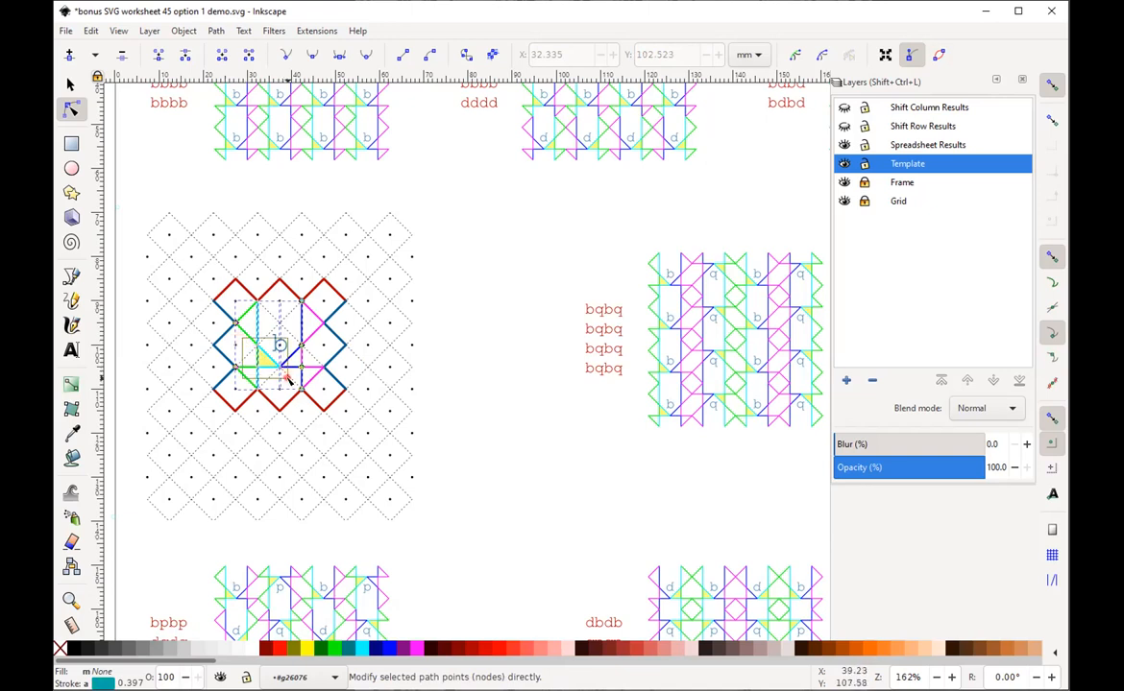
drag(288, 378, 288, 379)
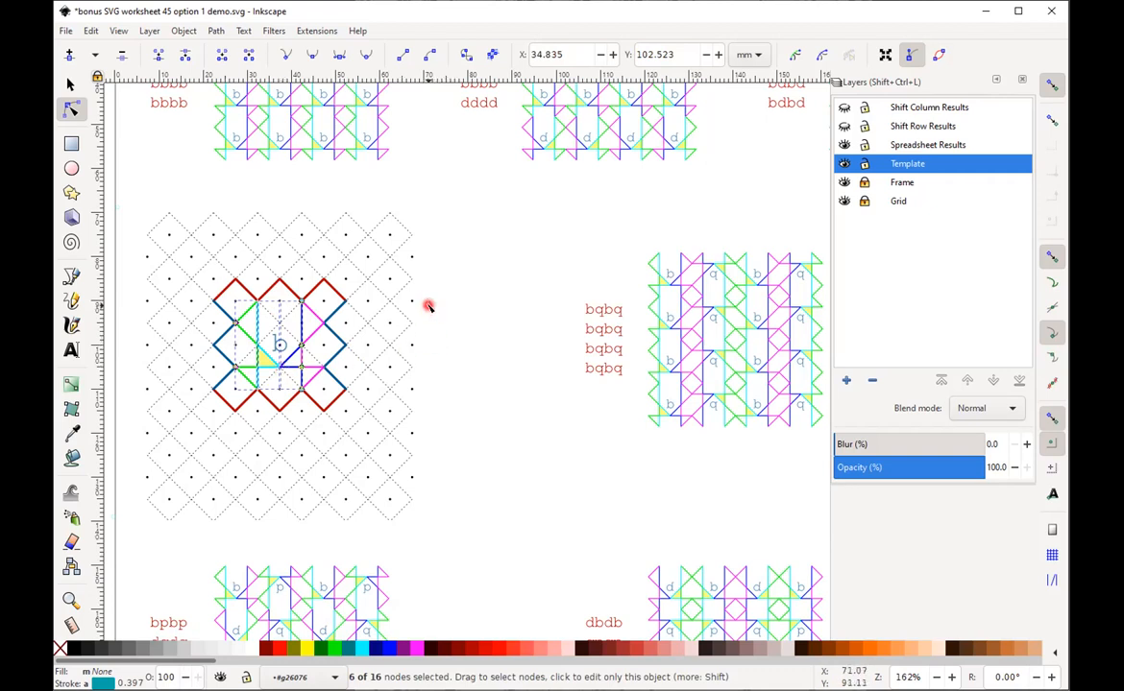
- Align the selected nodes both horizontally and vertically relative to the middle of the selection, and clear the selection
click(184, 31)
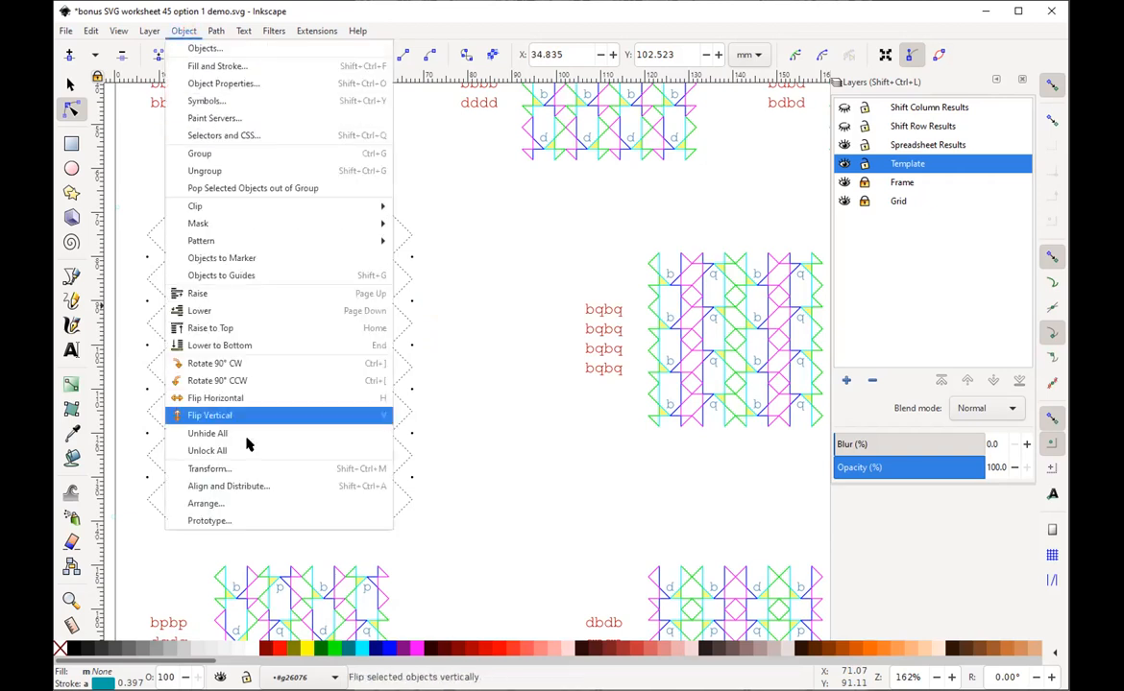
click(231, 487)
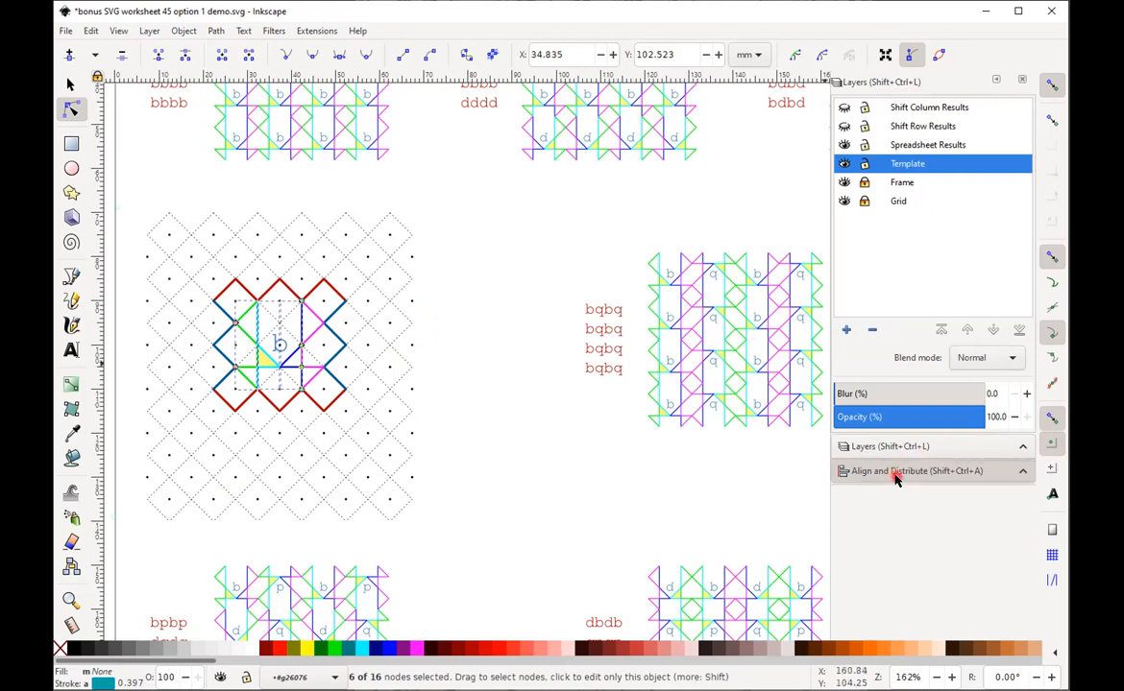
click(835, 470)
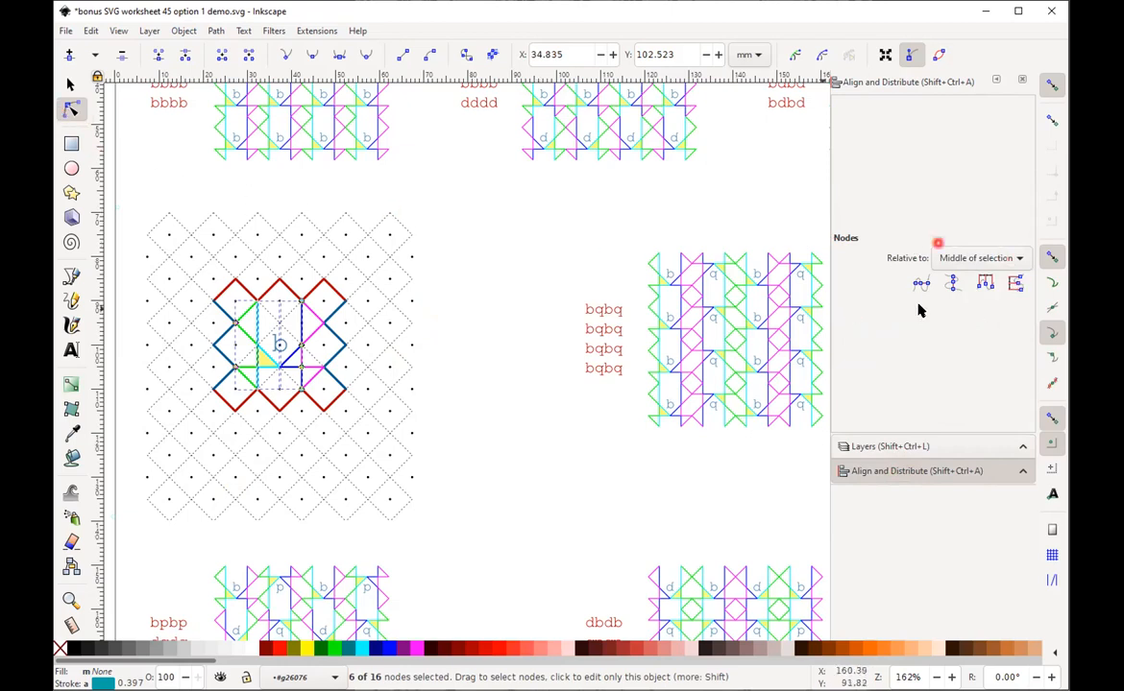
click(1015, 259)
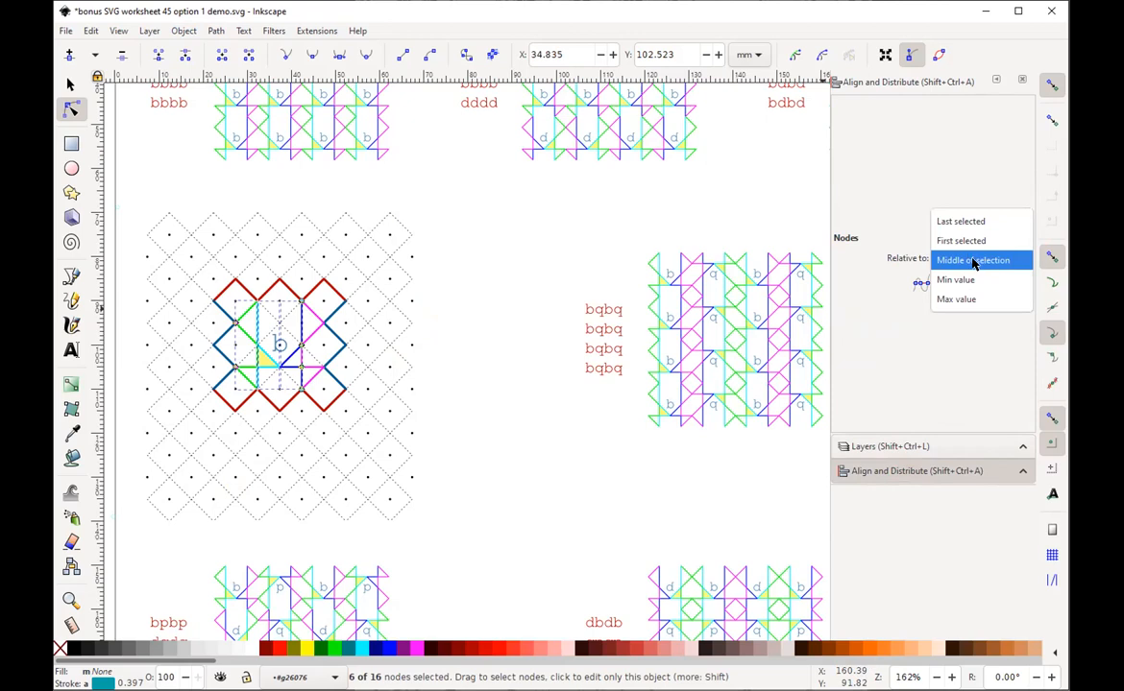
click(972, 261)
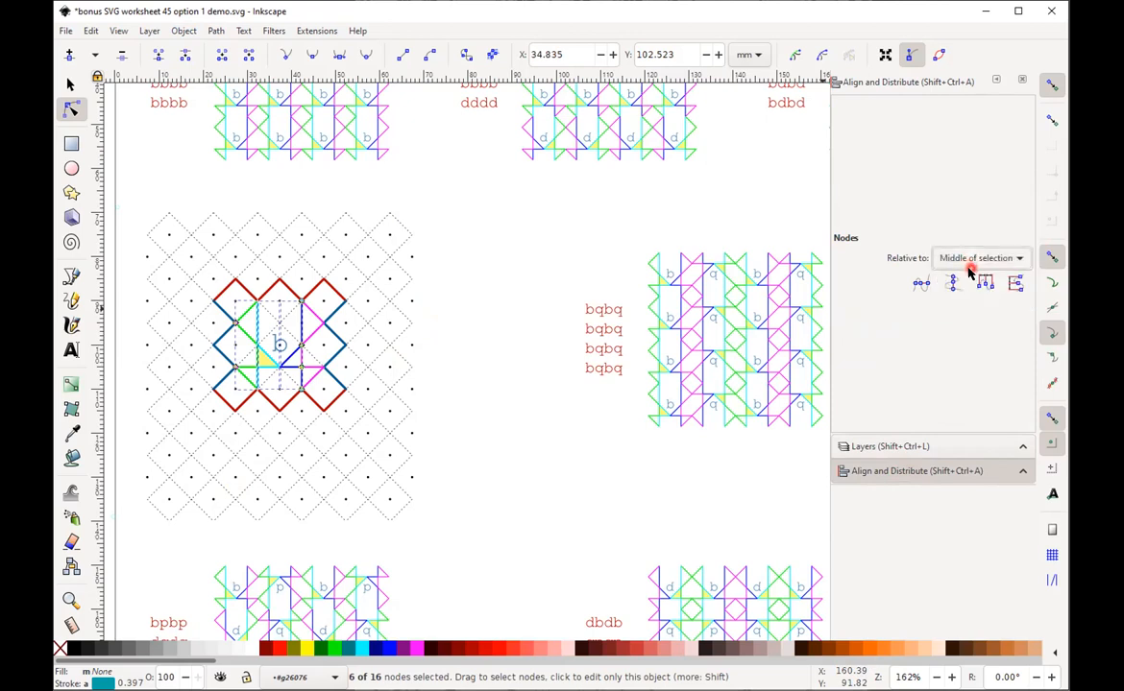
click(918, 287)
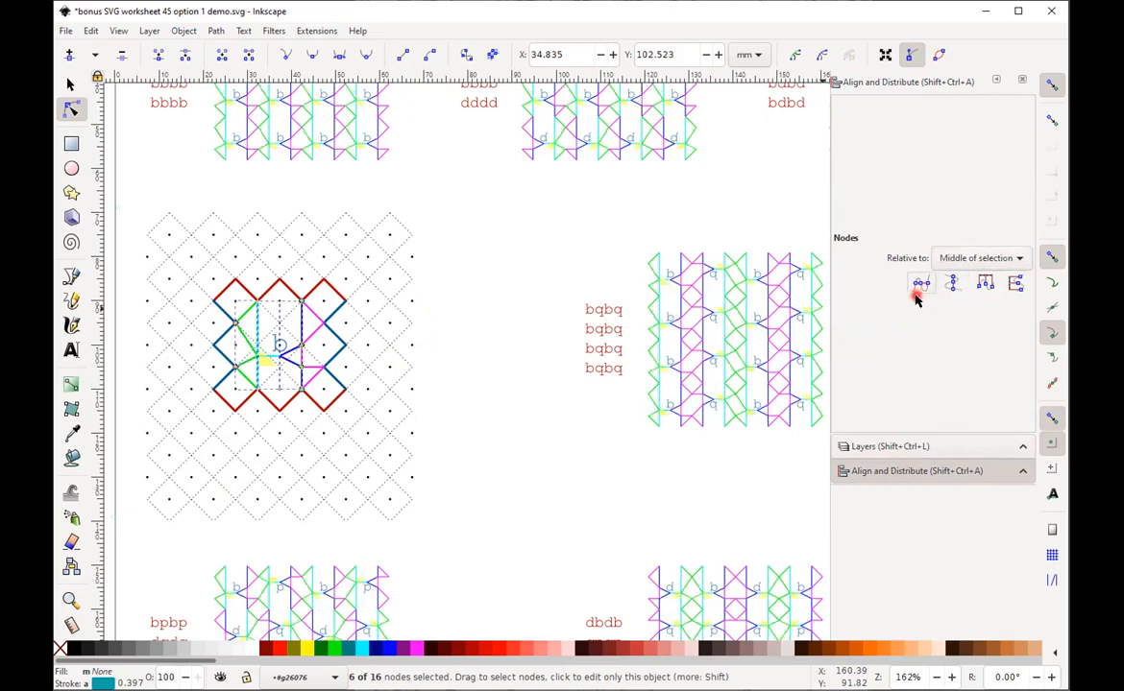
click(953, 285)
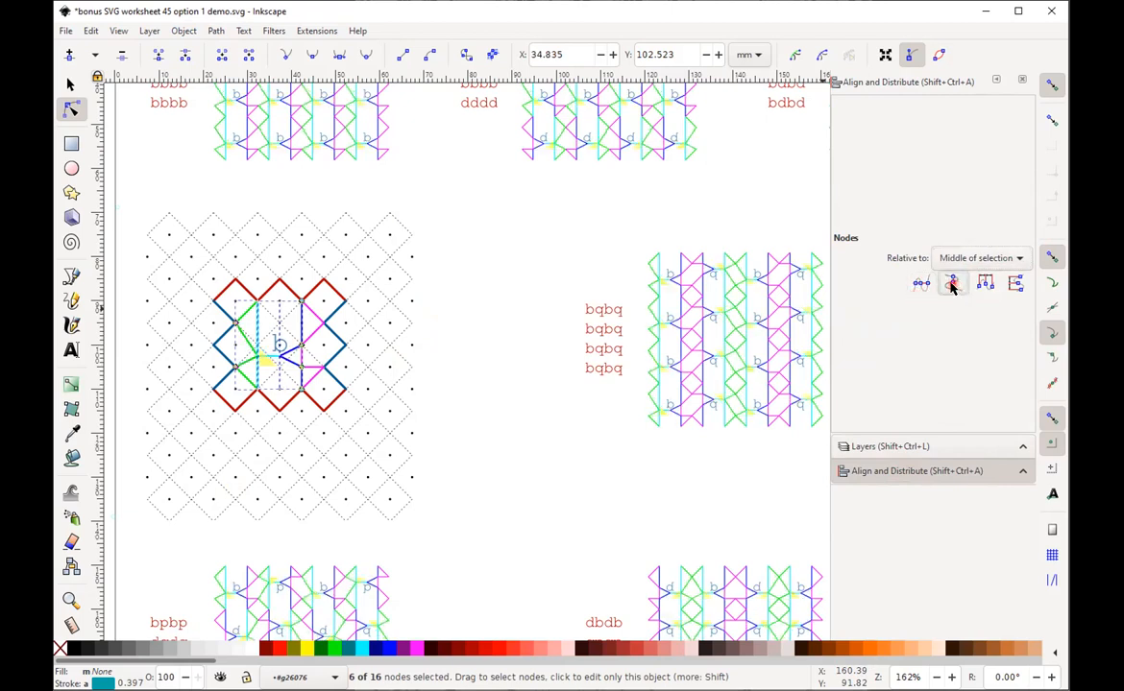
click(951, 287)
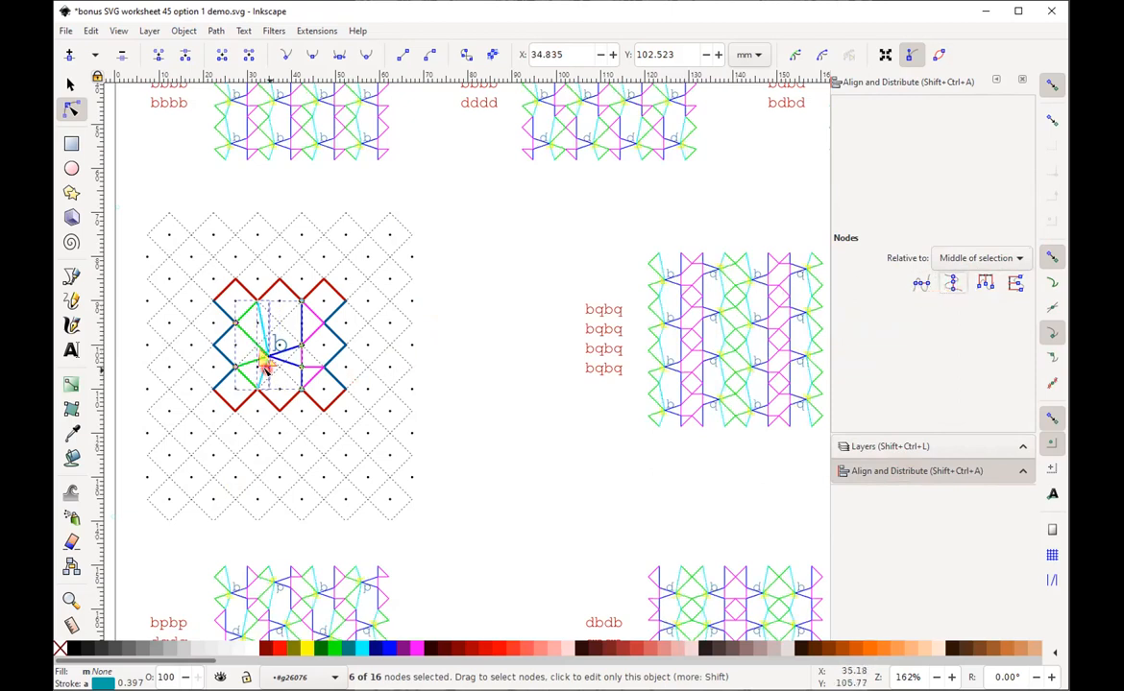
click(454, 341)
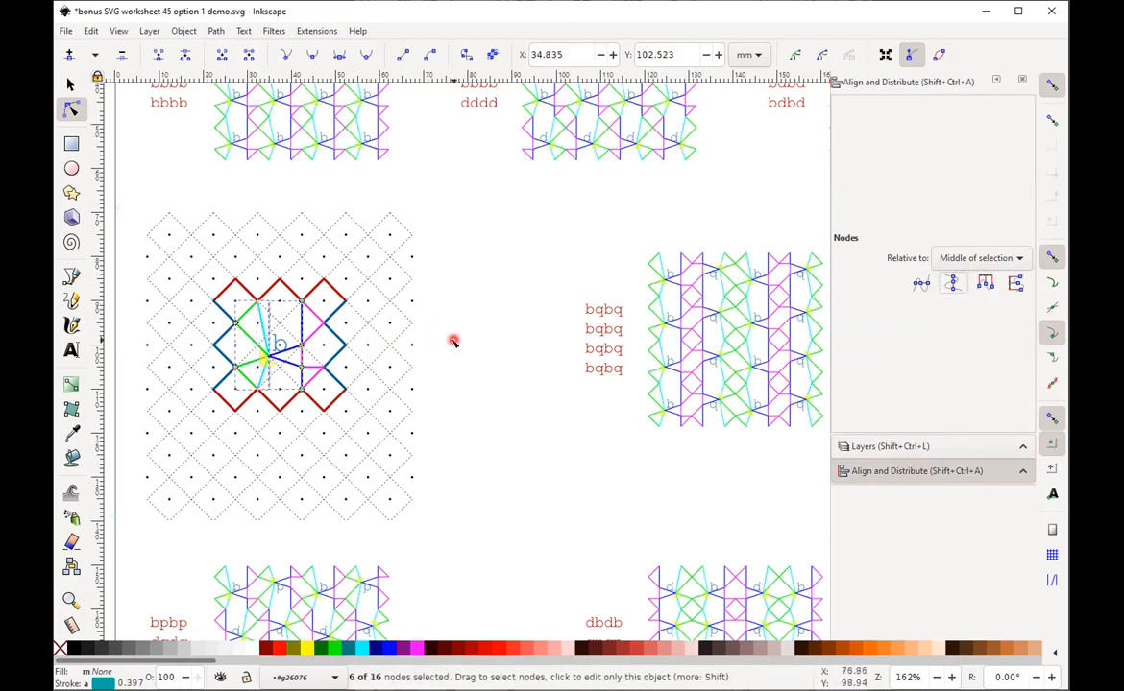
click(462, 346)
- Delete the yellow triangle beside the template's merged nodes
click(265, 365)
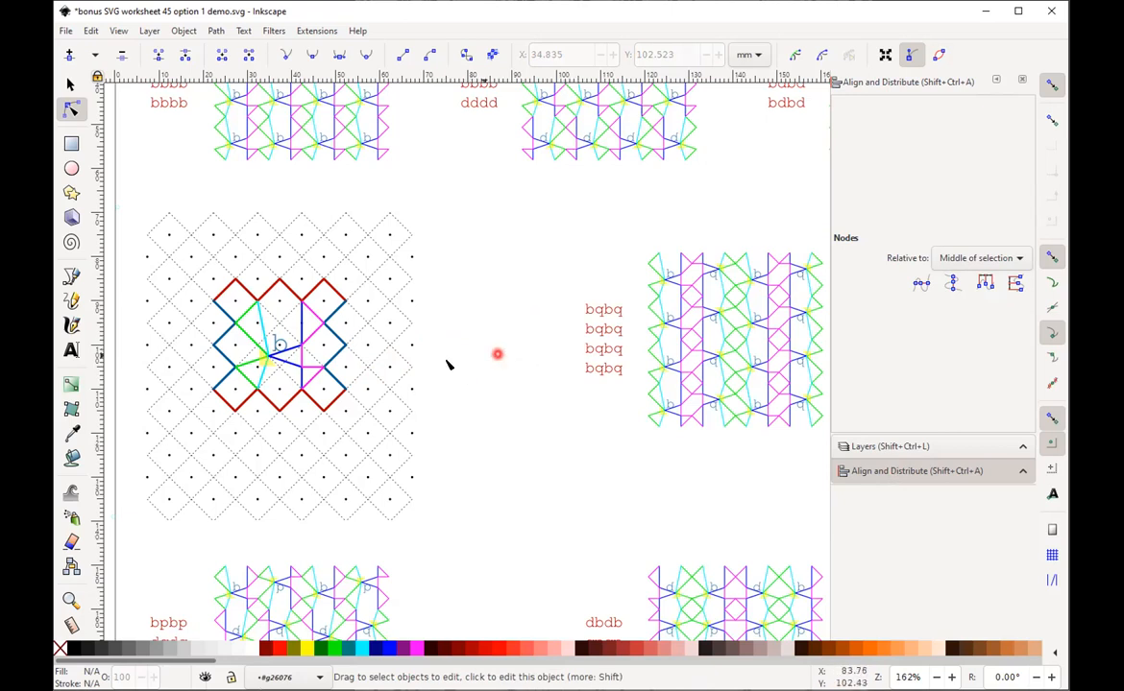
key(s)
click(270, 365)
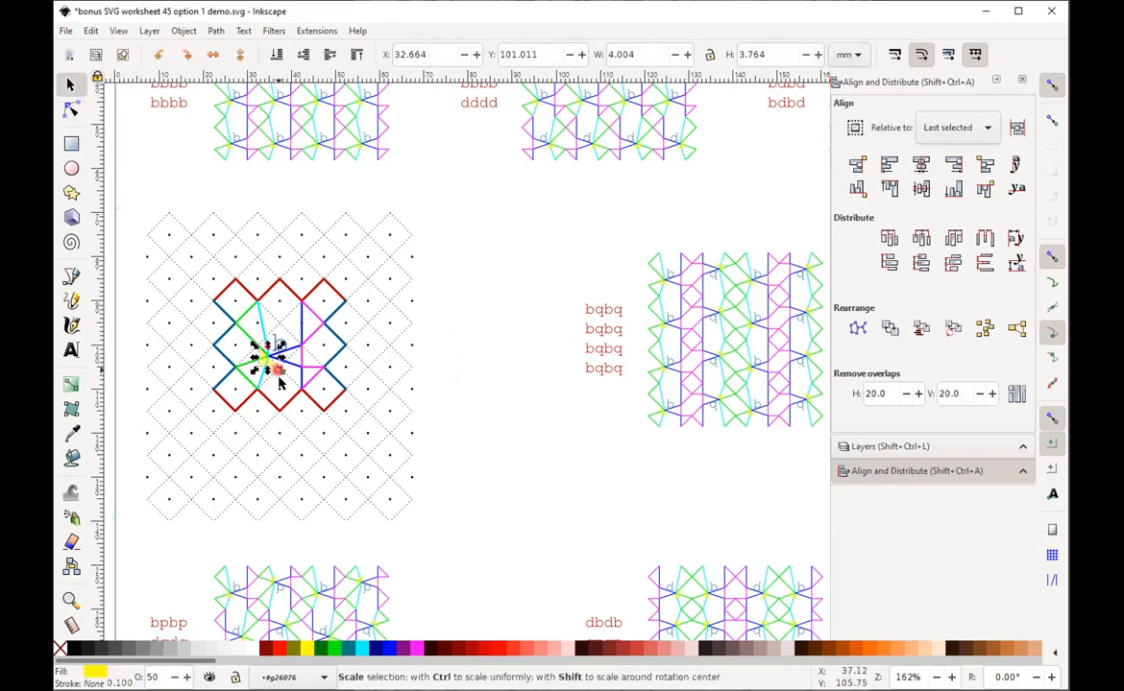
click(485, 352)
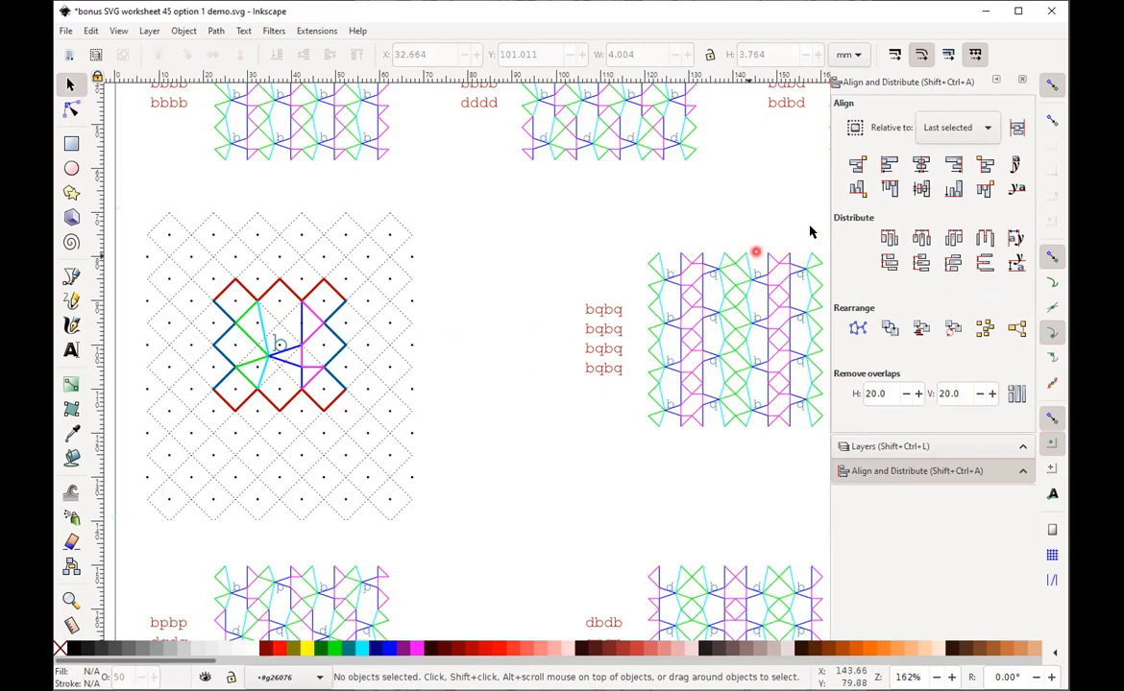
- Hide the Spreadsheet Results layer and show the Shift Row Results layer
click(875, 447)
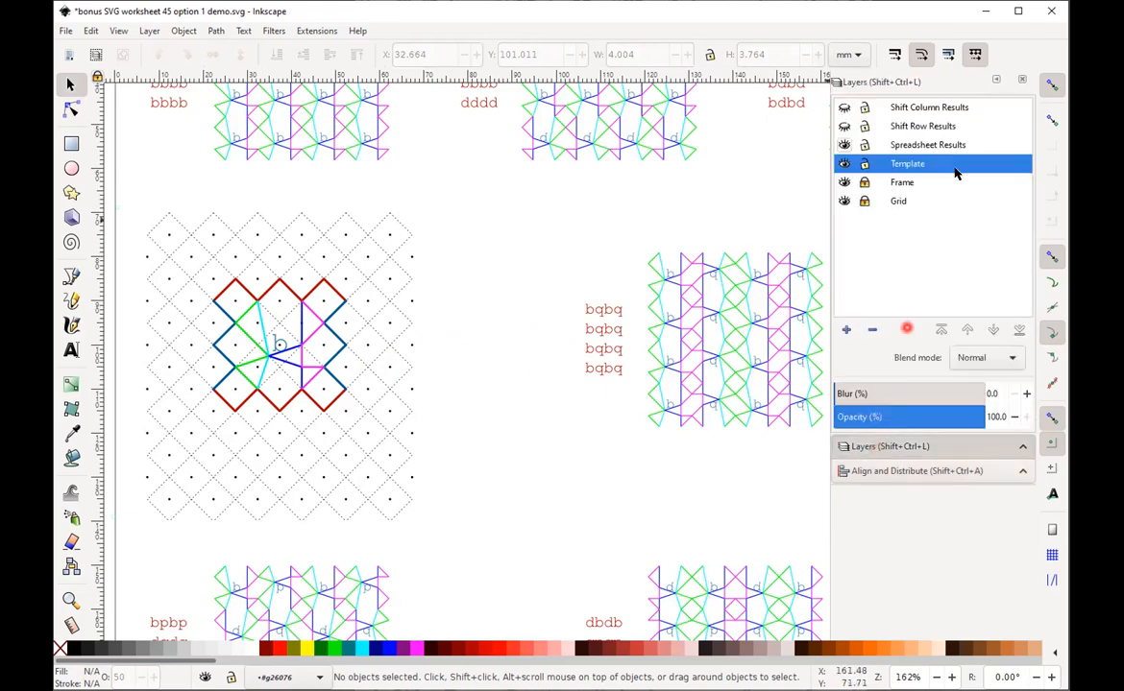
click(844, 145)
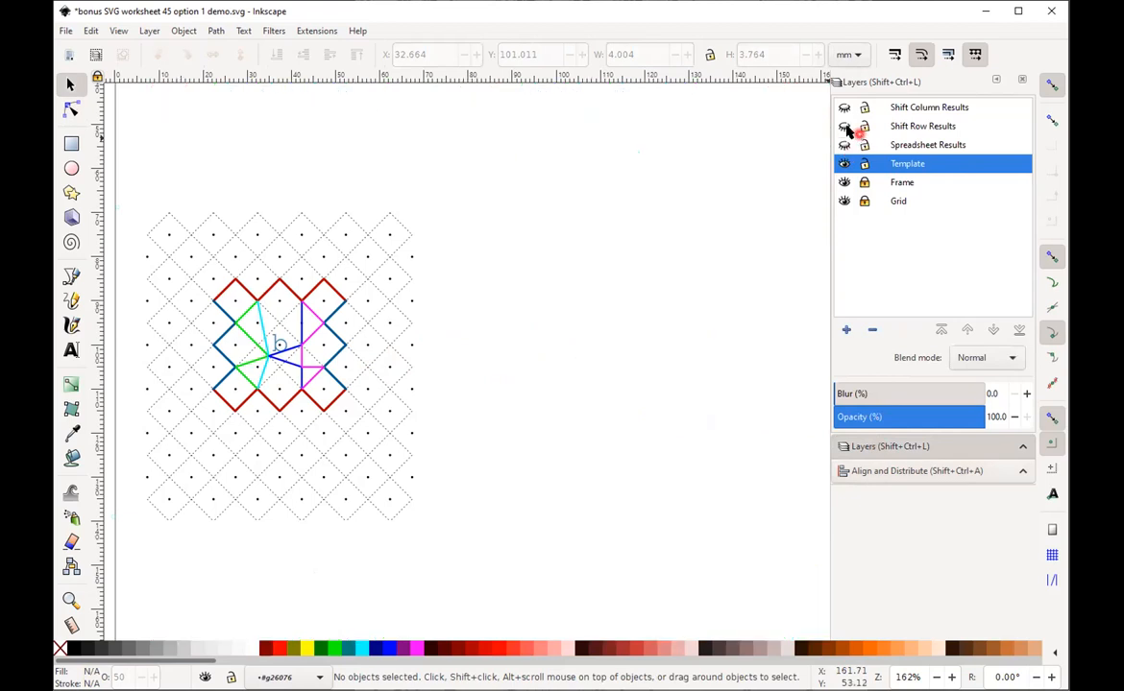
click(845, 127)
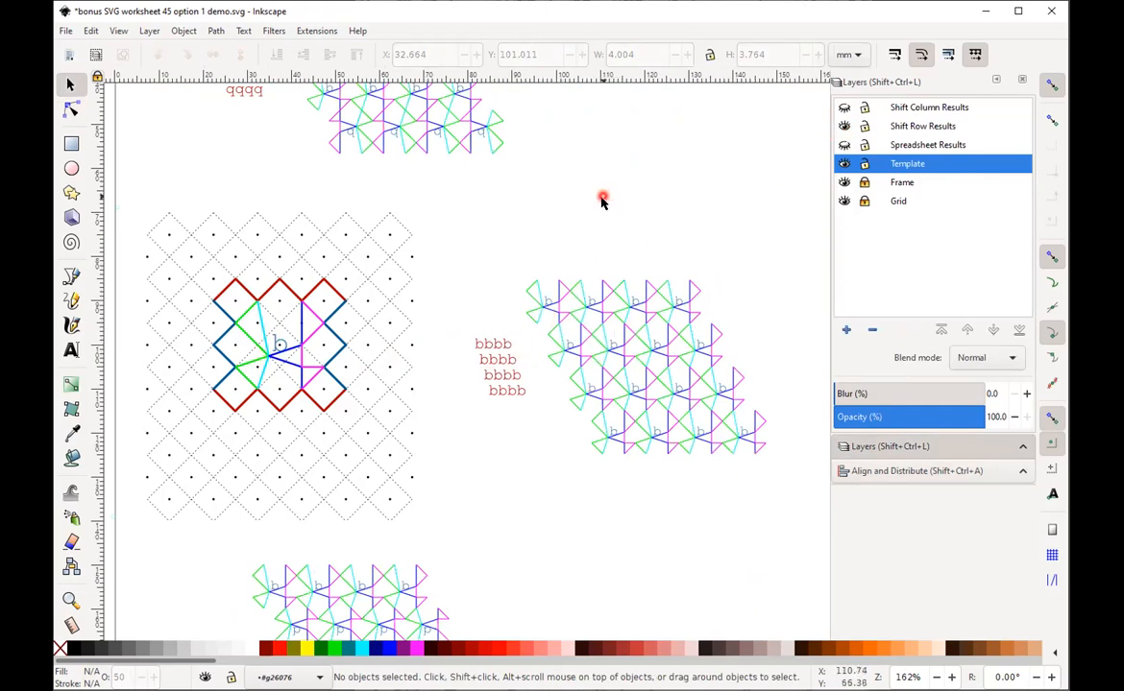
- Enter the tile group of the alternating bbbb/pppp pattern in the Shift Row Results layer and select its rows individually
key(5)
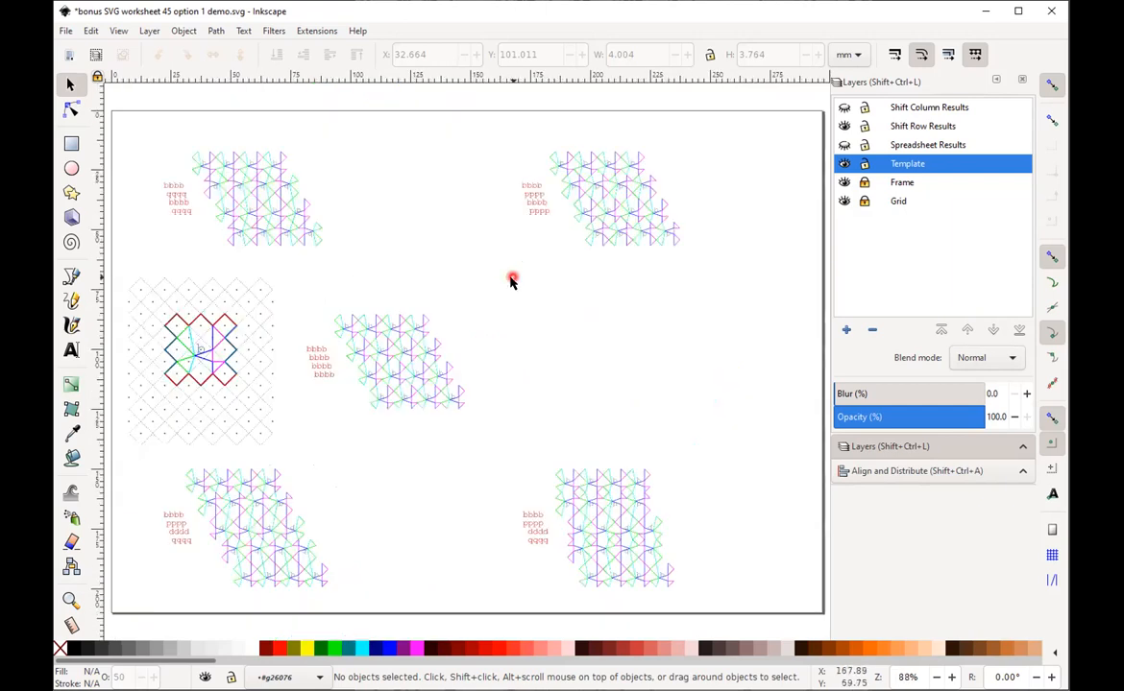
drag(498, 129, 688, 273)
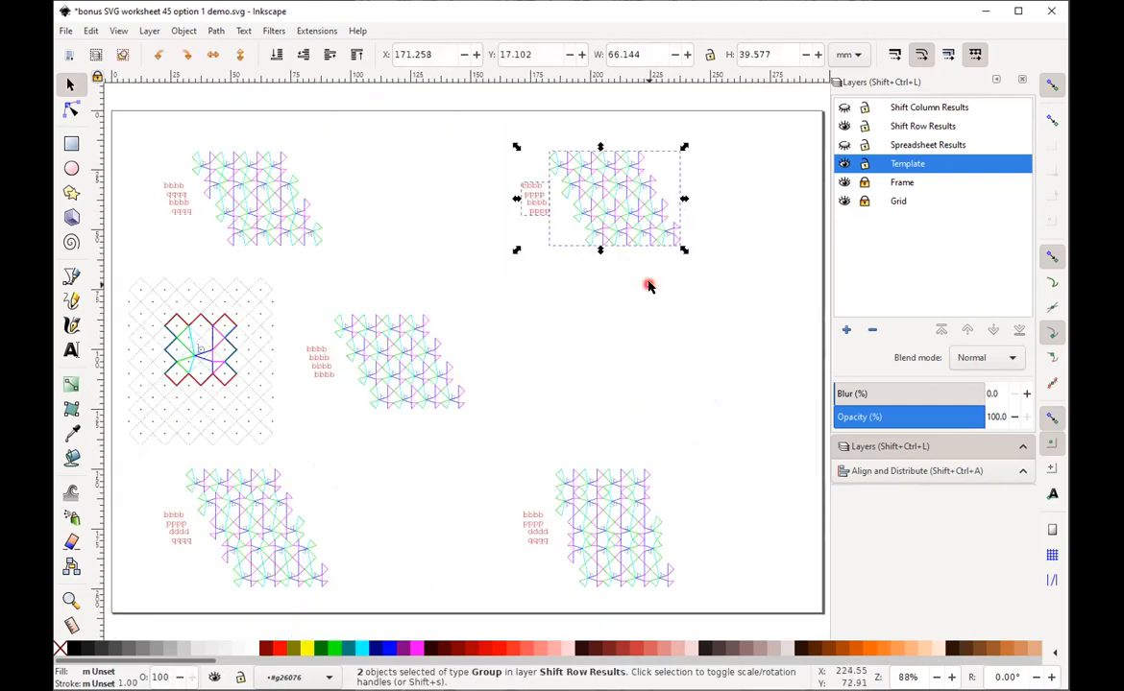
key(3)
key(Escape)
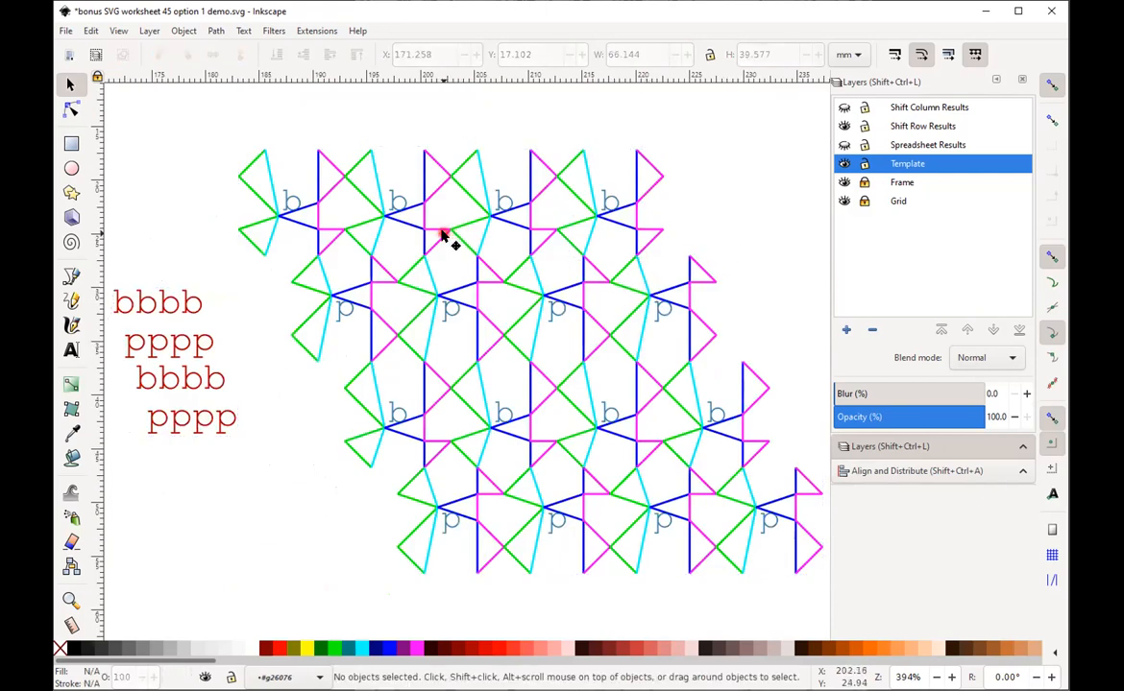
click(444, 235)
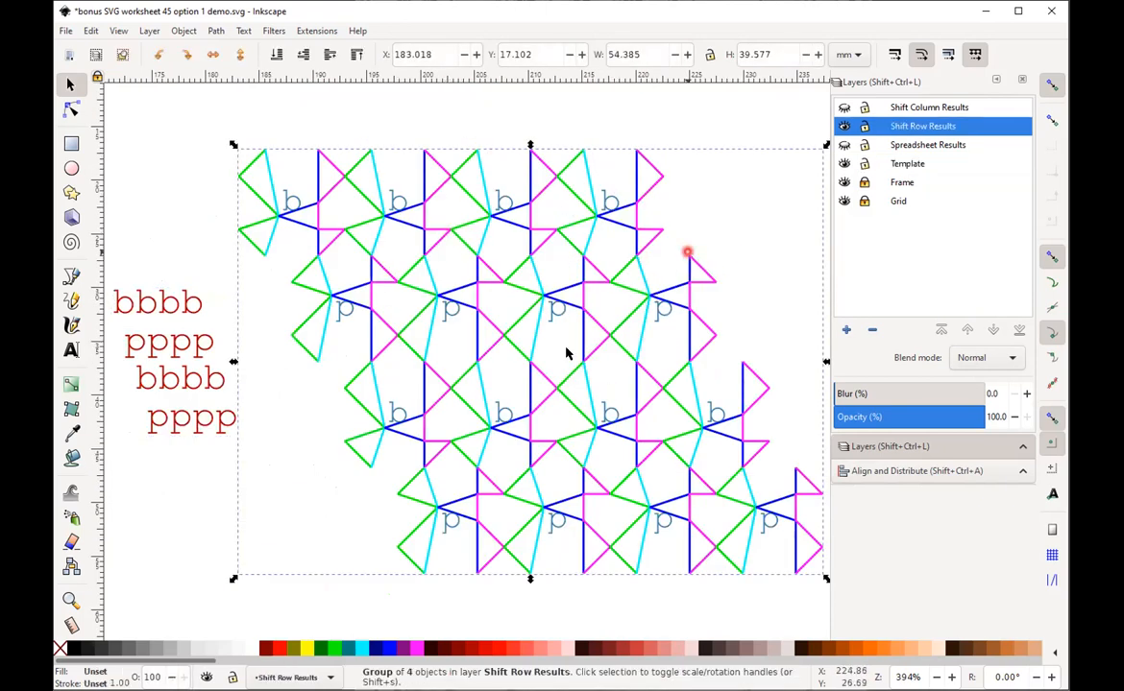
double_click(411, 273)
click(396, 213)
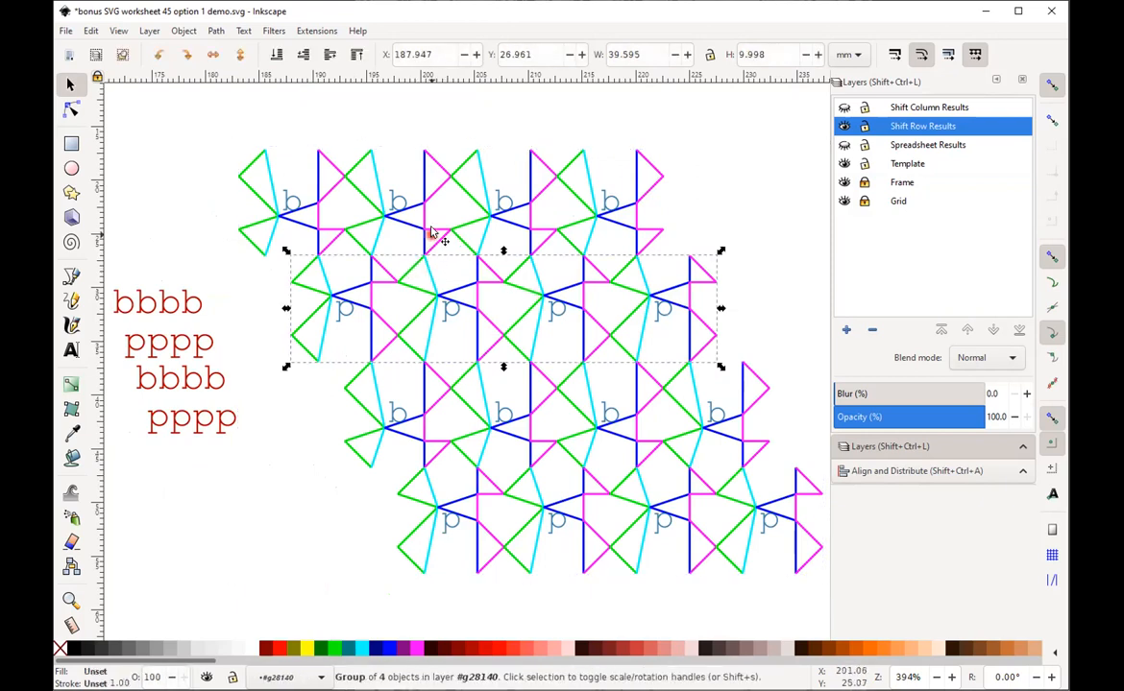
click(426, 372)
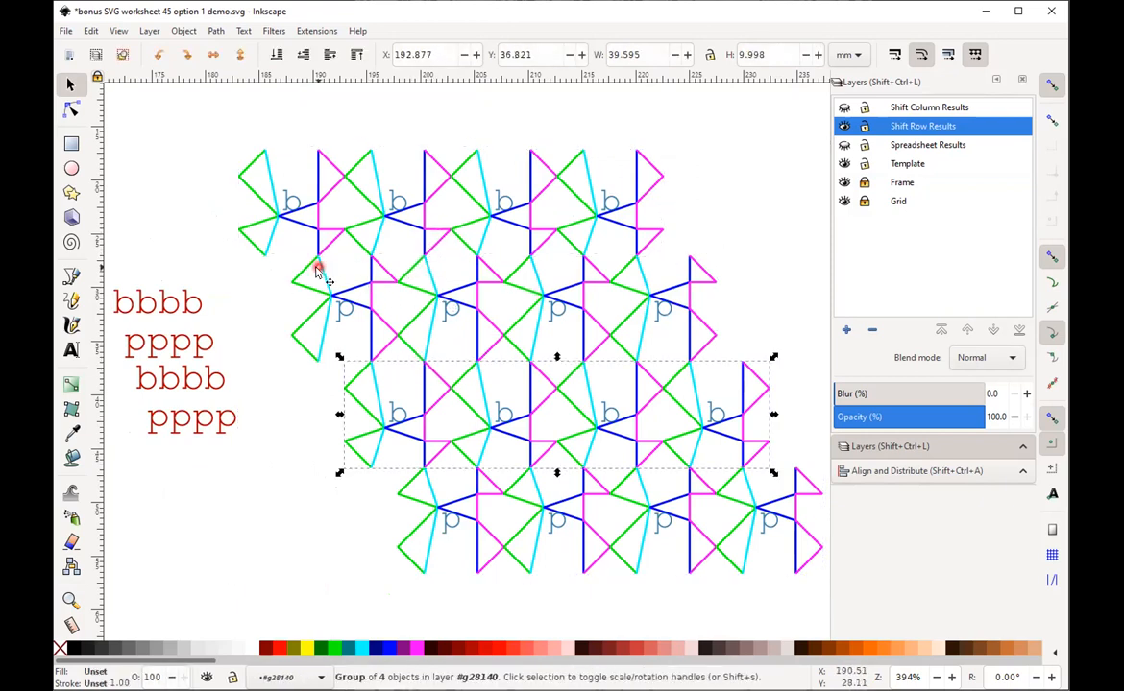
- Shift rows two, three and four rightwards by half, one and one and a half tiles, ending with the fourth row at X 212.615 mm
click(317, 269)
drag(308, 265, 372, 271)
drag(362, 375, 478, 376)
click(422, 473)
drag(446, 483, 596, 478)
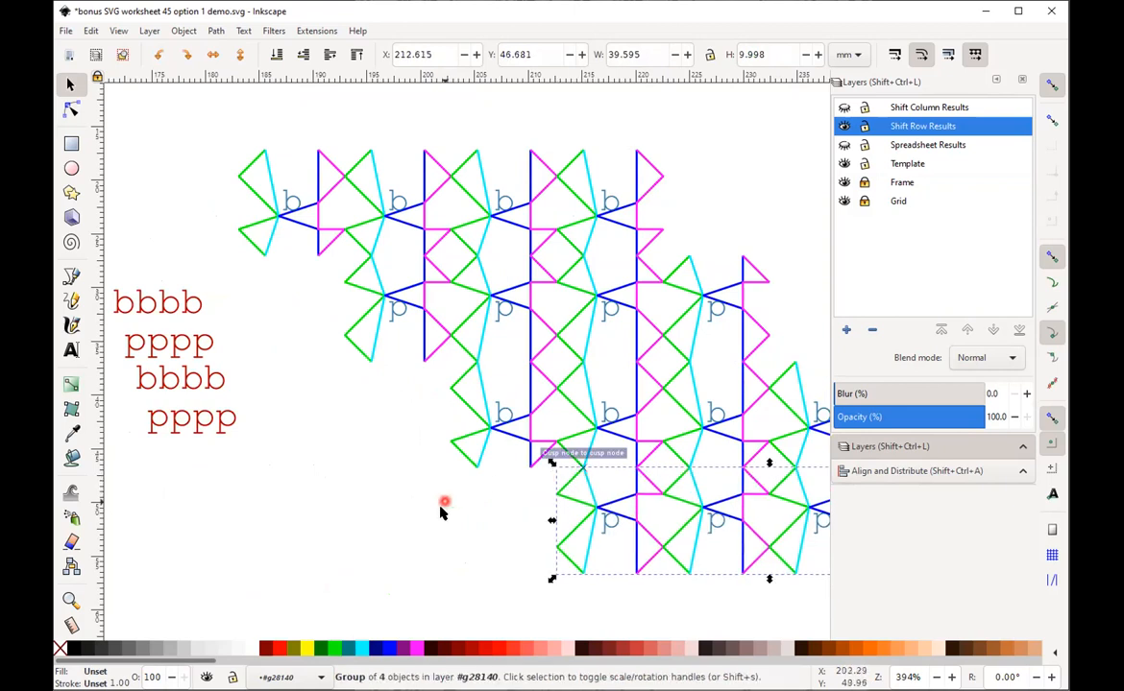
click(444, 505)
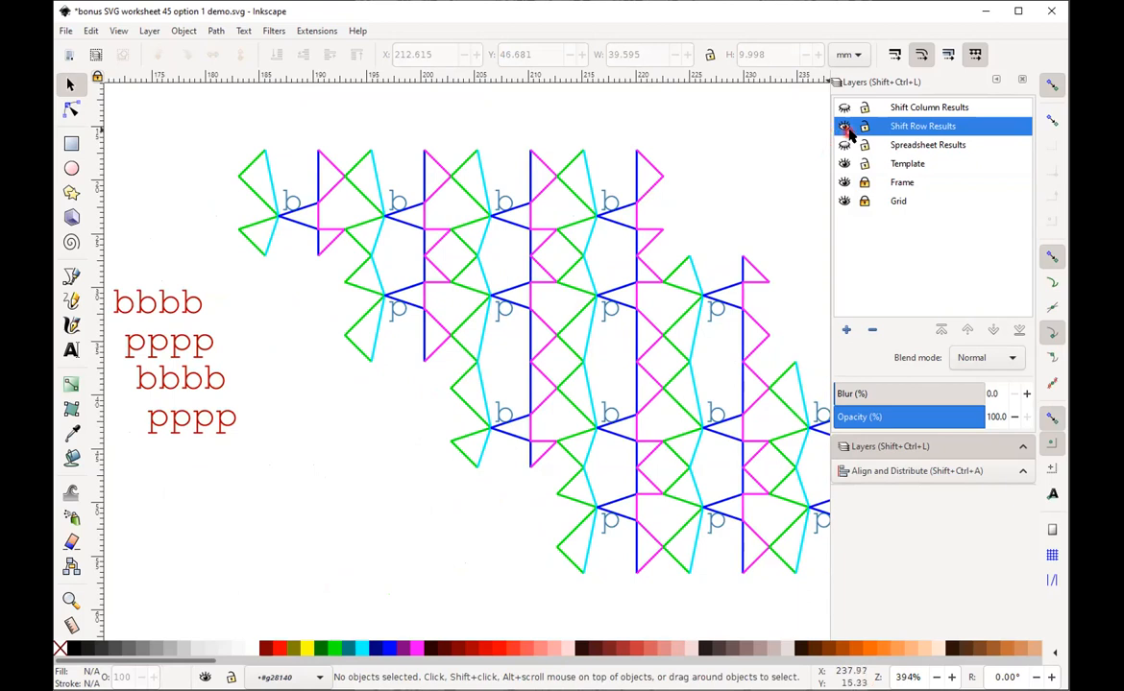
- Hide the Shift Row Results layer, show Shift Column Results, and make it the current layer
click(843, 128)
click(843, 107)
click(915, 107)
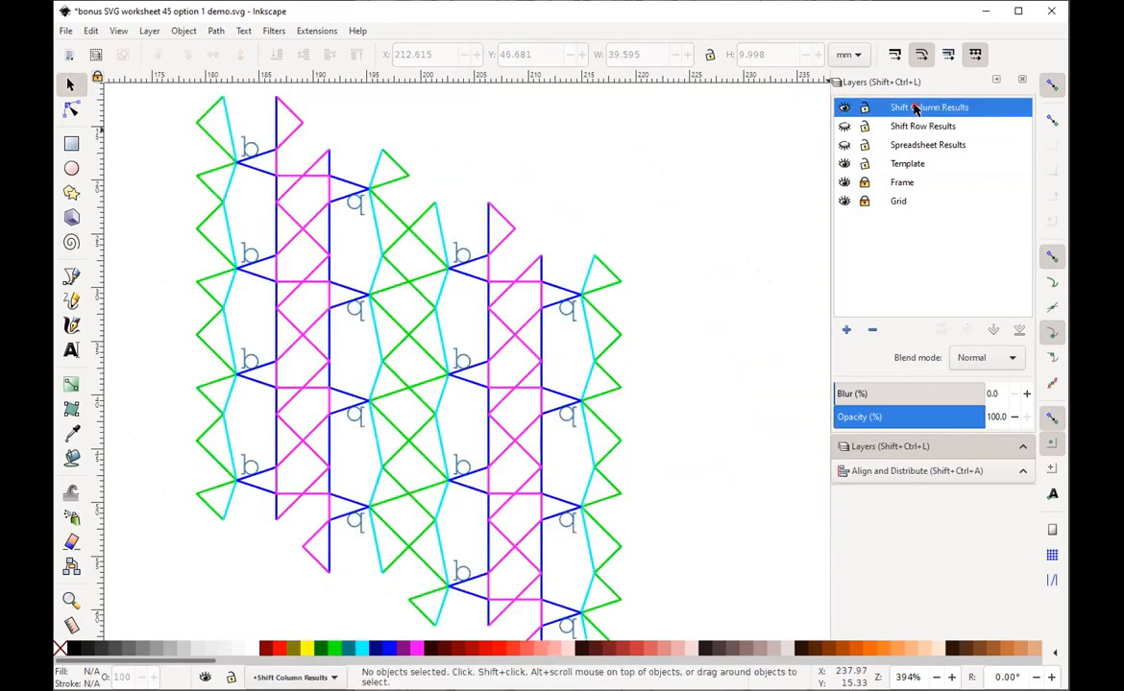
- Enter the b/q tile group in the Shift Column Results layer and select its columns one by one
click(279, 150)
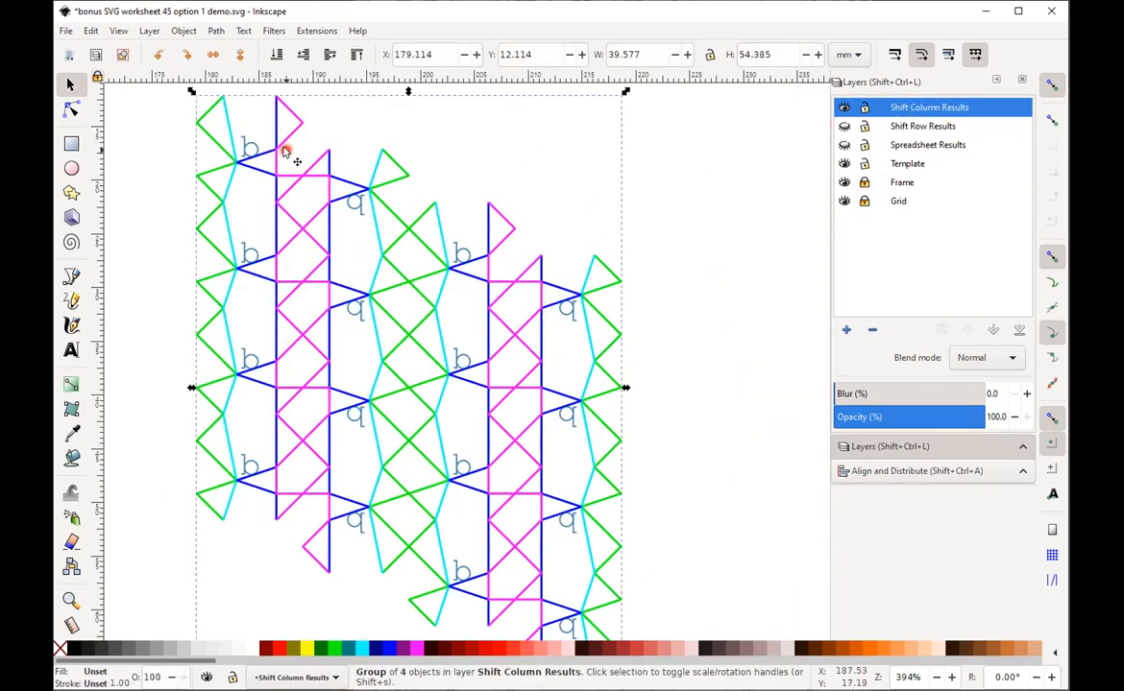
double_click(279, 150)
click(227, 172)
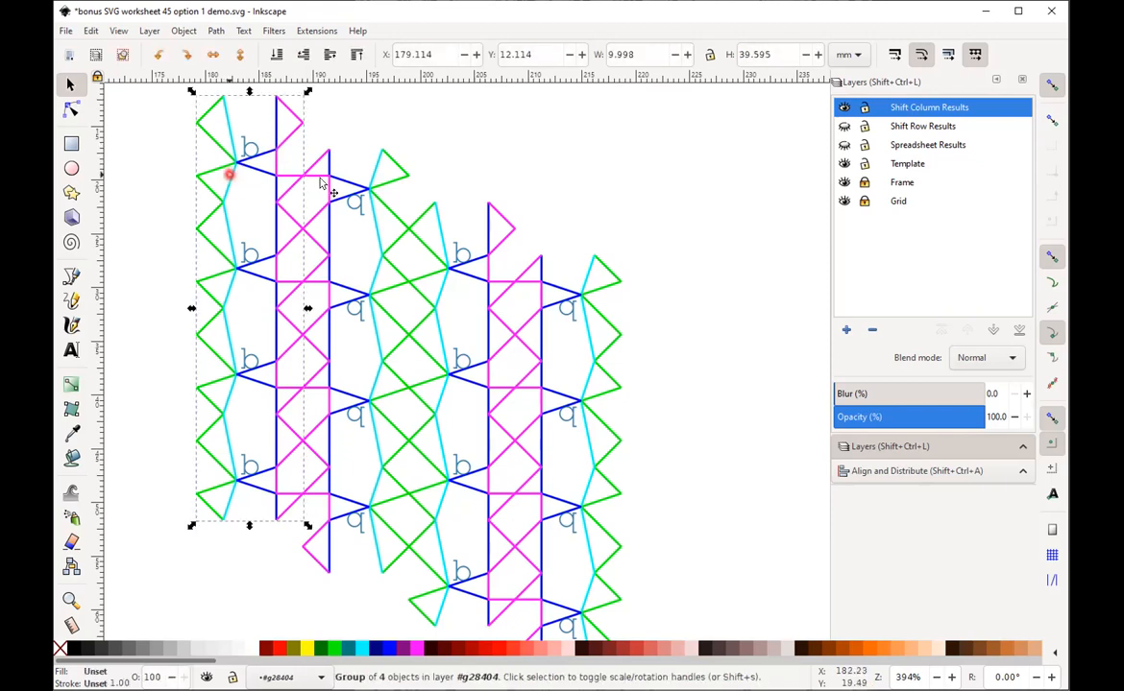
click(343, 197)
click(437, 221)
click(541, 268)
- Shift columns two, three and four down by half a tile each, placing the second at Y 21.979 mm and the fourth at Y 31.839 mm
click(312, 175)
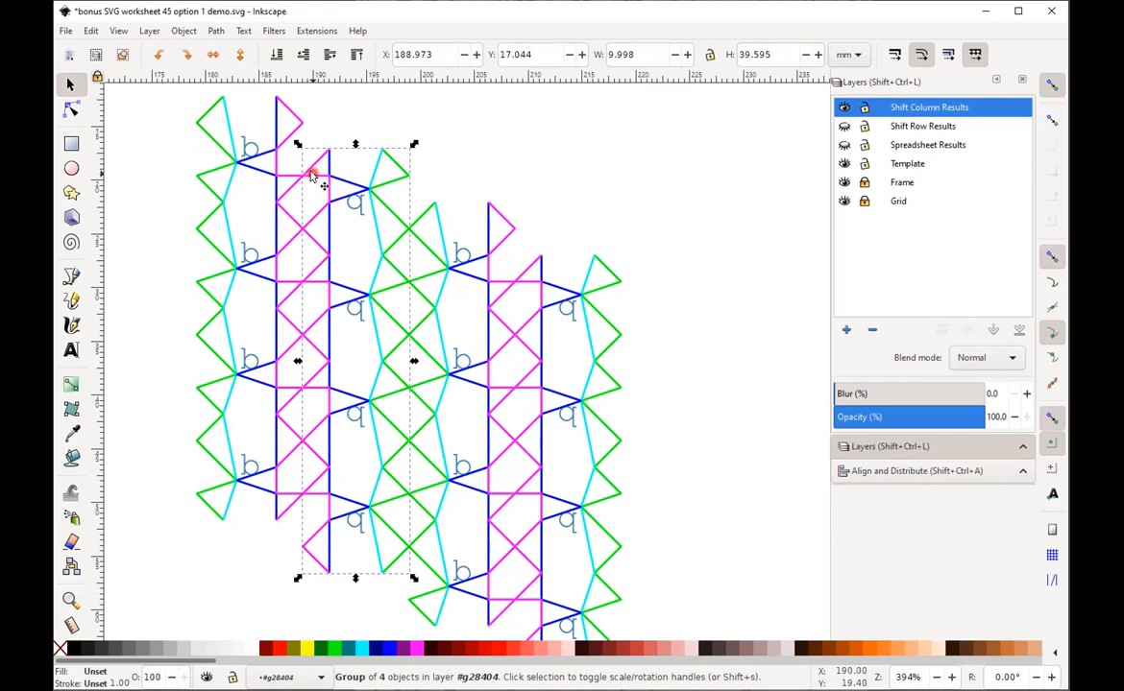
drag(312, 196, 307, 250)
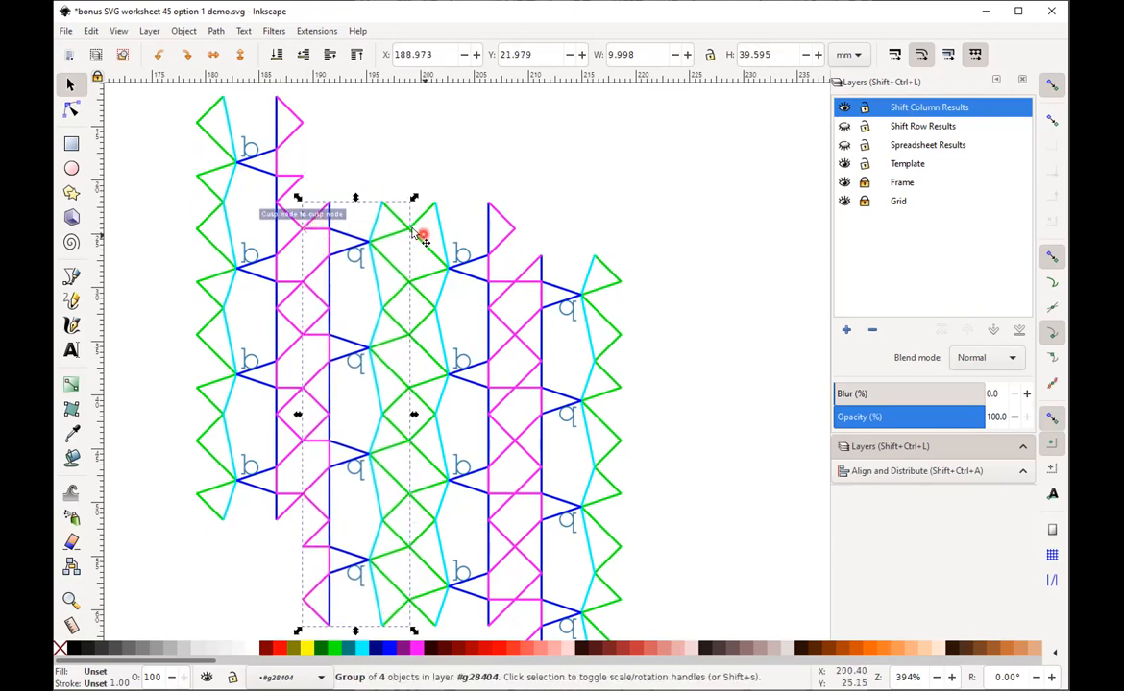
drag(417, 252, 423, 304)
mouse_move(536, 325)
mouse_down()
mouse_move(531, 384)
mouse_move(519, 341)
mouse_up()
click(649, 256)
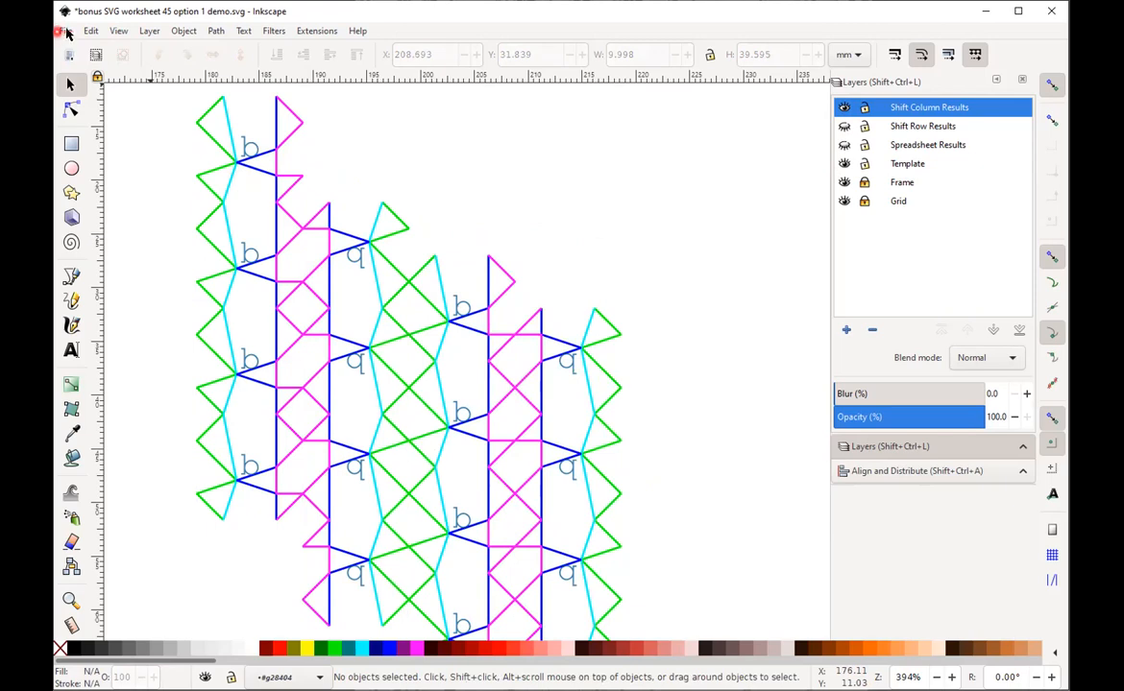
- Revert the worksheet to its last saved version and make Spreadsheet Results the current layer
key(alt+f)
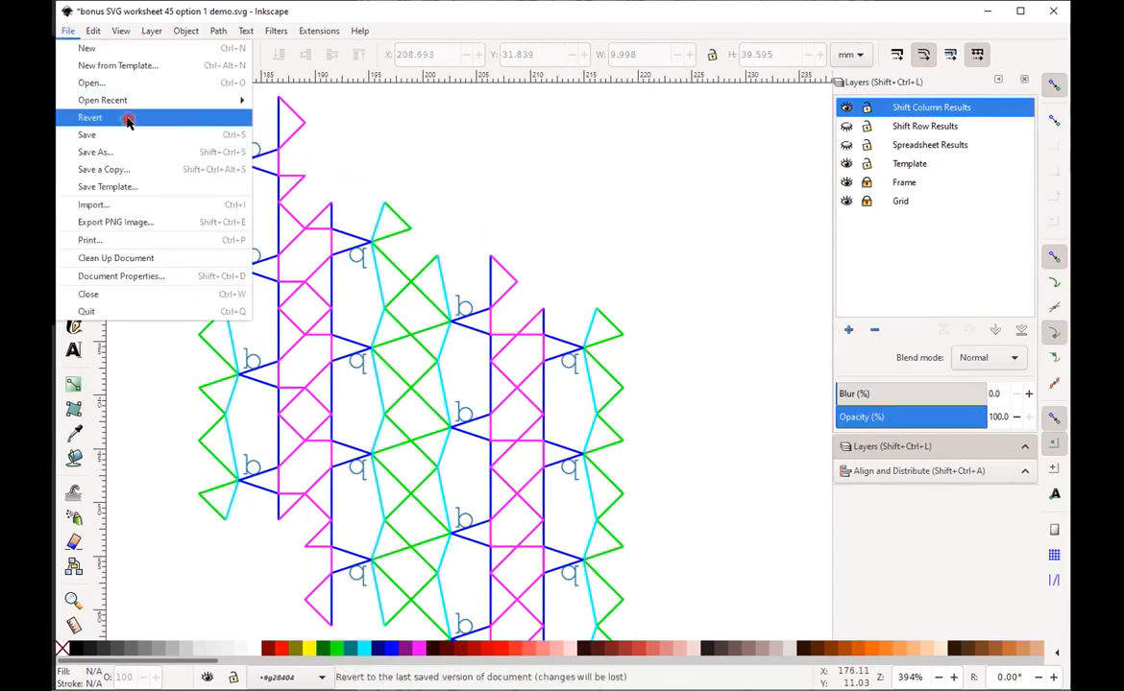
key(Return)
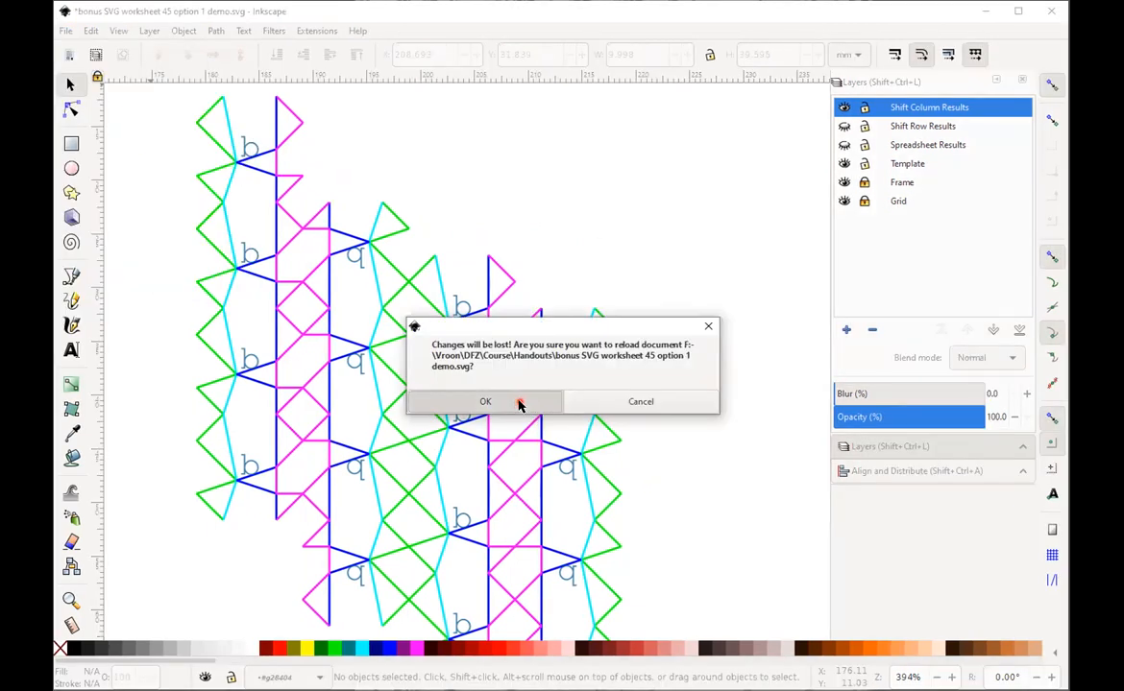
click(537, 411)
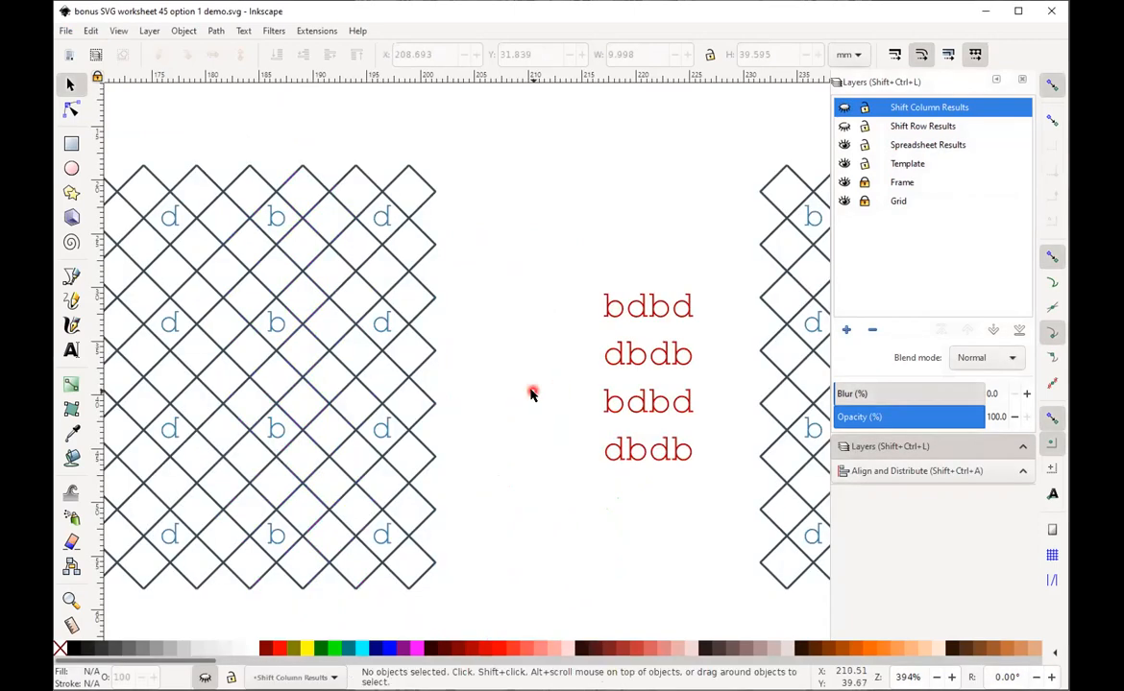
click(865, 126)
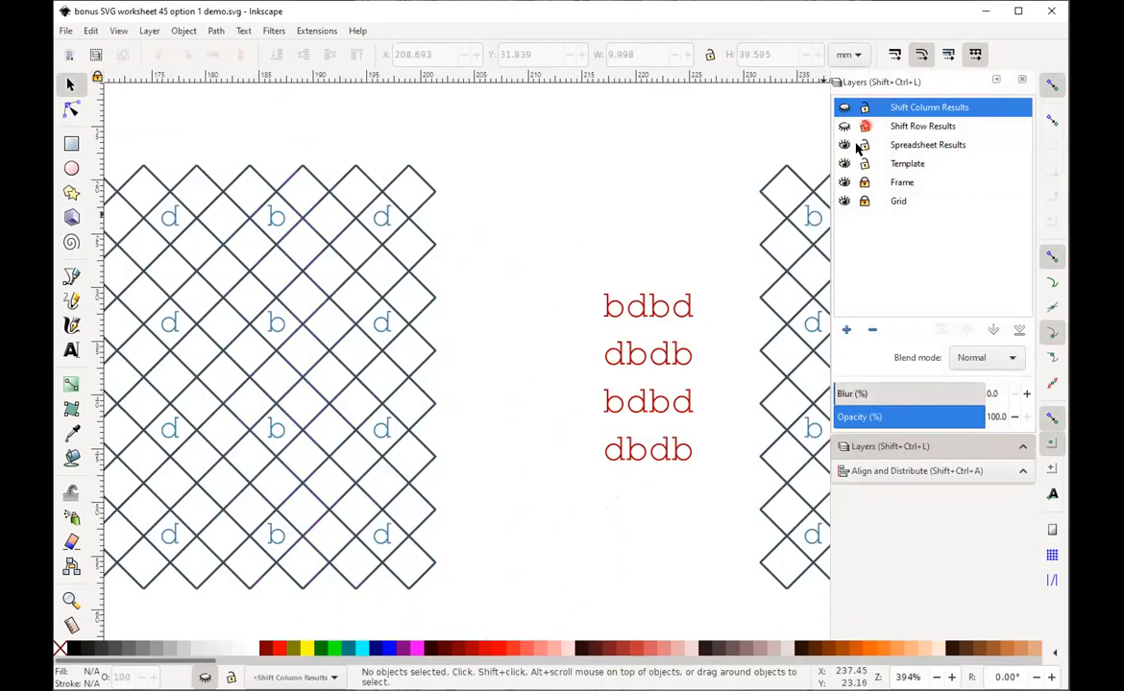
click(927, 145)
click(613, 209)
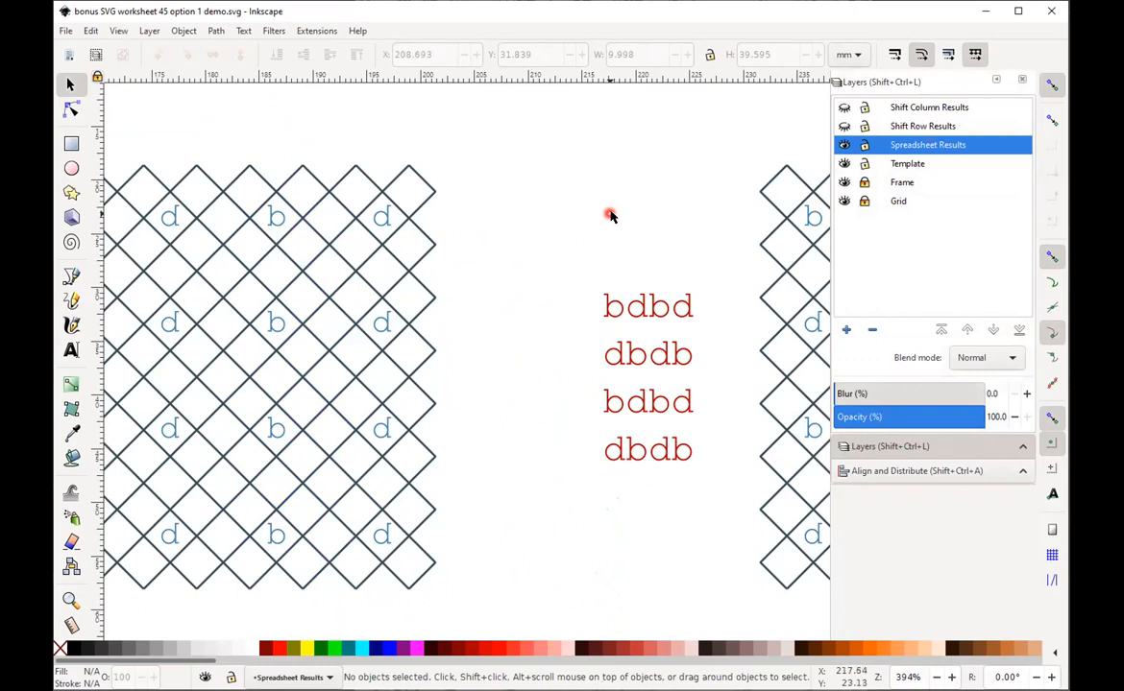
- Examine the template tile with its red and blue frame and dotted grid beside the bqbq result, leaving nothing selected
key(5)
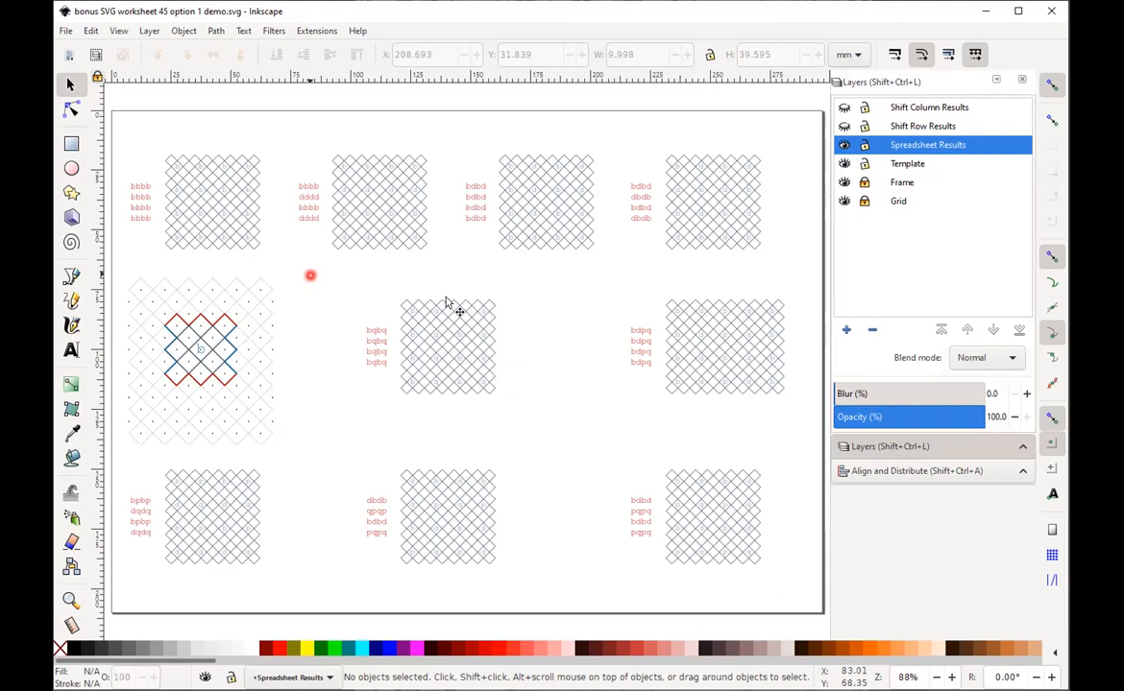
drag(406, 272, 210, 444)
drag(100, 449, 95, 464)
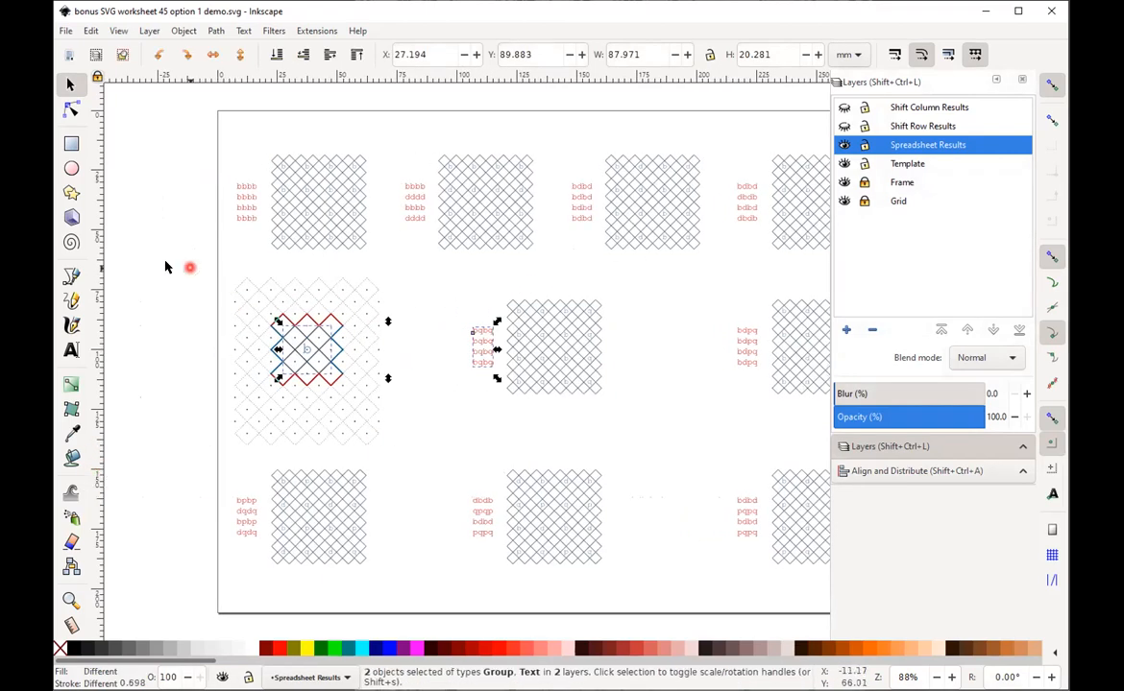
drag(168, 245, 246, 459)
key(3)
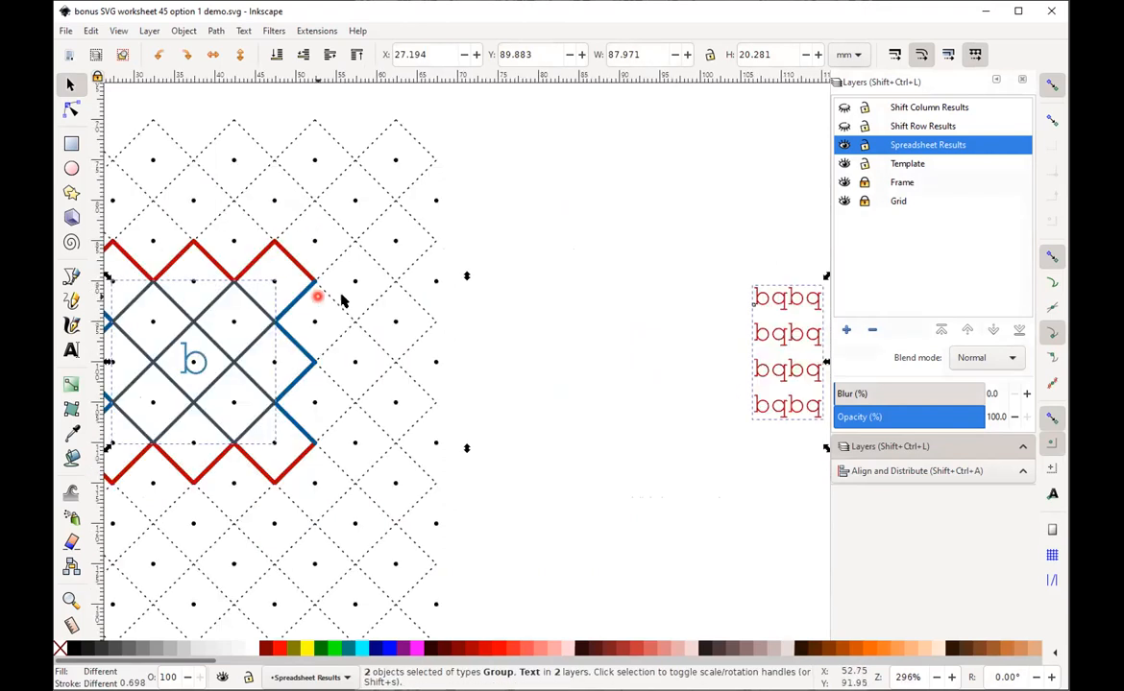
click(936, 679)
click(936, 679)
click(936, 679)
click(937, 679)
click(937, 679)
click(937, 679)
double_click(937, 679)
click(936, 679)
click(534, 489)
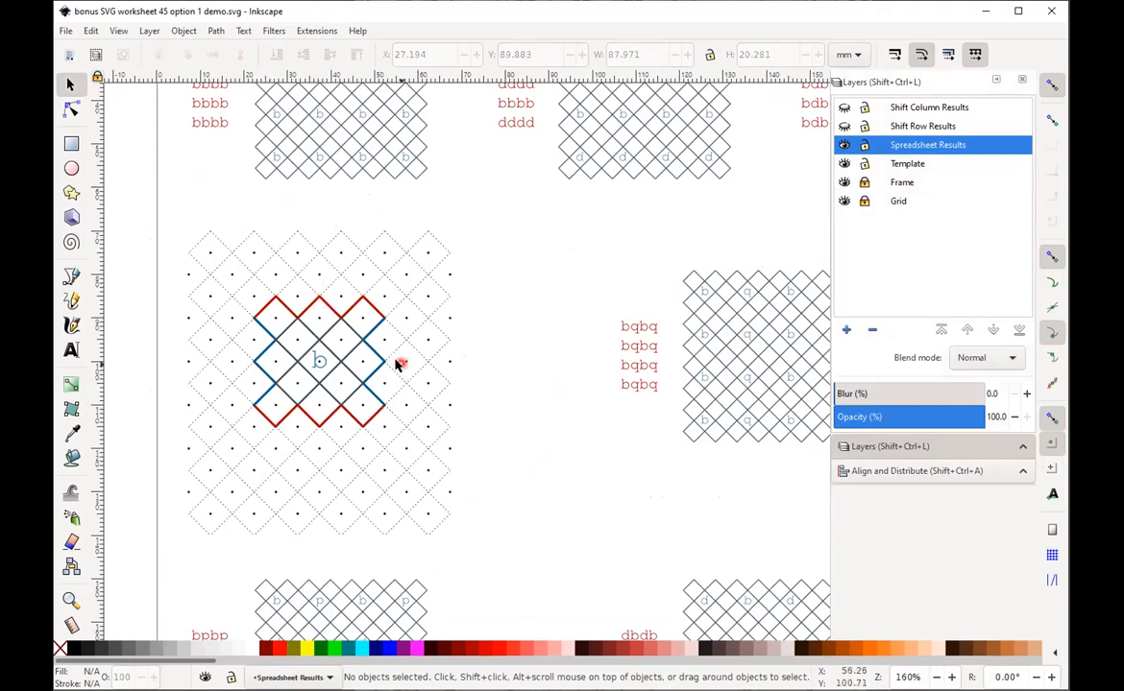
- Go through the Template, Frame and Grid layers in turn and make Frame the current layer
click(919, 165)
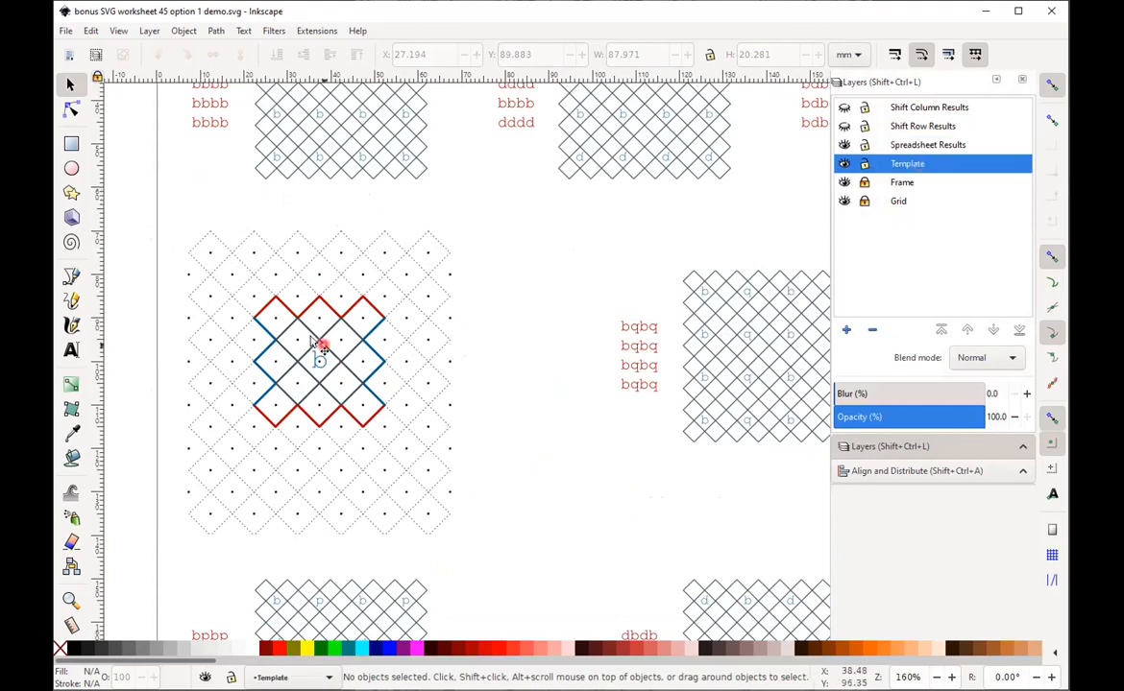
click(902, 183)
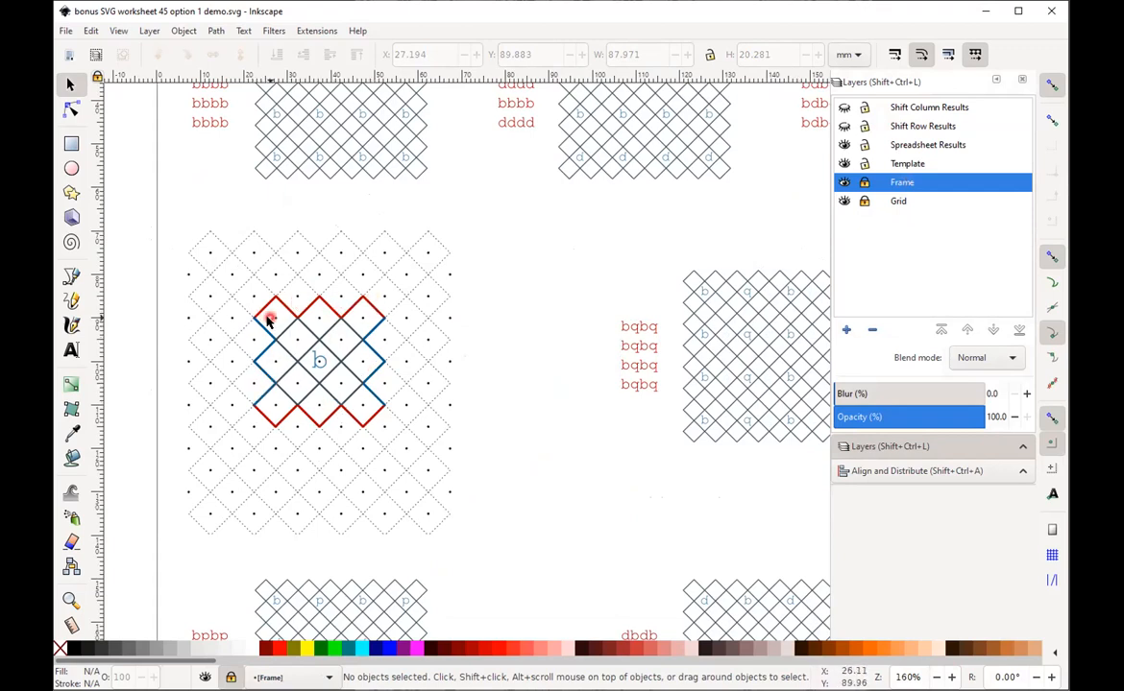
click(898, 202)
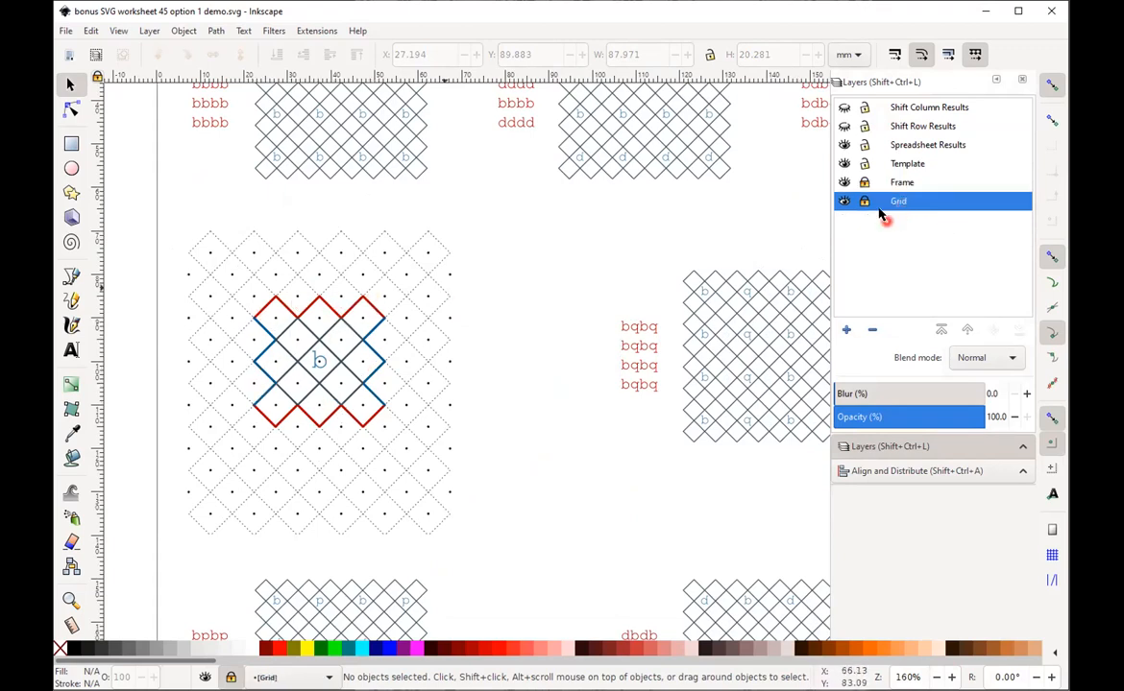
click(903, 184)
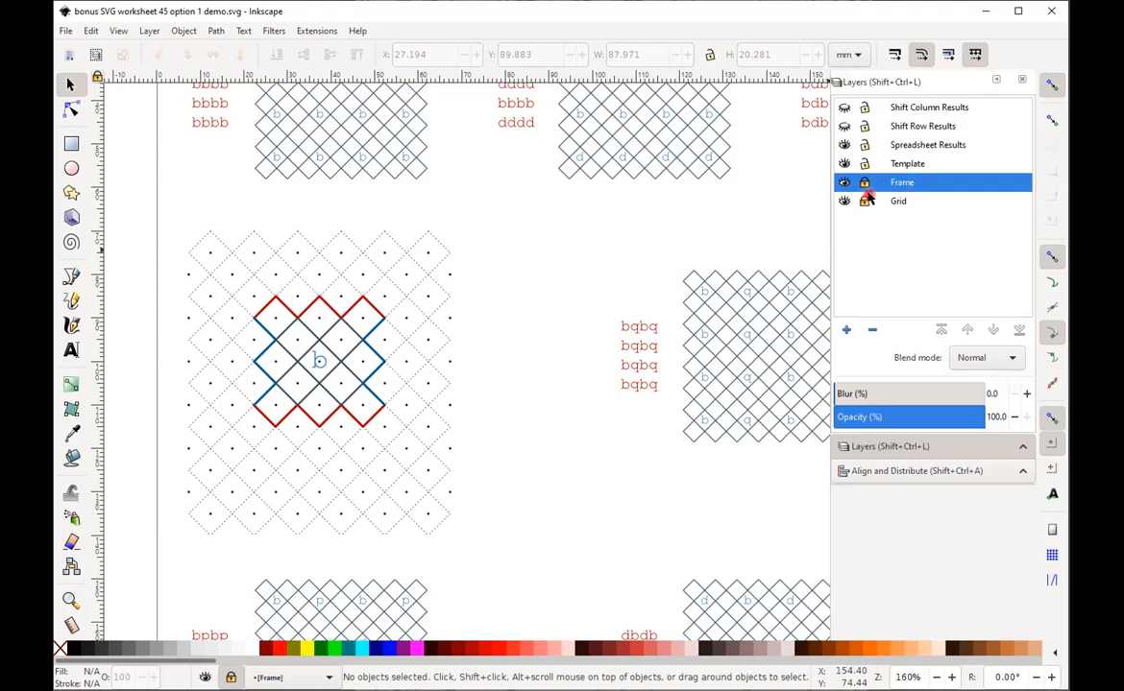
- Hide the Template layer and unlock the Frame layer
click(843, 164)
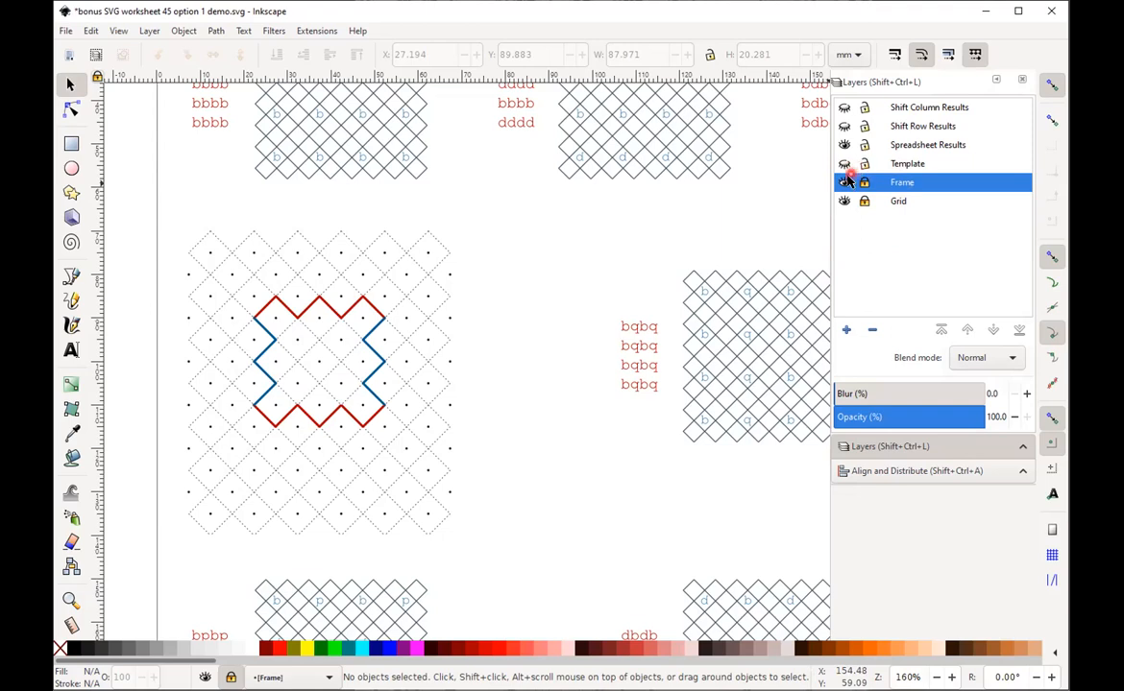
click(307, 310)
click(865, 184)
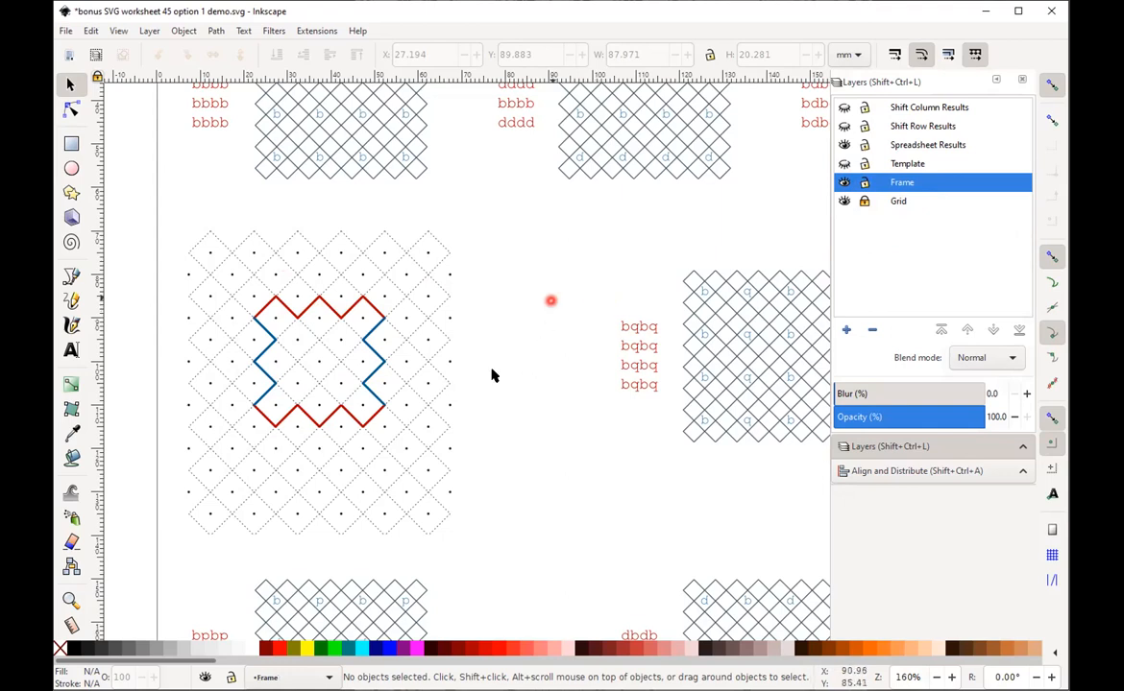
- Select the red and blue zigzag segments of the frame one by one to check the separate paths it consists of
click(352, 309)
click(372, 331)
click(279, 423)
click(313, 423)
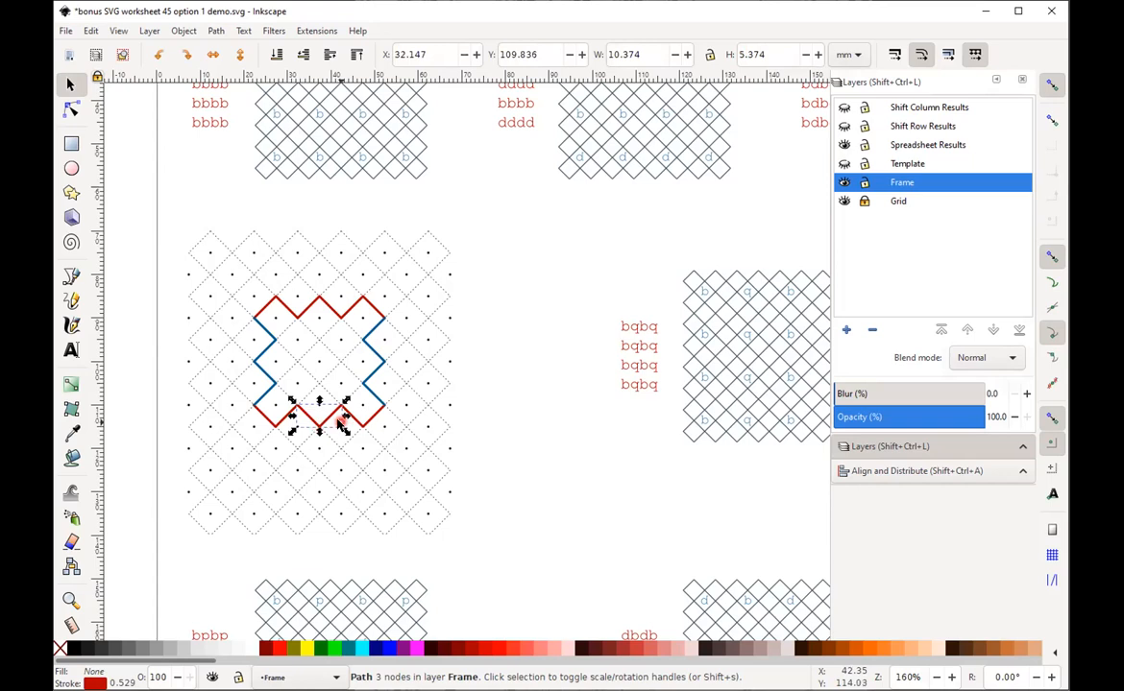
click(269, 308)
click(309, 305)
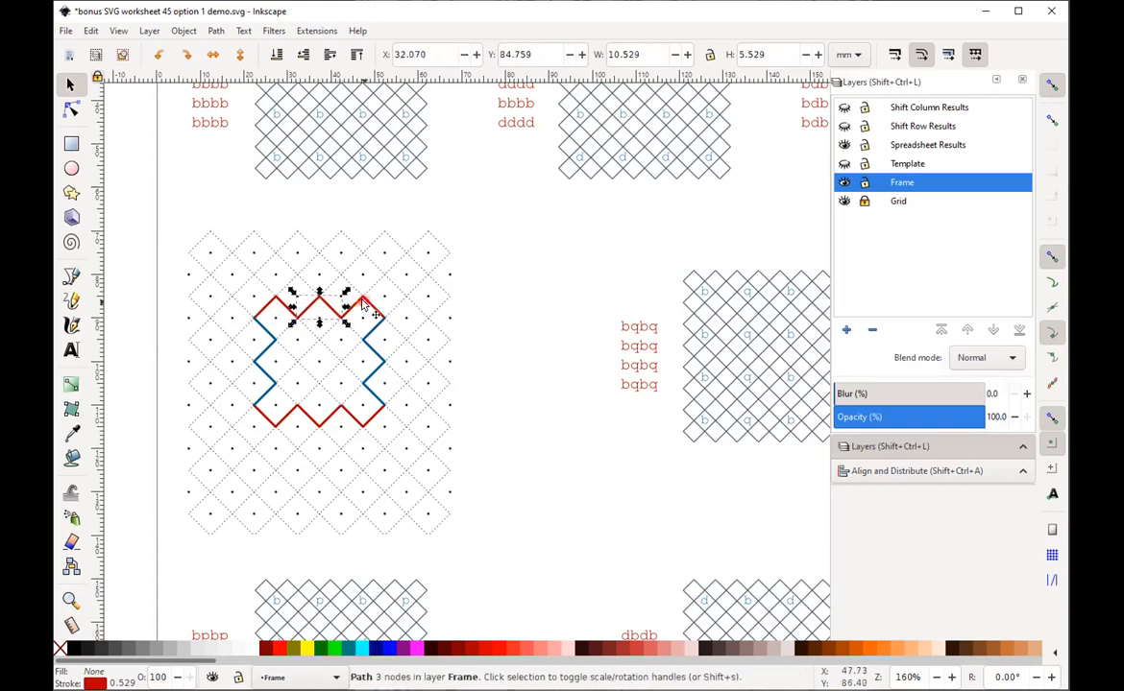
click(363, 306)
click(373, 419)
click(369, 379)
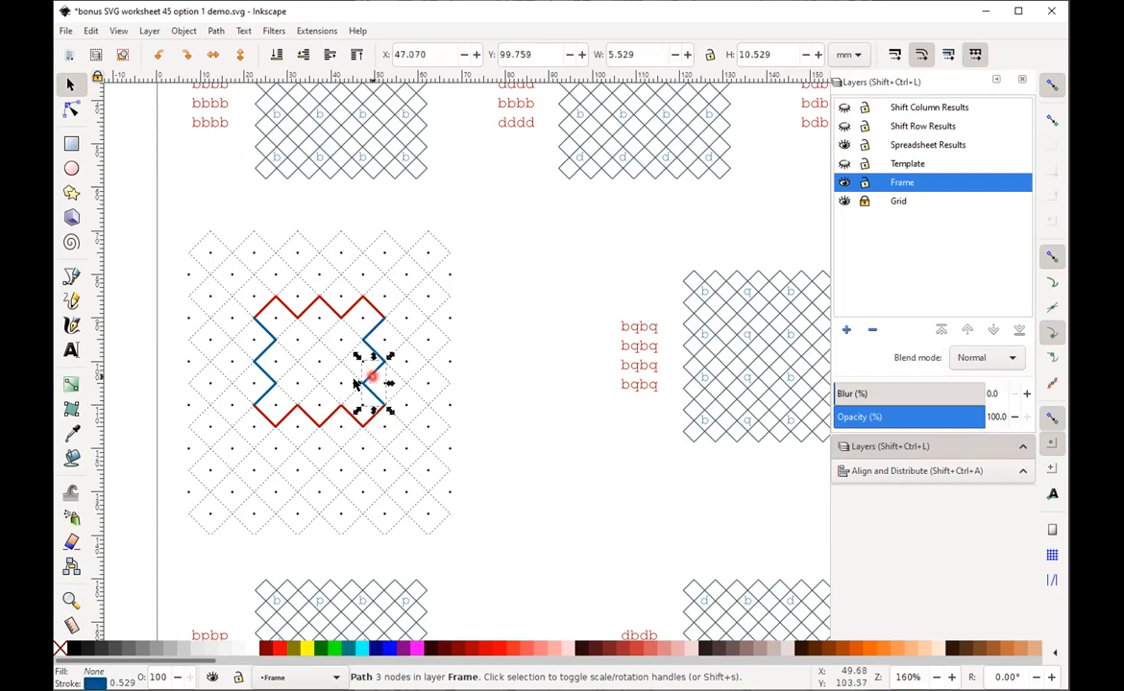
click(262, 370)
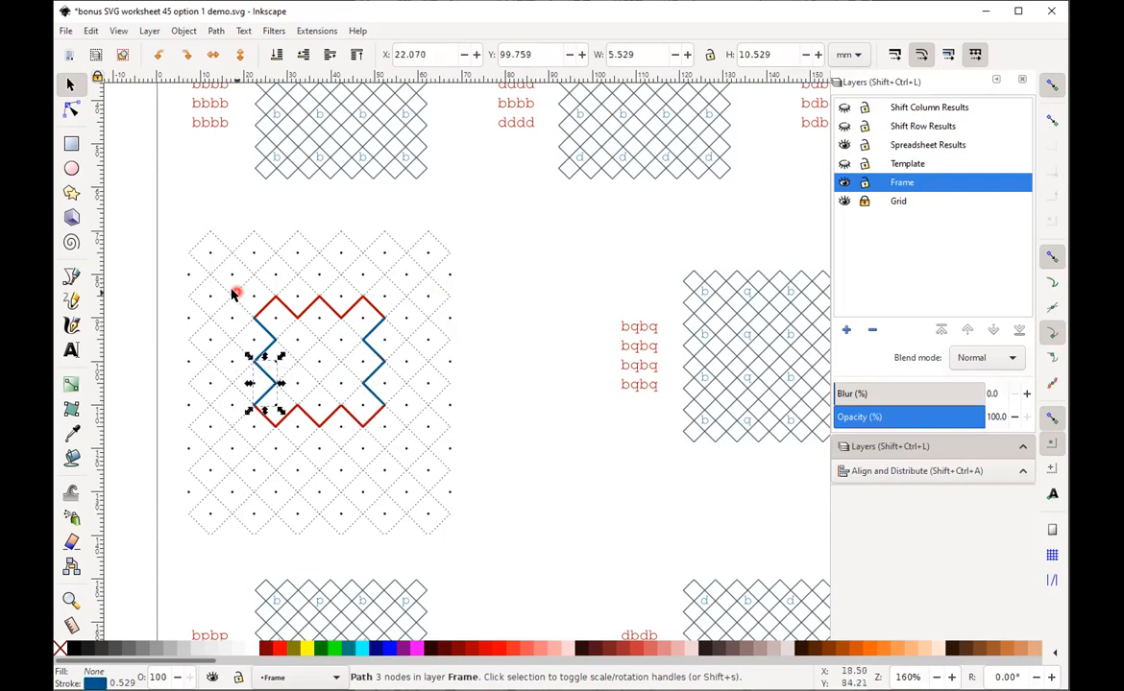
- Move the three red segments of the frame's top row up to Y 74.759 mm and clear the selection
drag(207, 254, 382, 271)
drag(288, 288, 288, 289)
key(Escape)
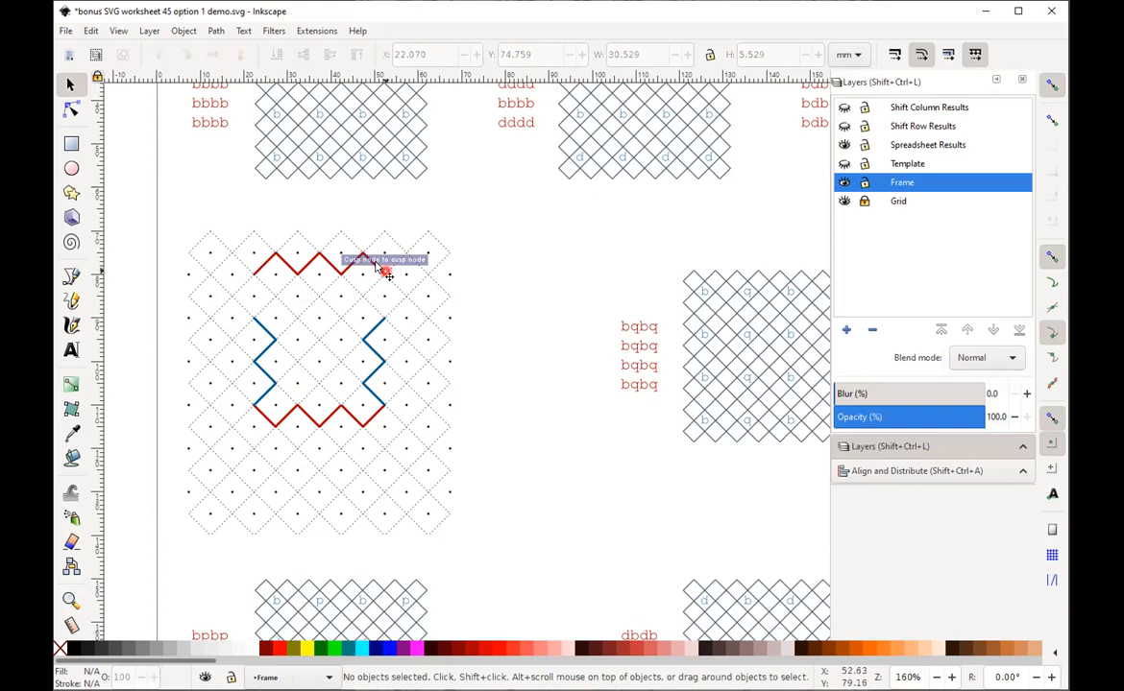
- Duplicate the rightmost segment of the frame's top red row and move the copy right to X 52.070 mm
click(376, 261)
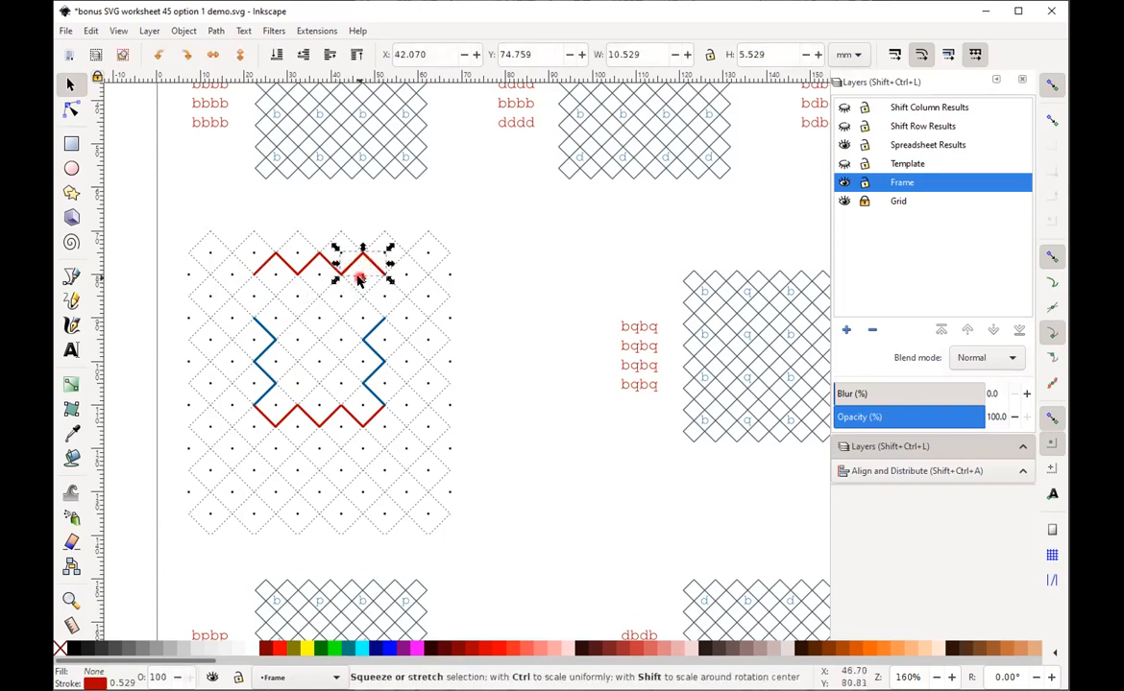
click(365, 277)
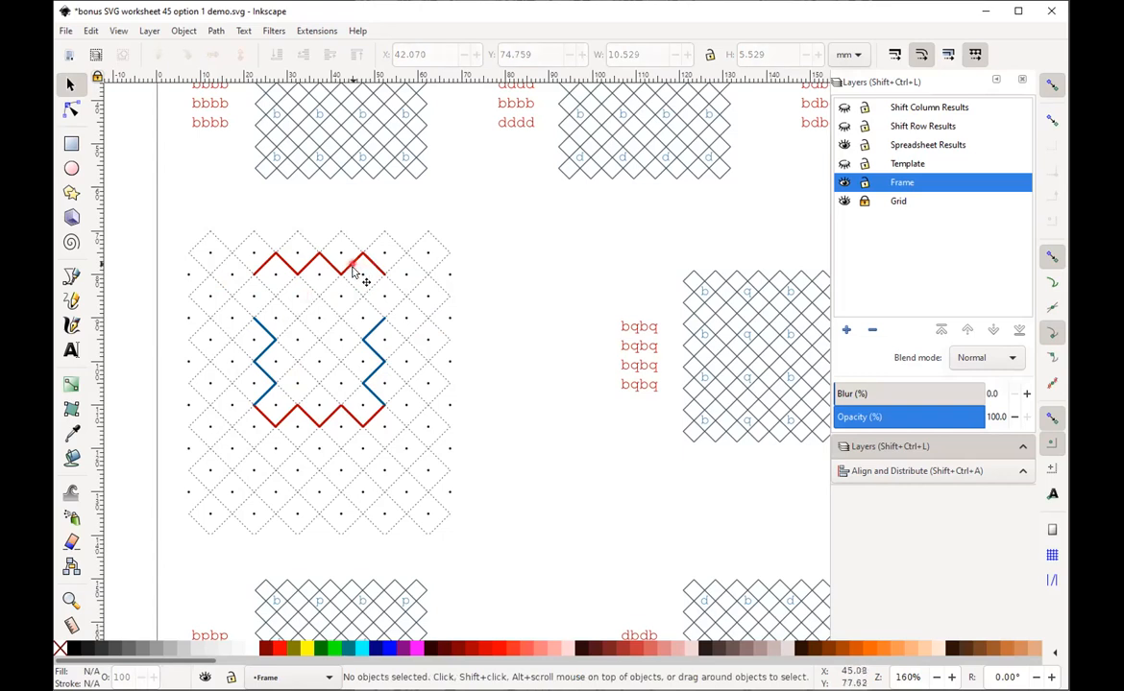
click(354, 272)
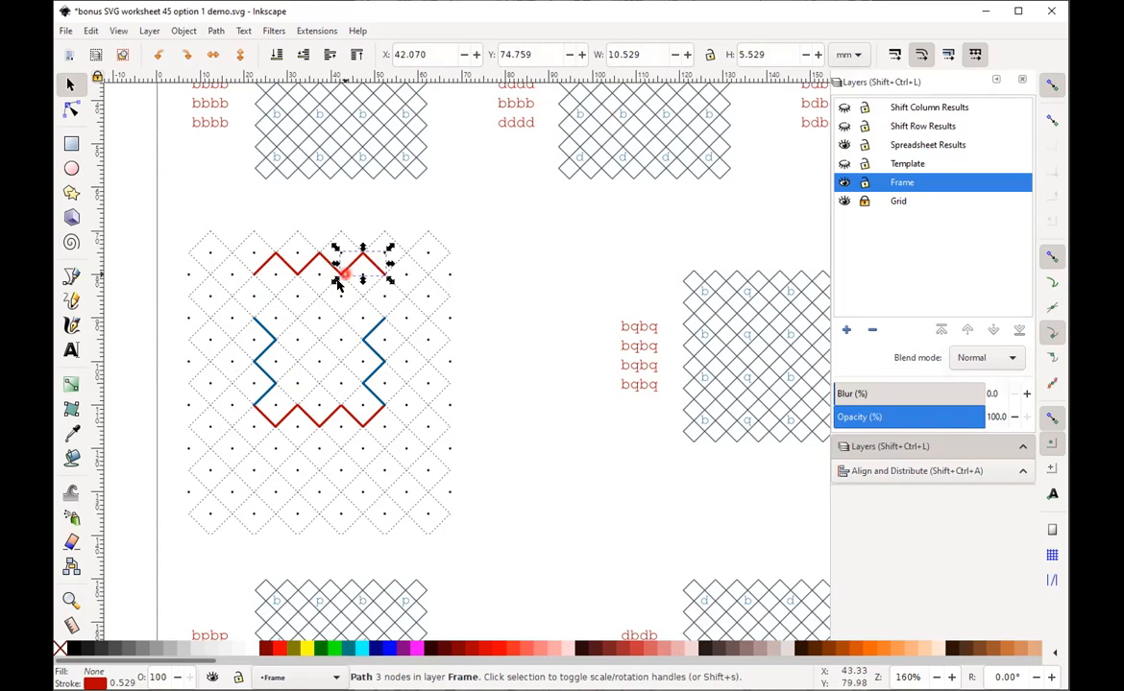
click(91, 31)
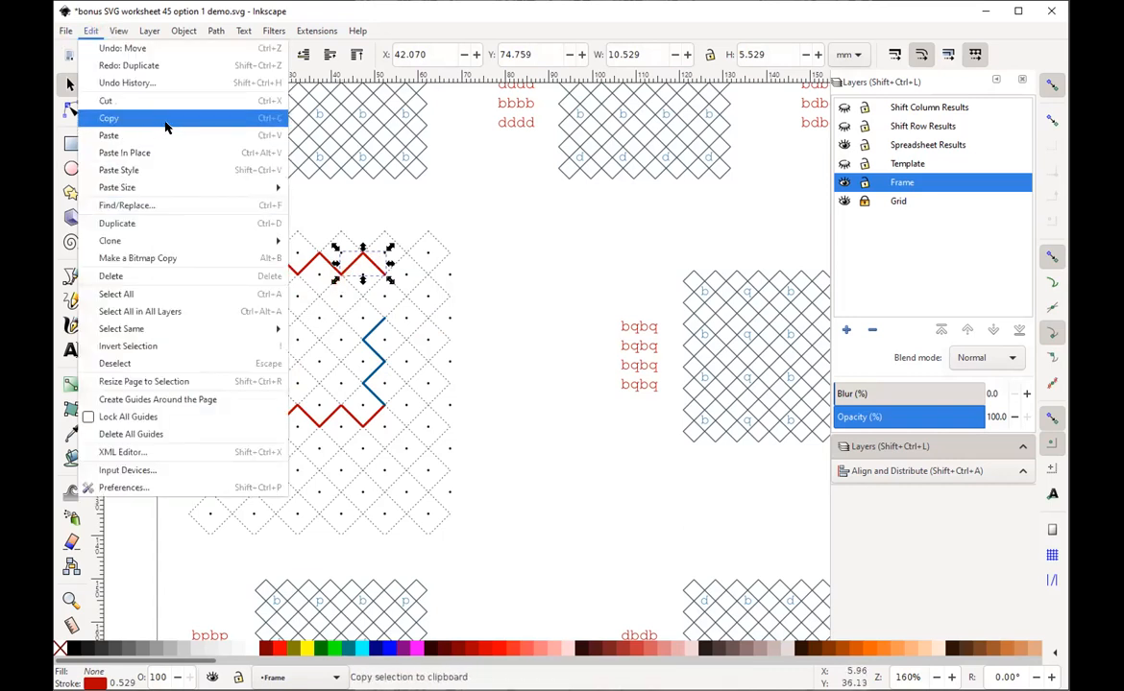
click(114, 224)
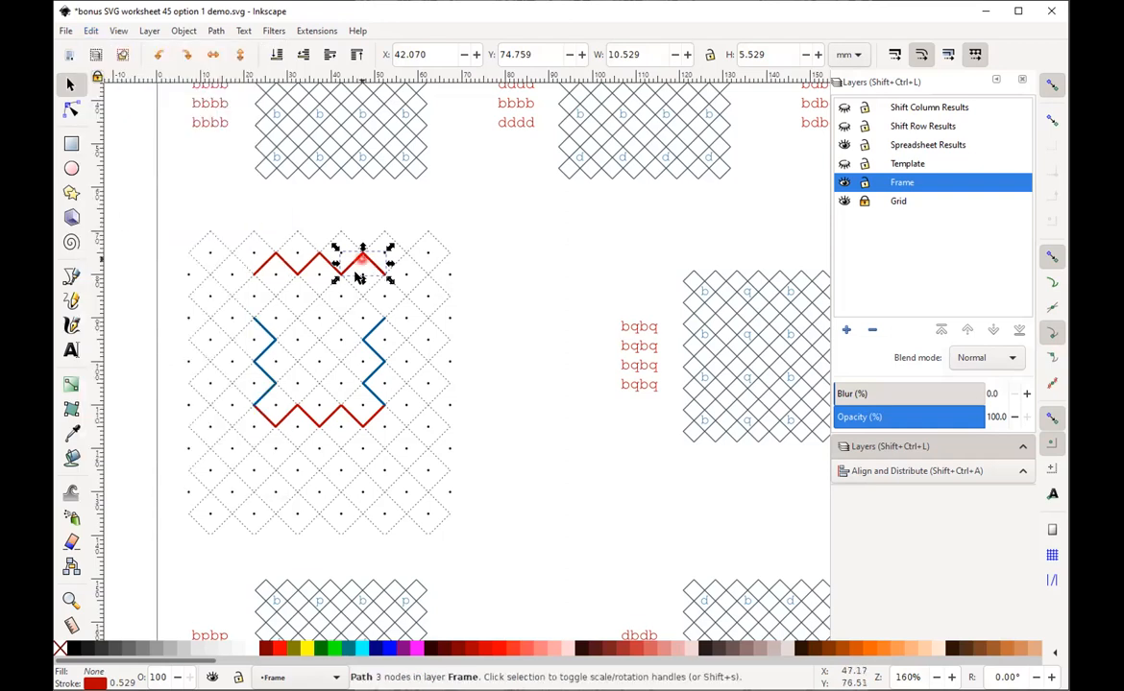
drag(345, 273, 391, 273)
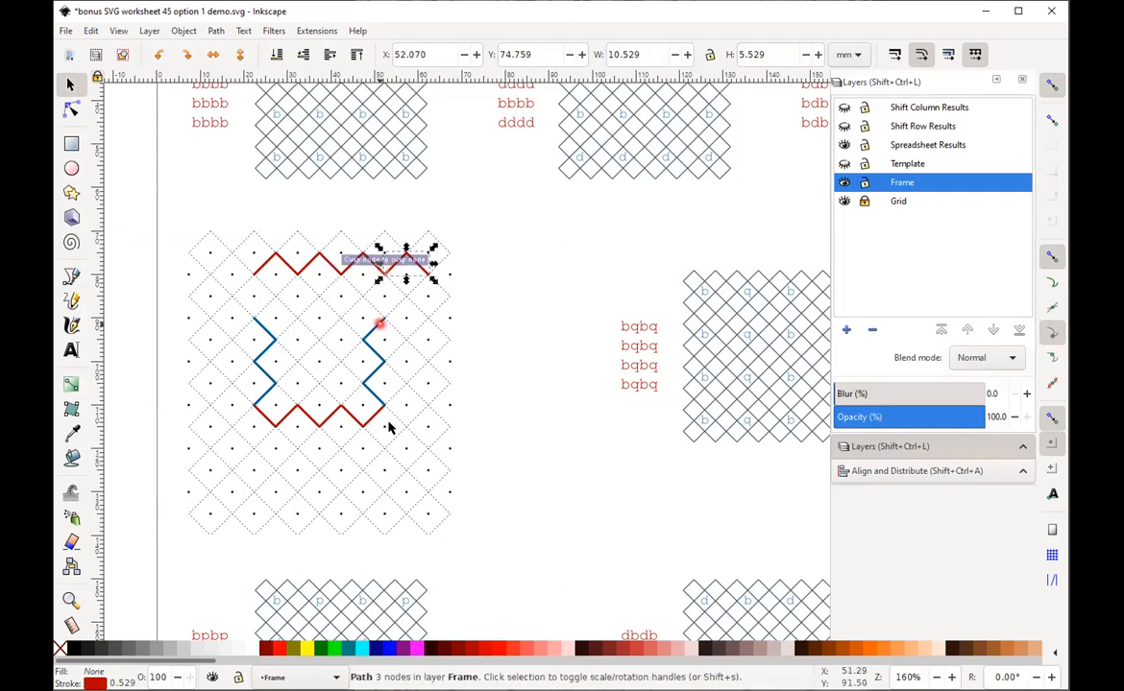
- Duplicate the rightmost segment of the frame's bottom red row and move the copy right to extend the row
click(347, 415)
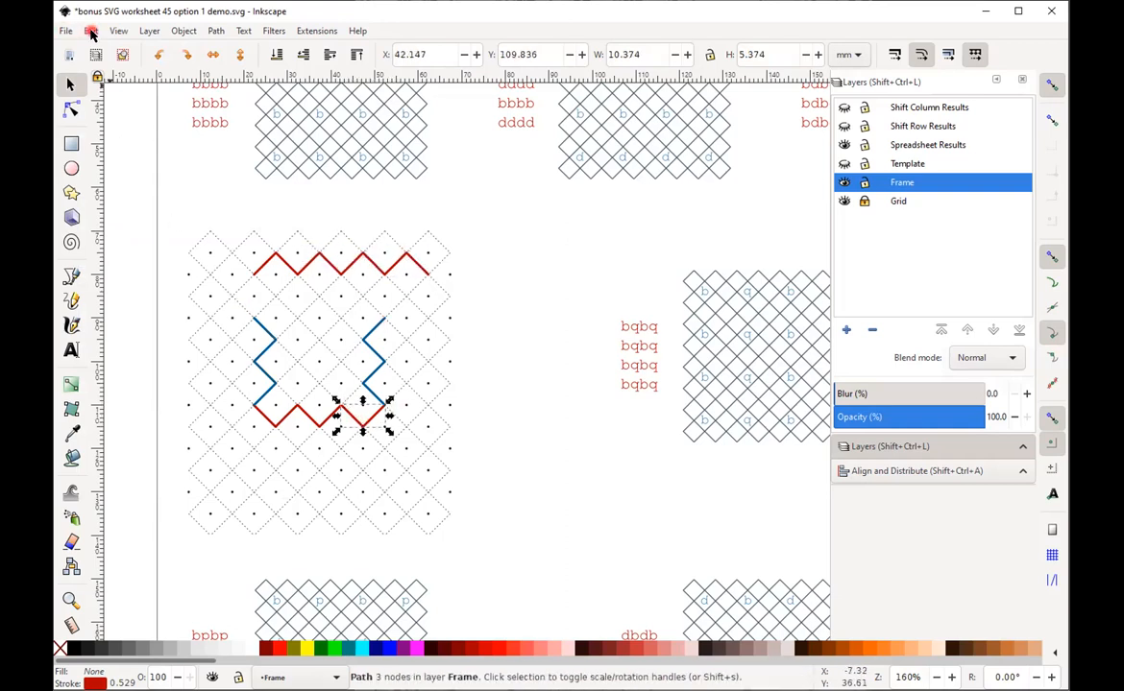
click(91, 30)
click(137, 223)
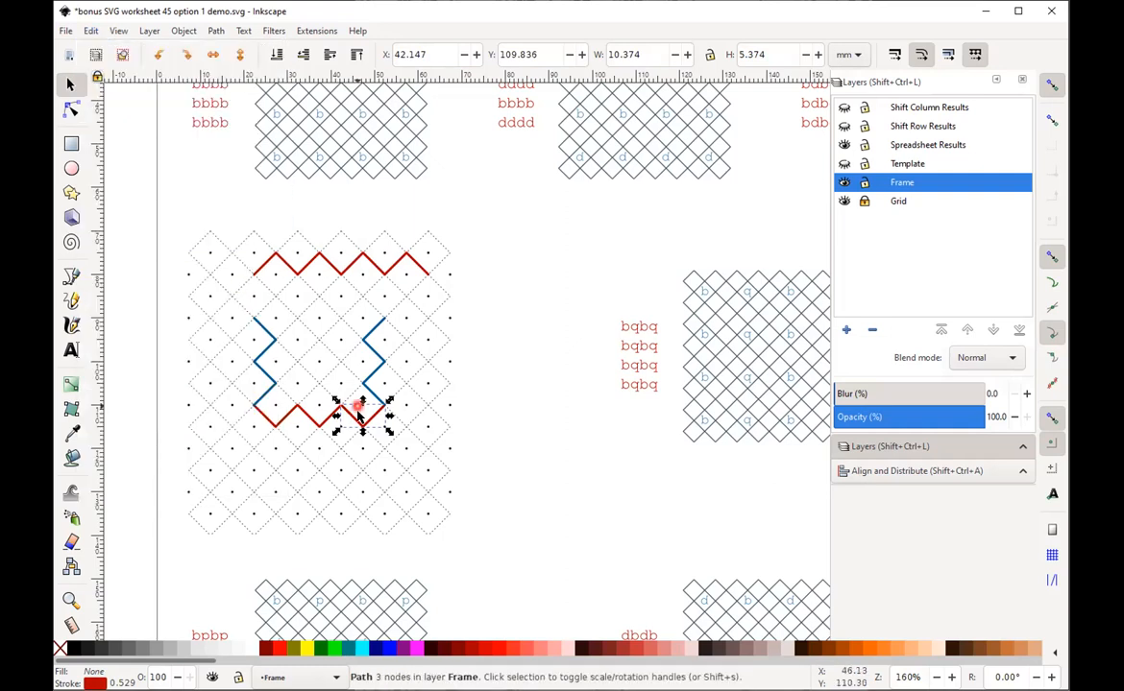
drag(370, 406, 415, 417)
drag(345, 311, 395, 402)
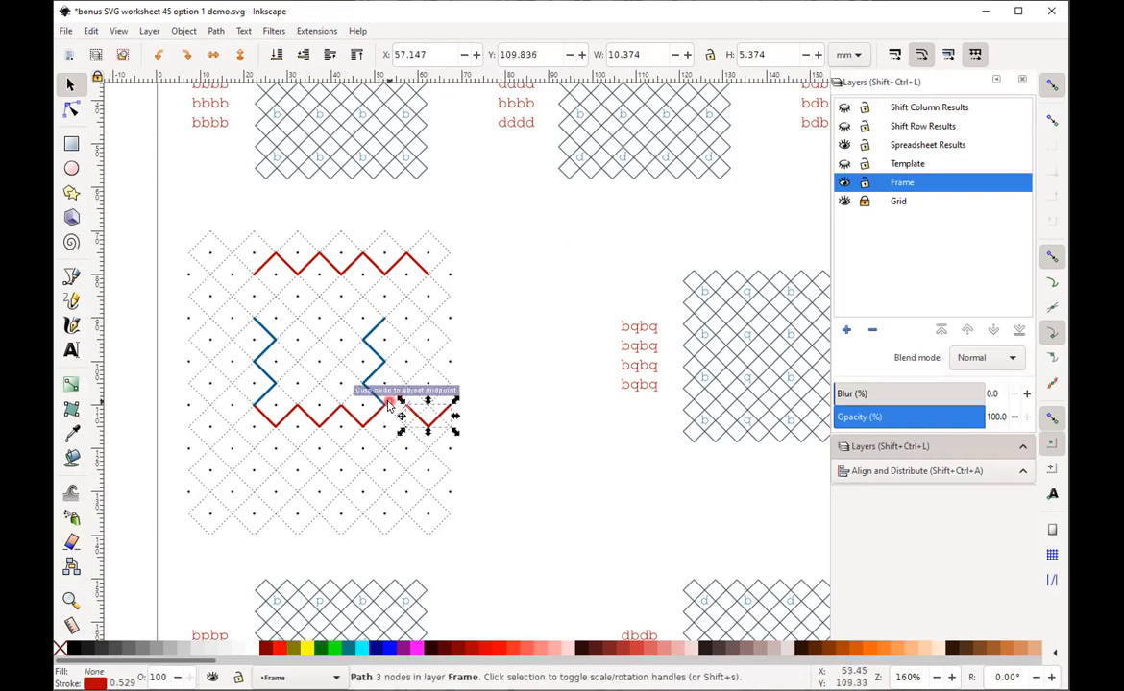
- Move both blue segments of the frame's right side to X 57.070 mm, level with the ends of the red rows
drag(344, 306, 396, 413)
drag(384, 325, 426, 323)
click(446, 316)
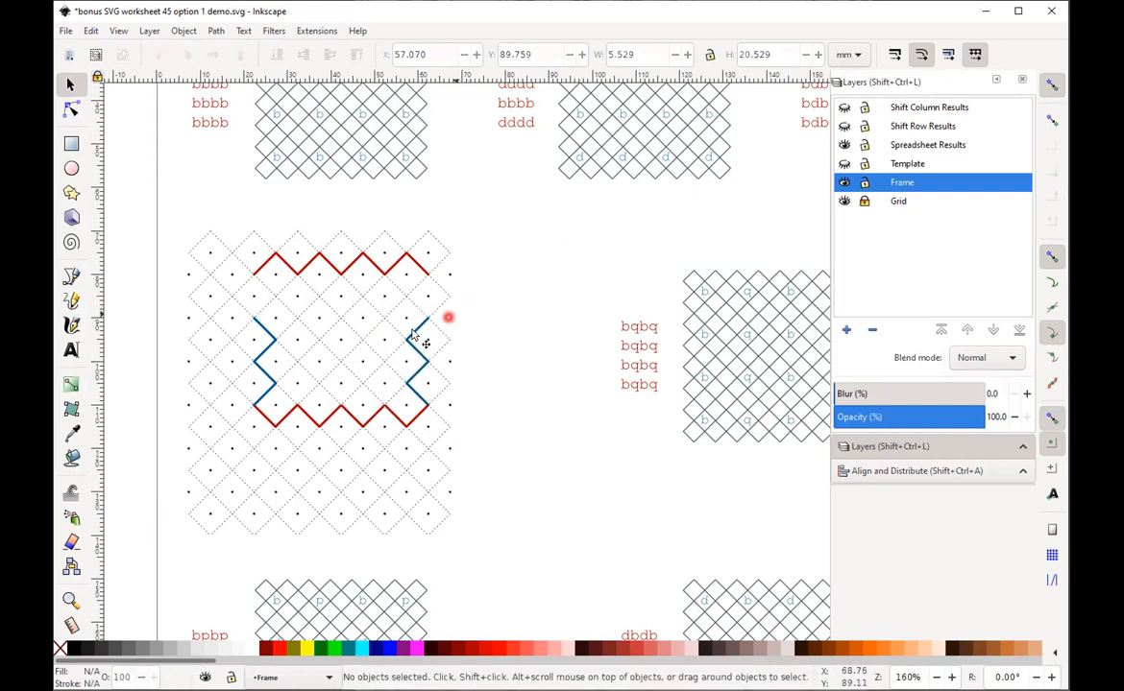
- Duplicate the upper blue segment on each side of the frame and move the copies up to Y 79.759 mm to close it
click(422, 328)
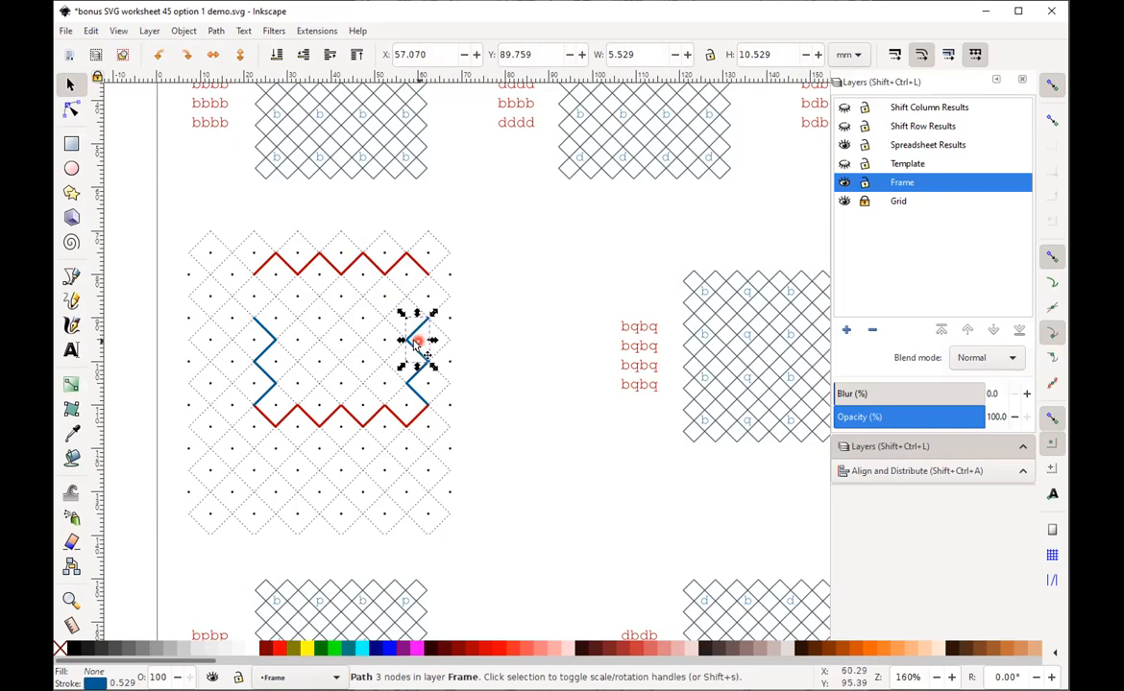
key(ctrl)
drag(434, 328, 432, 284)
key(ctrl+v)
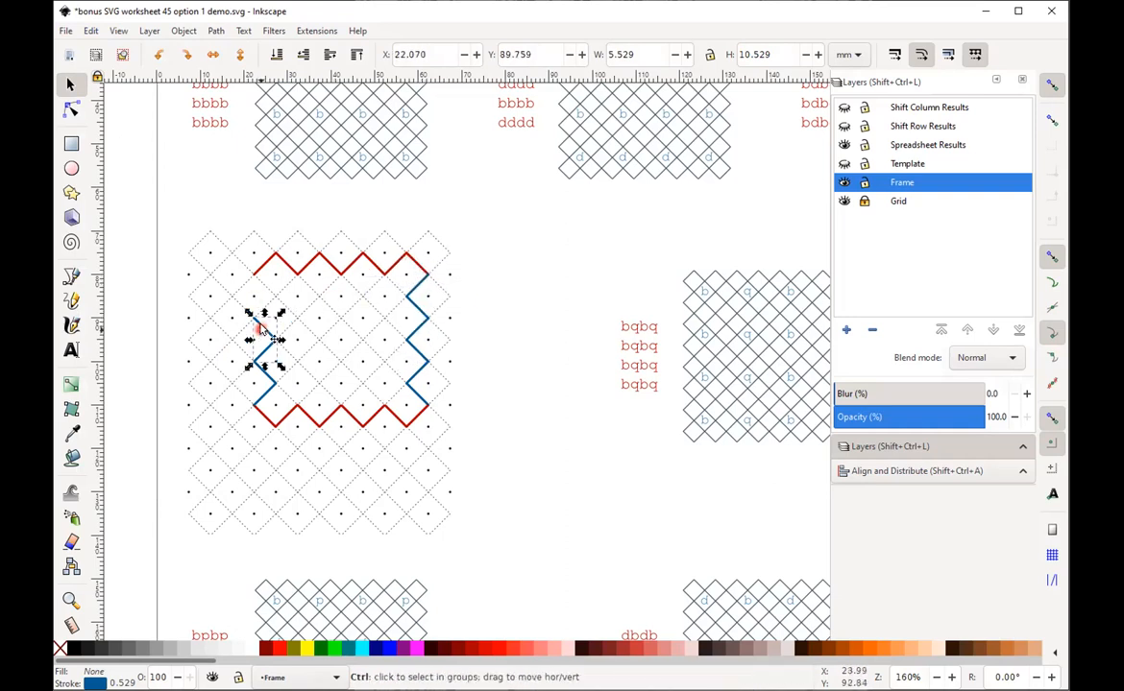
drag(259, 327, 258, 288)
click(473, 295)
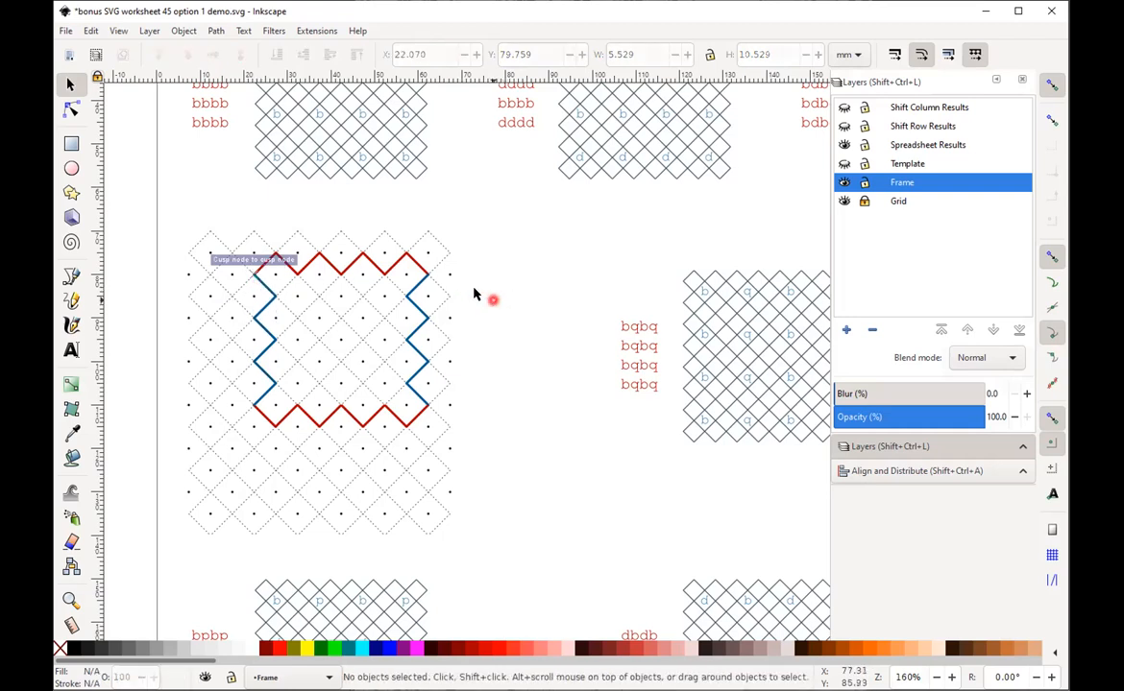
- Show the Template layer and give the tile's leftmost zigzag a green stroke
click(844, 165)
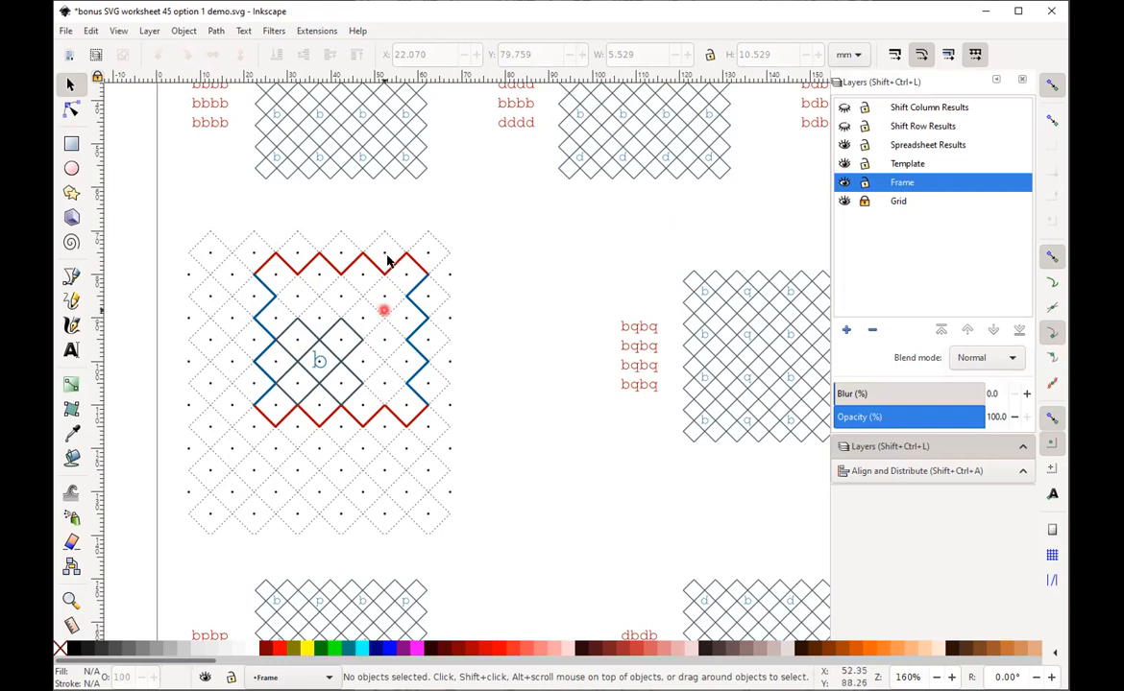
click(286, 332)
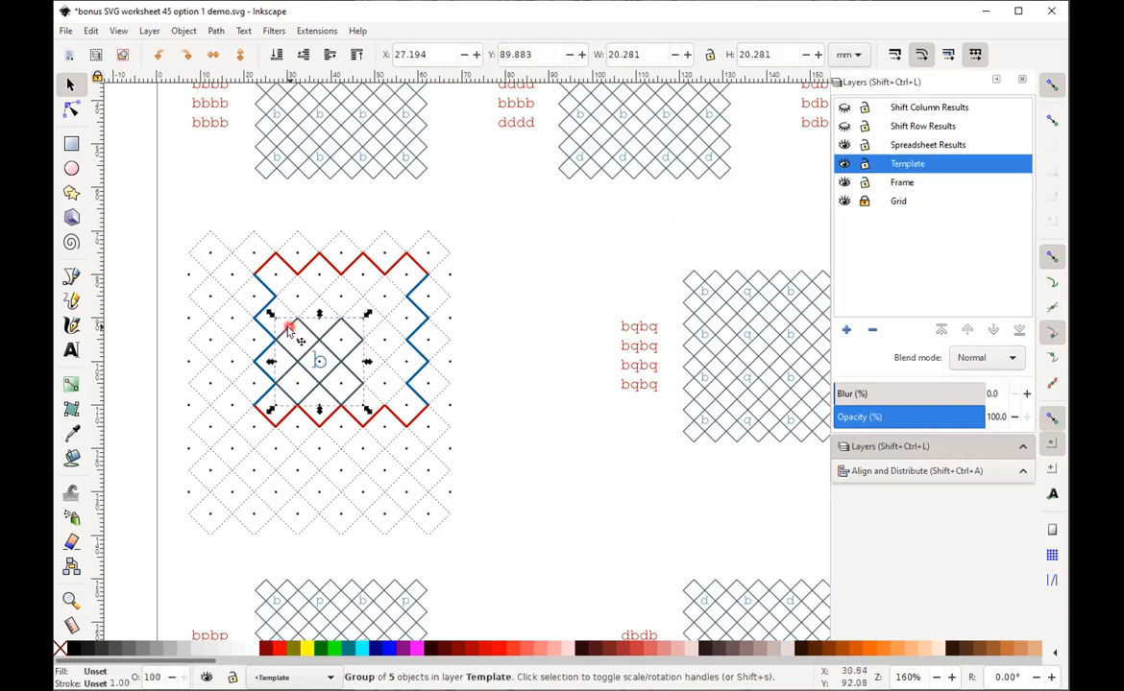
key(Escape)
click(288, 329)
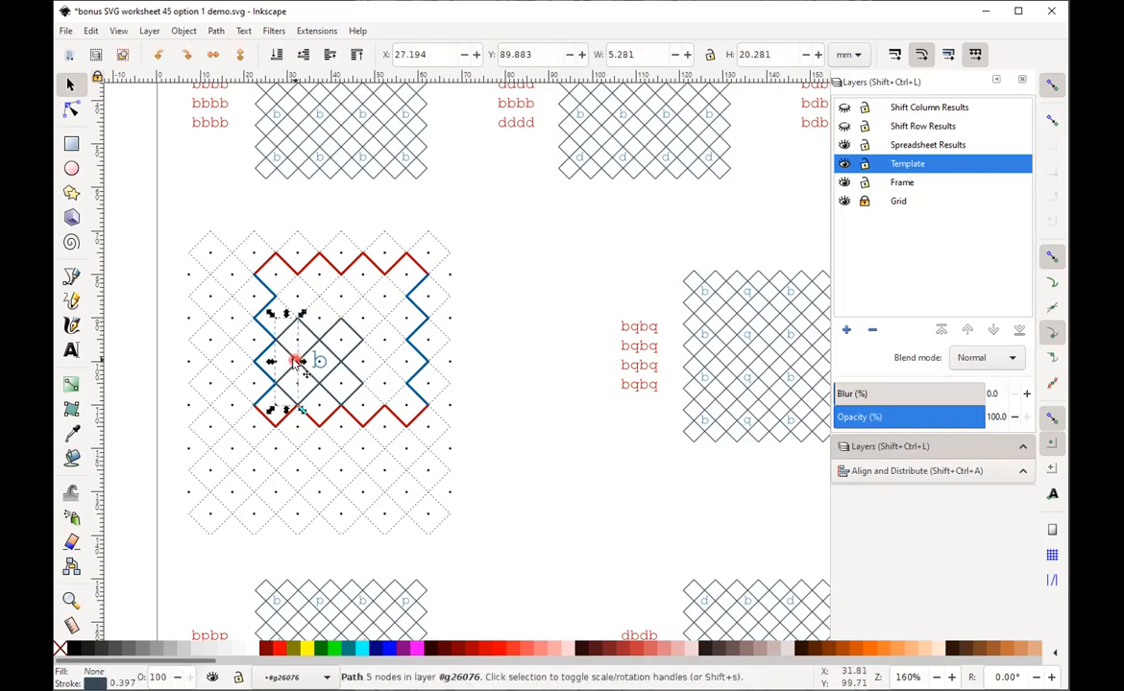
shift+click(333, 651)
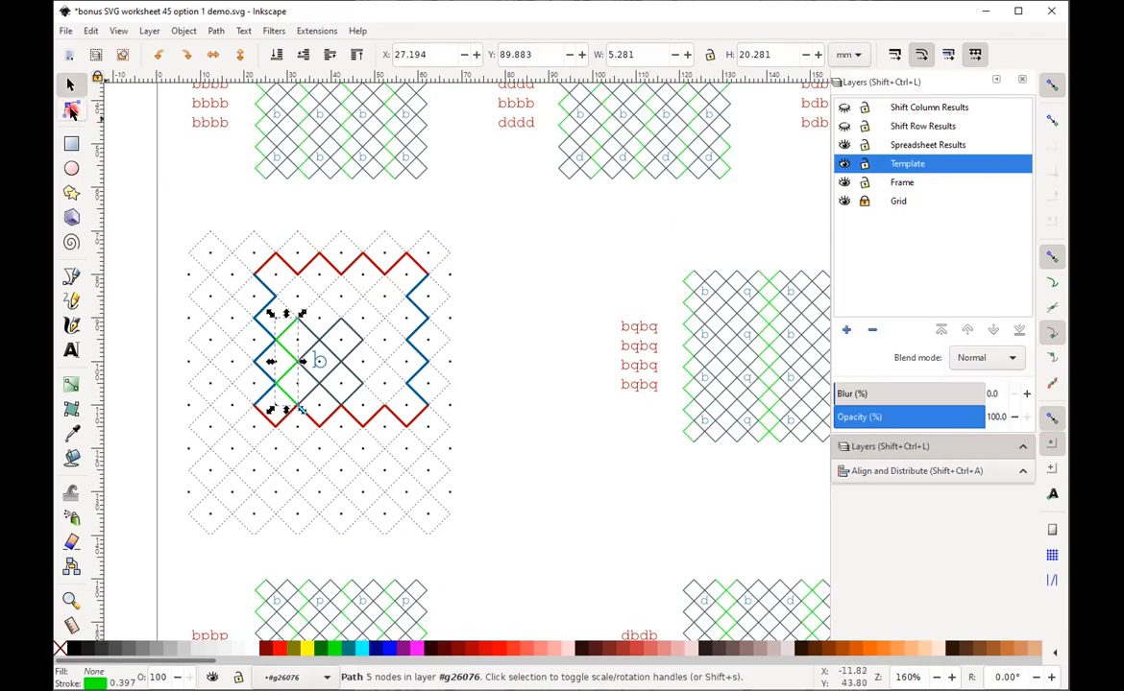
- Move the green zigzag's top node up to Y 80.023 mm and insert a corner node at X 27.335, Y 85.023 mm
click(71, 112)
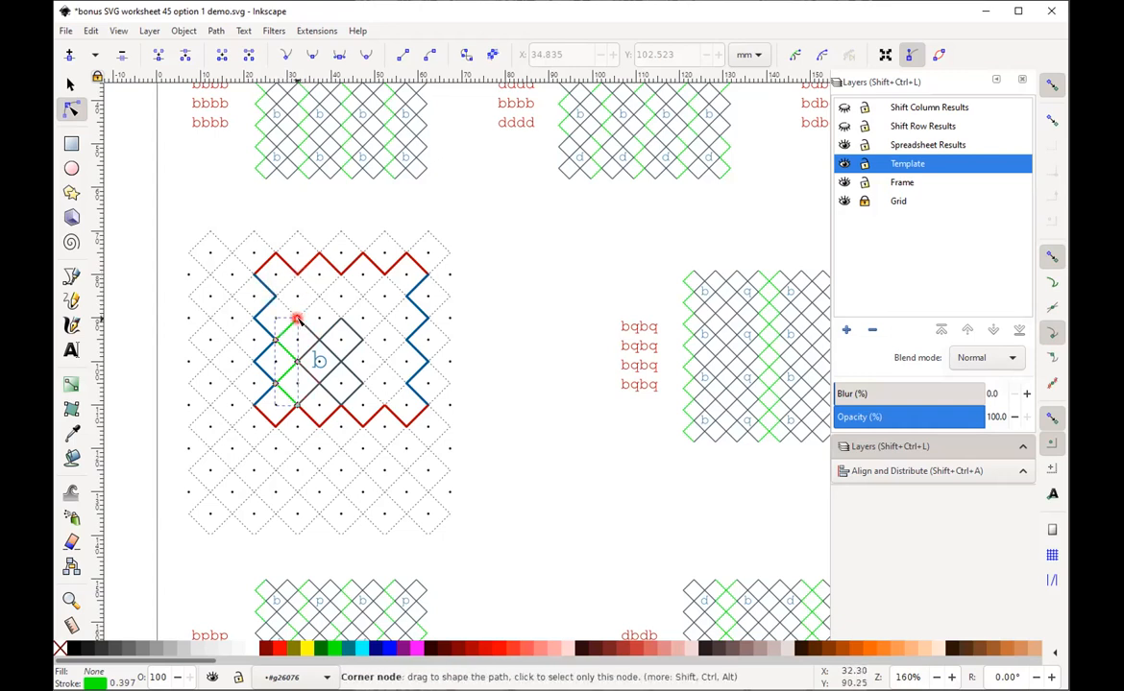
drag(295, 315, 297, 274)
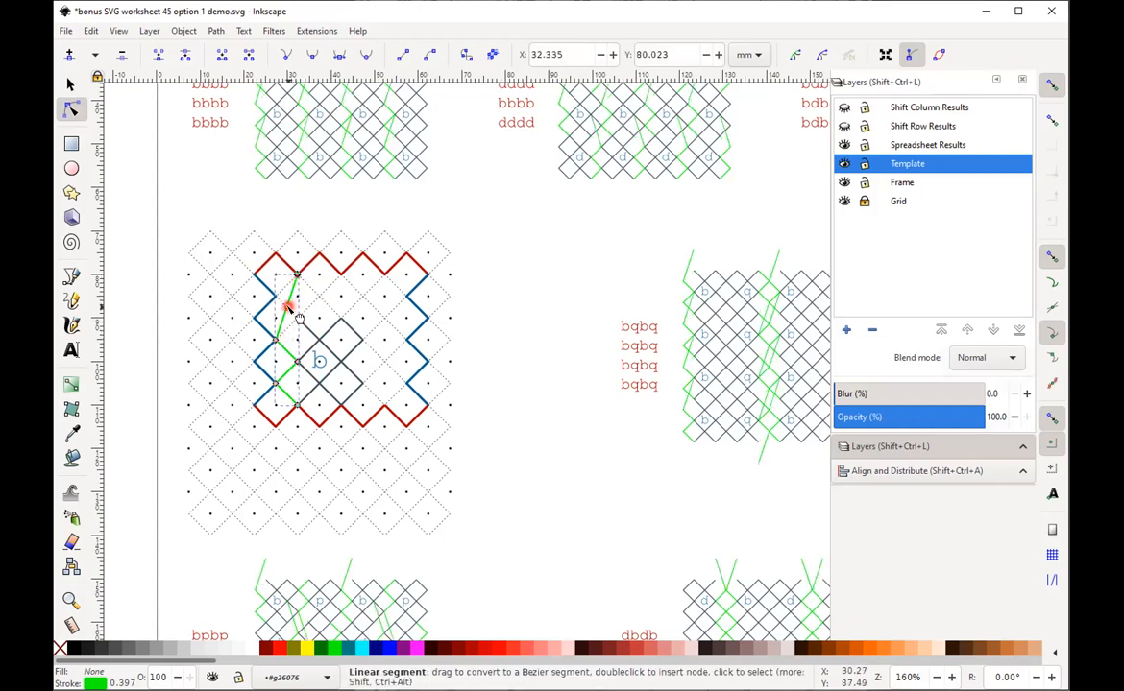
click(287, 305)
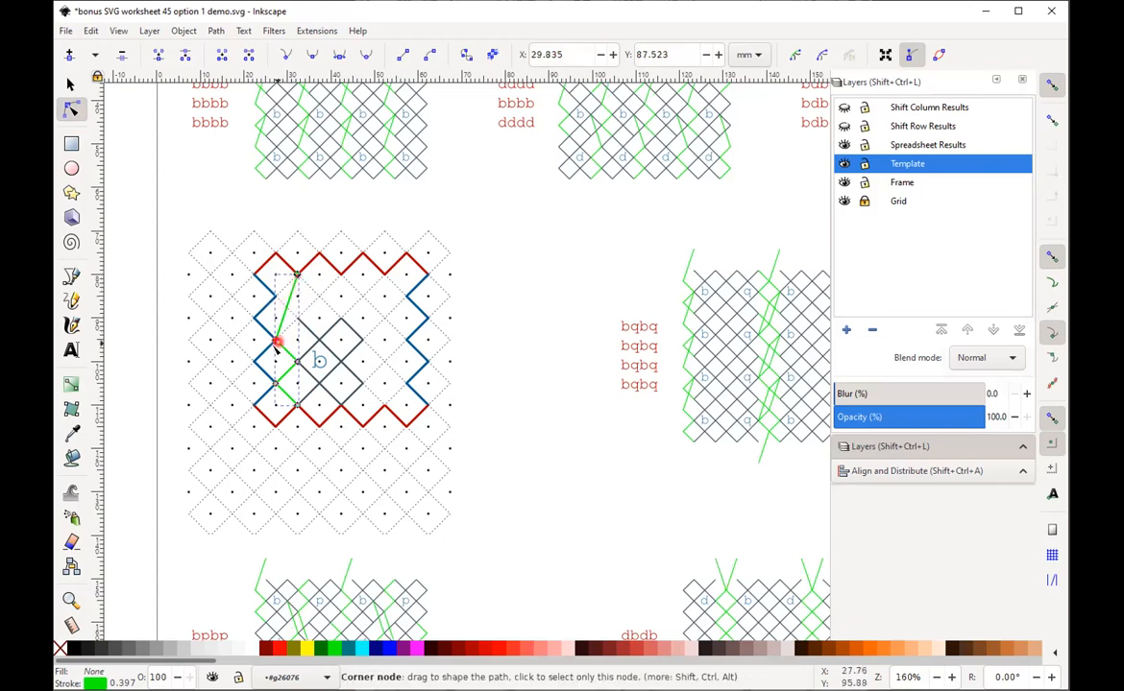
key(Insert)
click(302, 299)
drag(286, 308, 276, 296)
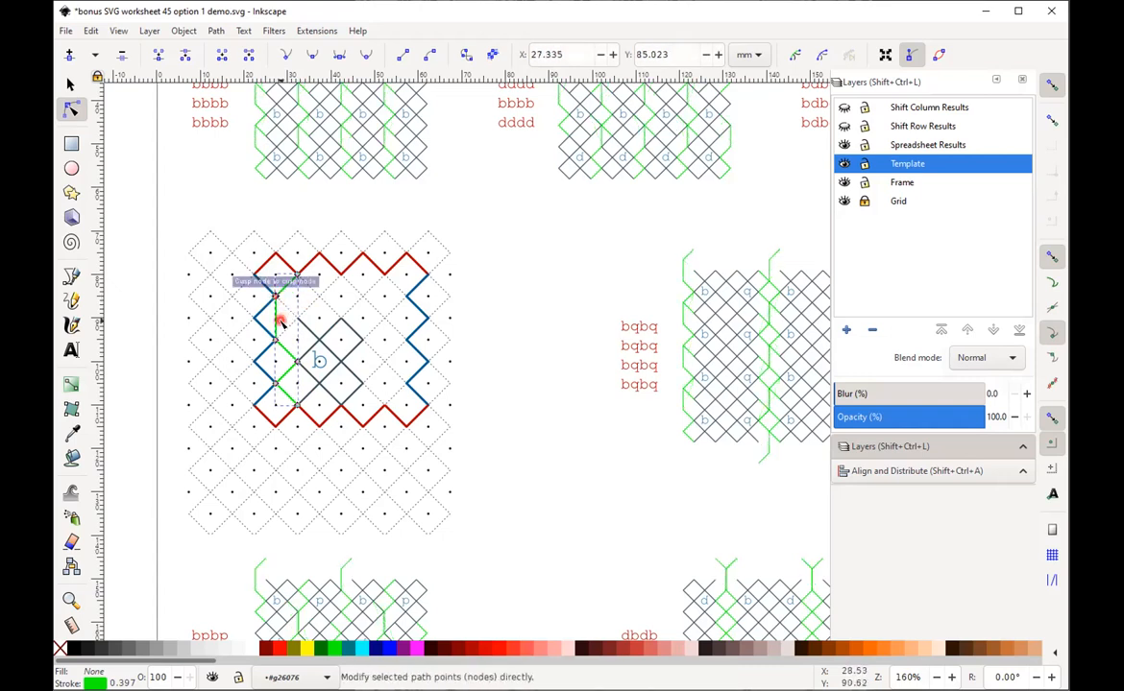
- Insert a node in the green zigzag's vertical segment and move it to X 32.335, Y 90.023 mm
click(286, 325)
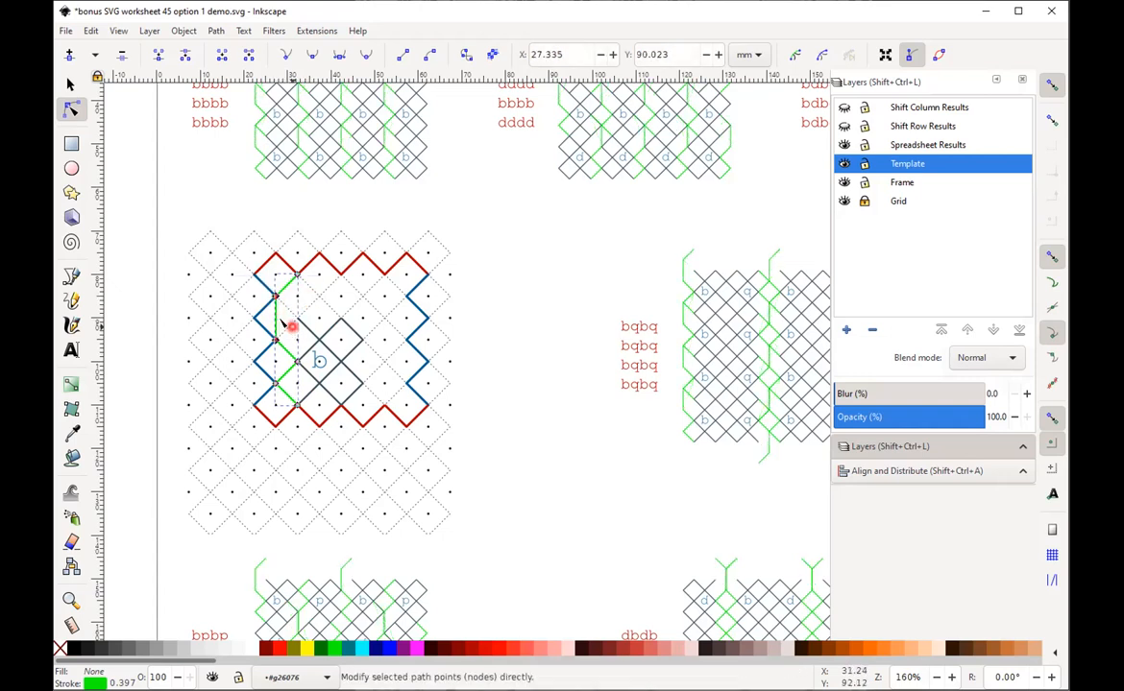
key(Insert)
click(301, 307)
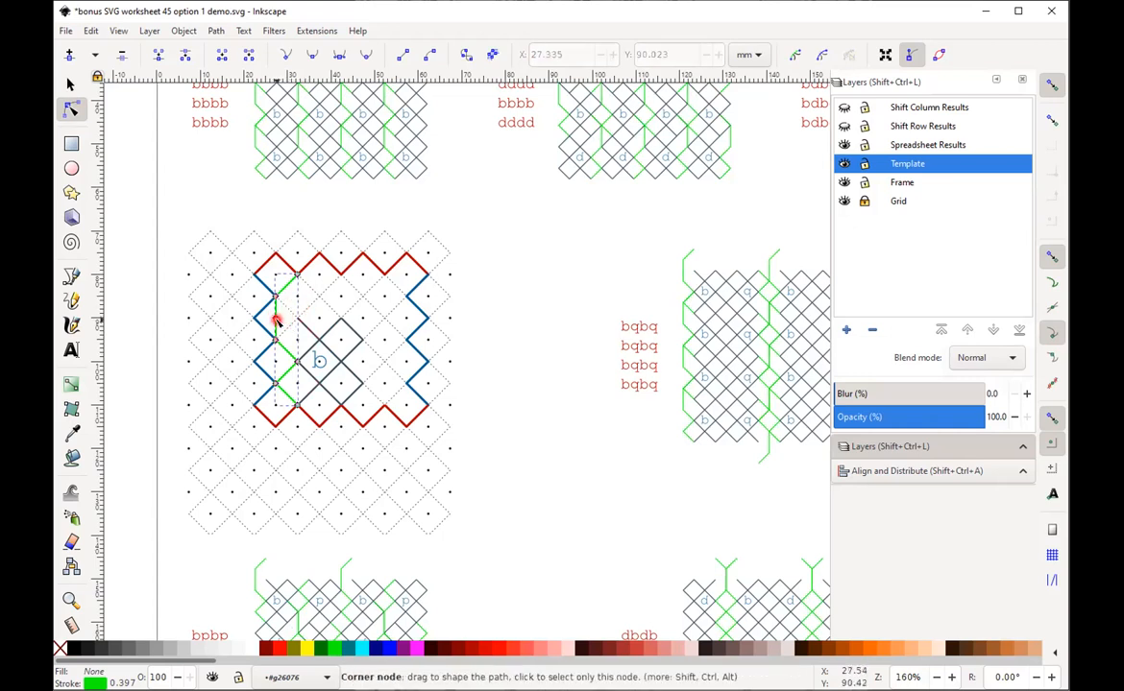
click(298, 318)
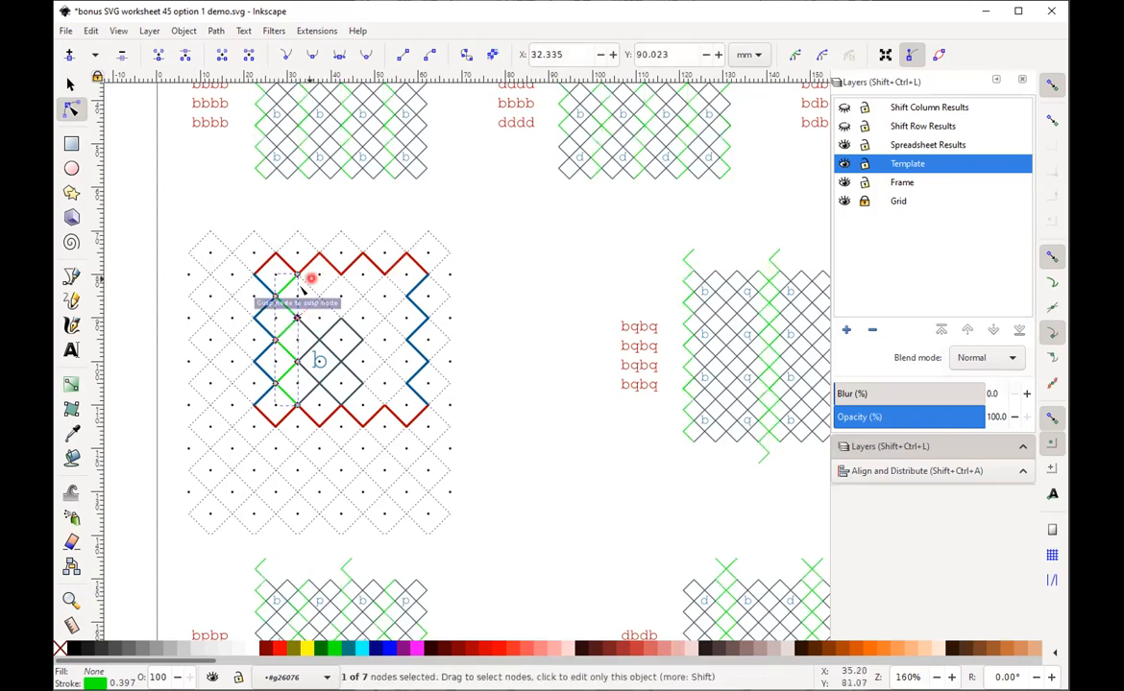
click(487, 275)
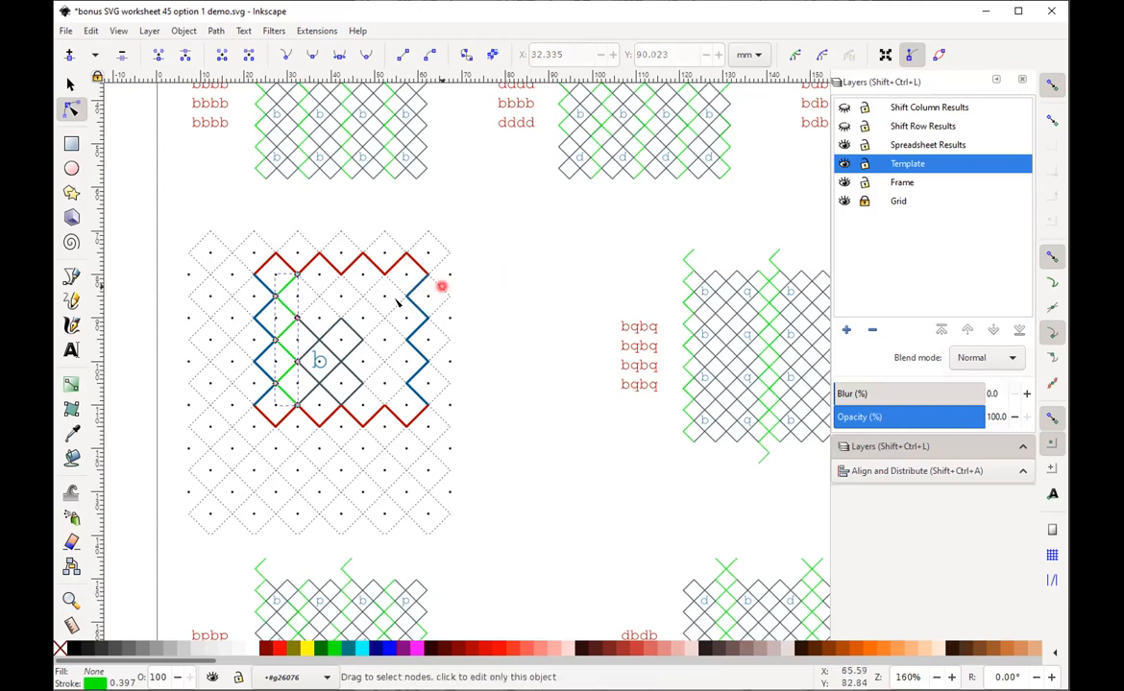
- Give the tile's second zigzag a magenta stroke and extend it up to the frame's top row with a new corner node at X 37.335 mm
click(324, 342)
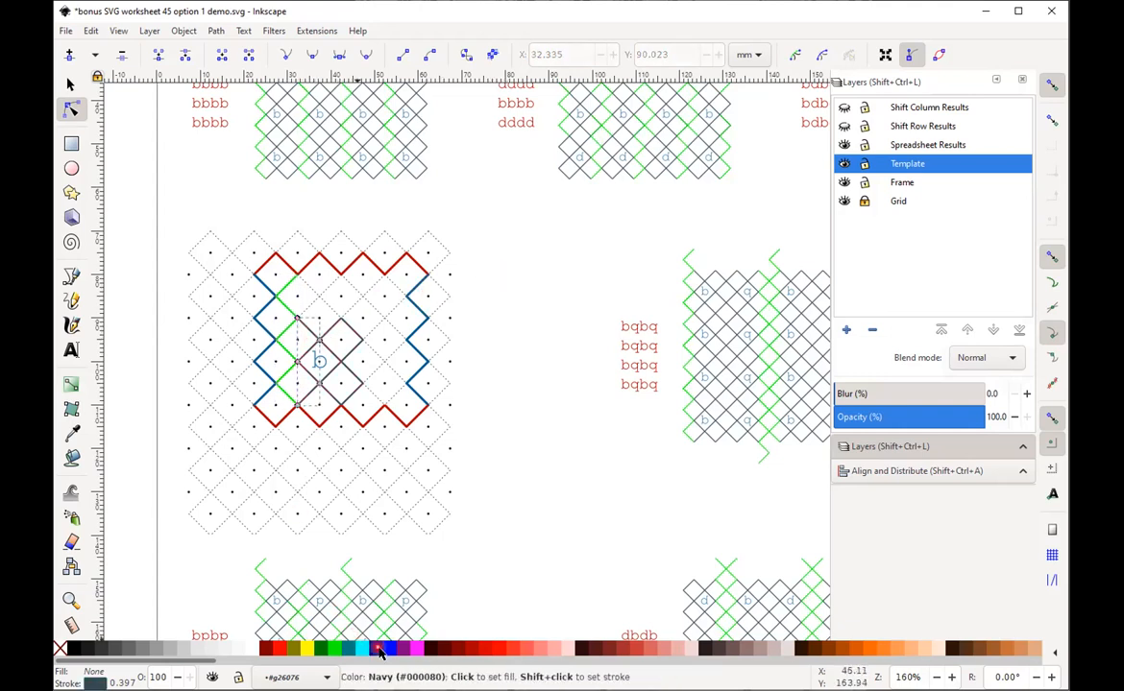
shift+click(417, 650)
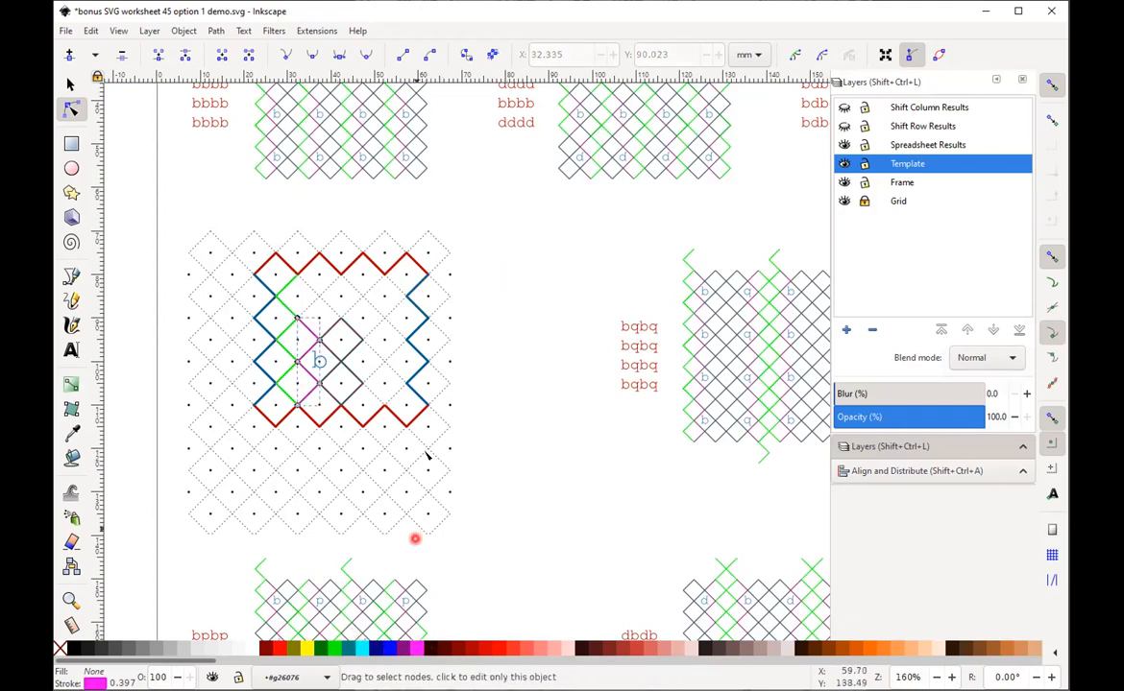
drag(297, 320, 299, 276)
click(309, 314)
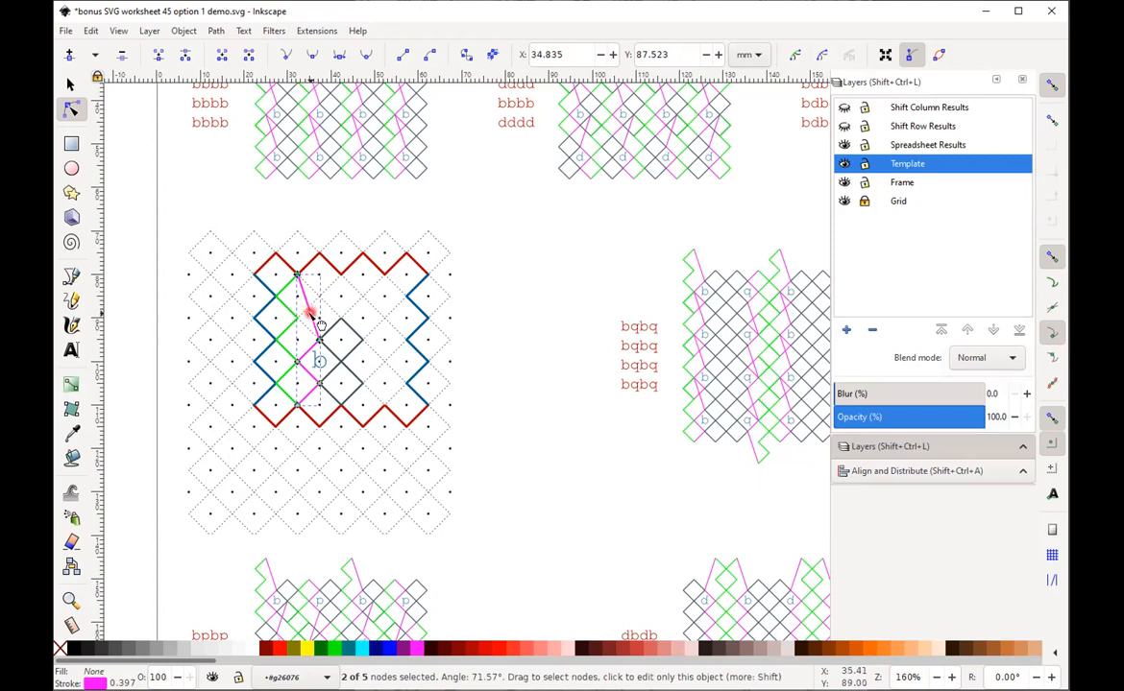
double_click(312, 309)
drag(312, 309, 320, 296)
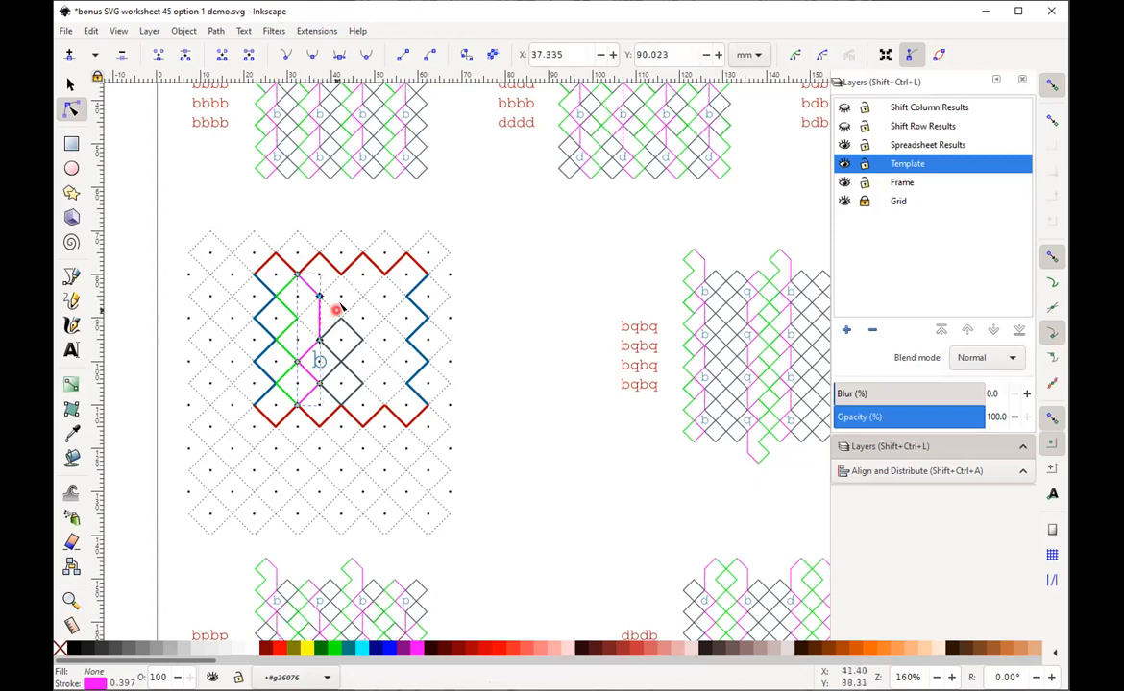
- Insert a node in the magenta zigzag's vertical segment and move it to X 32.335, Y 90.023 mm to meet the green zigzag
key(Delete)
click(342, 298)
key(ctrl+z)
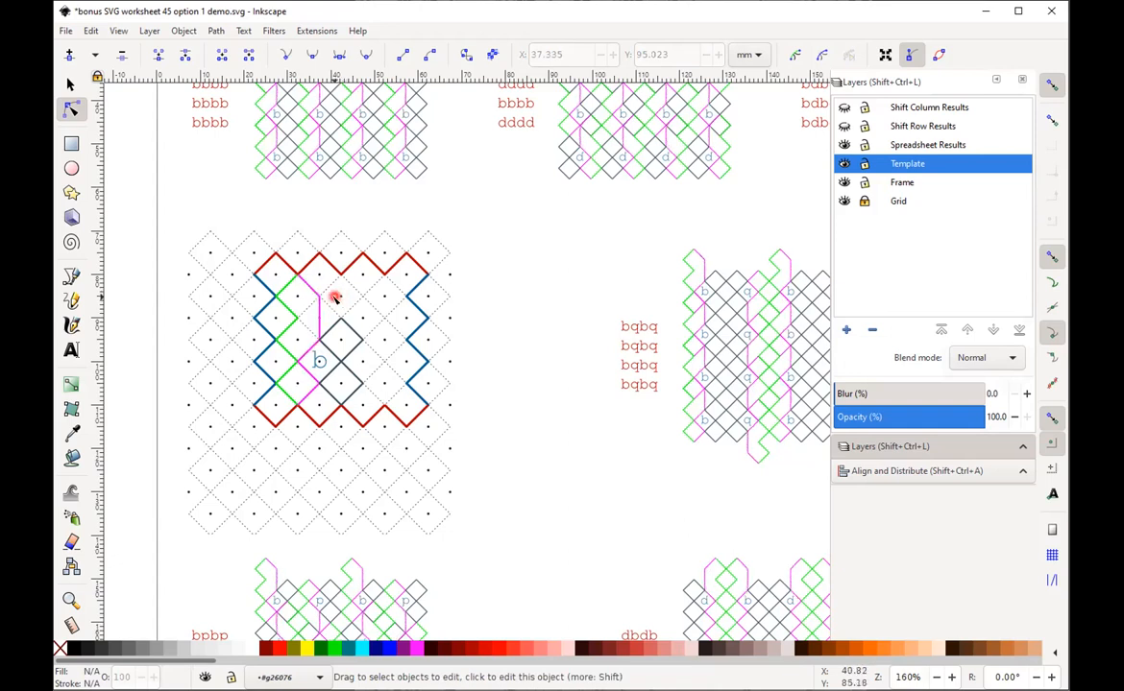
click(320, 313)
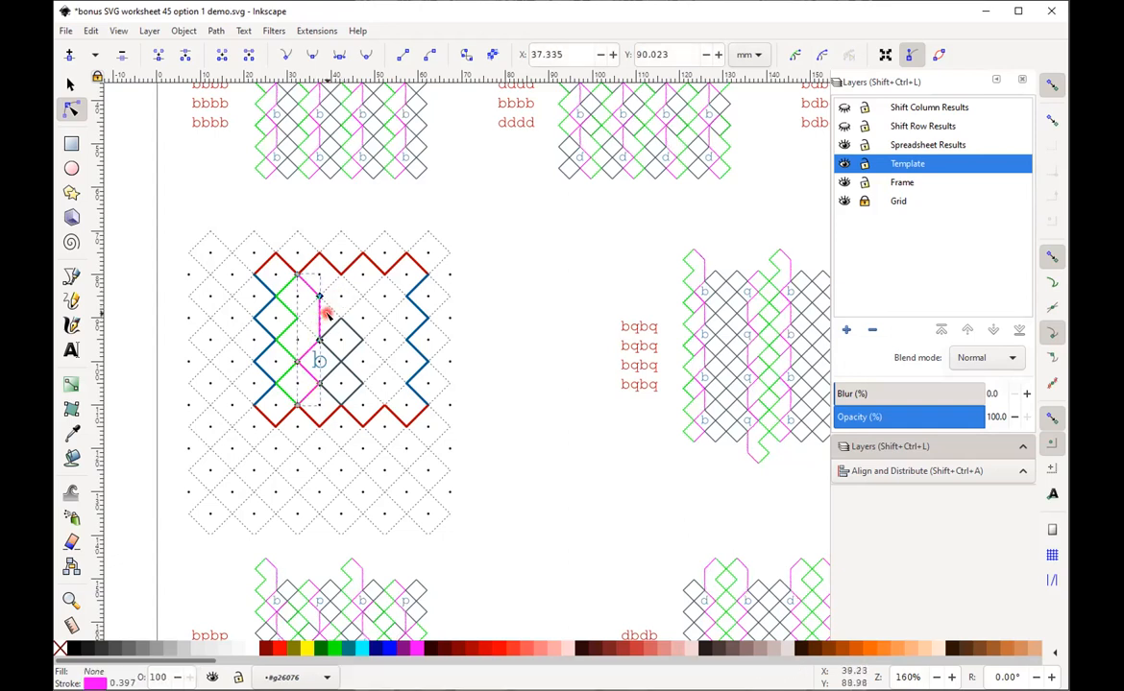
mouse_move(317, 316)
mouse_down()
mouse_move(295, 319)
mouse_move(332, 299)
mouse_up()
click(369, 310)
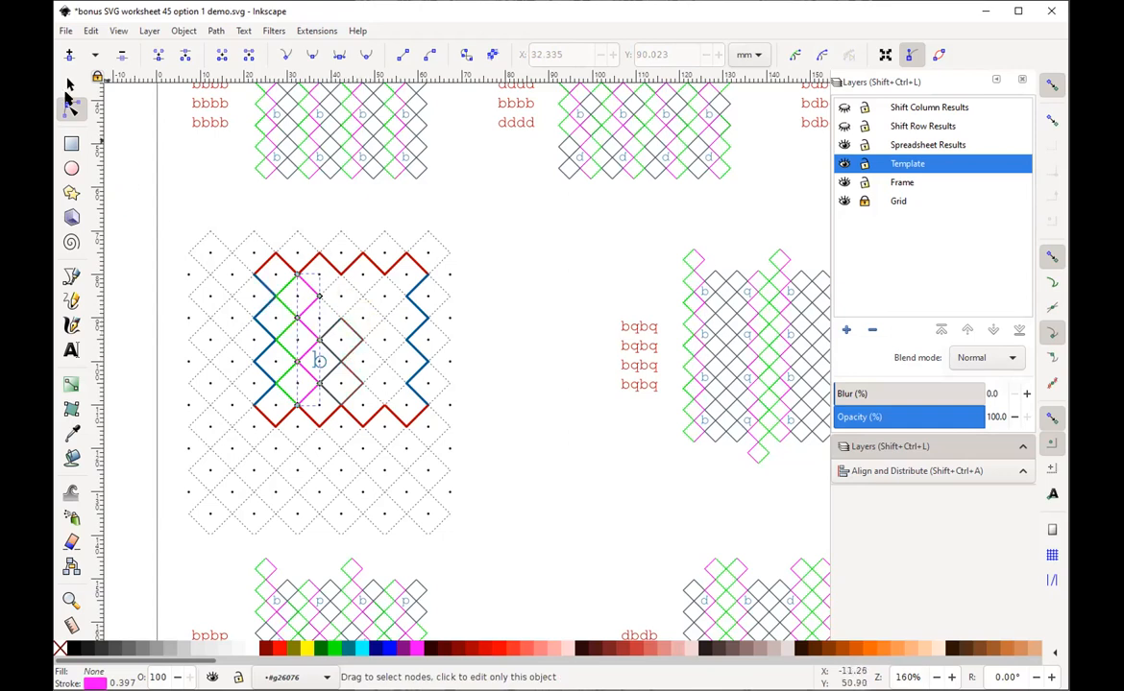
- Delete the two remaining dark, shorter zigzags of the template tile
click(69, 87)
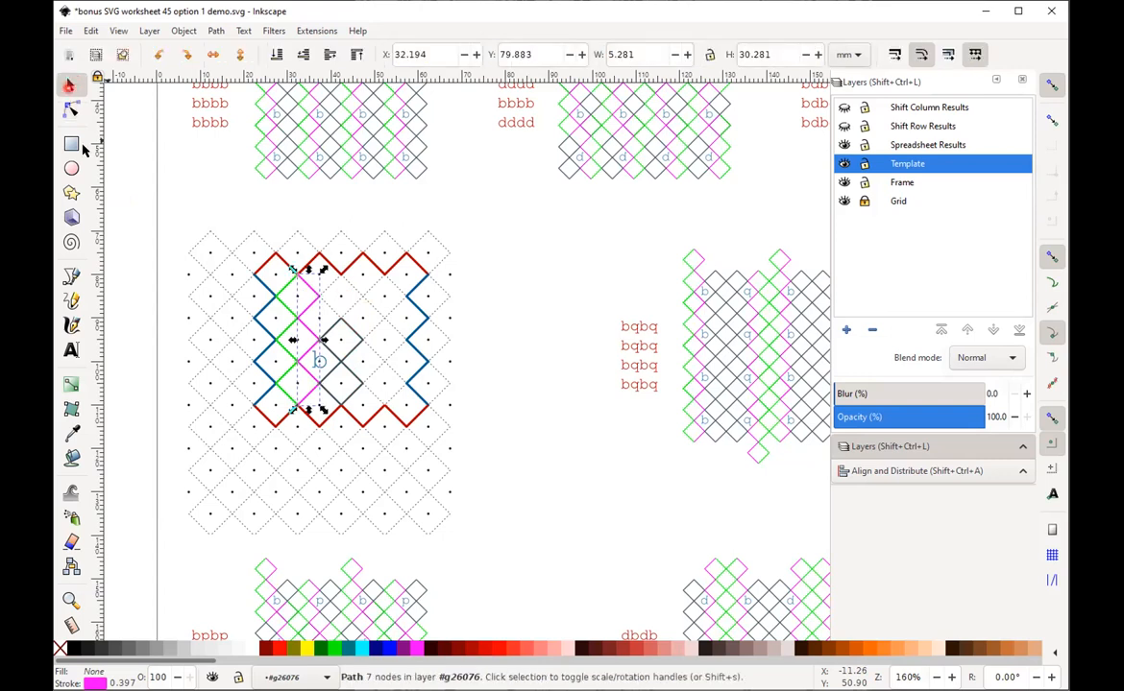
click(356, 336)
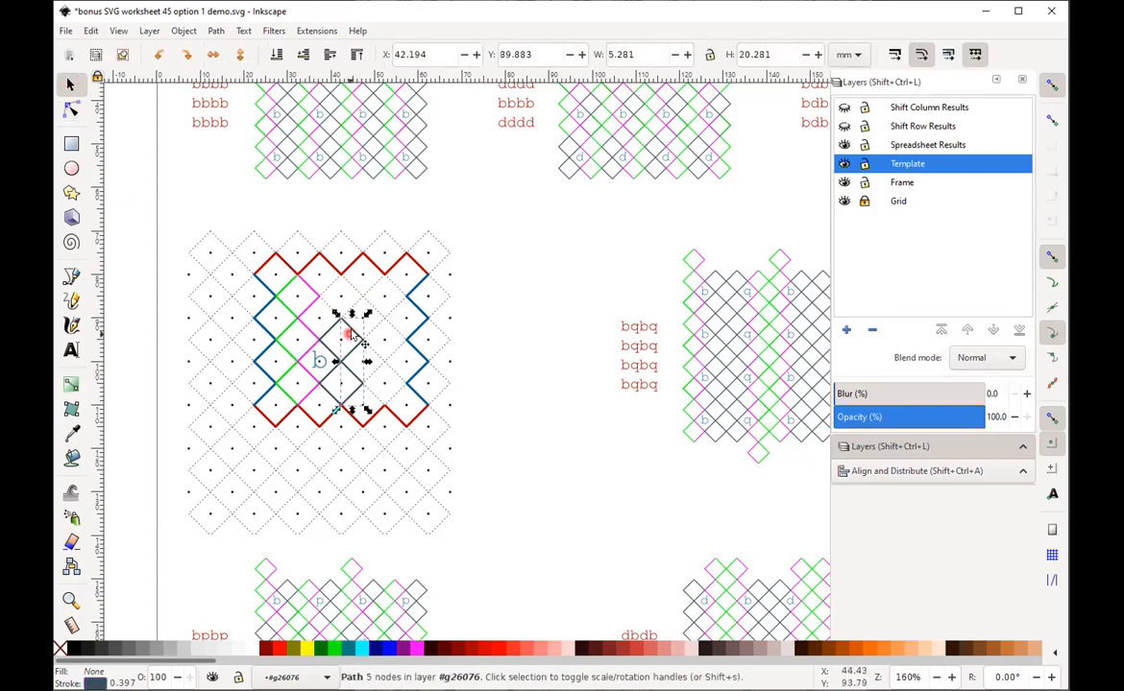
key(Delete)
click(331, 328)
key(Delete)
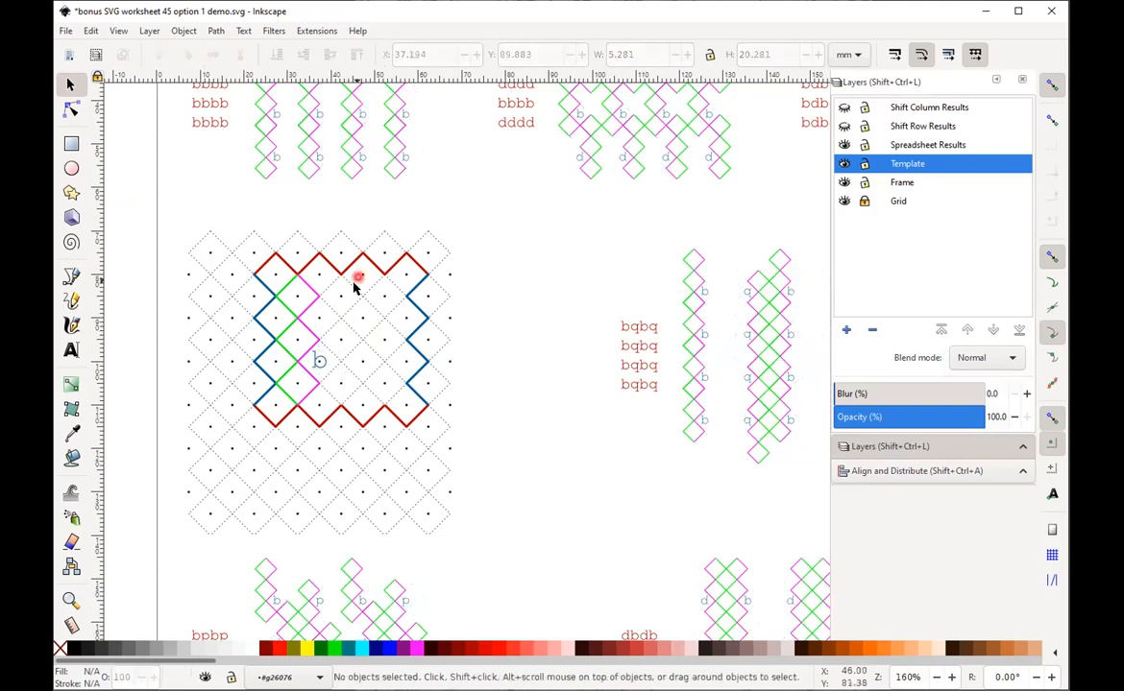
- Duplicate the green and magenta zigzags together and move the copies right to X 37.194 mm
click(300, 286)
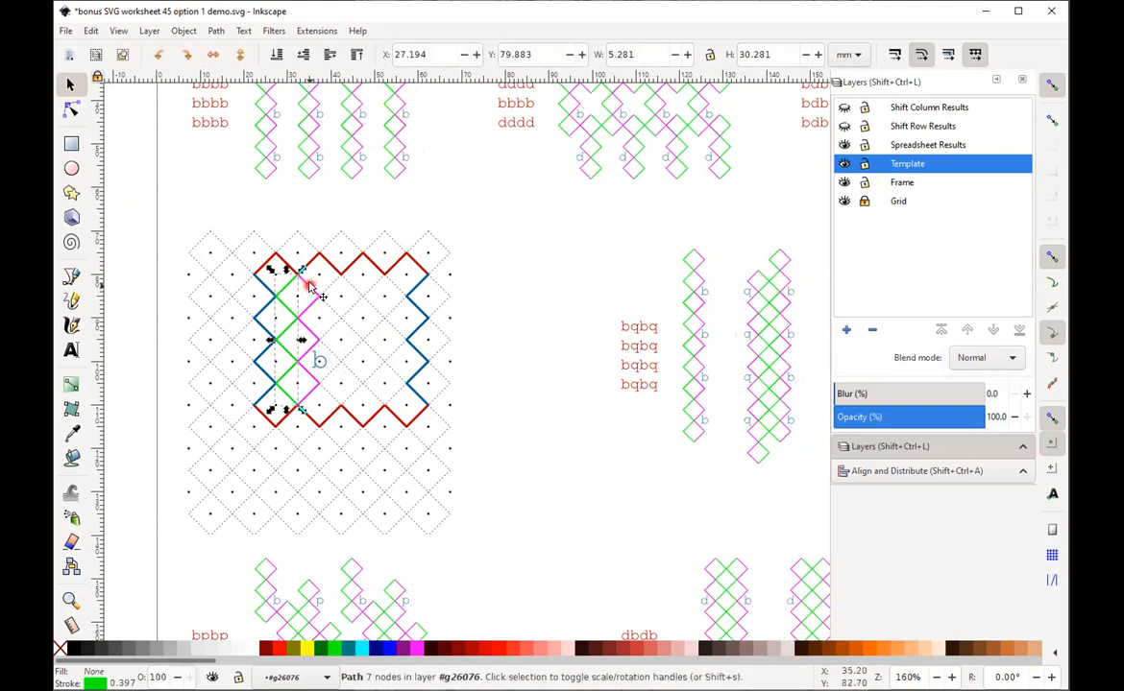
shift+click(309, 288)
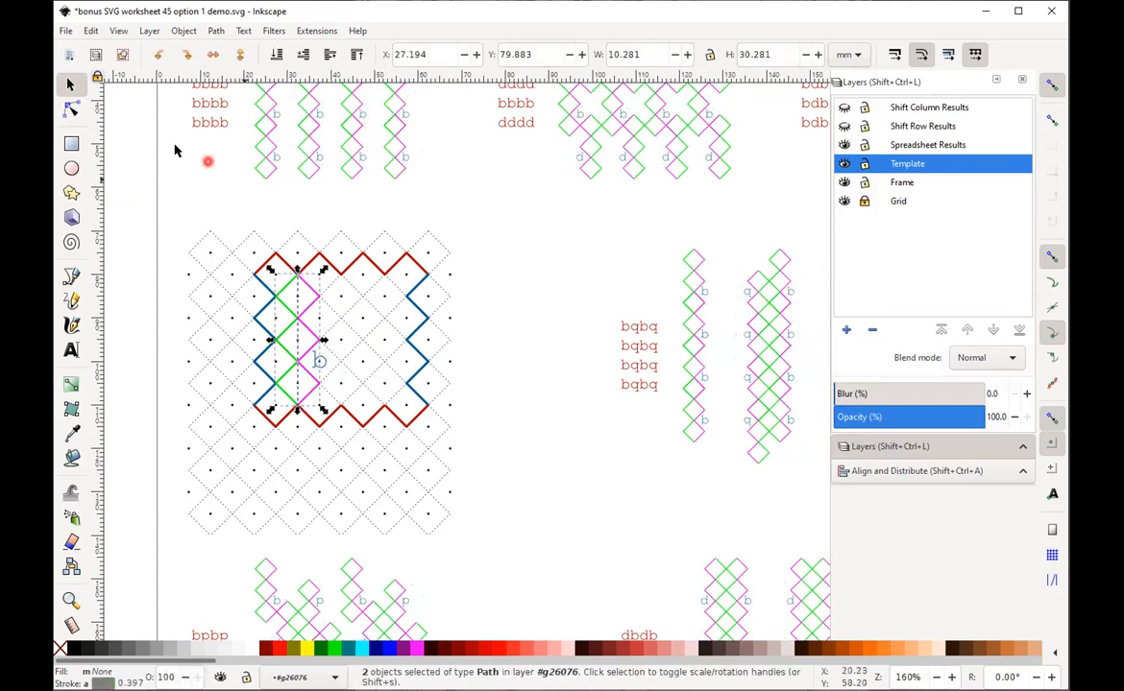
click(90, 31)
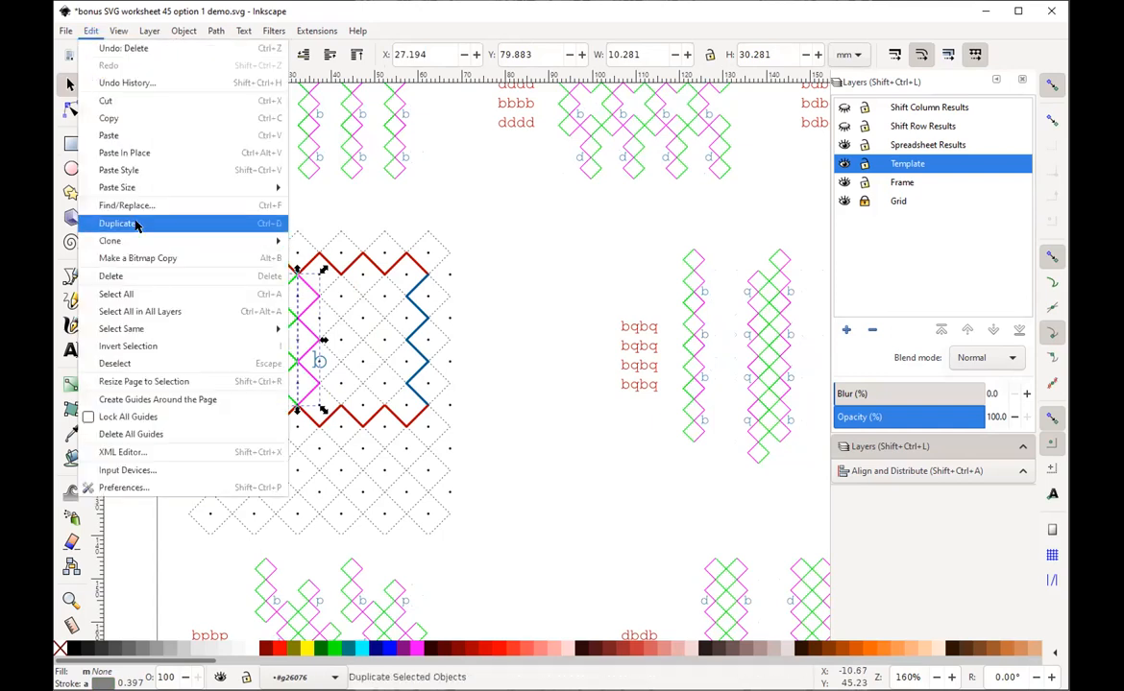
click(204, 226)
drag(317, 290, 336, 289)
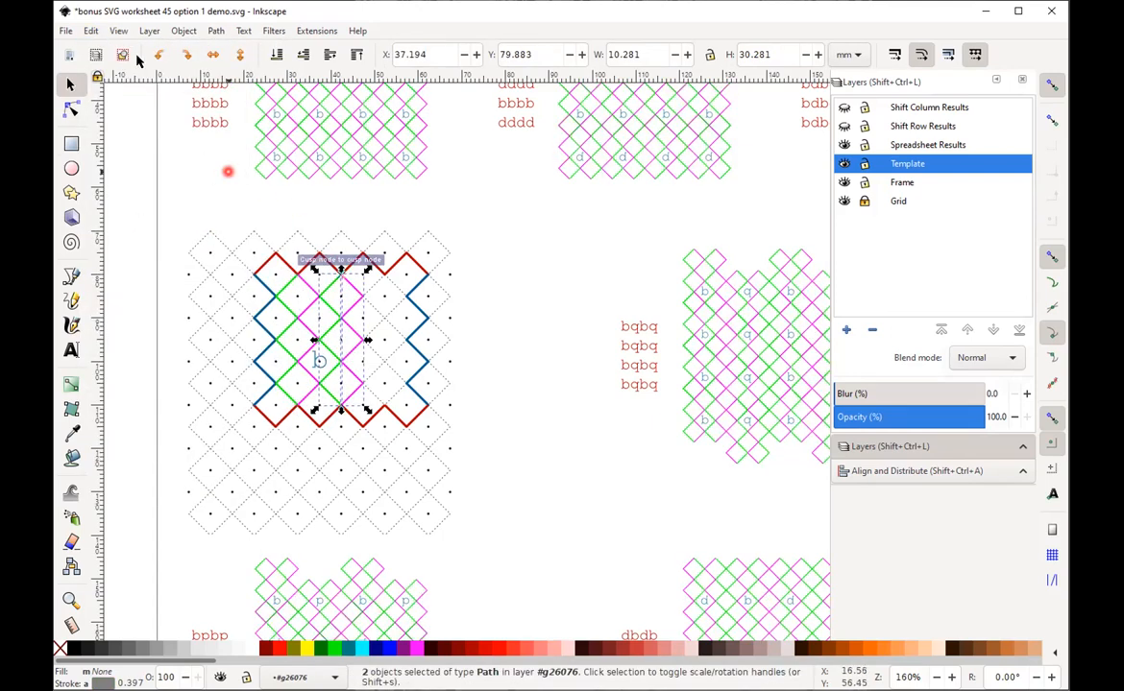
- Duplicate the copied green and magenta pair again and move it right to X 47.194 mm, filling the frame
click(91, 32)
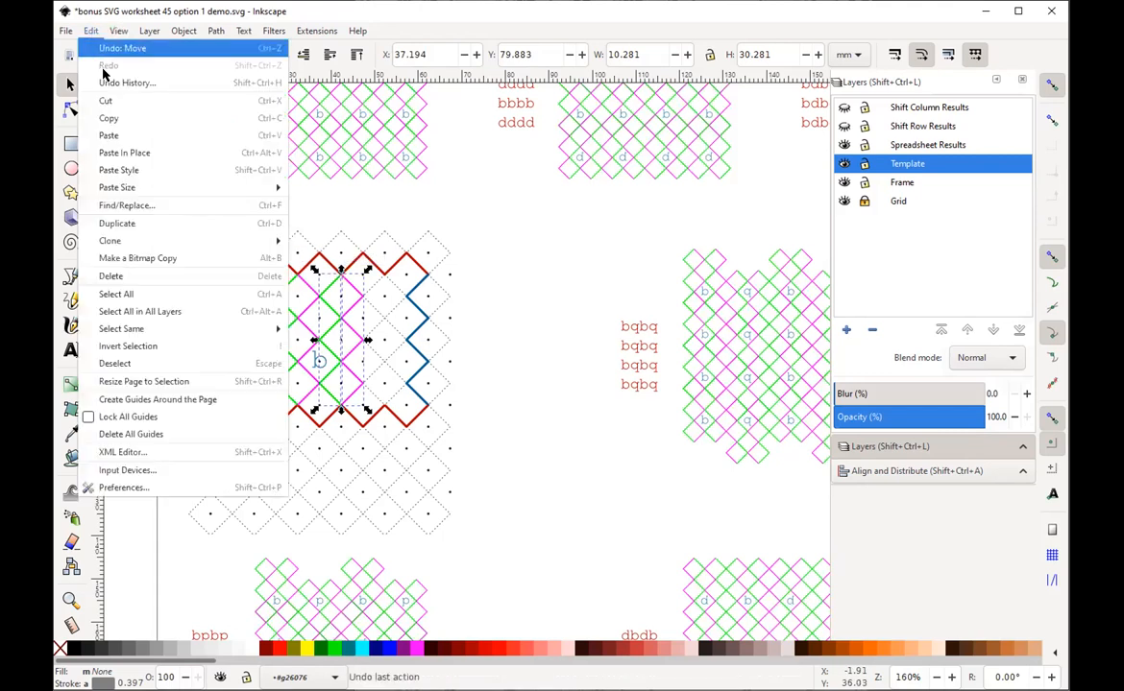
click(136, 224)
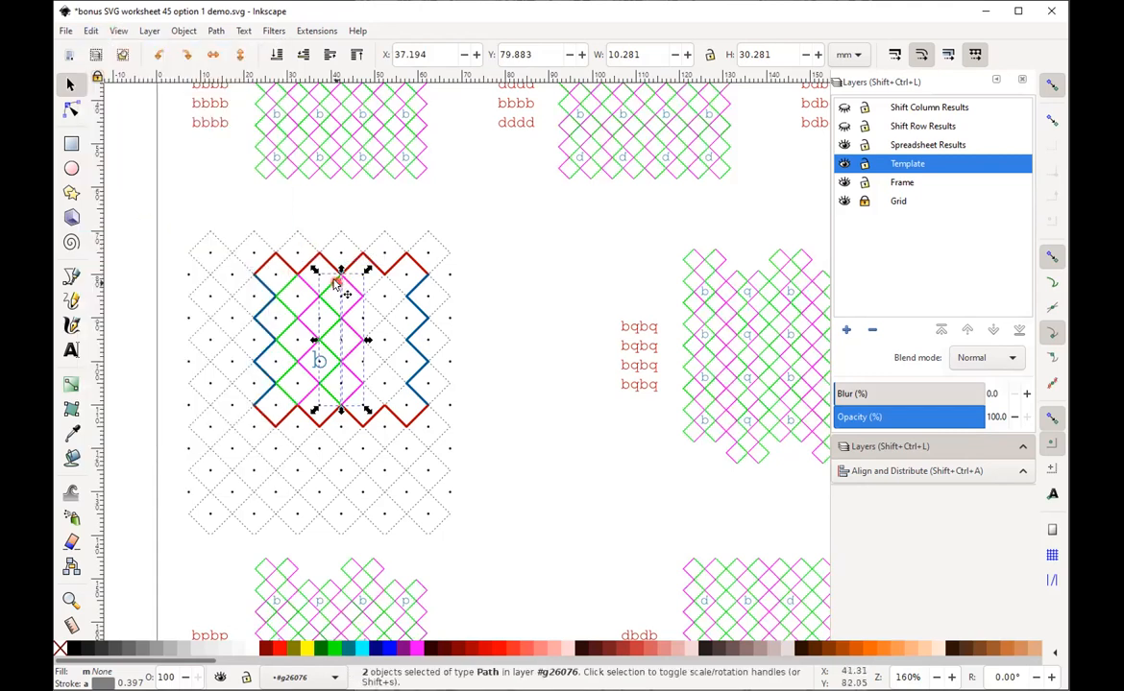
drag(345, 287, 381, 286)
drag(449, 283, 475, 285)
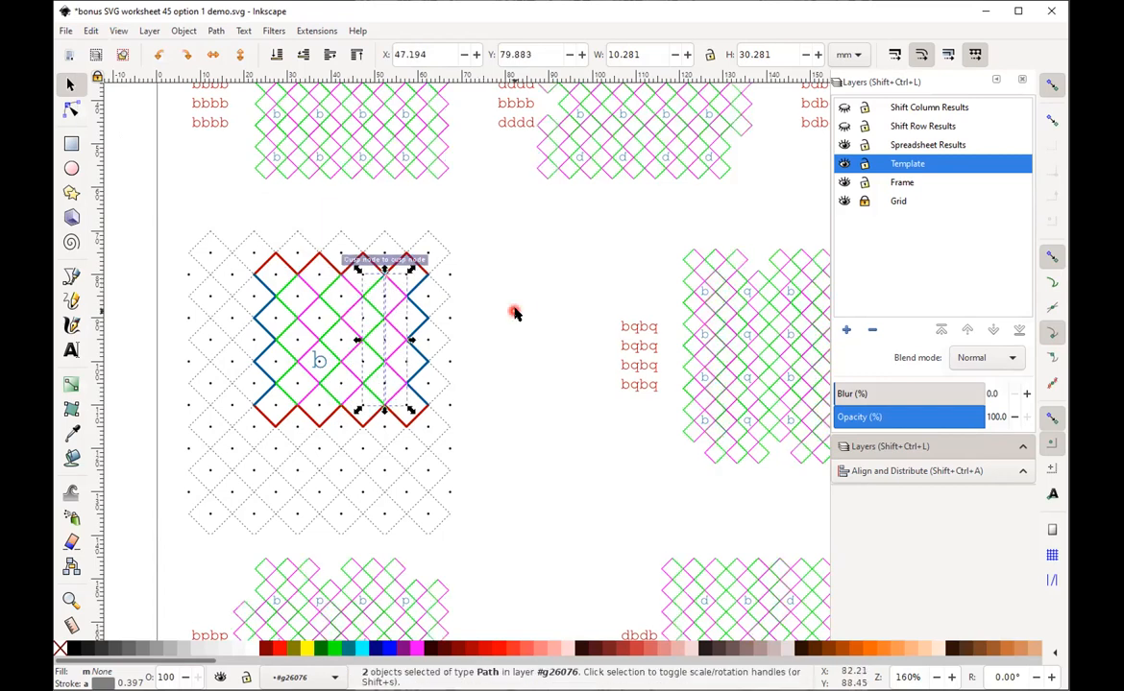
click(512, 311)
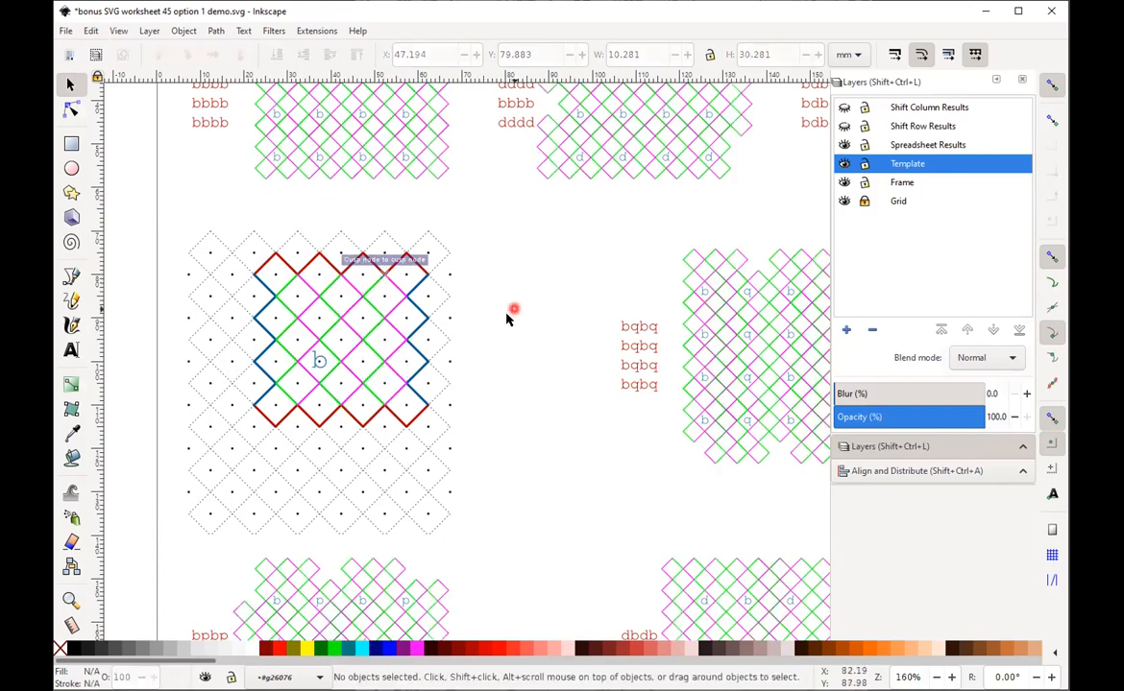
- Recolour the template's zigzag strokes: the middle green one blue, the first magenta one cyan and the rightmost green one yellow
click(303, 274)
shift+click(388, 653)
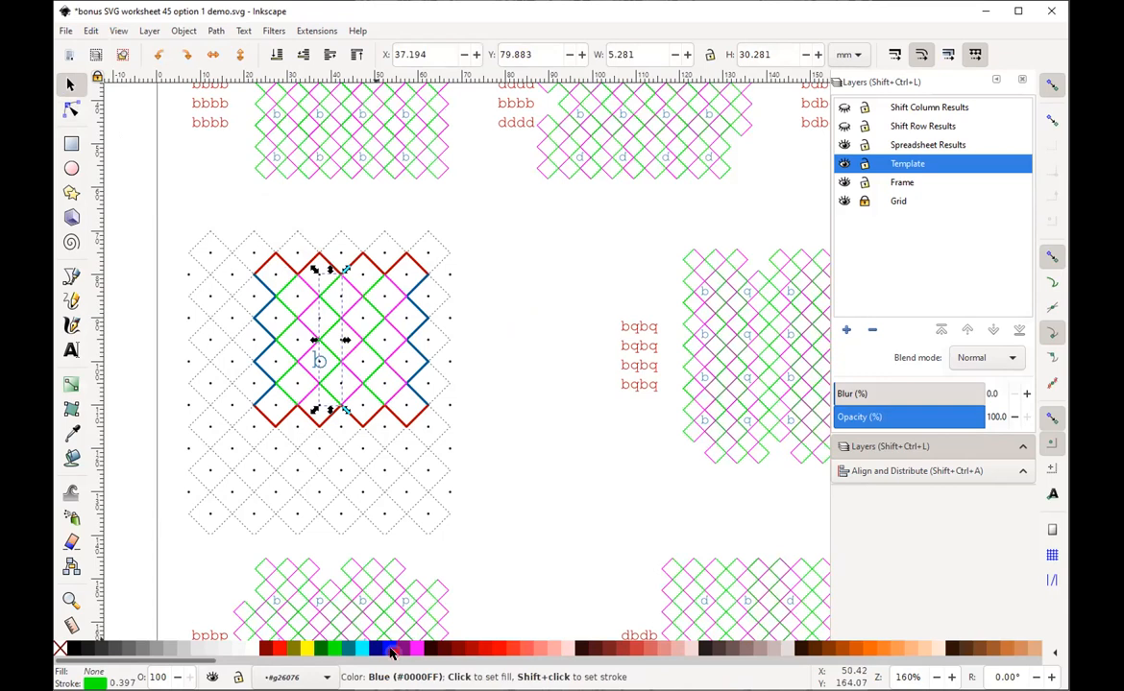
drag(309, 295, 288, 294)
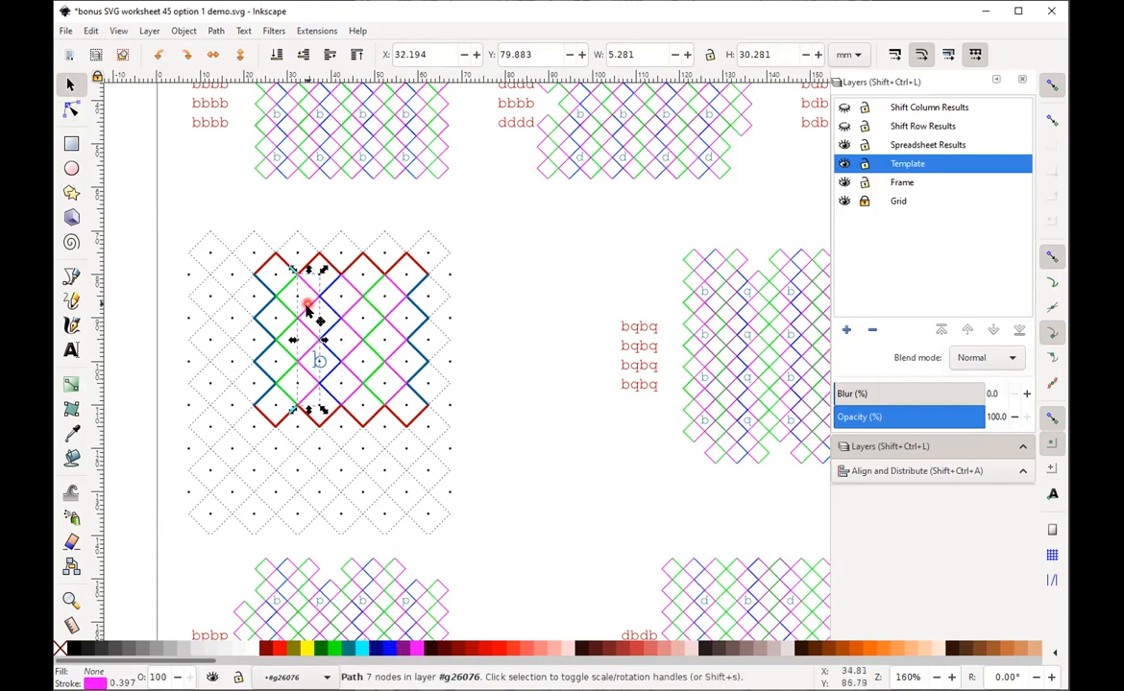
shift+click(362, 651)
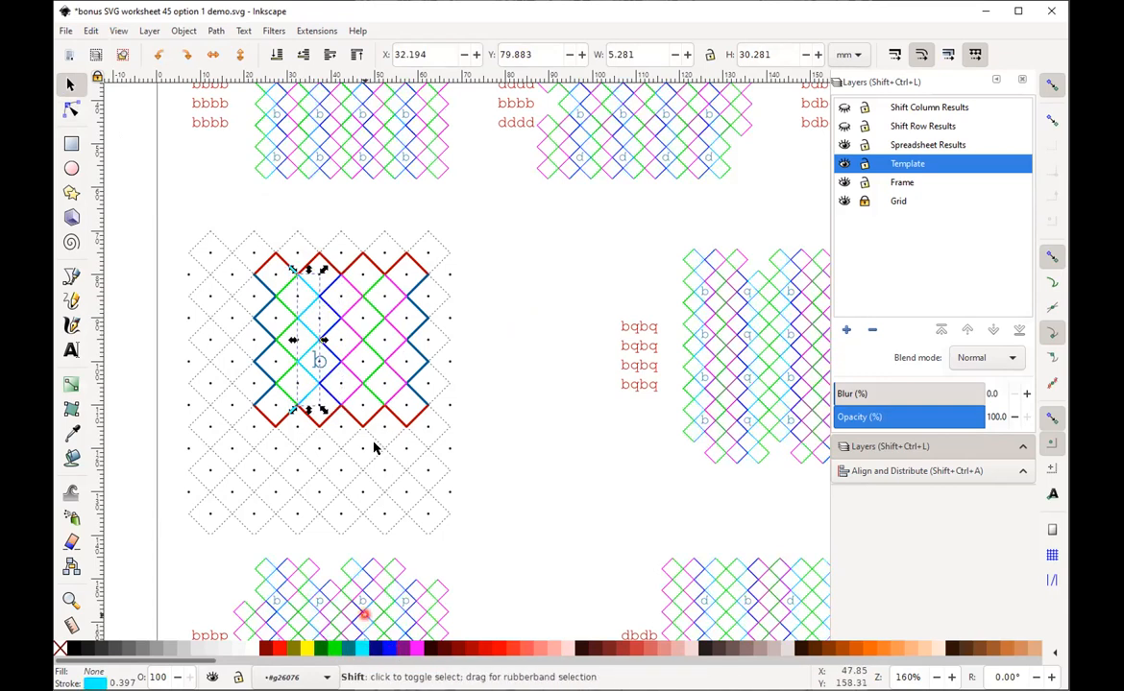
click(371, 285)
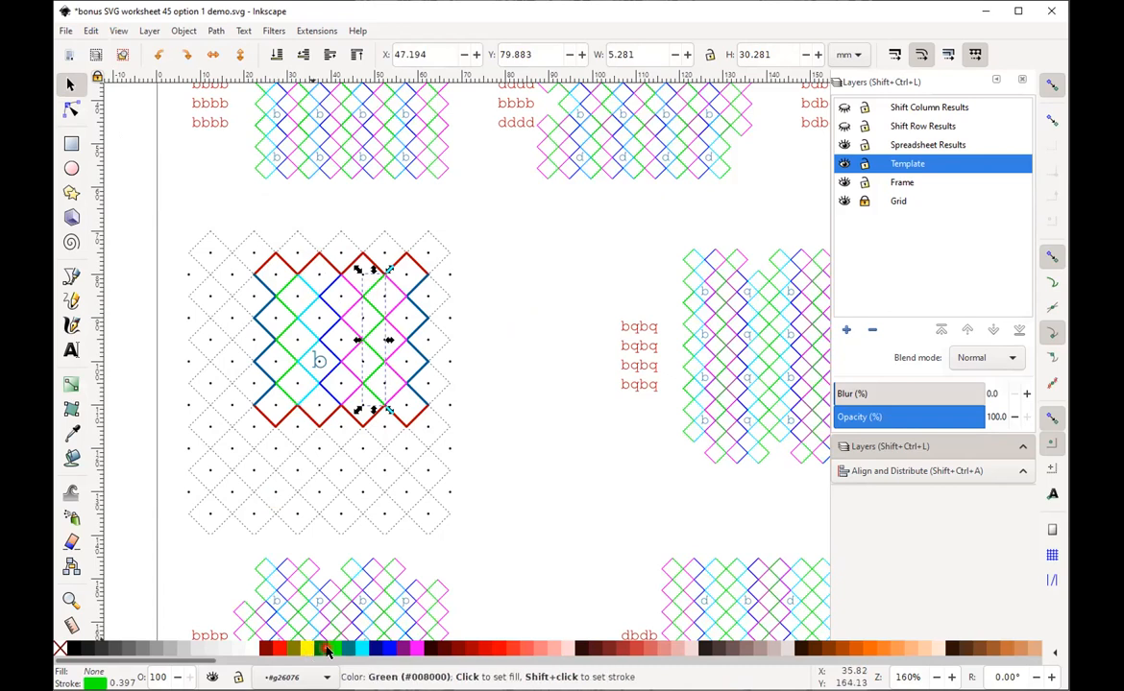
shift+click(309, 652)
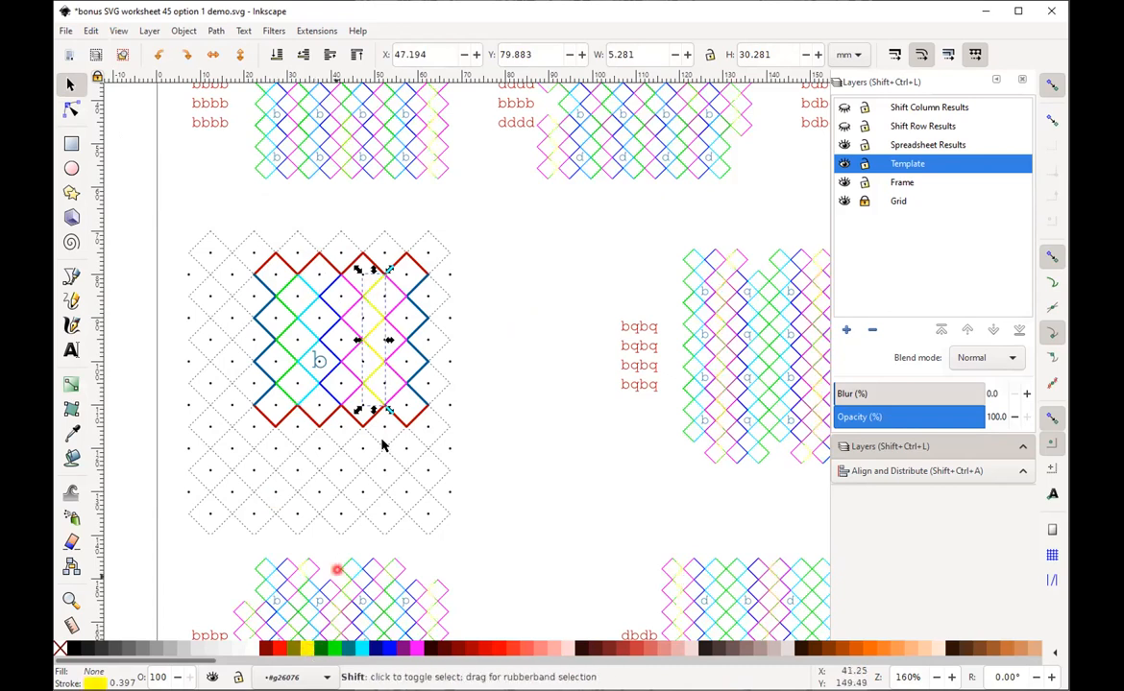
- Recolour the template's yellow zigzag stroke grey and the magenta zigzag beside the frame's blue edge orange
shift+click(141, 648)
click(396, 287)
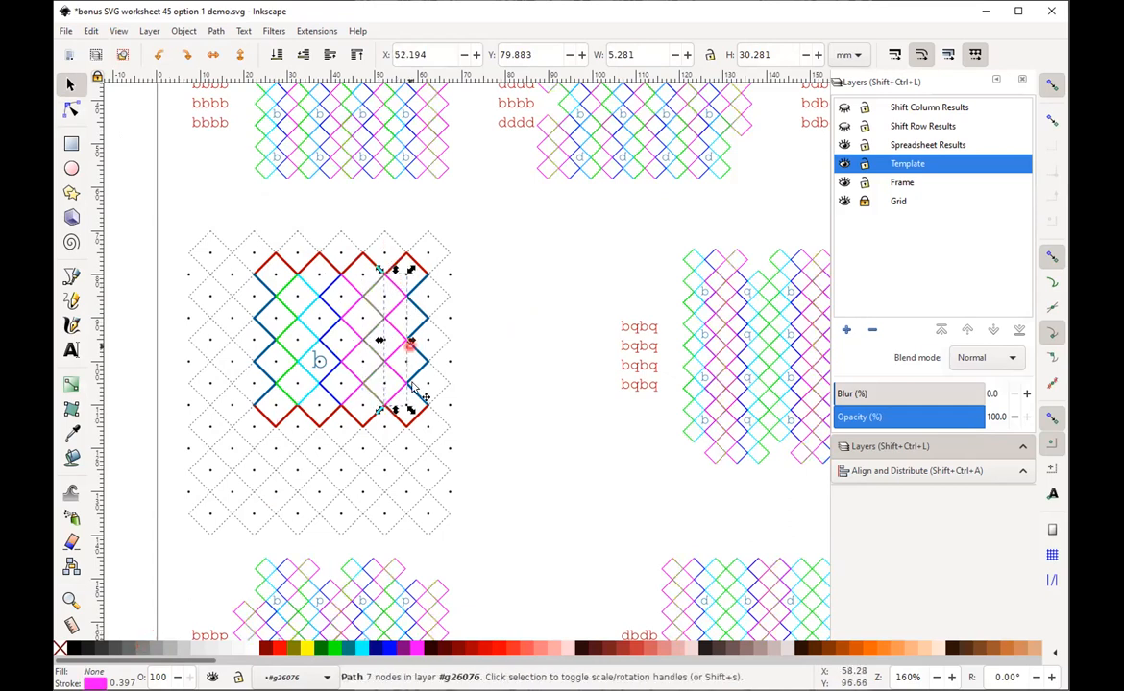
shift+click(872, 648)
click(534, 251)
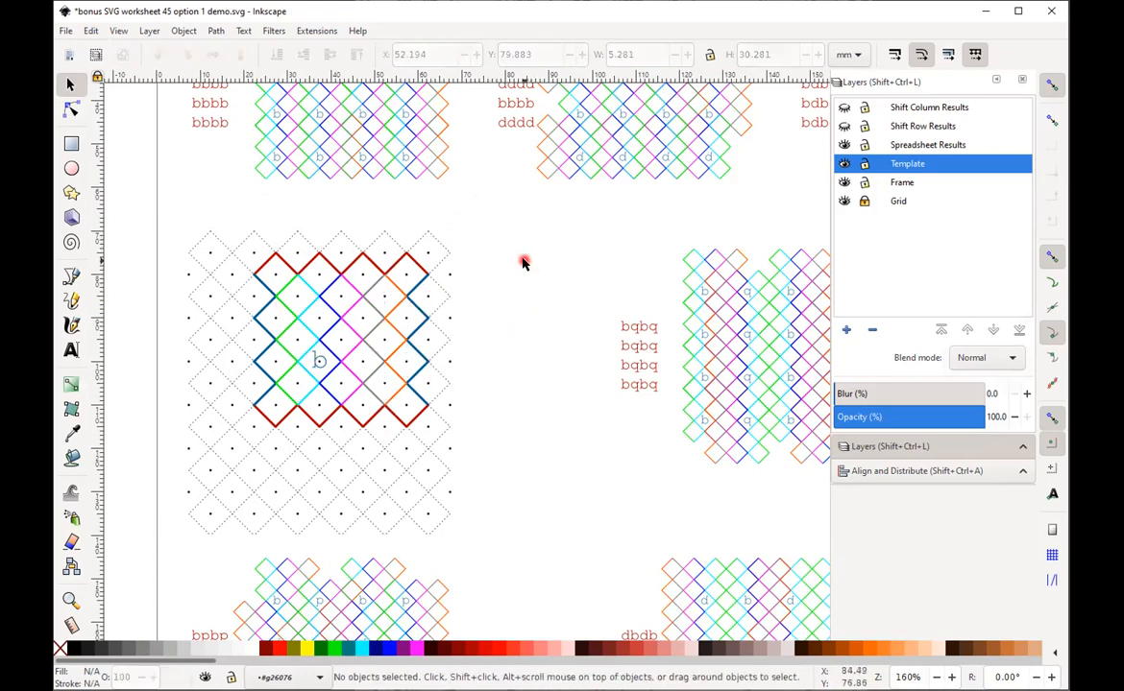
- Examine how the recoloured template shows in the bqbq pattern and its label up close
key(5)
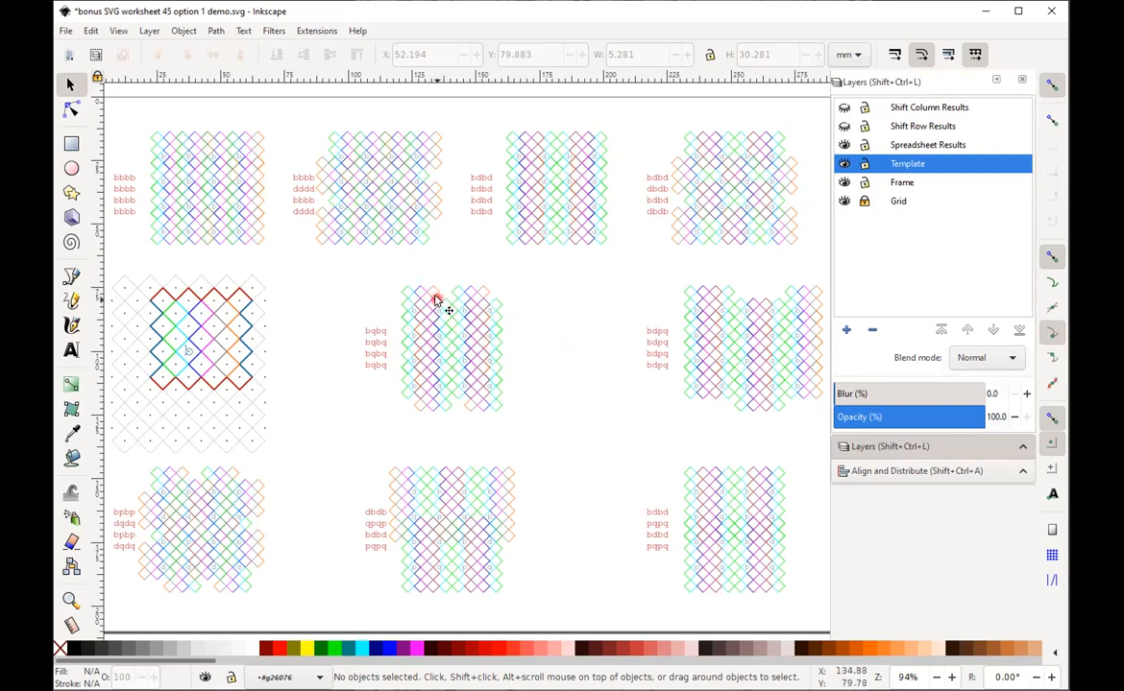
drag(329, 276, 536, 435)
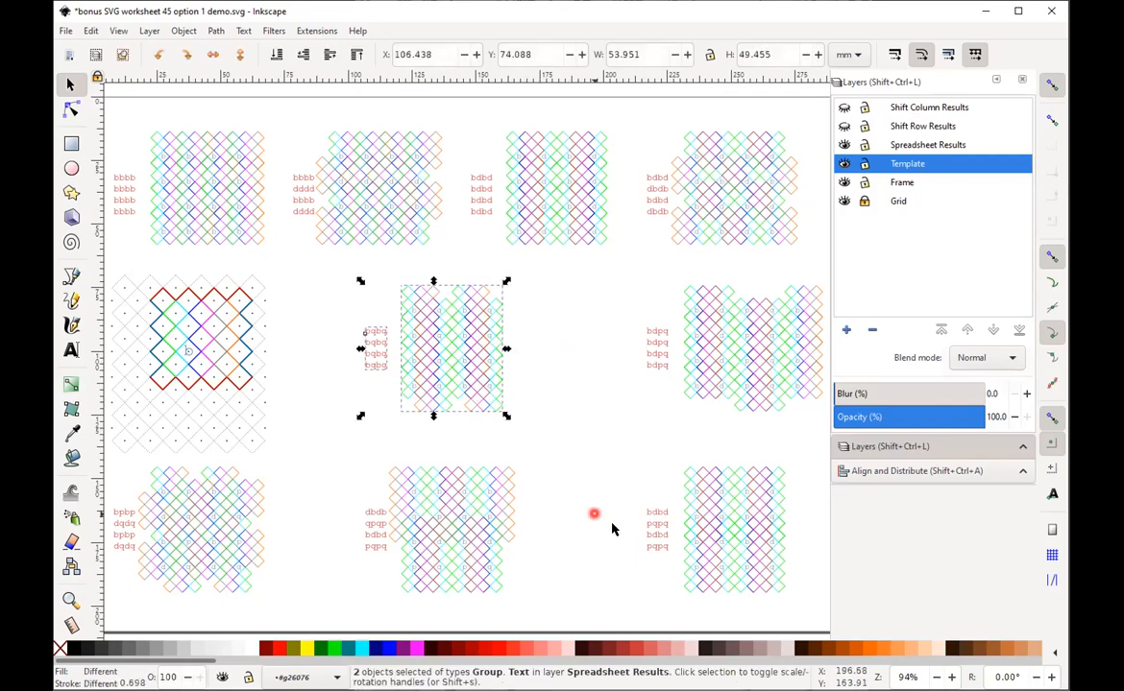
key(3)
click(937, 677)
click(936, 677)
click(936, 677)
click(937, 677)
click(936, 677)
click(937, 677)
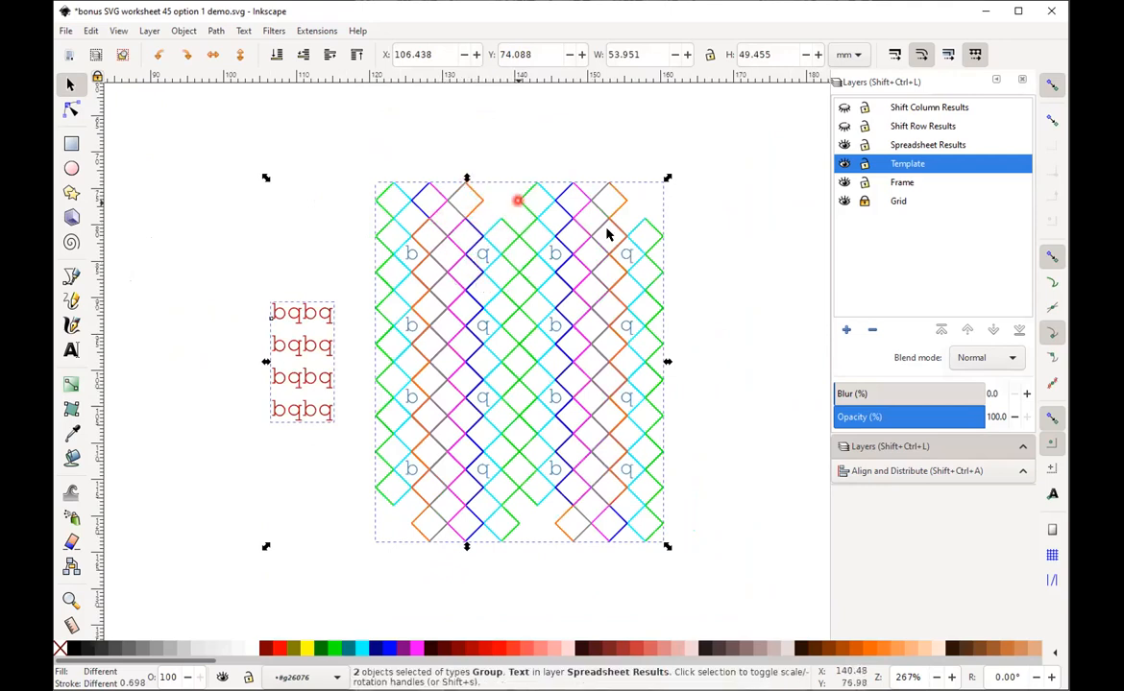
click(708, 246)
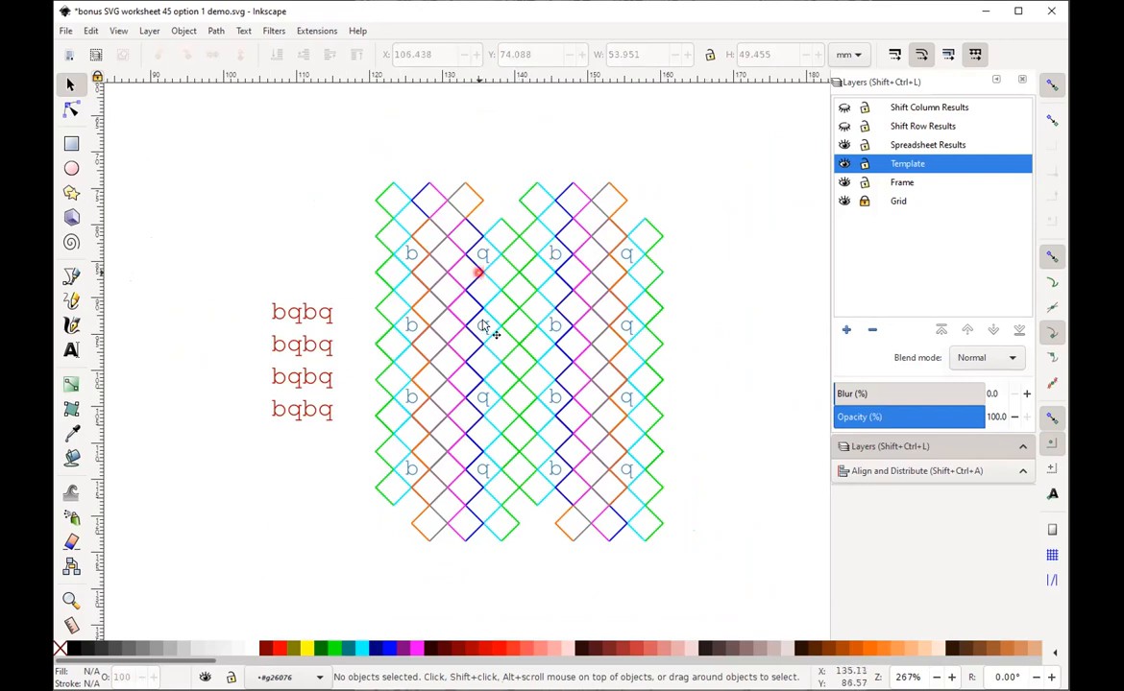
- Enter the bqbq pattern's group and select all of its tile clones
click(457, 233)
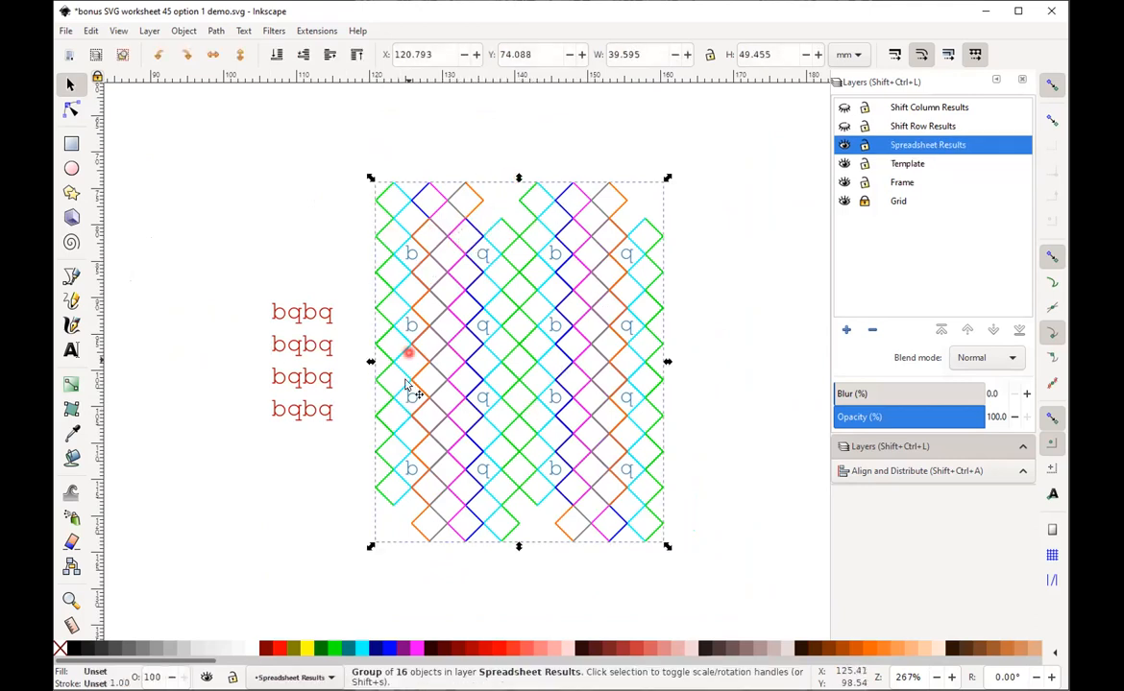
click(437, 213)
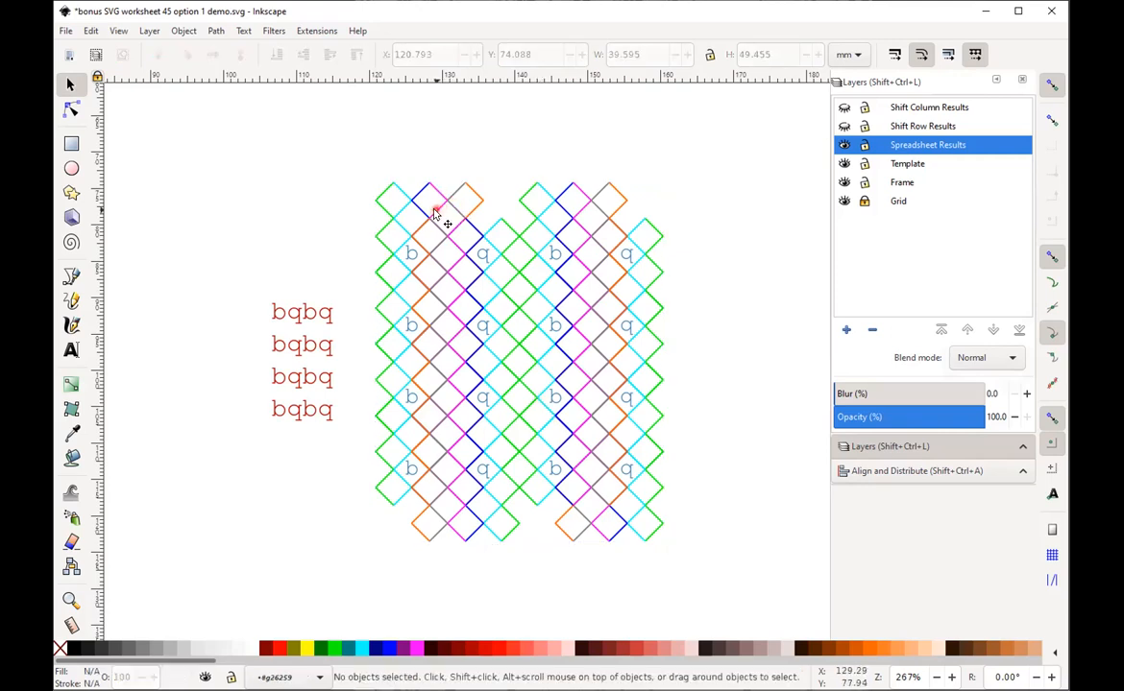
click(437, 213)
mouse_move(365, 170)
mouse_down()
mouse_move(679, 574)
mouse_move(689, 520)
mouse_up()
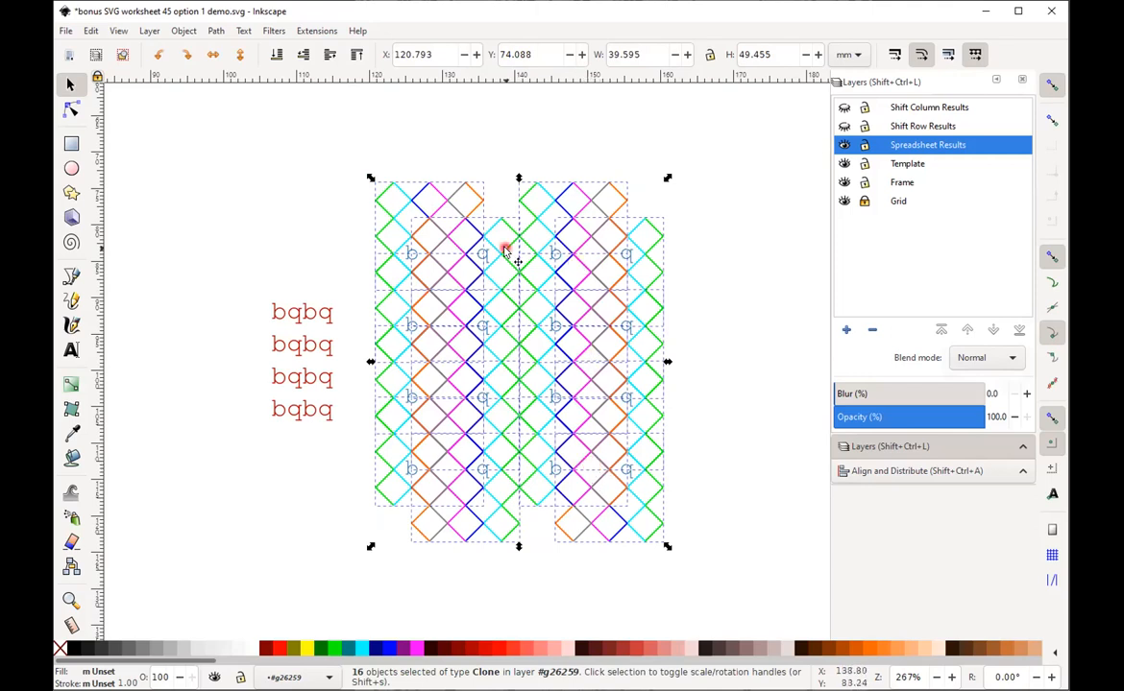
- Try arranging the overlapping bqbq tiles in a 4 by 4 rectangular grid with -0.5 px spacing in X and Y
click(185, 31)
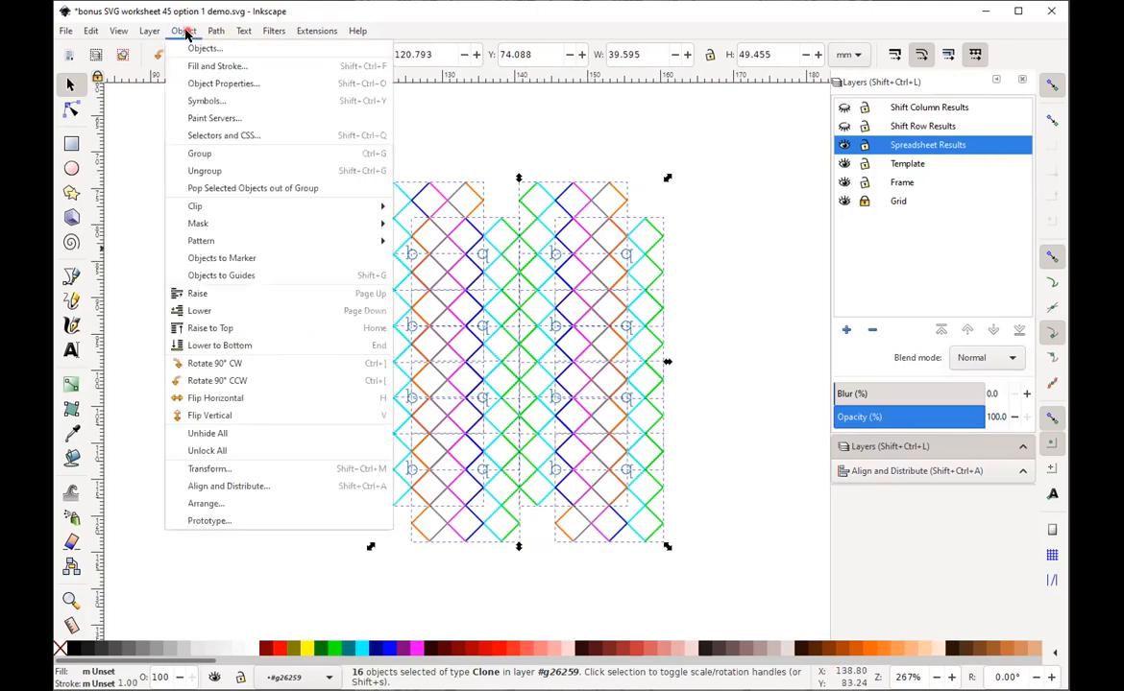
click(206, 503)
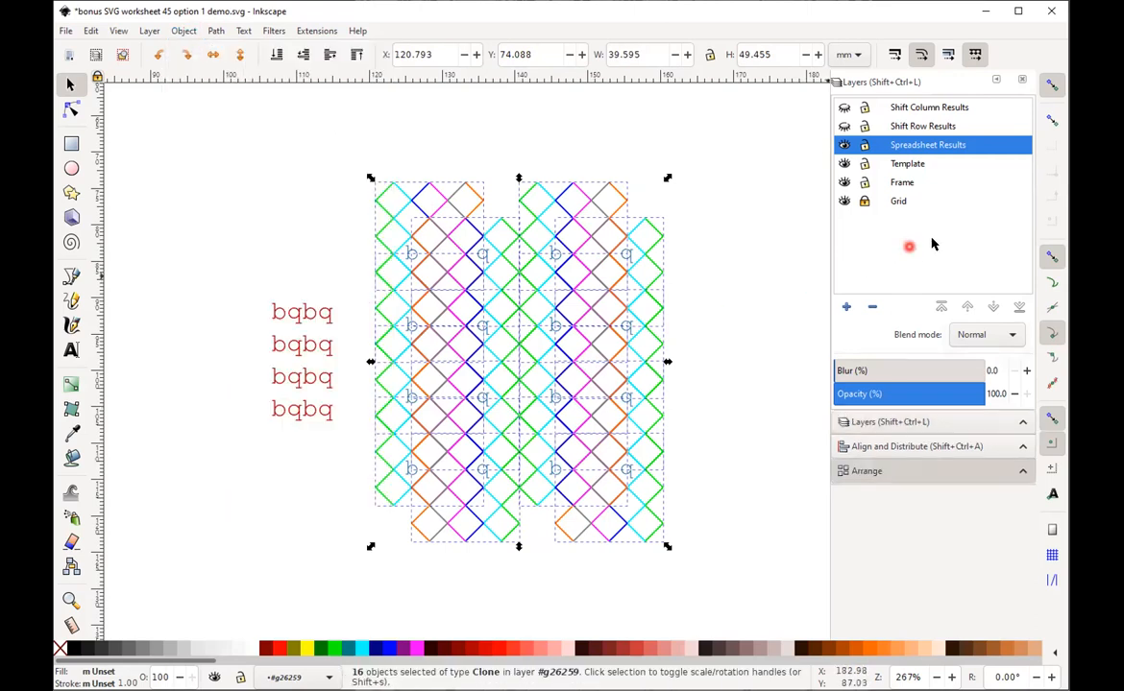
click(893, 447)
click(858, 470)
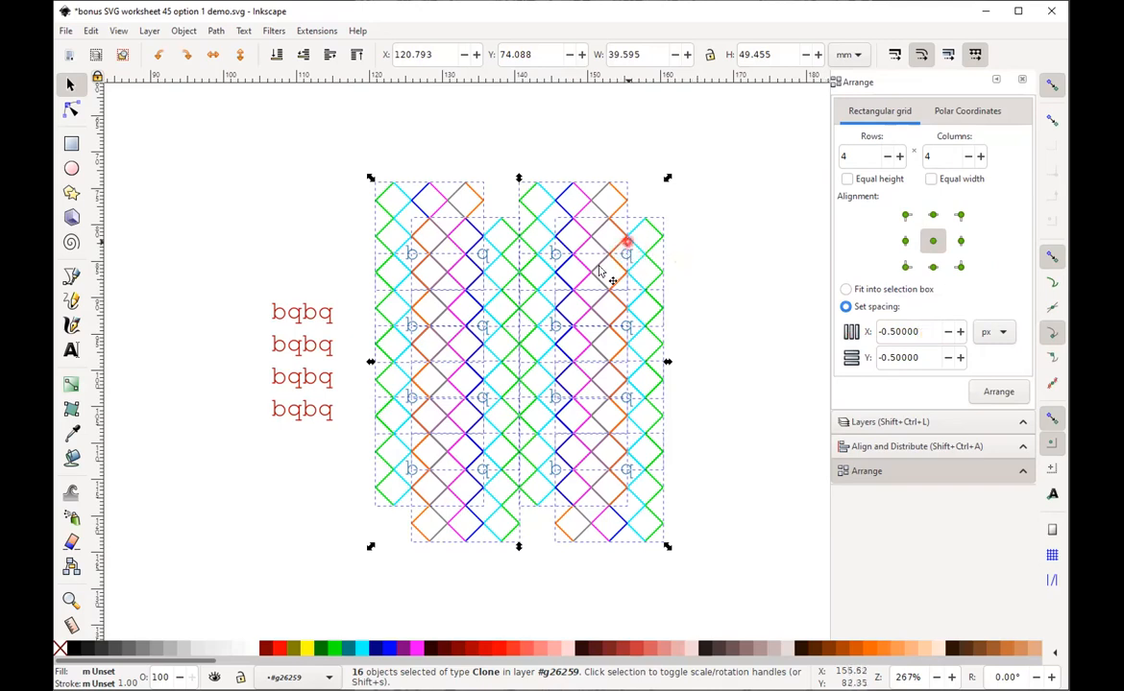
click(881, 330)
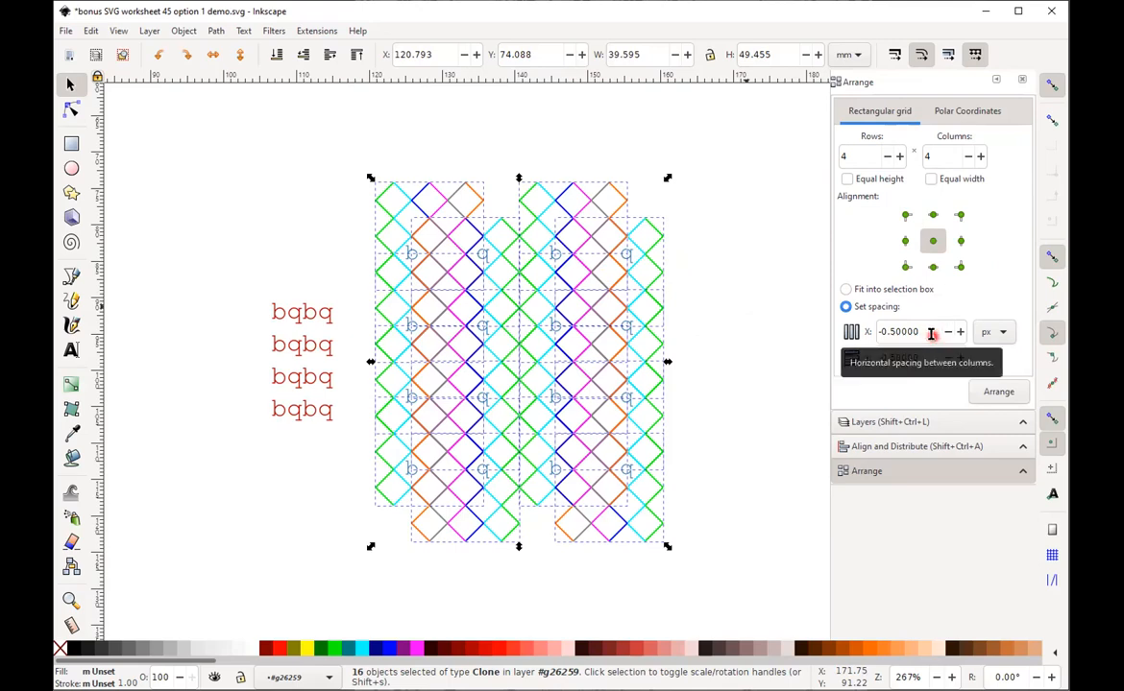
click(891, 332)
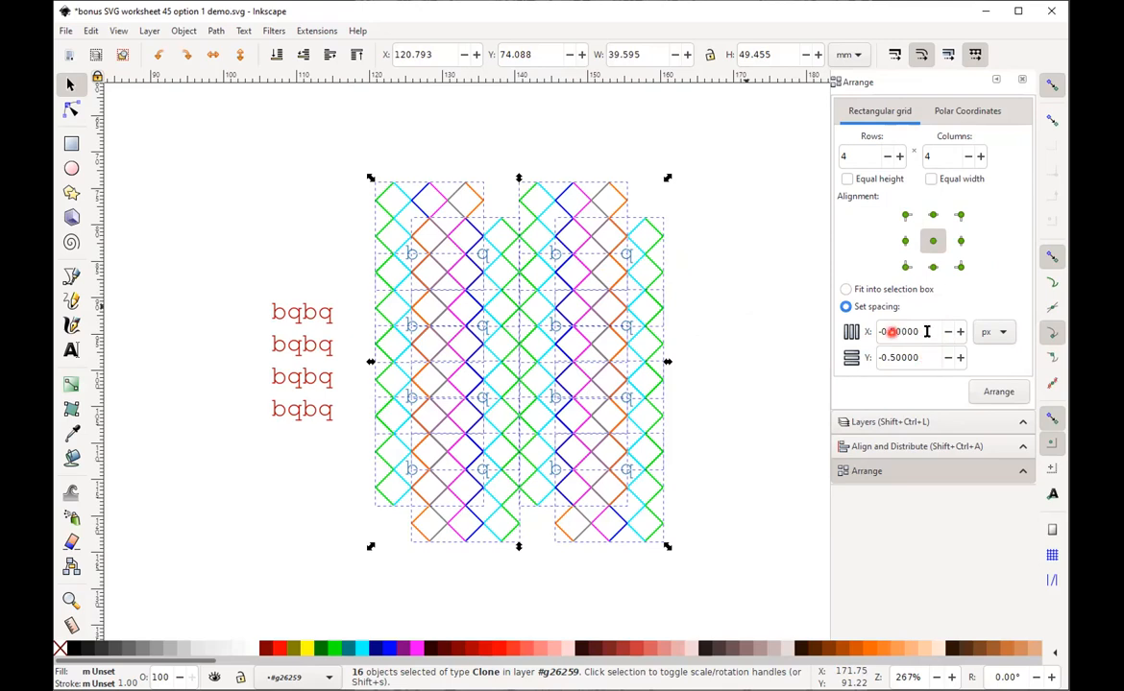
click(1004, 390)
click(1000, 393)
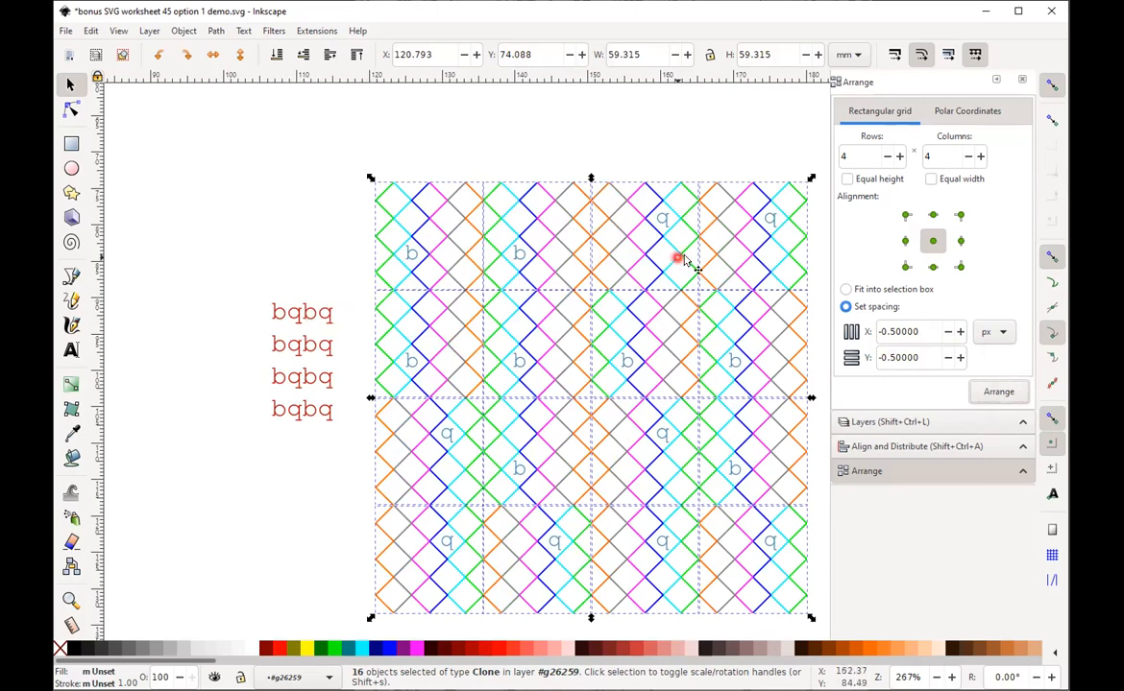
click(1000, 392)
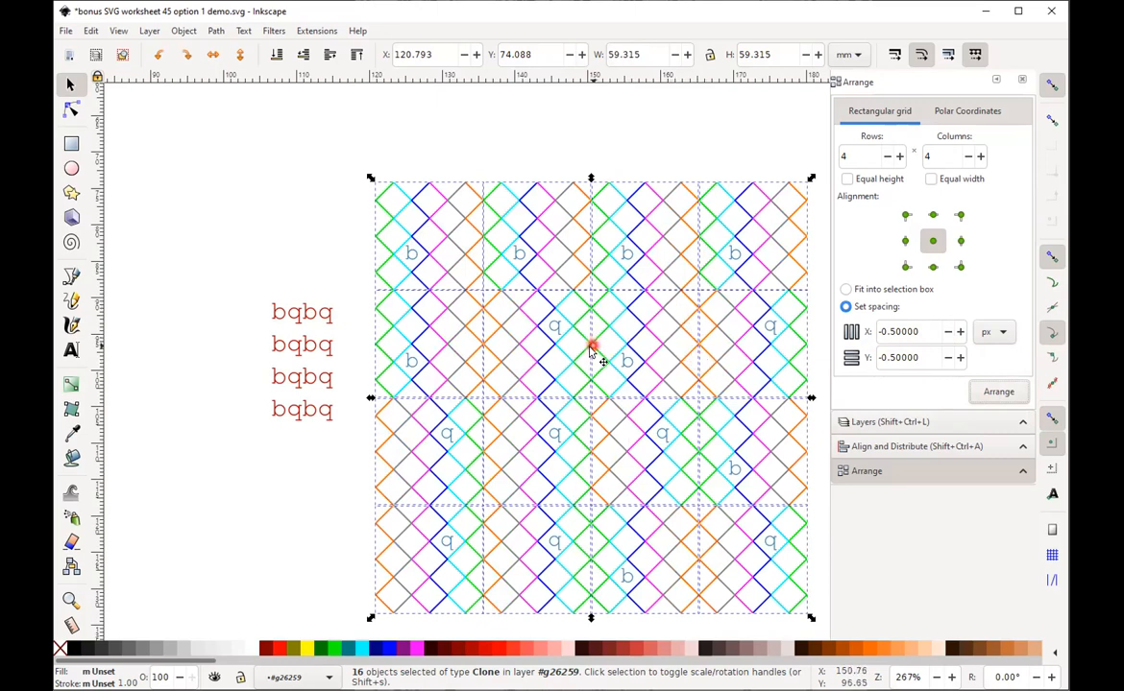
key(ctrl+z)
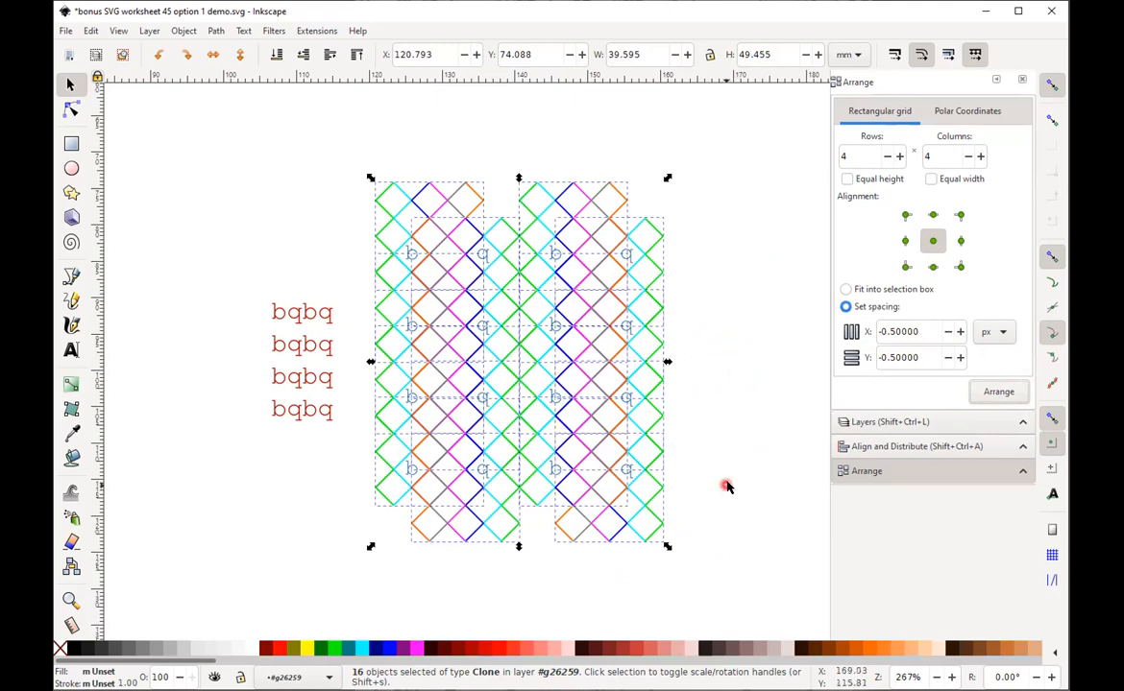
- Bring up the Align and Distribute options for the selected bqbq tiles
click(909, 449)
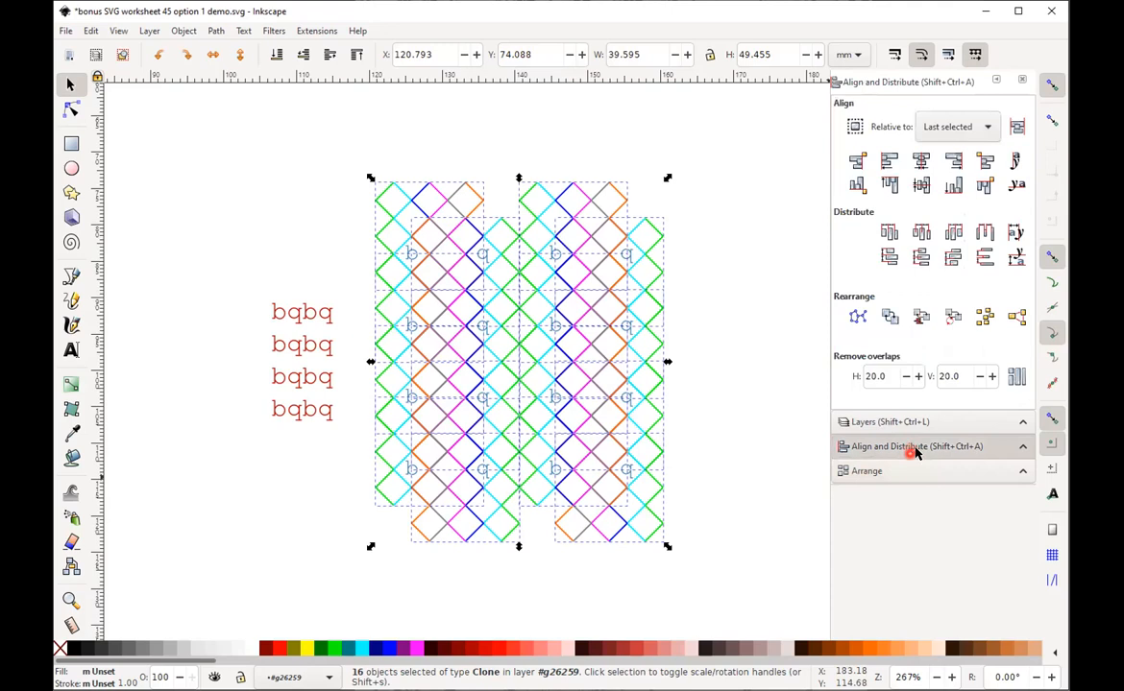
click(183, 30)
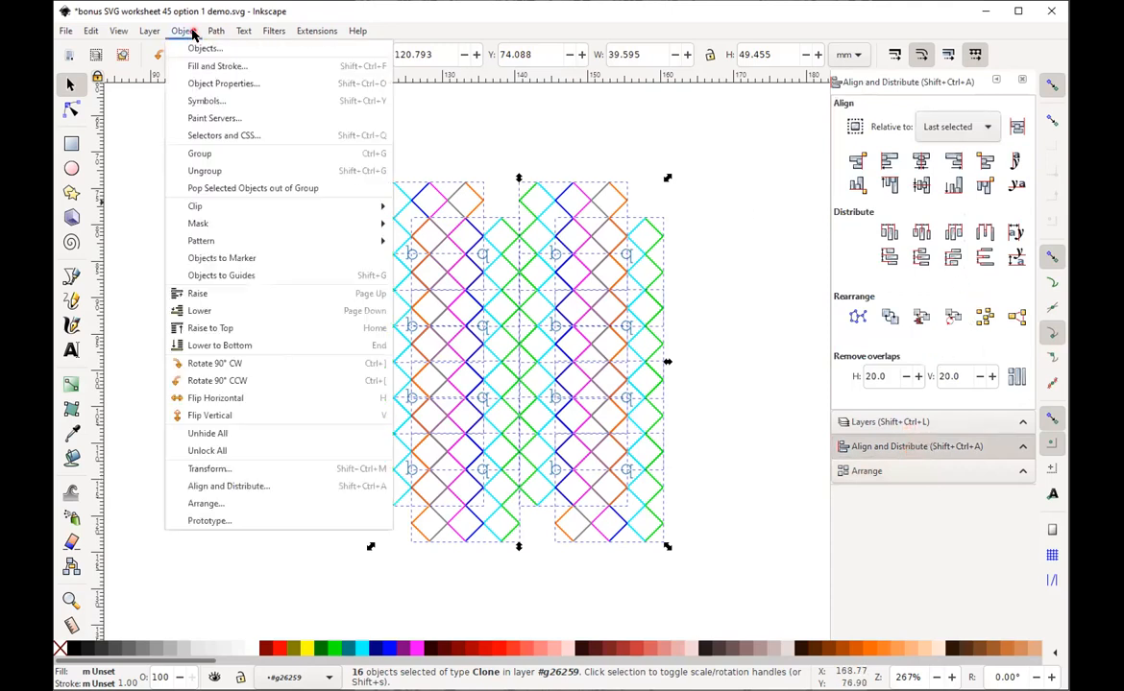
click(275, 486)
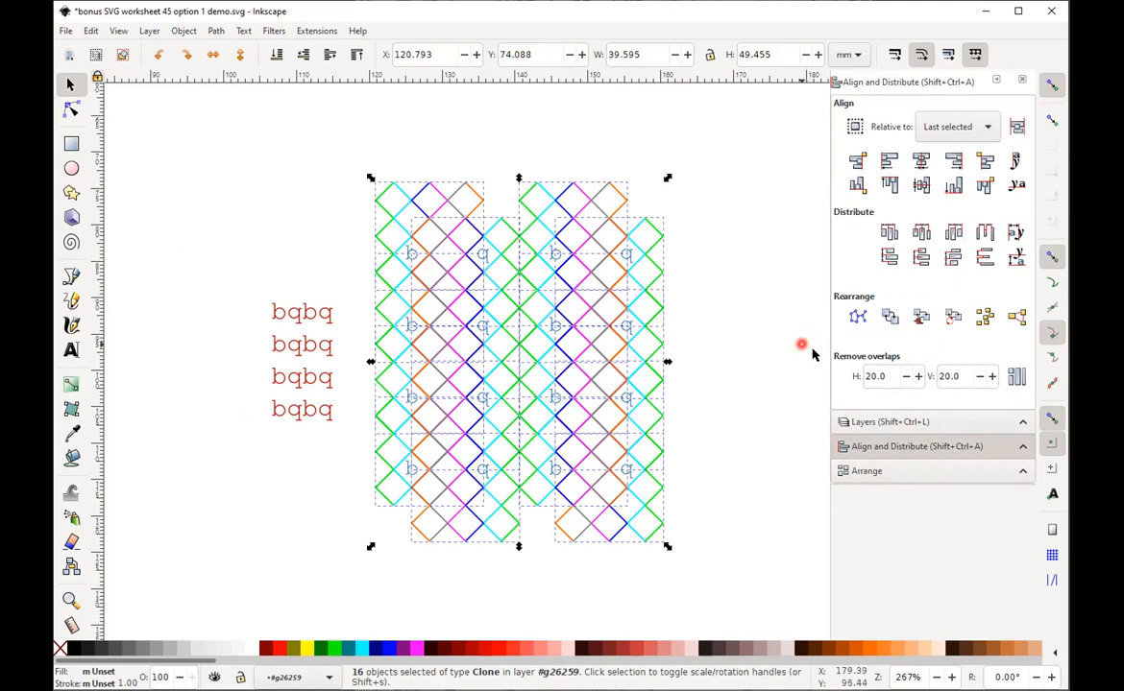
- Set both the horizontal and vertical gaps for removing overlaps to 0
drag(885, 375, 862, 377)
text(0)
drag(941, 375, 960, 375)
text(0)
click(876, 394)
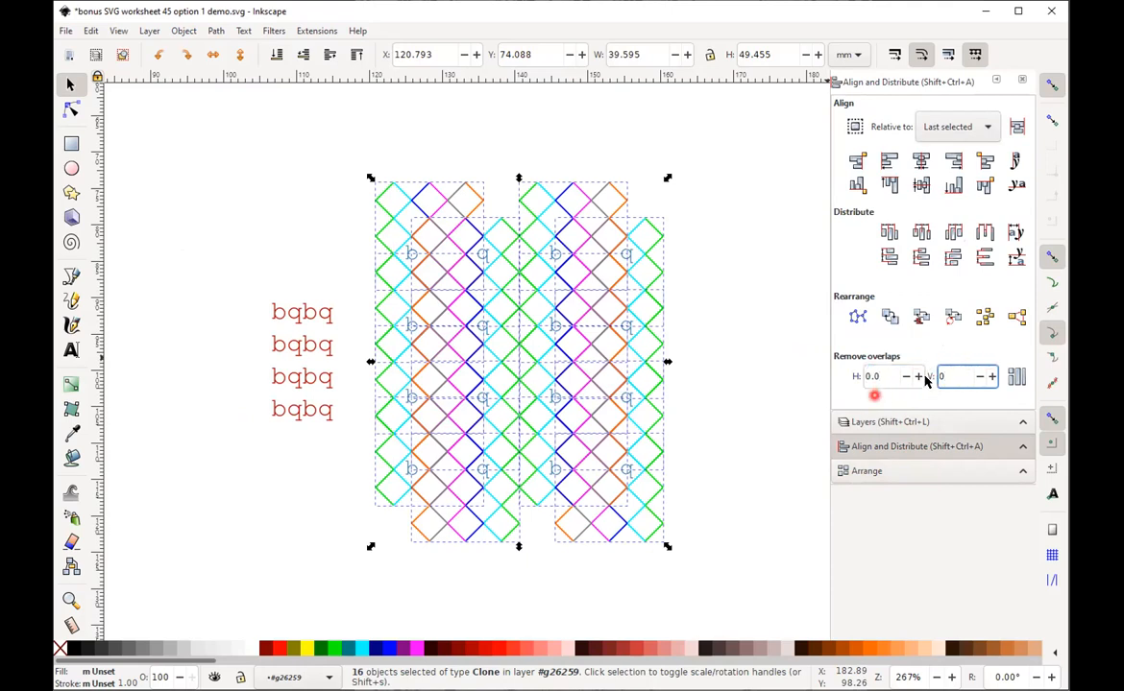
click(892, 408)
- Remove the overlaps between the selected bqbq tiles using horizontal and vertical gaps of 20
drag(886, 377, 860, 374)
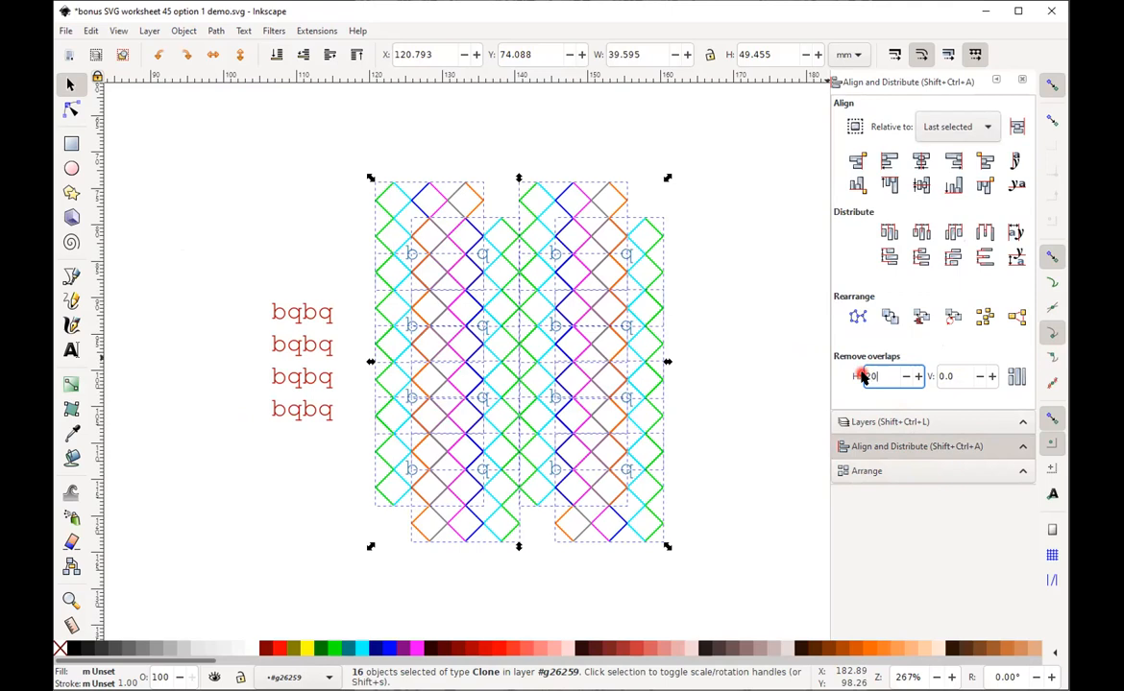
drag(952, 376, 929, 373)
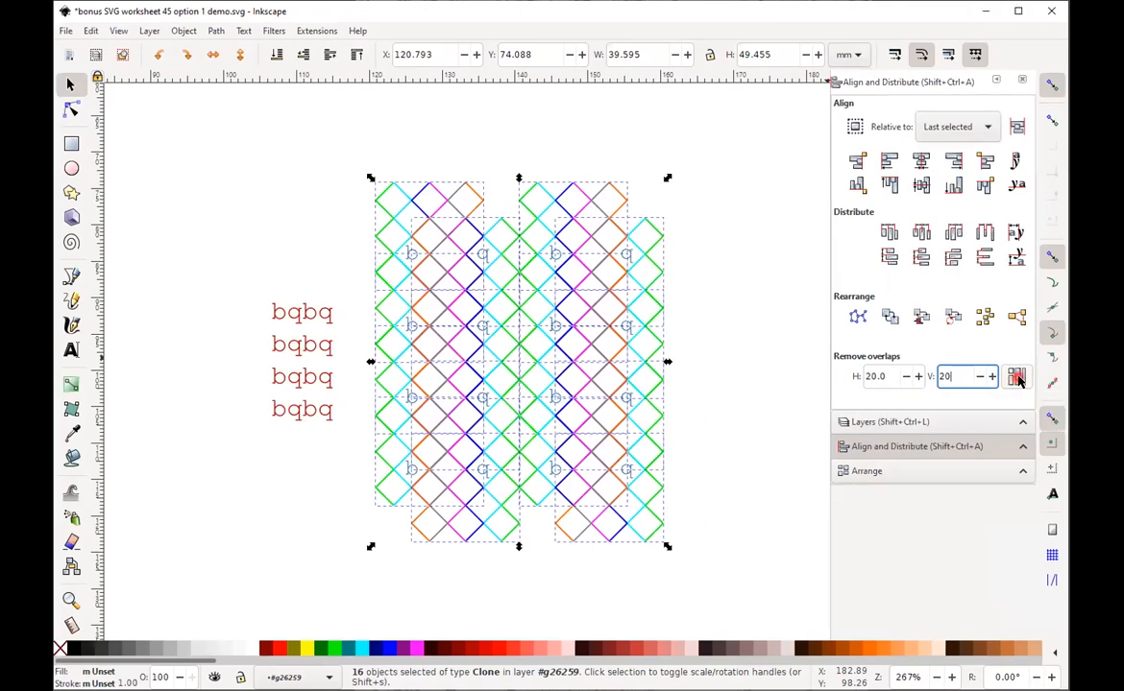
click(1016, 376)
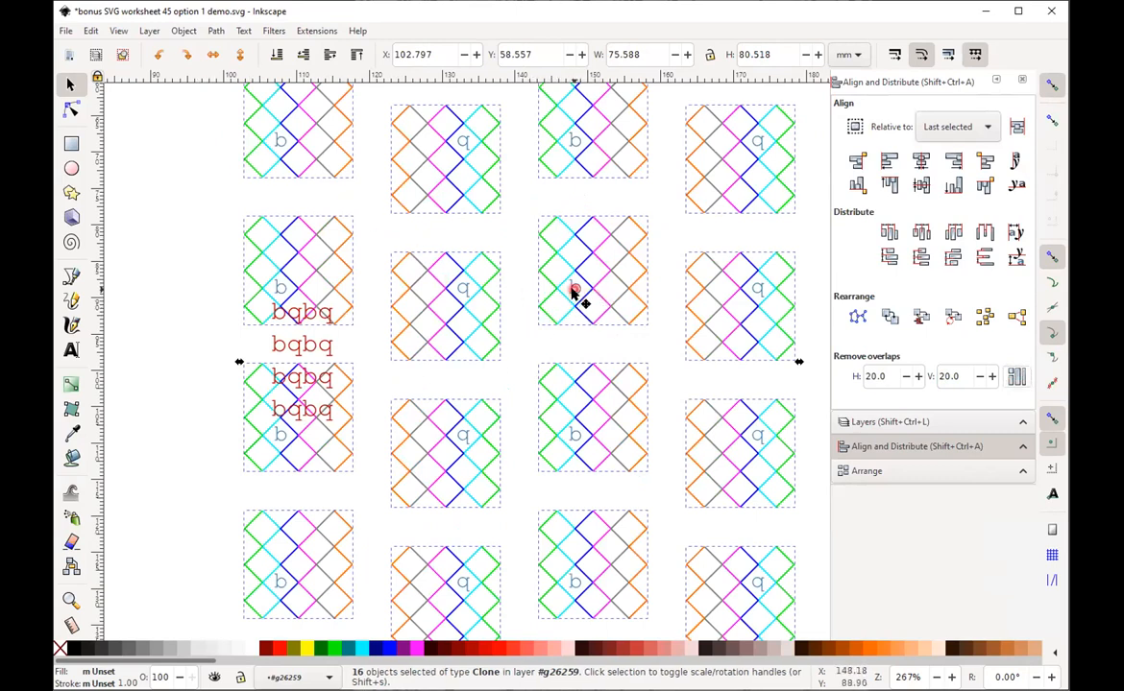
- Arrange the spread-out bqbq tiles in a 4 by 4 rectangular grid with -0.5 px spacing in X and Y
click(892, 473)
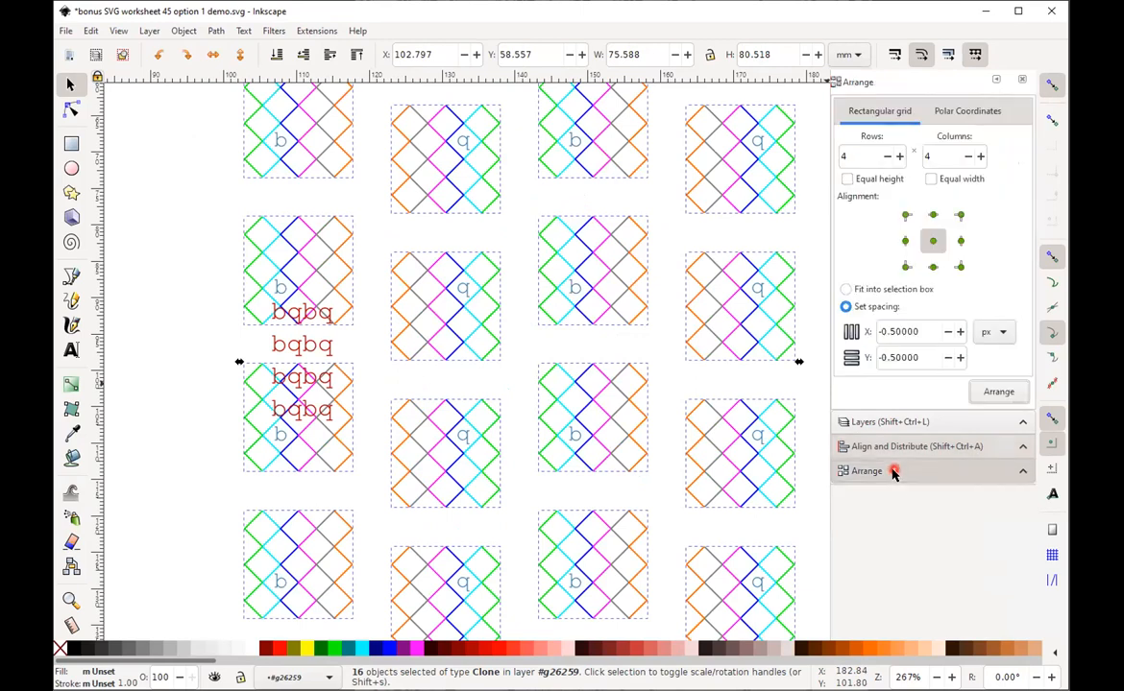
click(998, 392)
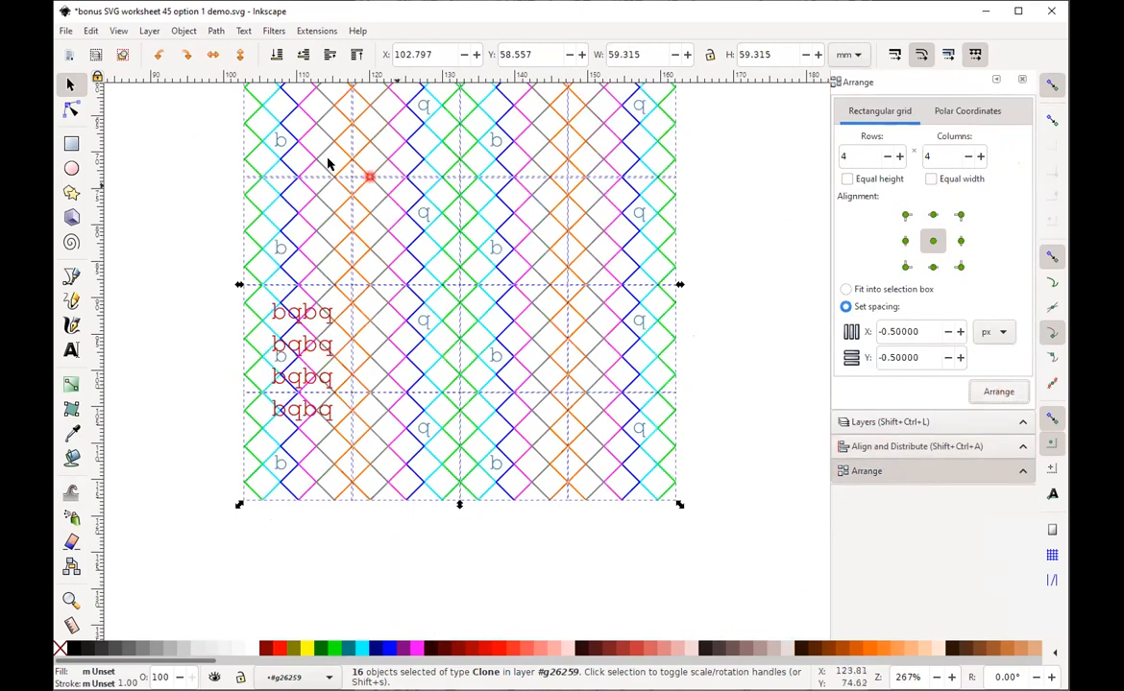
drag(293, 127, 455, 258)
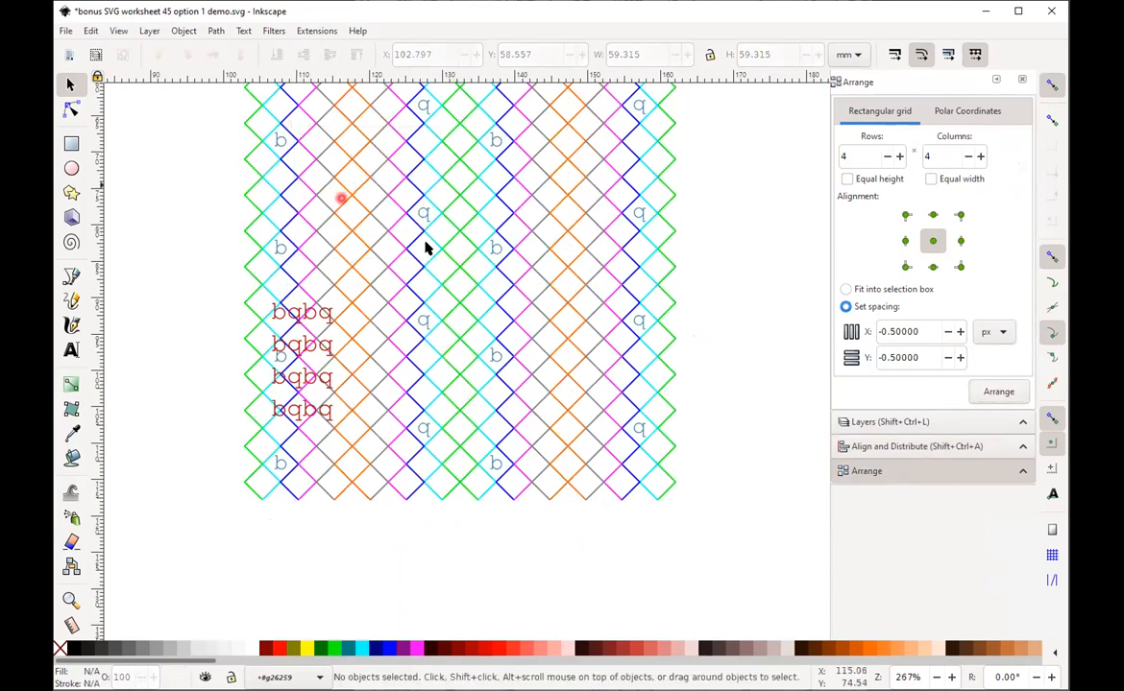
- Move all the bqbq tiles without their label to about X 118.2, Y 82.4 mm, clear of the label
drag(721, 523, 205, 145)
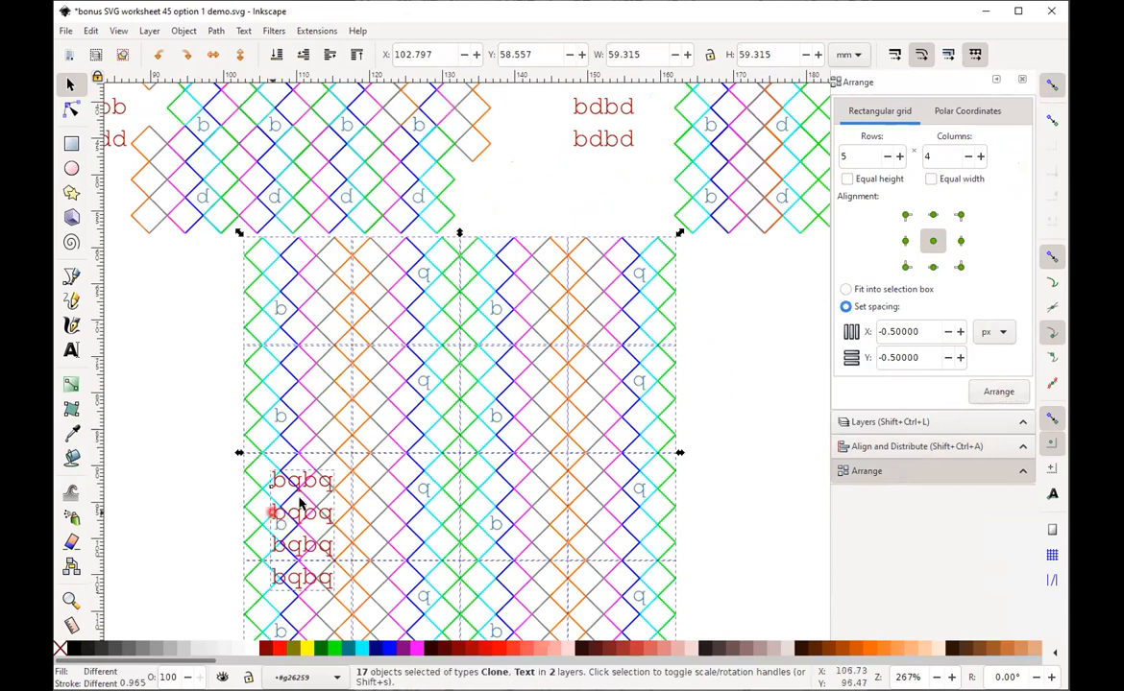
shift+click(257, 416)
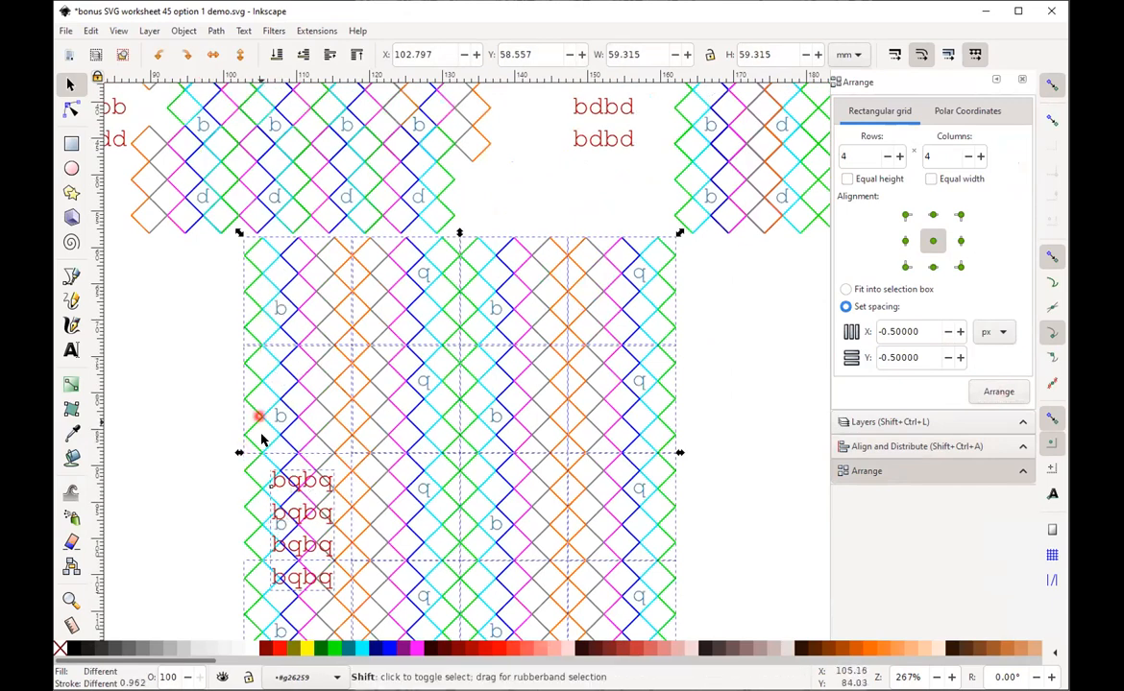
shift+click(287, 492)
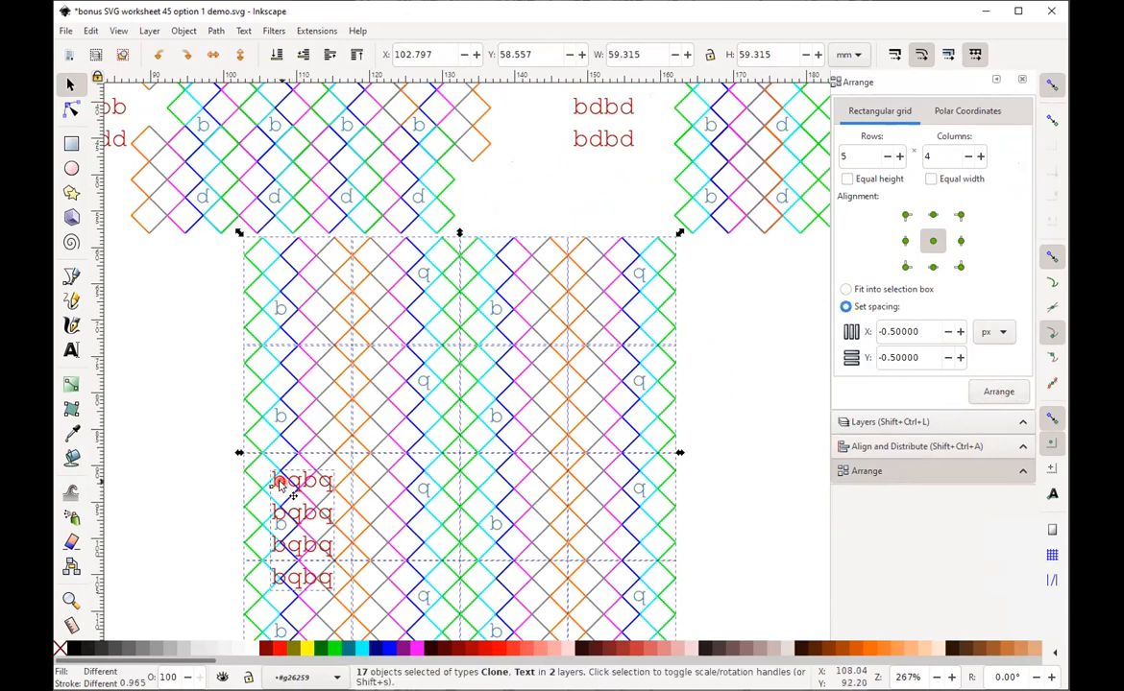
shift+click(279, 484)
mouse_move(366, 318)
mouse_down()
mouse_move(459, 394)
mouse_move(417, 446)
mouse_move(389, 442)
mouse_move(345, 471)
mouse_up()
shift+click(327, 481)
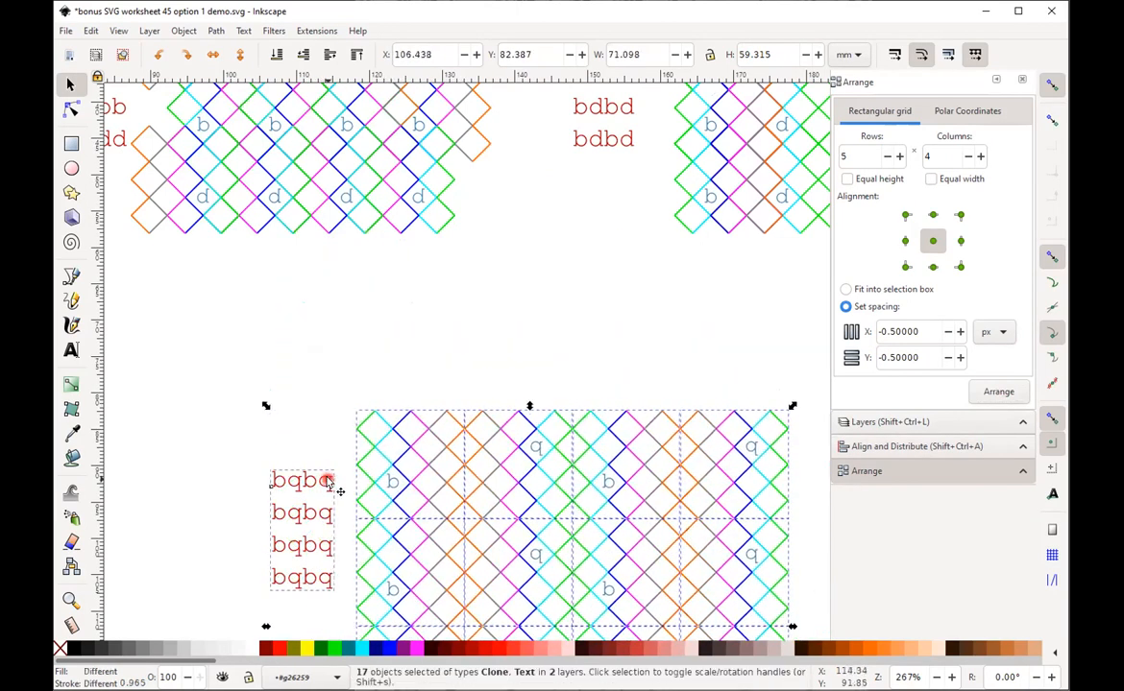
- Select only the first b and q tiles in the top row of the rearranged bqbq pattern
key(3)
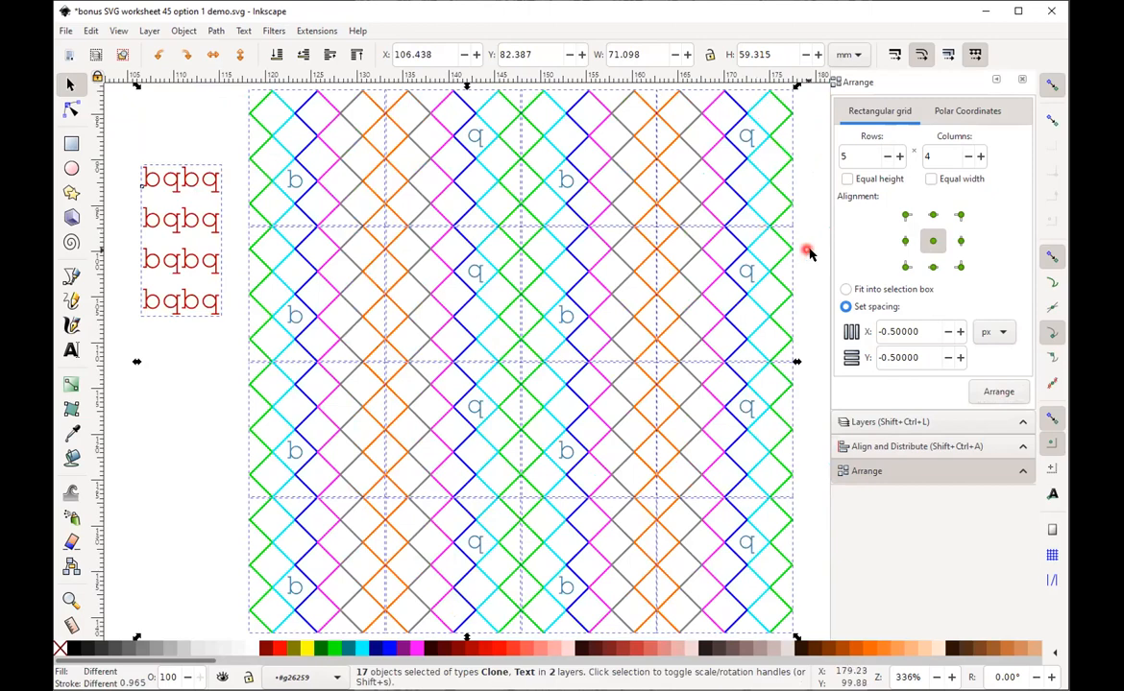
key(Escape)
click(936, 676)
click(936, 676)
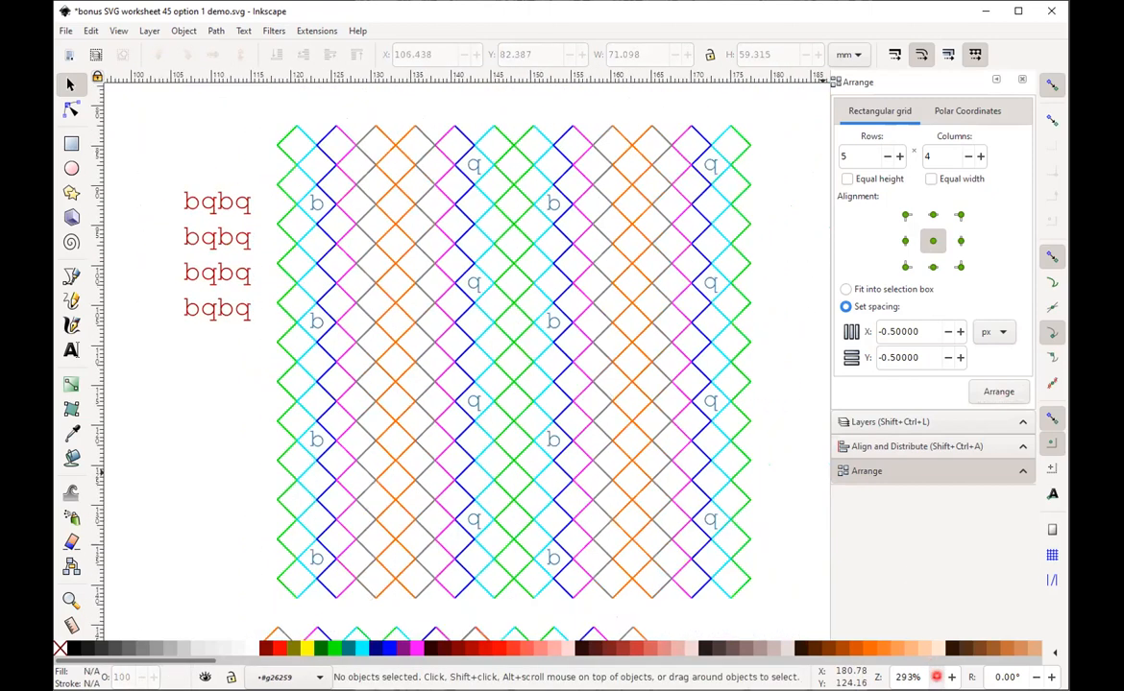
click(936, 676)
click(936, 676)
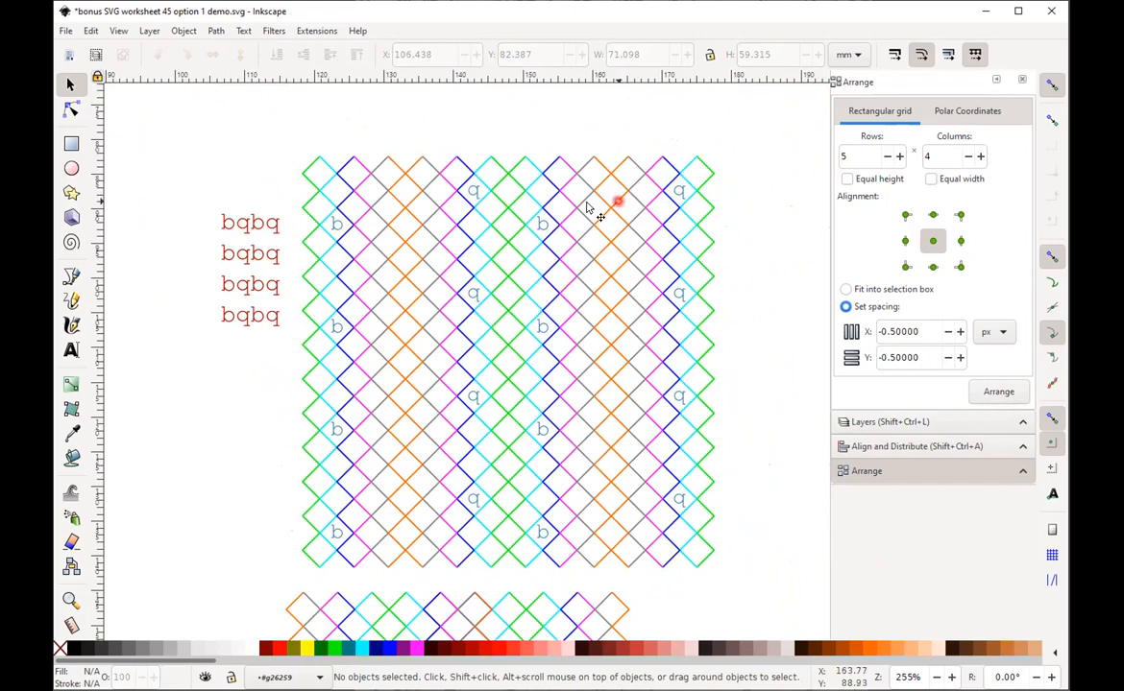
mouse_move(286, 137)
mouse_down()
mouse_move(461, 261)
mouse_move(574, 320)
mouse_up()
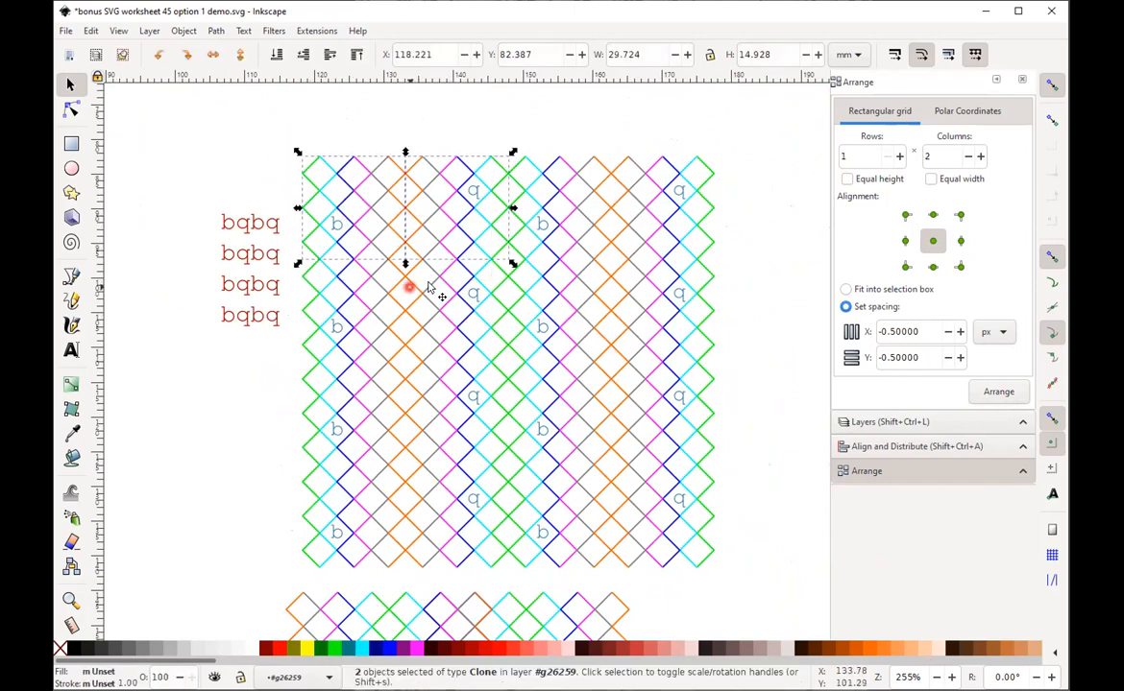
- Examine the seam between the first b and q tiles in the top row of the bqbq pattern
key(3)
click(497, 255)
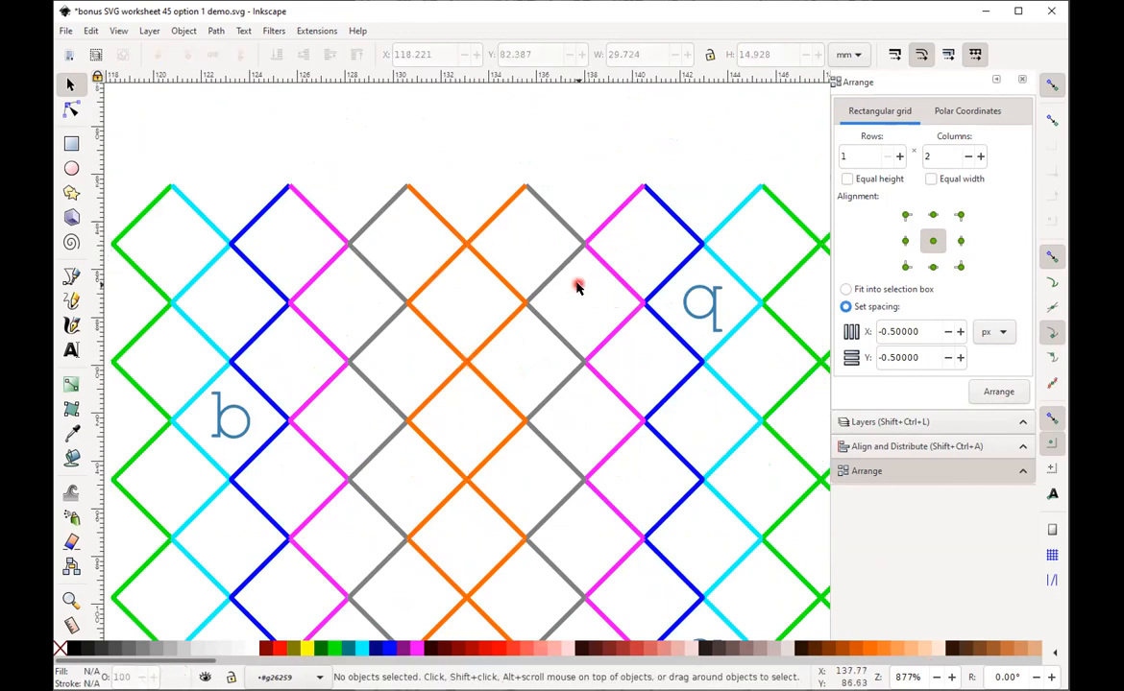
key(4)
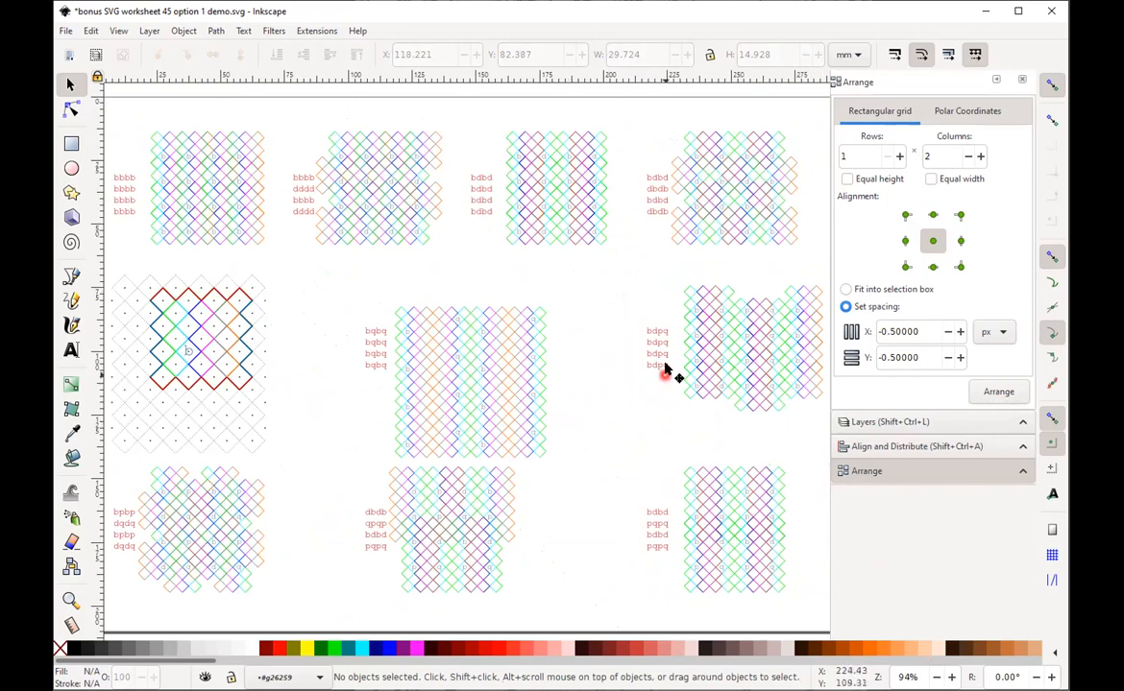
- Enter the alternating bdbd/dbdb pattern group and select all 16 of its tiles, leaving out the text label
drag(639, 125, 812, 252)
key(3)
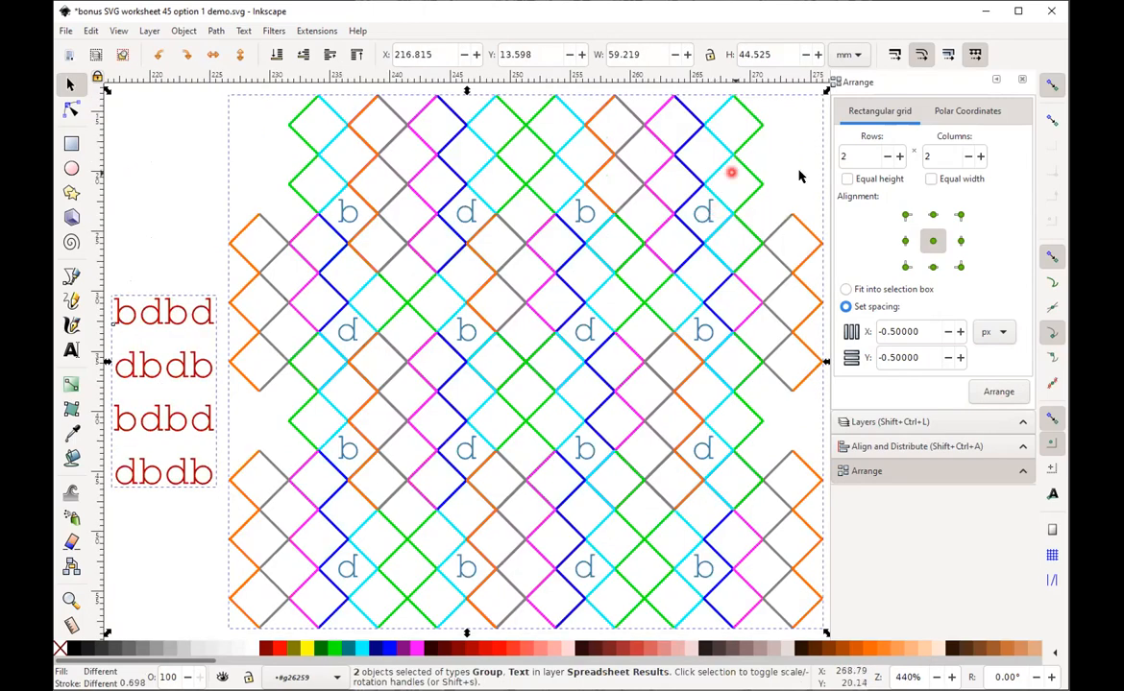
click(939, 677)
click(940, 677)
click(939, 677)
click(940, 677)
click(939, 677)
click(939, 677)
click(939, 677)
click(939, 677)
click(776, 484)
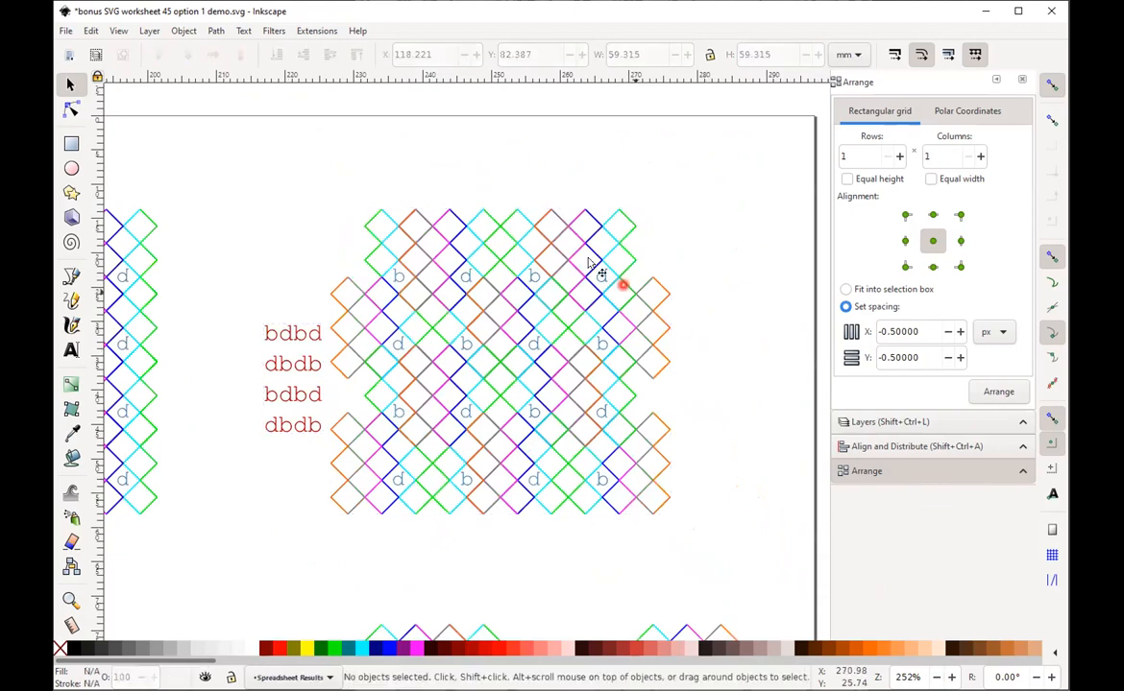
click(538, 288)
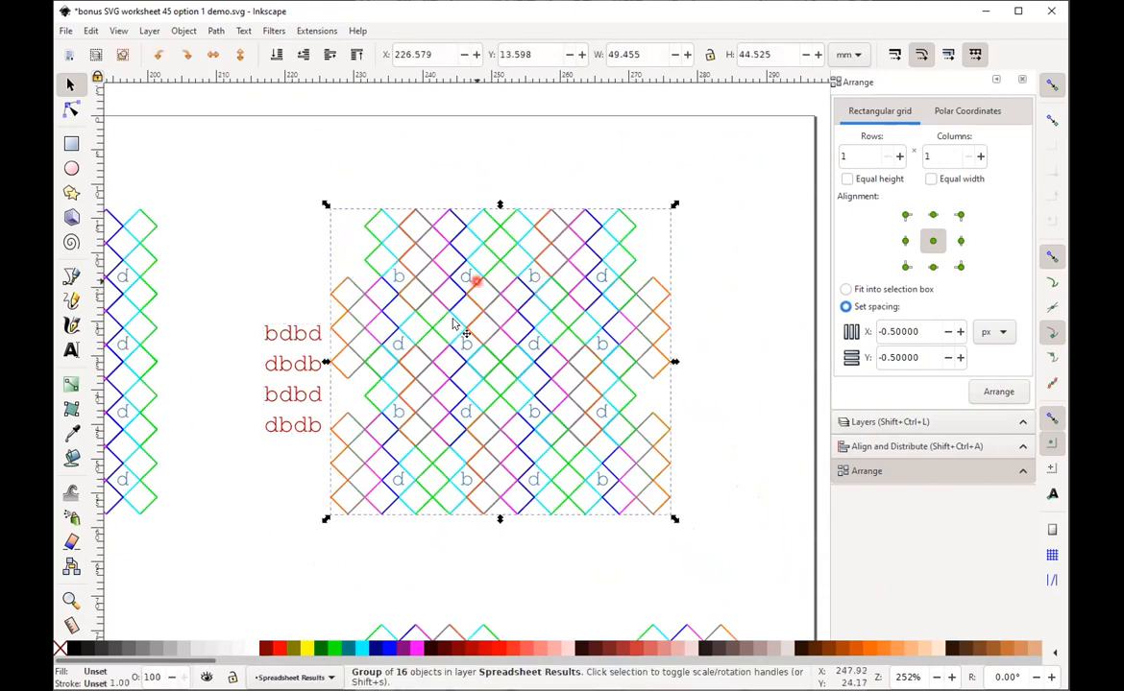
click(509, 308)
double_click(510, 308)
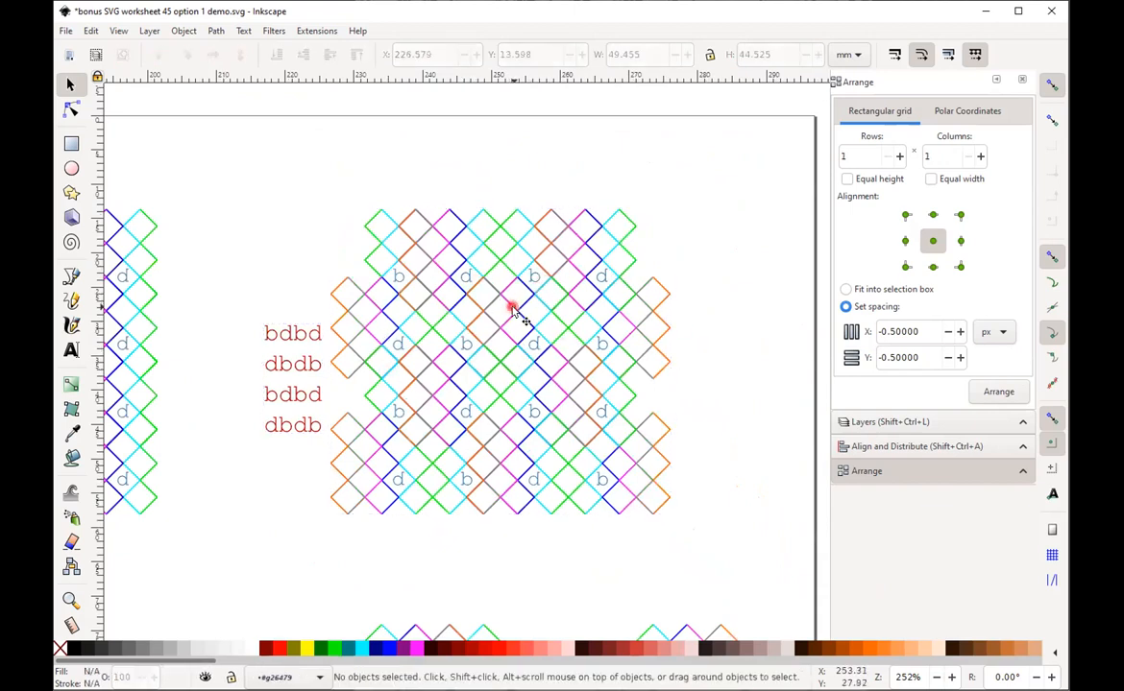
click(512, 314)
key(ctrl+a)
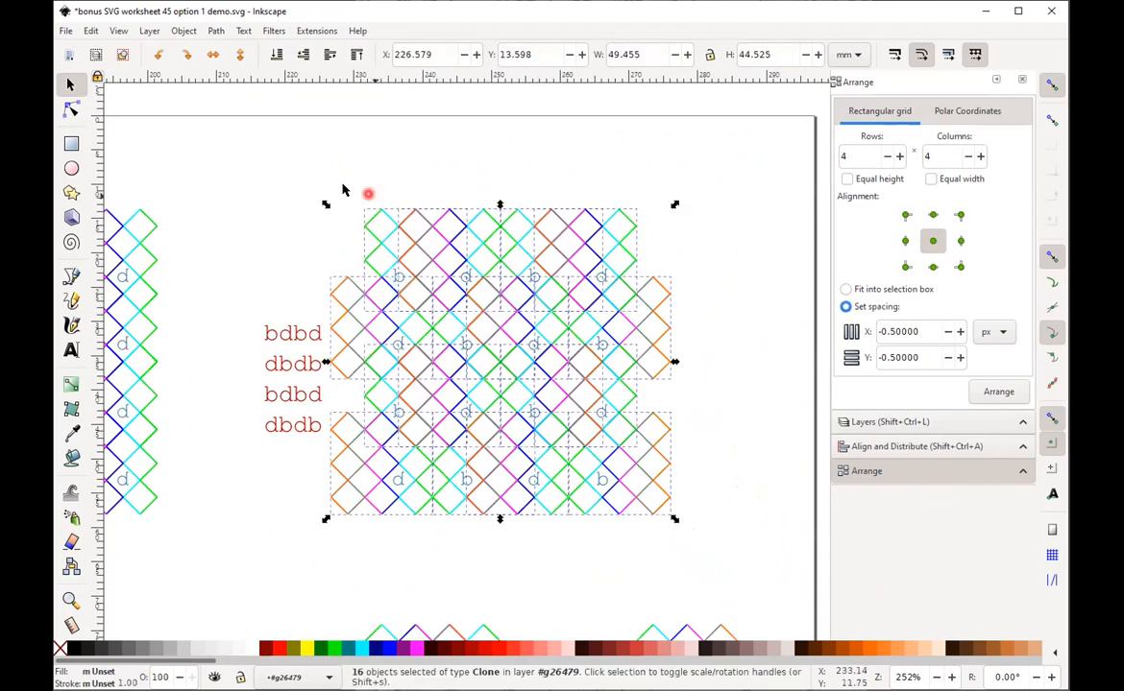
- Remove the overlaps between the selected bdbd/dbdb tiles using horizontal and vertical gaps of 20
click(90, 31)
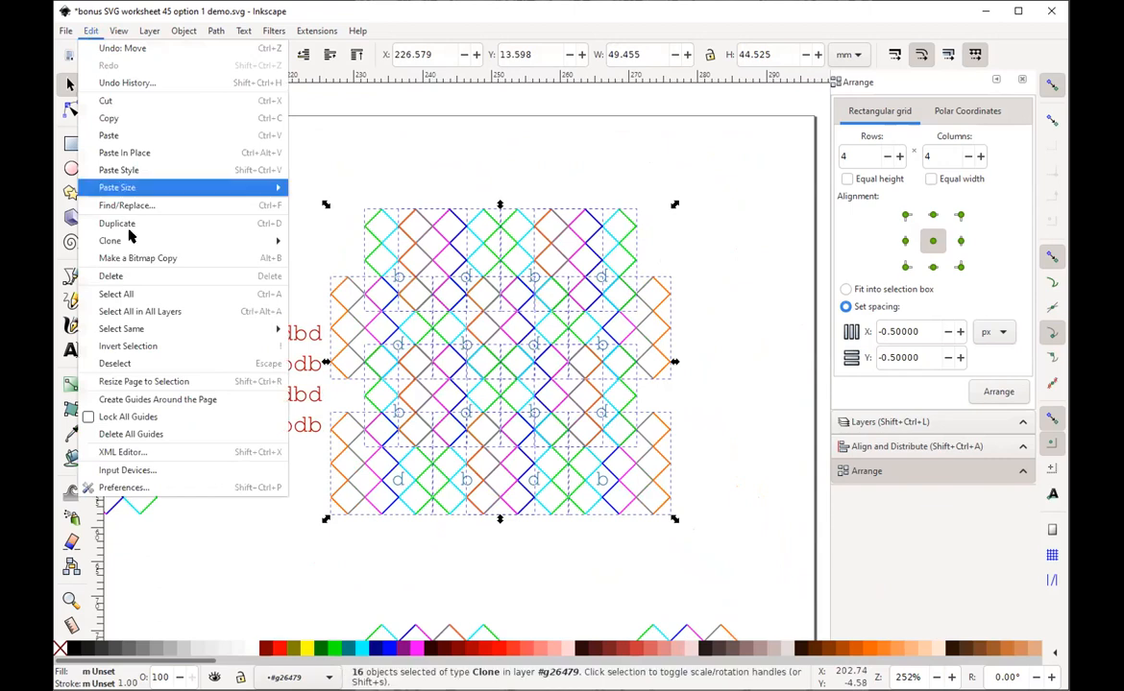
click(727, 256)
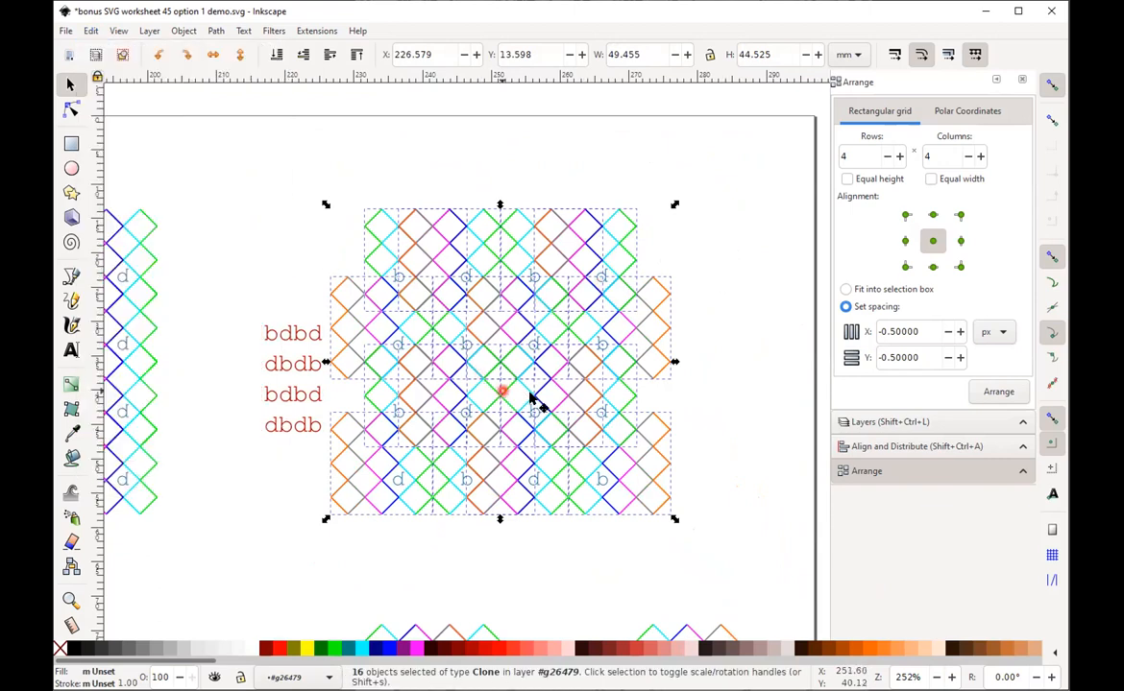
click(890, 448)
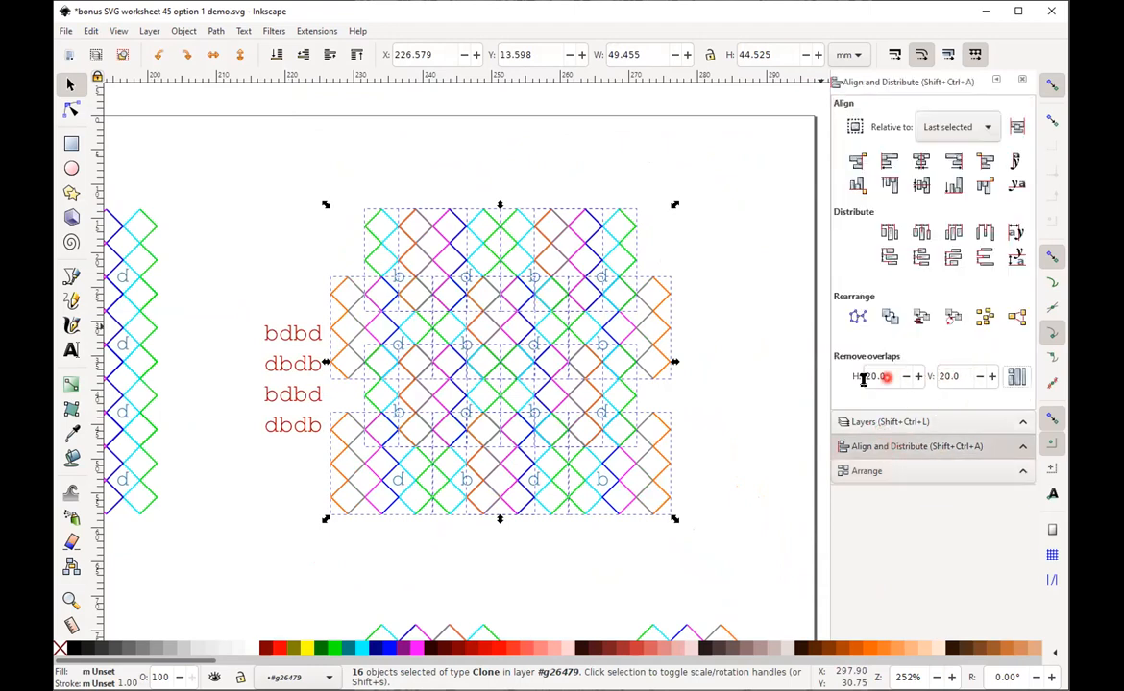
click(1020, 380)
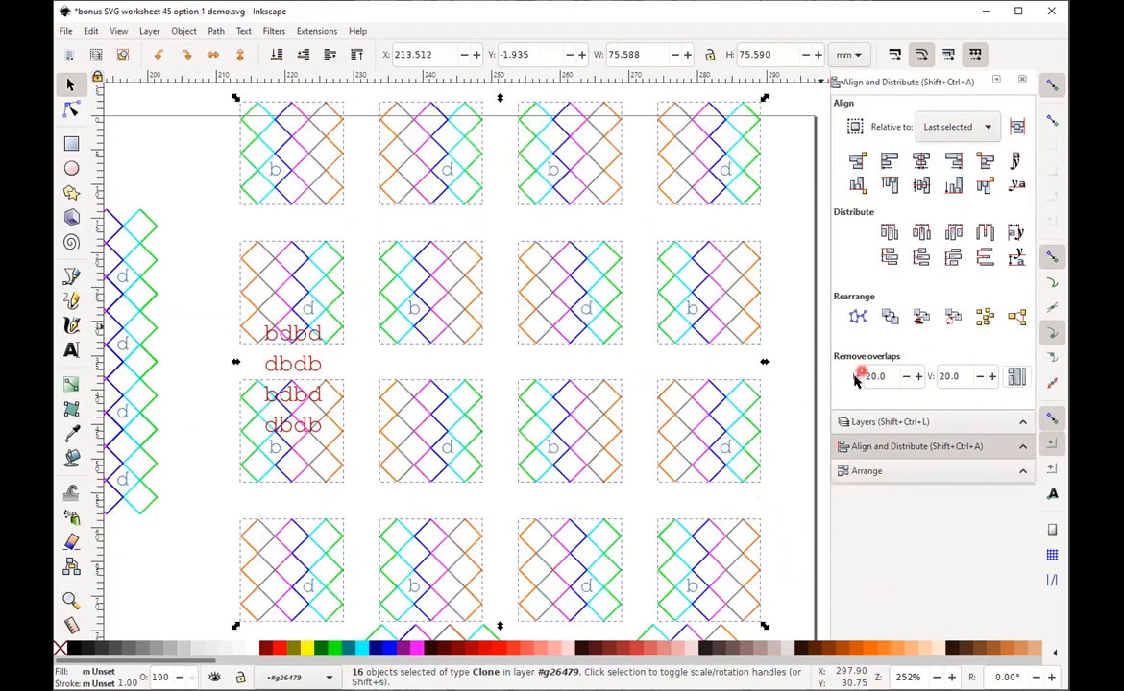
- Arrange the spread-out bdbd/dbdb tiles in a 4 by 4 rectangular grid with -0.5 px spacing in X and Y
click(870, 472)
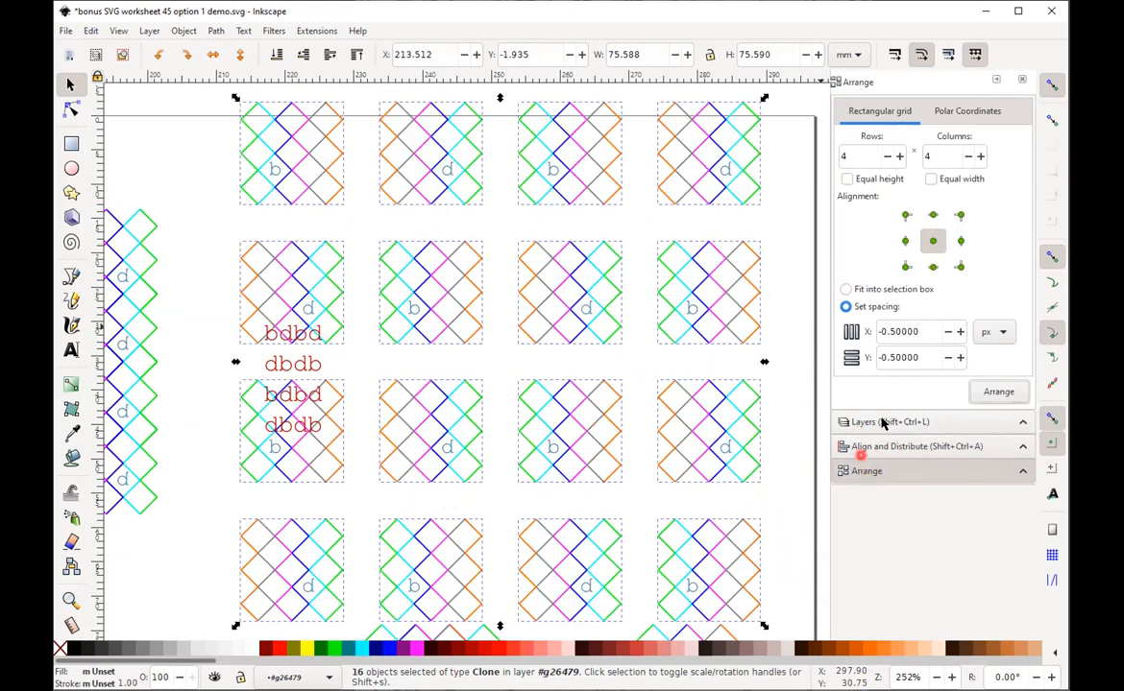
click(998, 384)
click(939, 155)
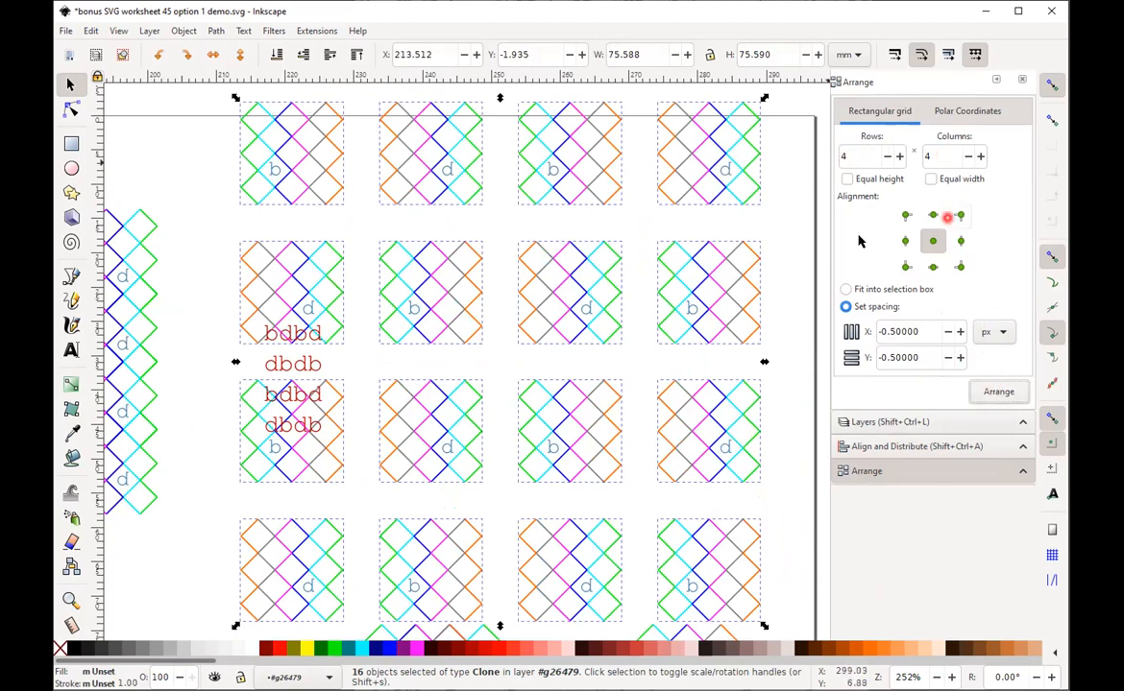
click(999, 392)
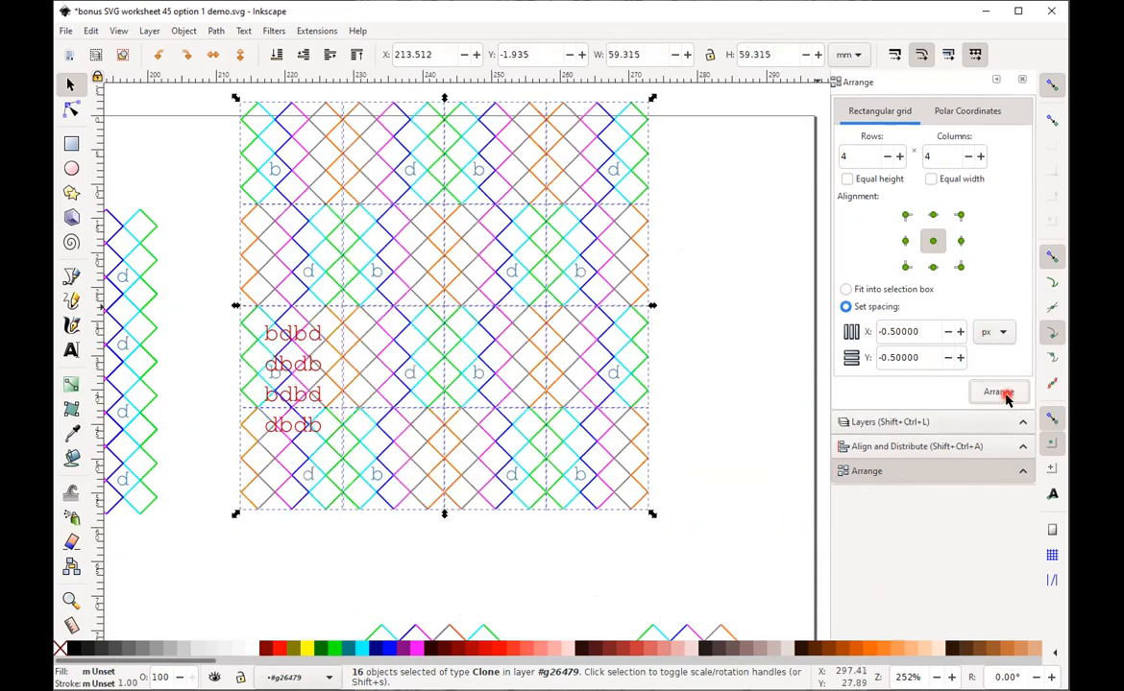
- Move the bdbd/dbdb tile grid to about X 229.0, Y 11.1 mm, clear of its label, and deselect it
mouse_move(297, 167)
mouse_down()
mouse_move(441, 283)
mouse_move(408, 264)
mouse_up()
drag(404, 260, 407, 259)
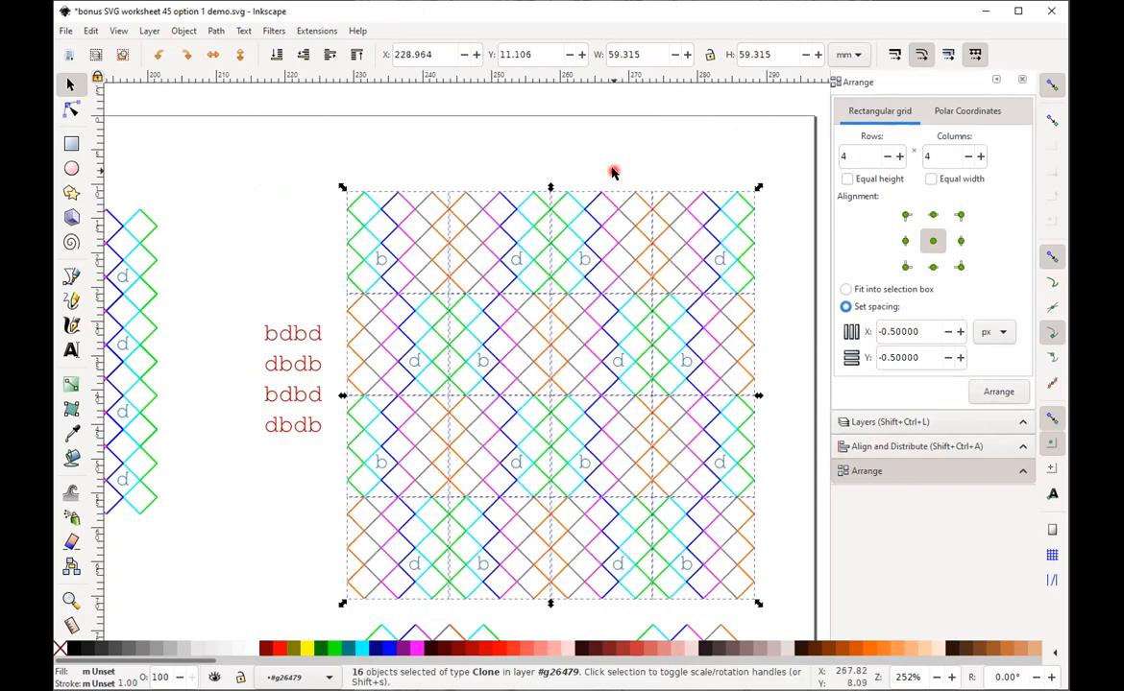
click(595, 181)
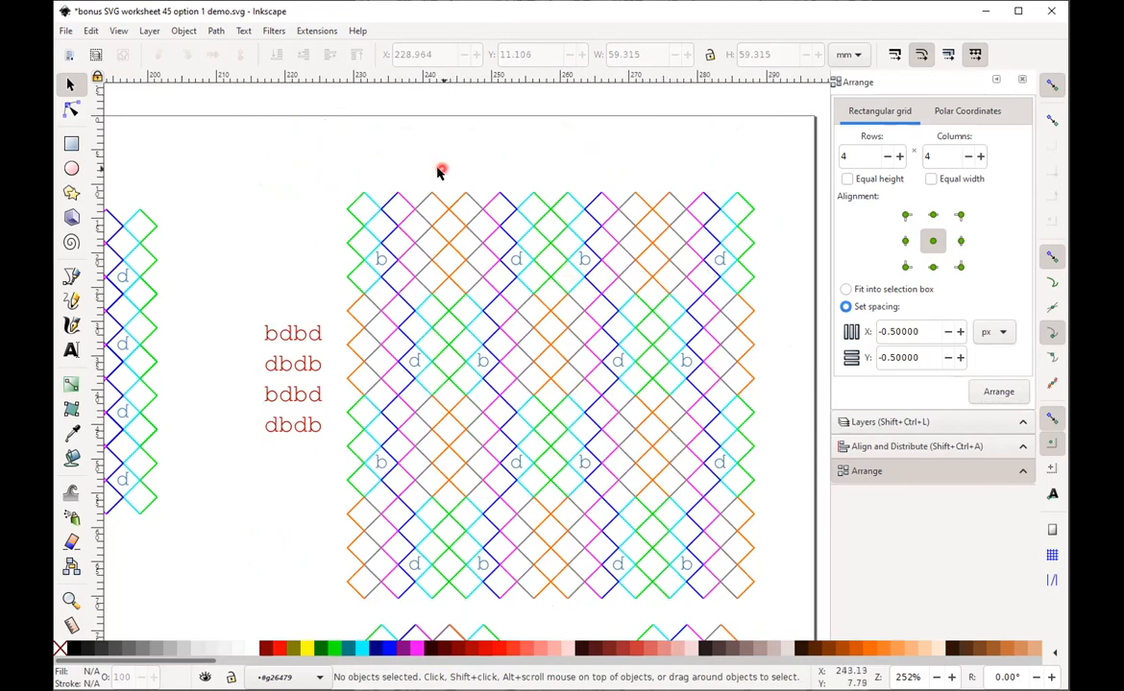
- Hide the Spreadsheet Results layer, show the Shift Row Results layer and make it the current layer
key(5)
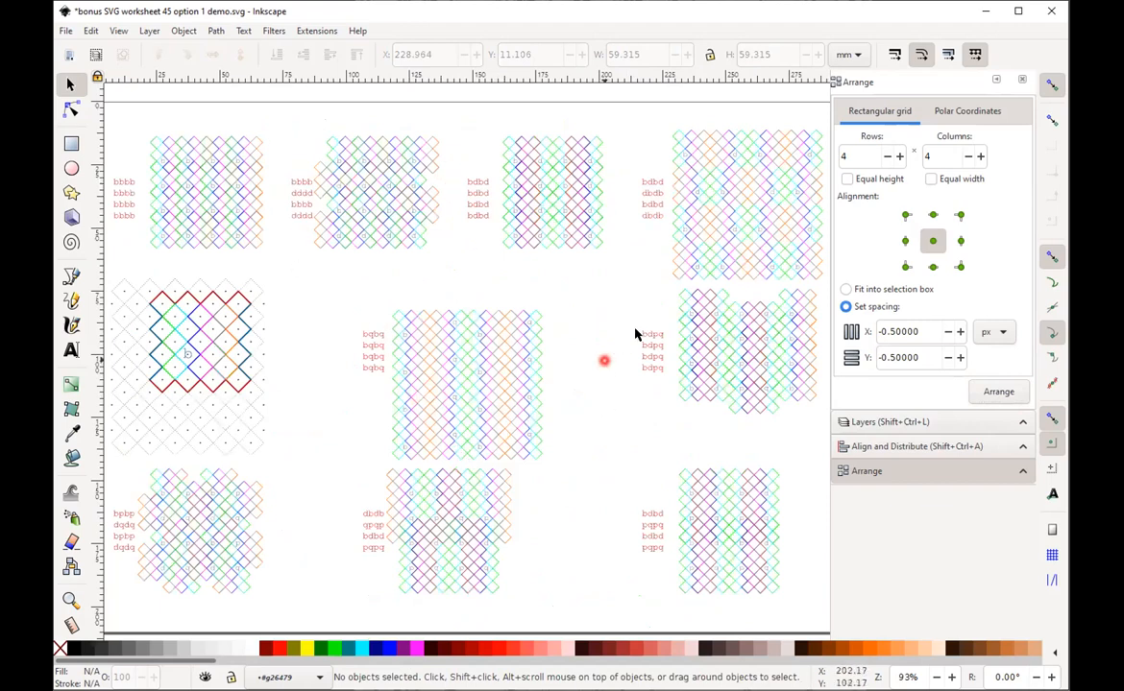
click(869, 425)
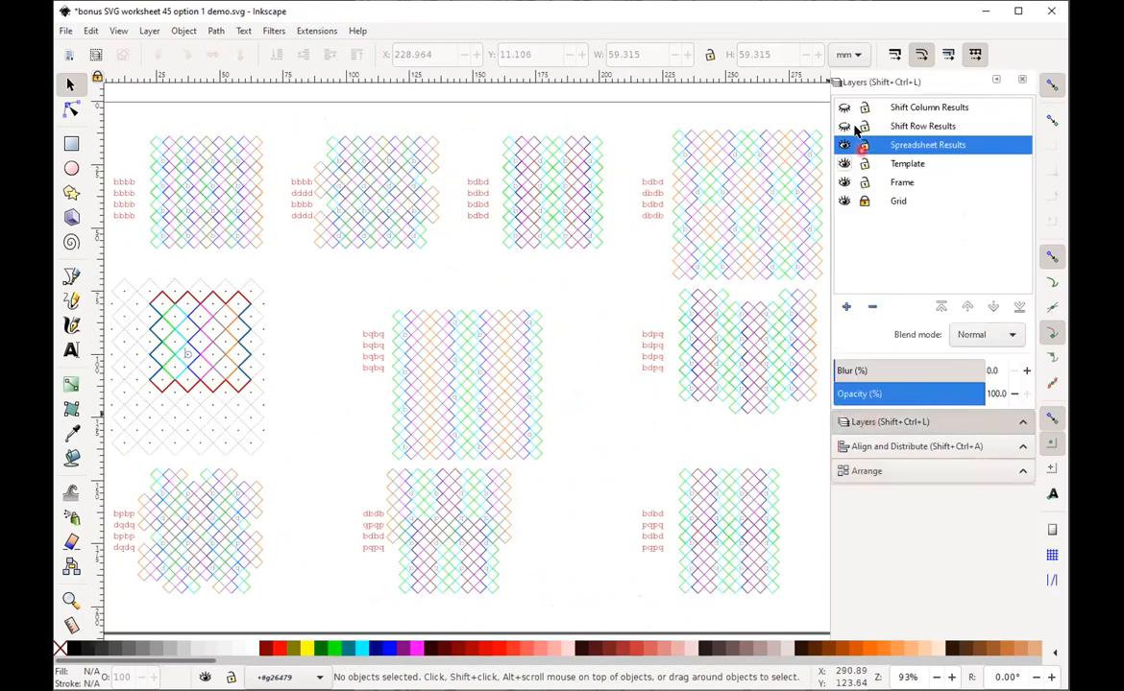
click(844, 145)
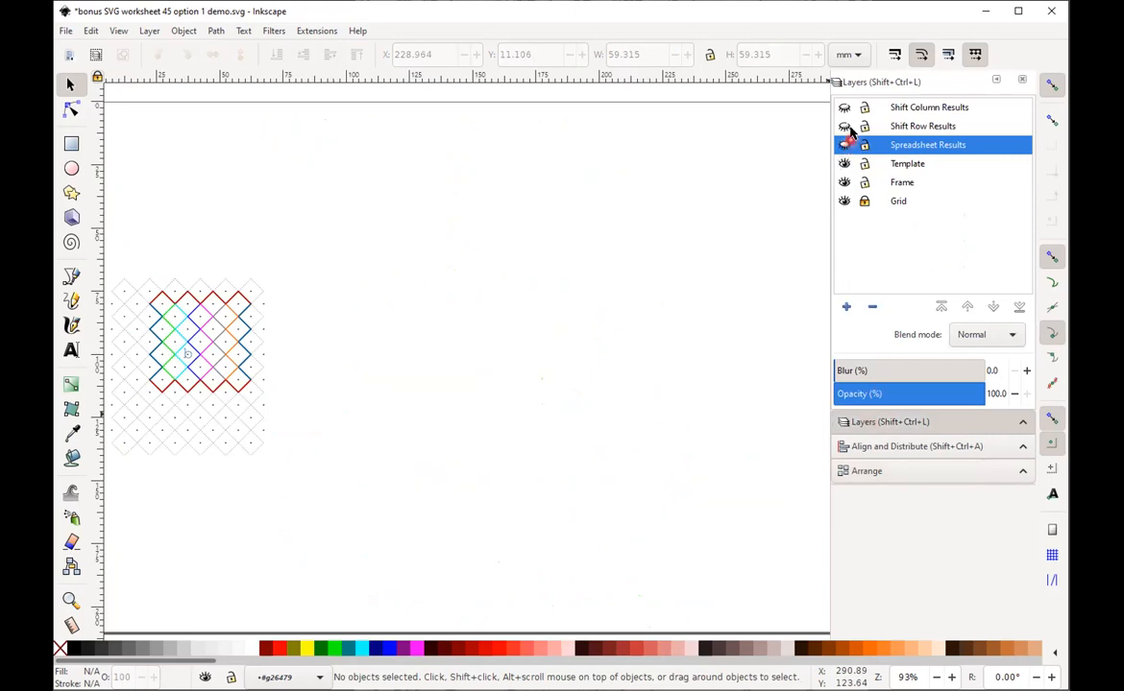
click(844, 127)
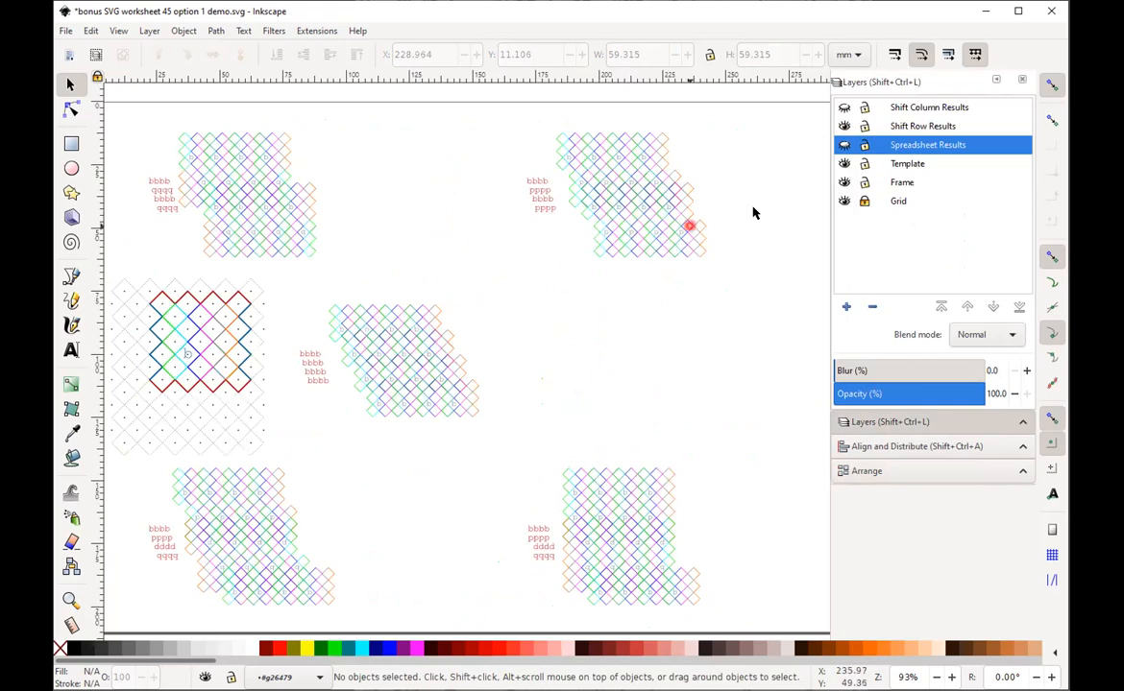
click(930, 129)
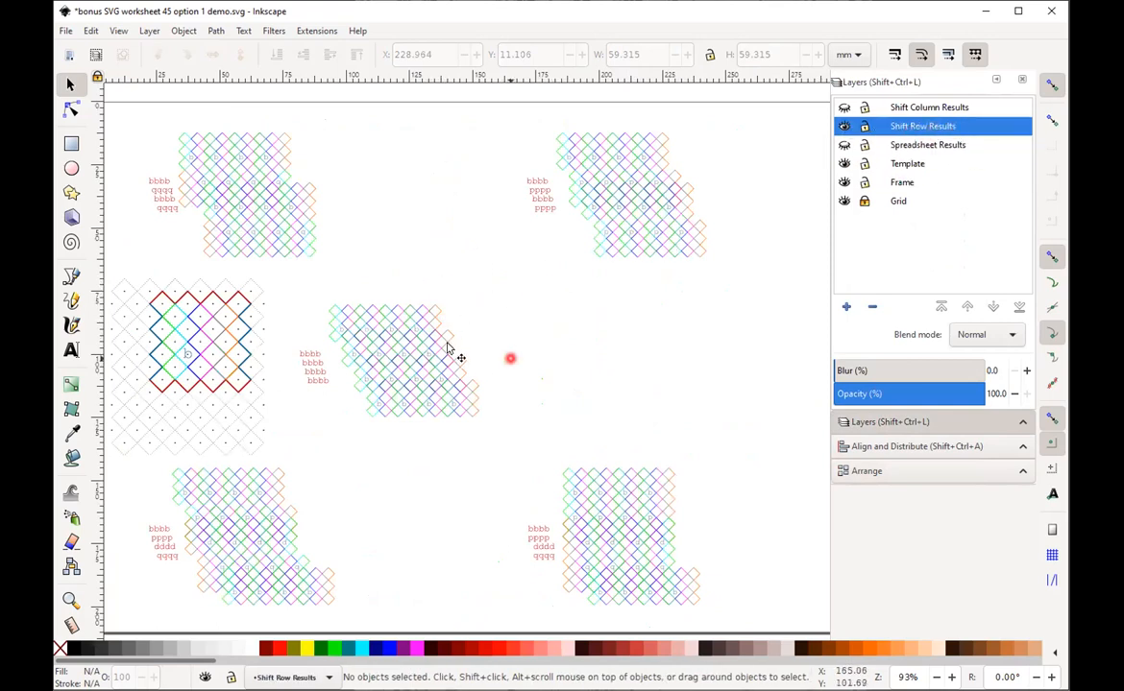
- Select the four b tiles inside the first row group of the shifted bbbb/pppp/bbbb/pppp pattern
drag(493, 122, 680, 277)
key(3)
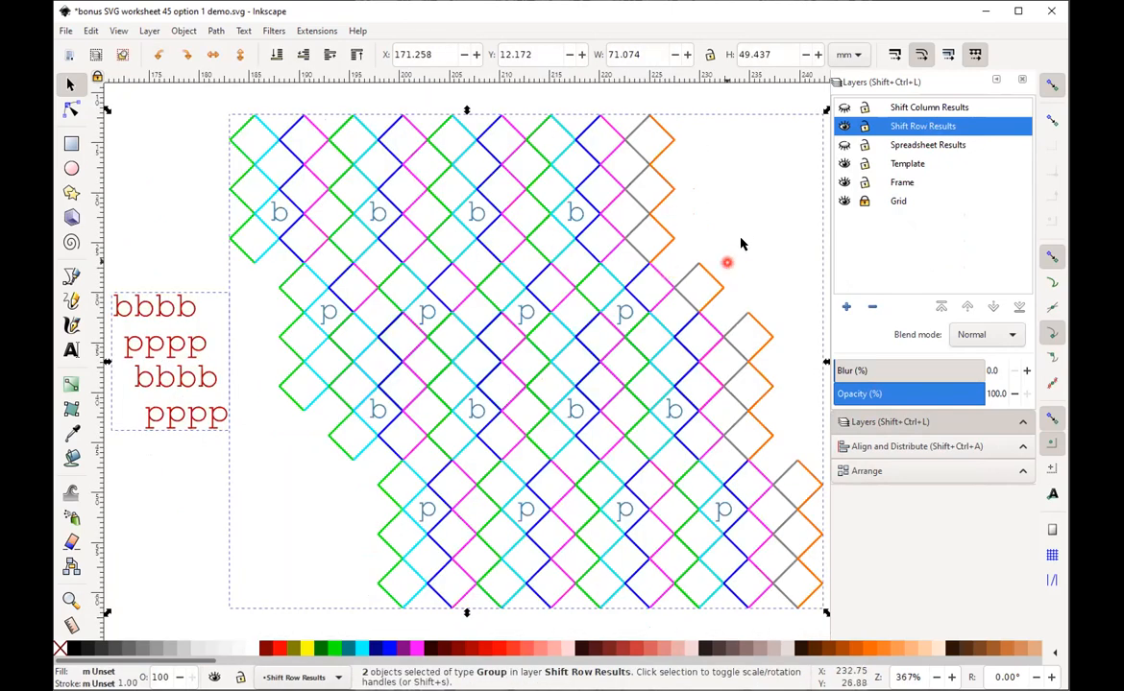
click(747, 219)
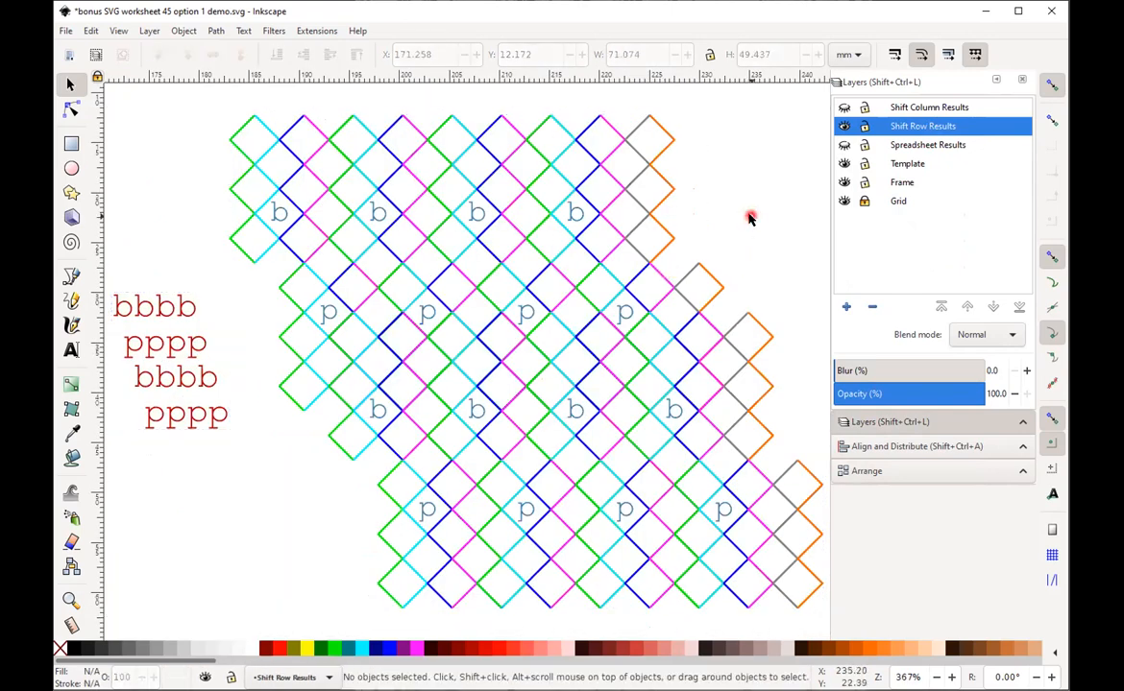
click(398, 227)
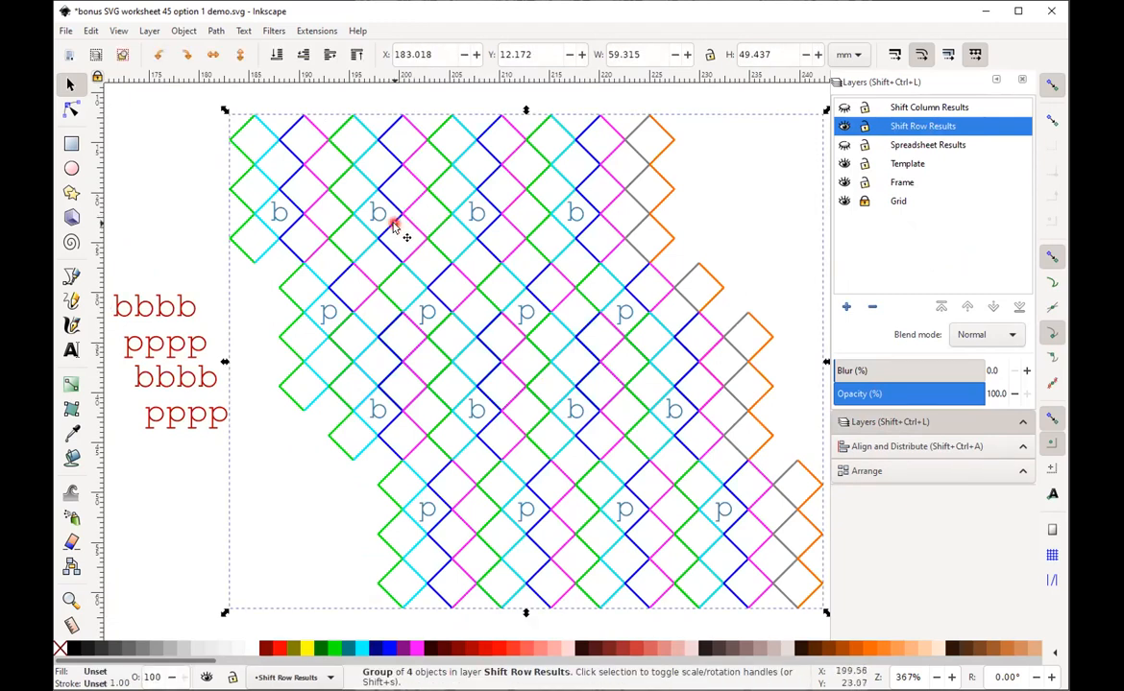
click(396, 226)
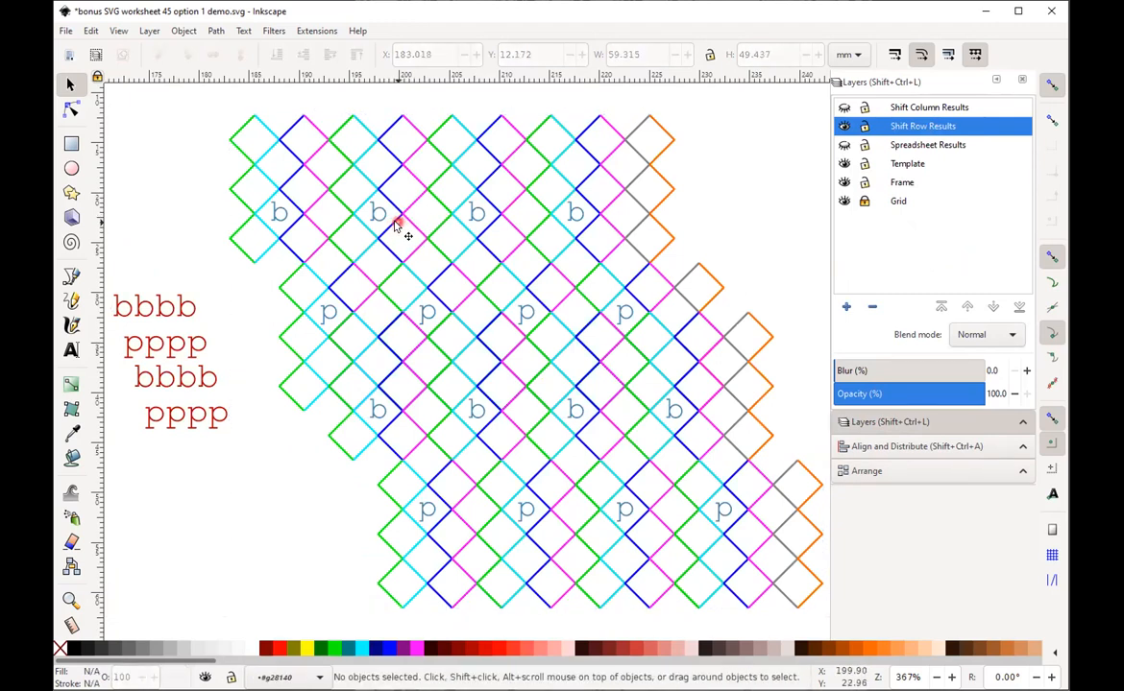
click(394, 224)
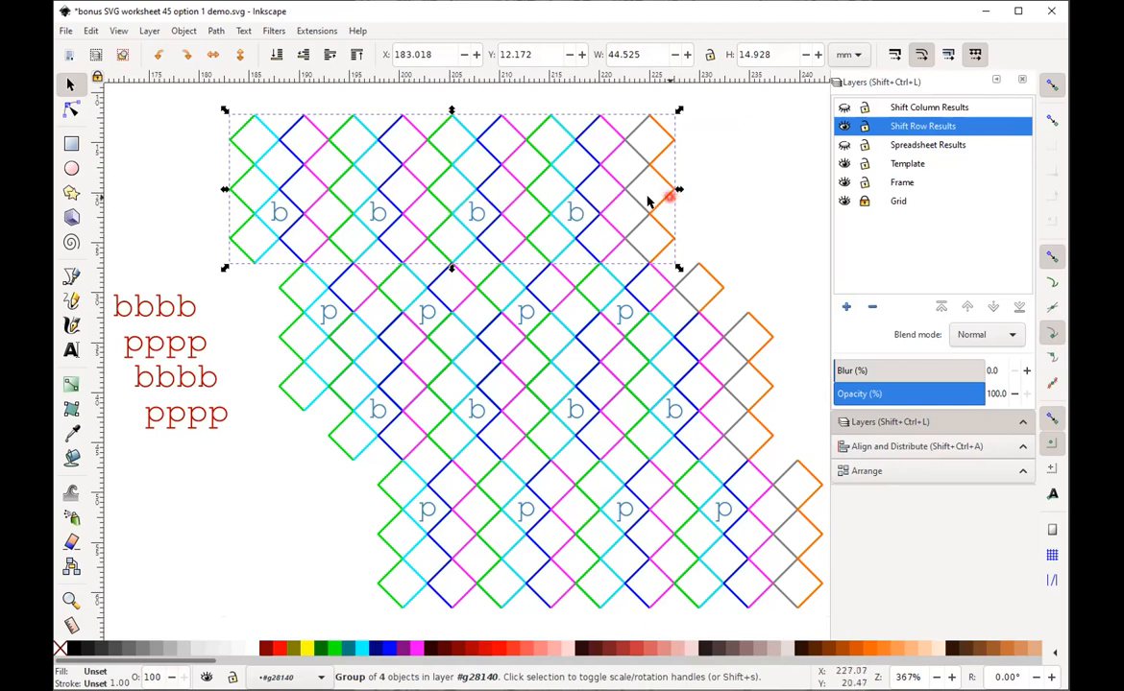
click(501, 212)
ctrl+click(500, 215)
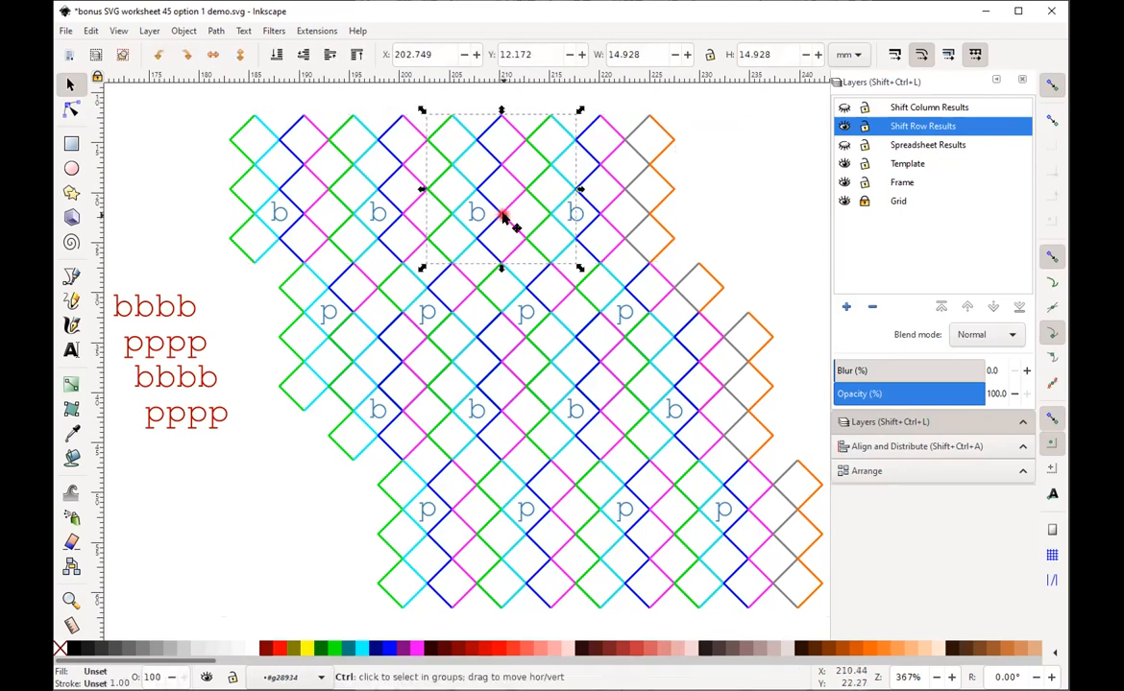
key(ctrl+a)
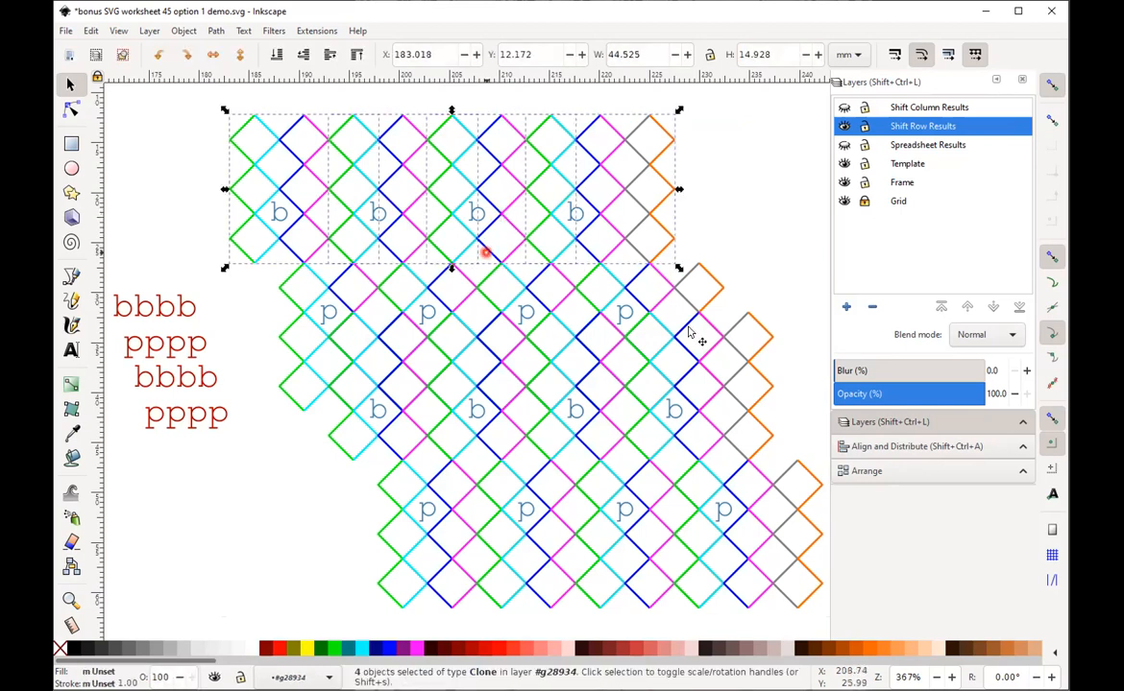
- Arrange the four b tiles of the first row in 1 row and 4 columns with -0.5 px spacing
click(889, 448)
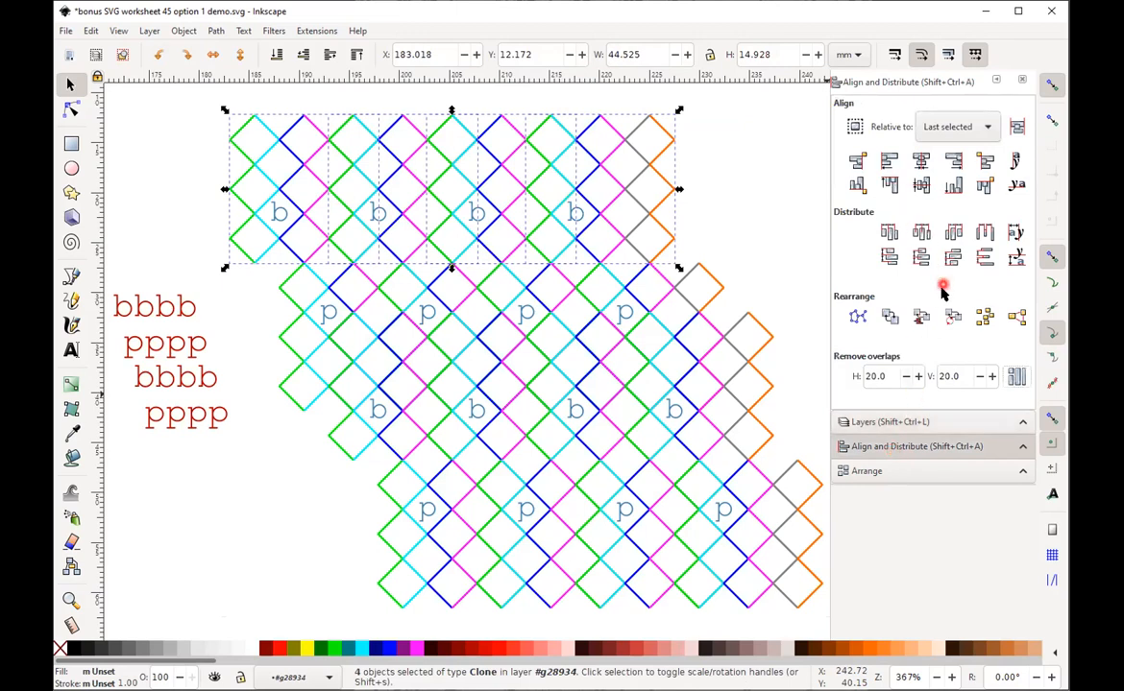
click(876, 470)
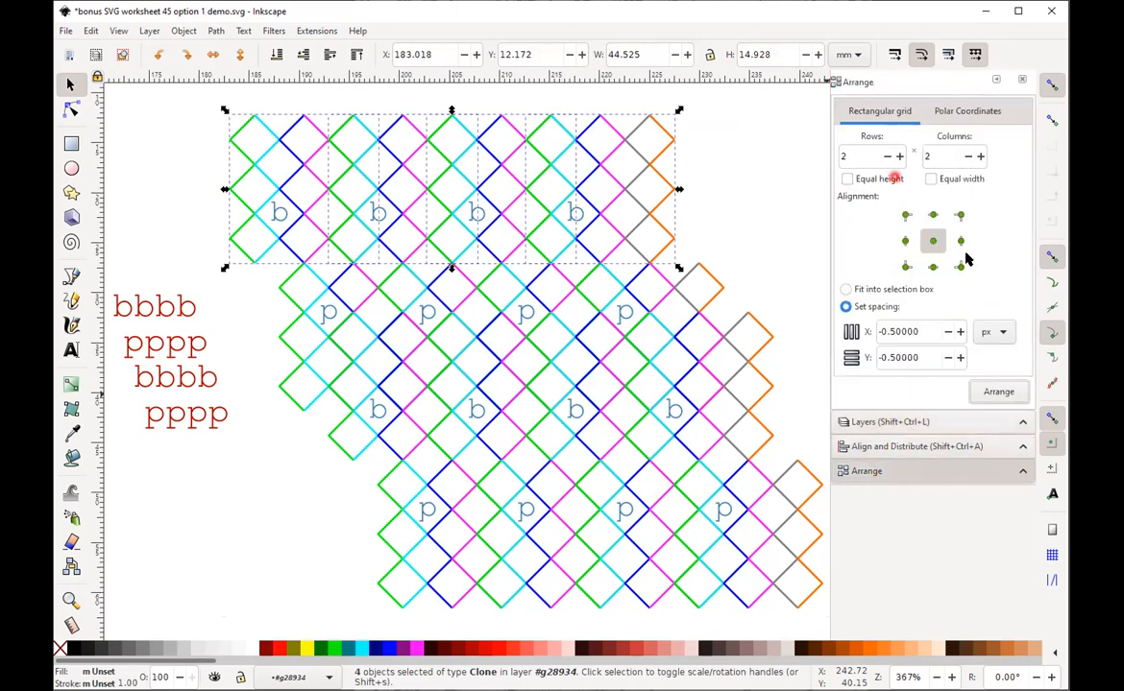
click(917, 446)
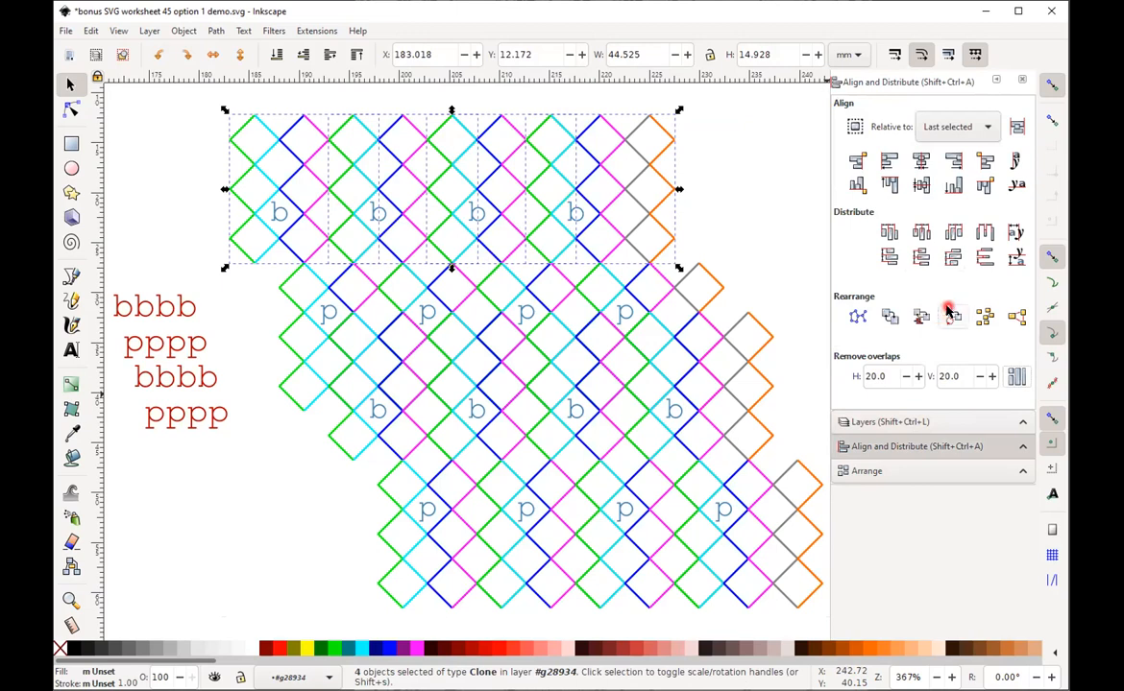
click(870, 473)
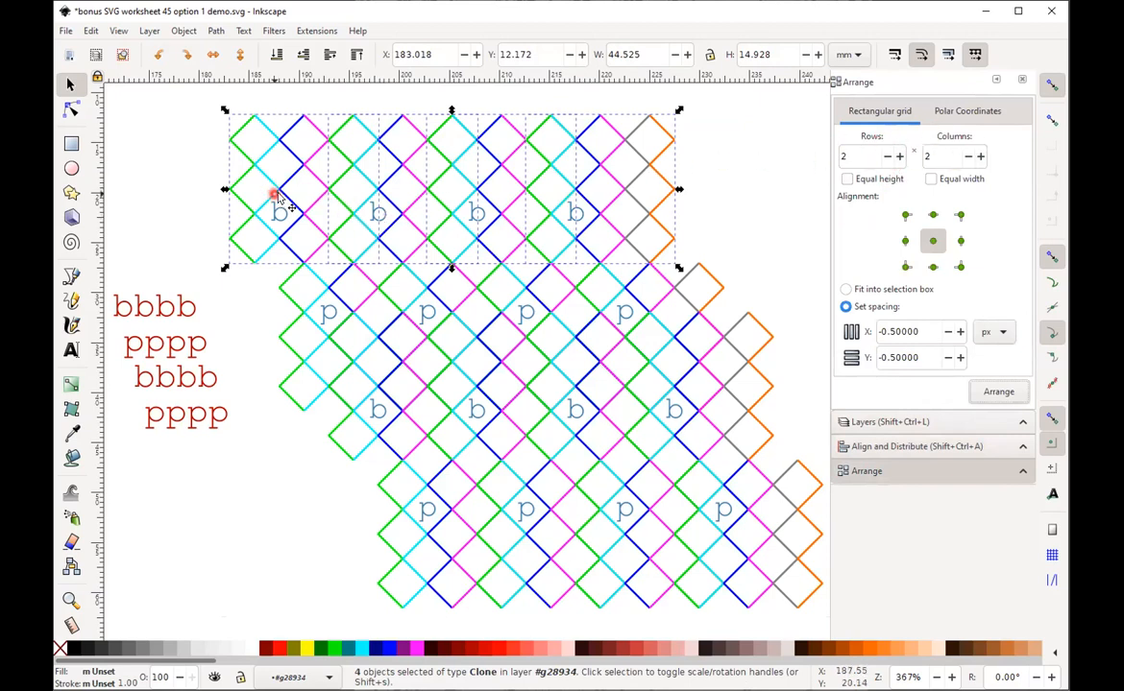
click(888, 156)
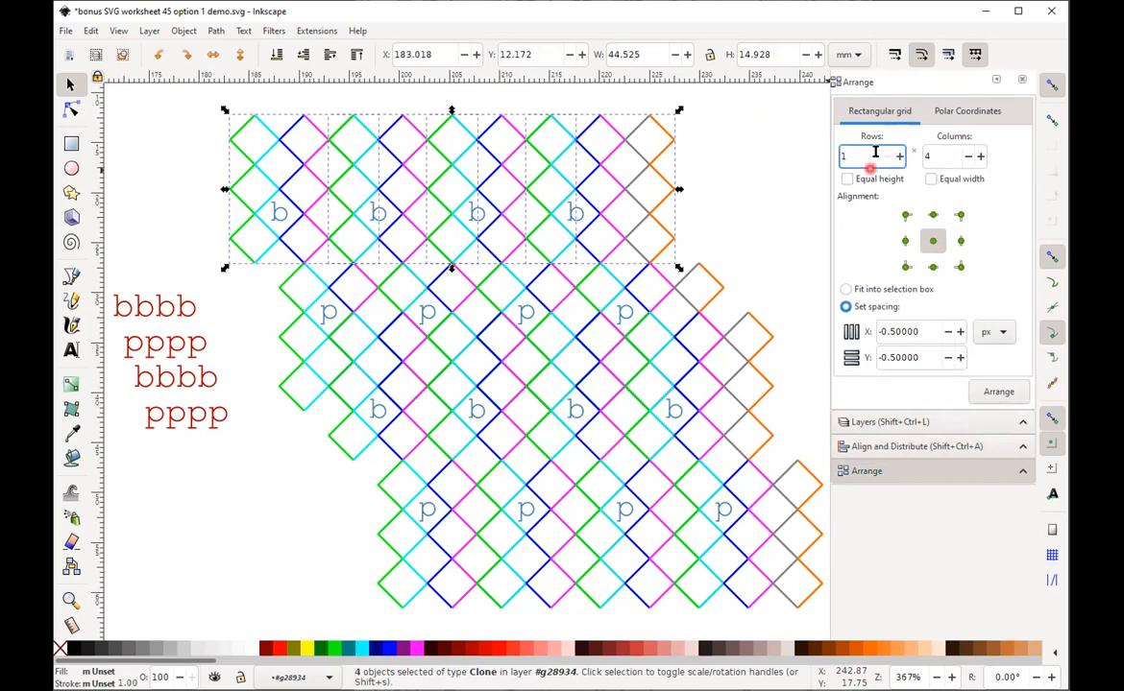
click(1018, 390)
- Arrange the four p tiles of the second row in 1 row and 4 columns with -0.5 px spacing
click(370, 299)
key(Escape)
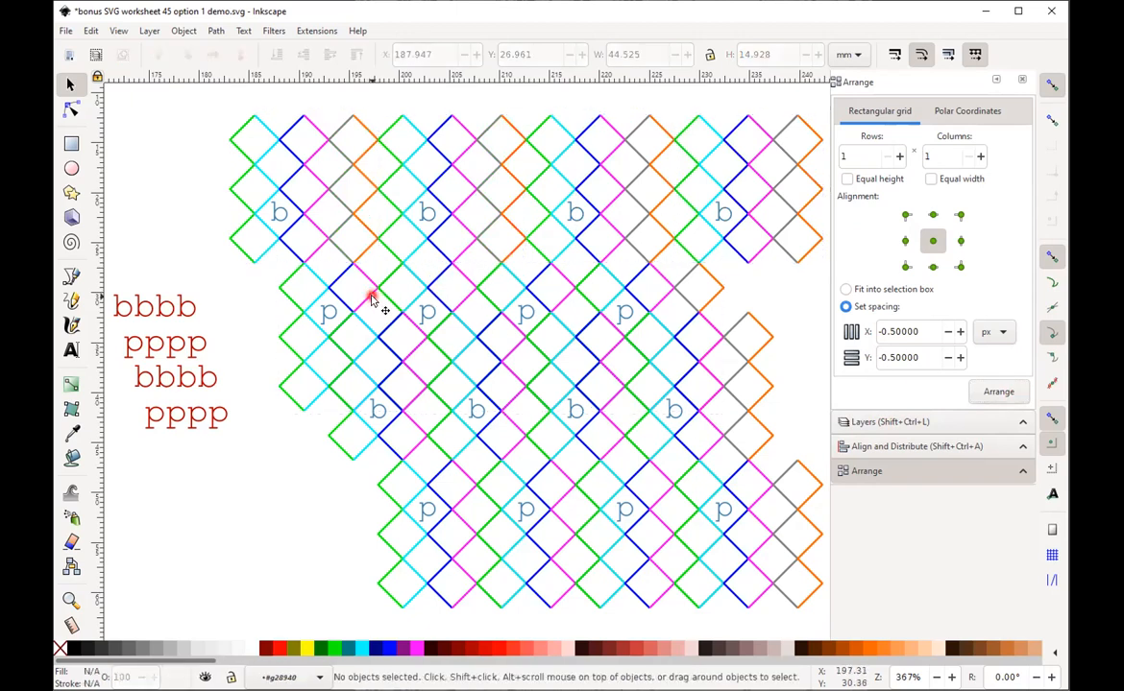
key(ctrl+a)
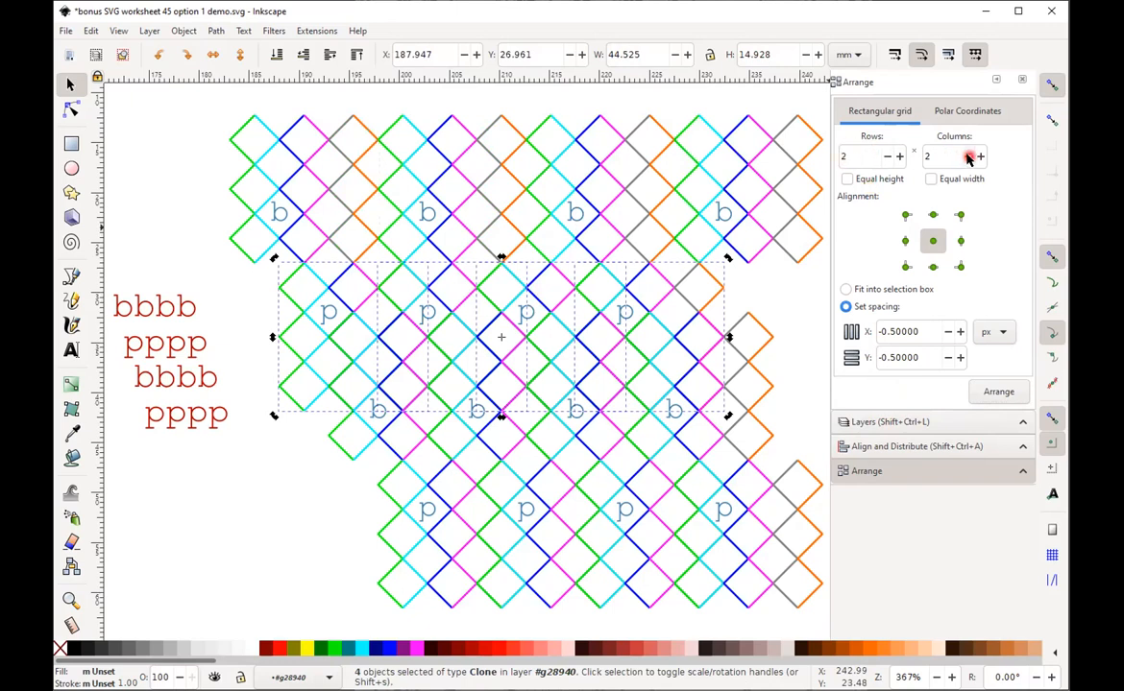
click(888, 157)
click(996, 392)
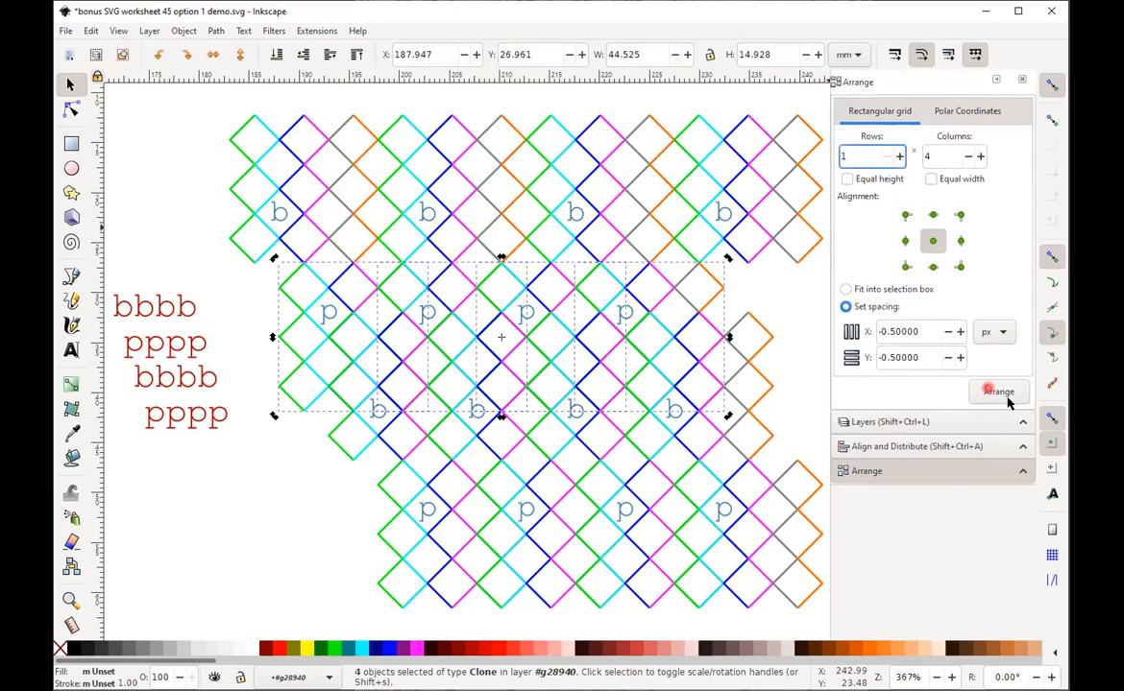
- Arrange the four b tiles of the third row in 1 row and 4 columns with -0.5 px spacing
click(386, 447)
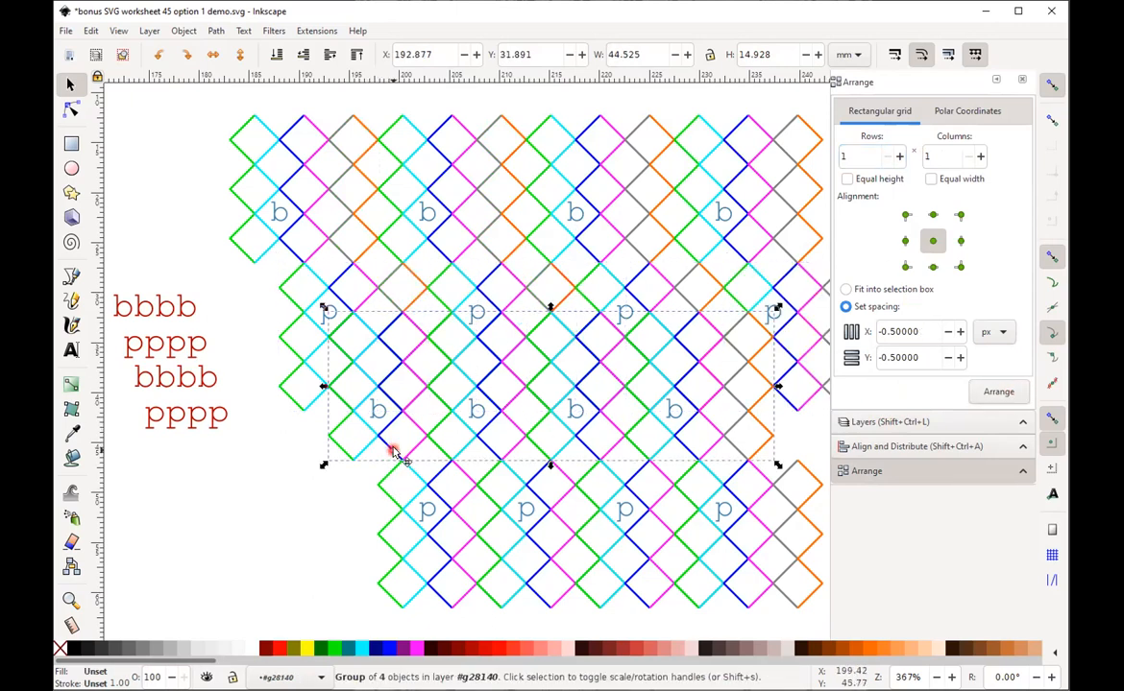
click(393, 451)
click(393, 451)
key(ctrl+shift+g)
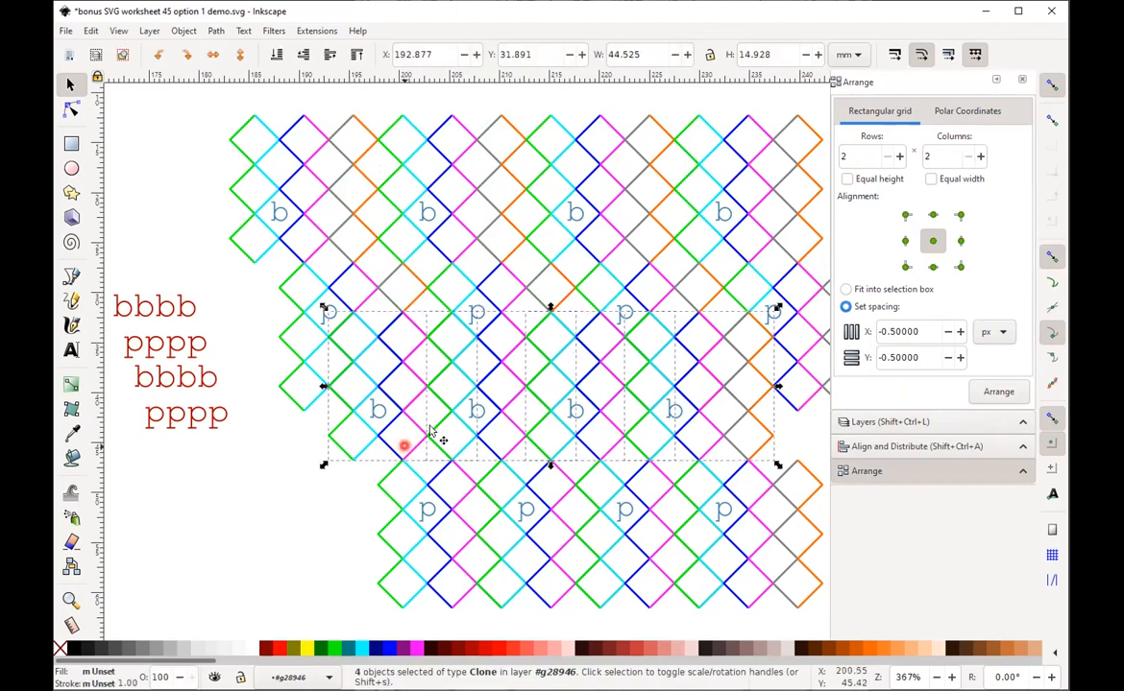
click(894, 157)
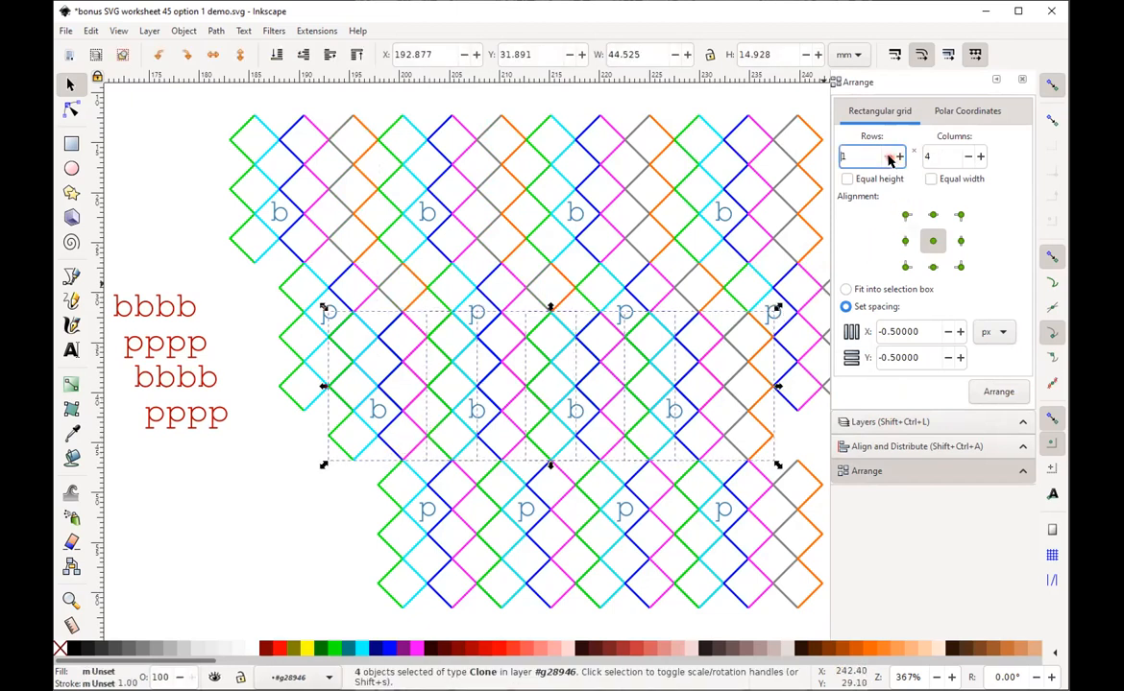
click(999, 392)
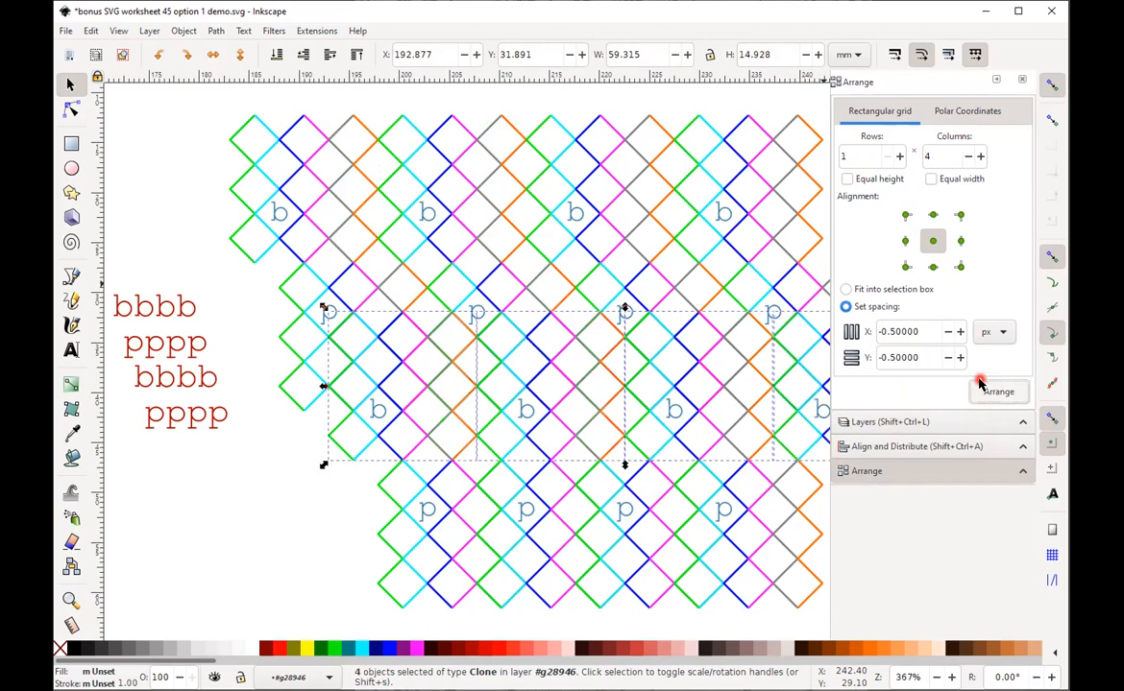
- Arrange the four p tiles of the fourth row in 1 row and 4 columns with -0.5 px spacing
click(397, 502)
double_click(397, 507)
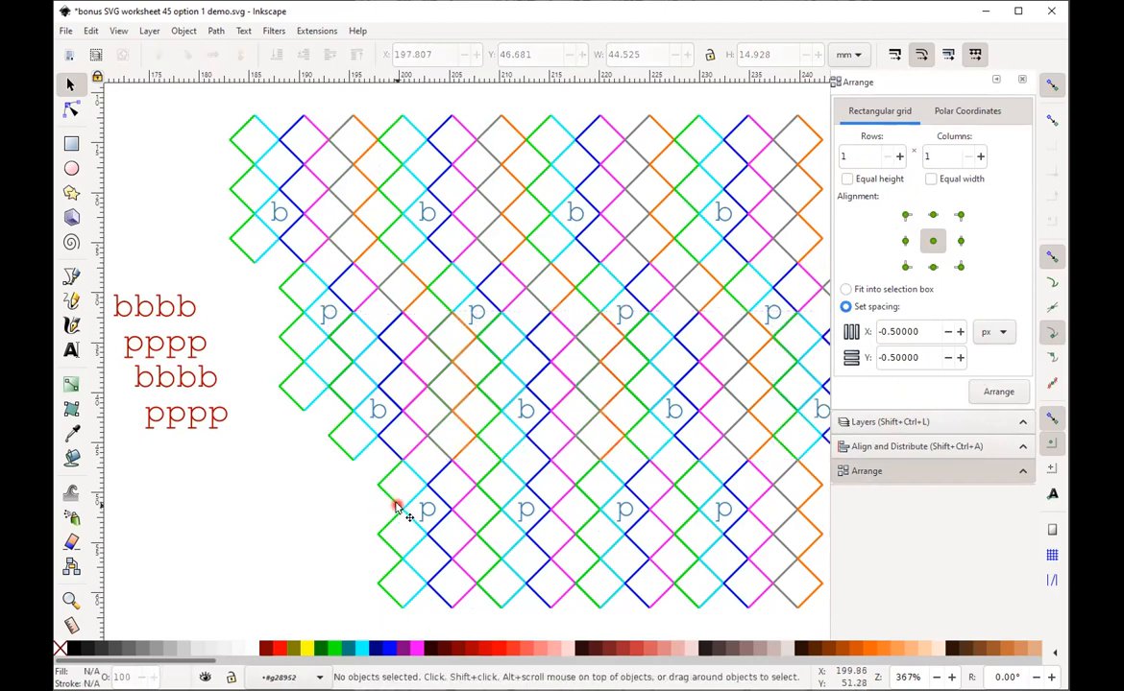
key(ctrl+a)
click(966, 156)
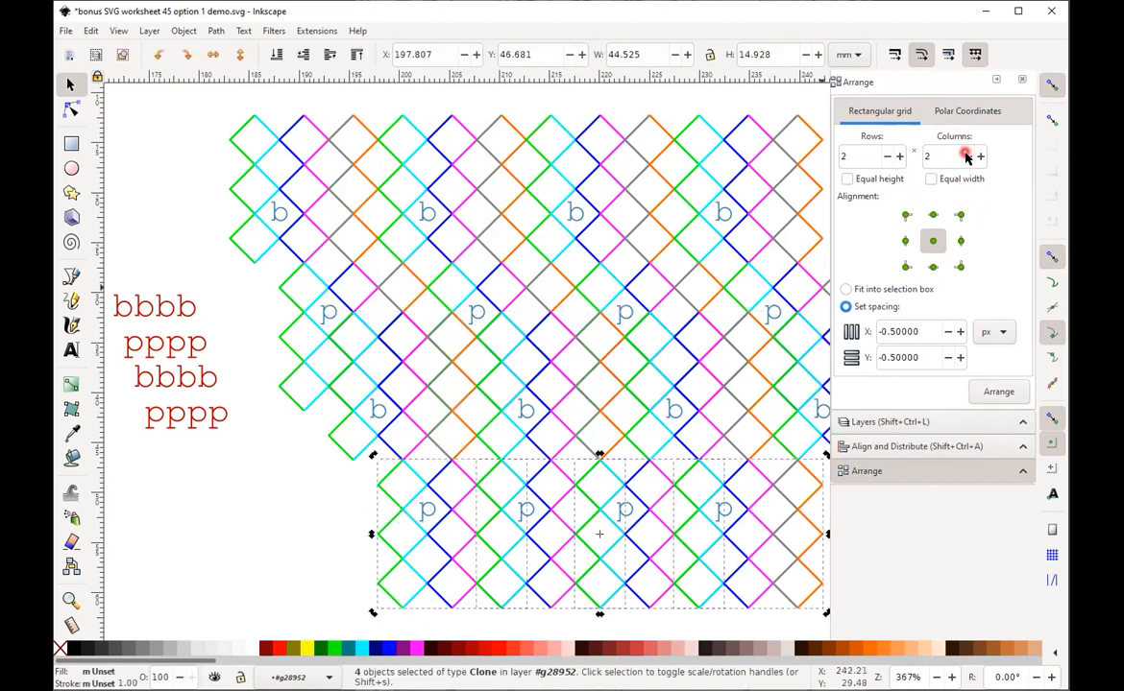
click(887, 157)
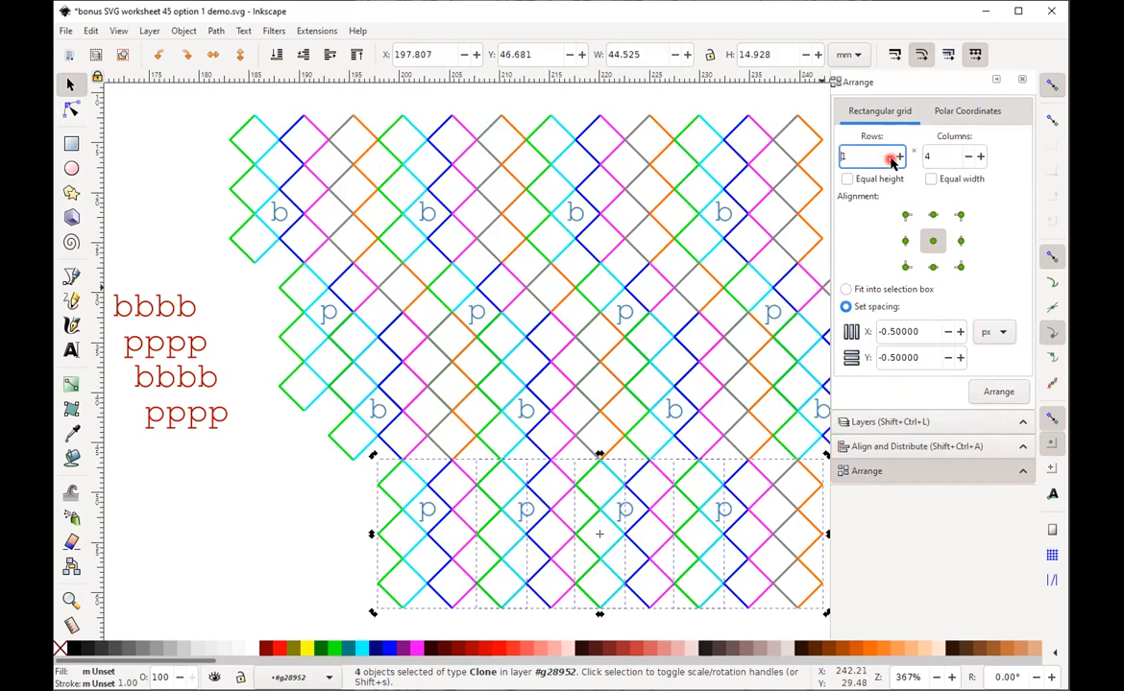
click(1003, 402)
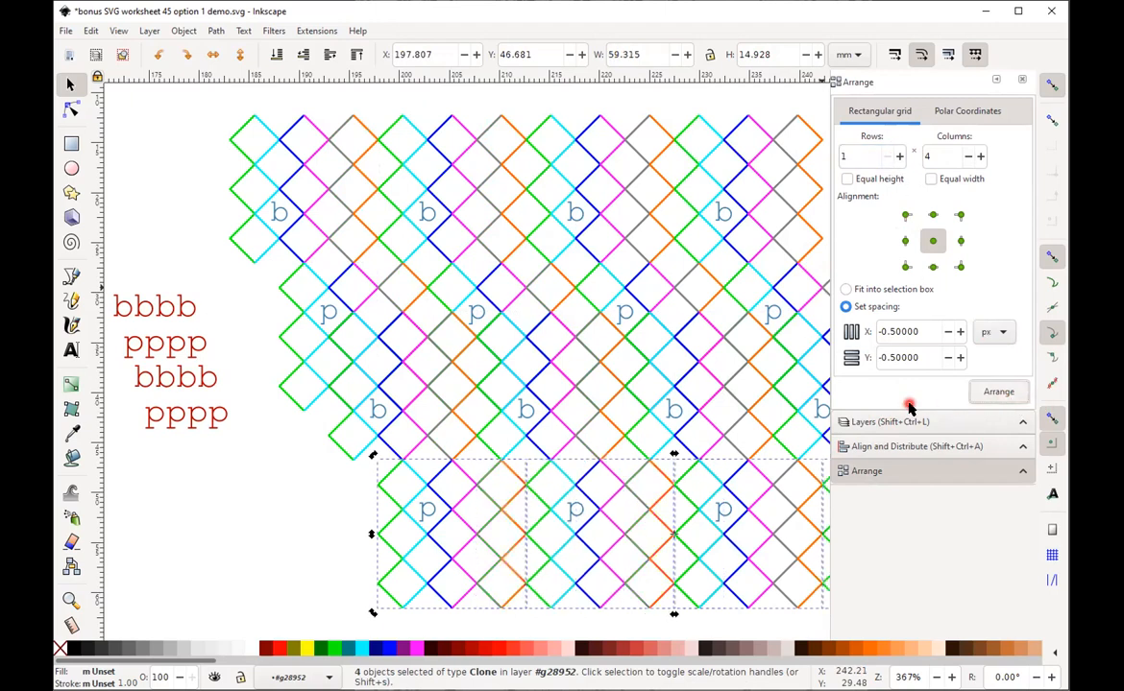
- Move the third and fourth row groups down so the shifted rows interlock, with the fourth at about X 197.8, Y 56.5 mm
click(287, 445)
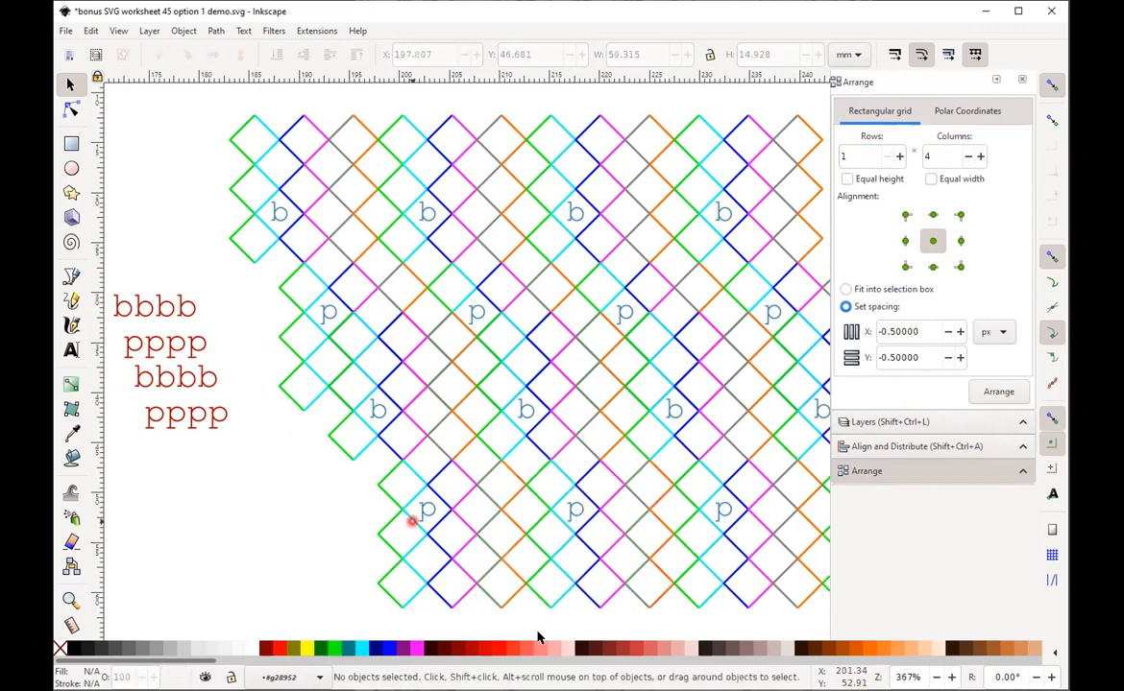
click(183, 320)
shift+click(270, 260)
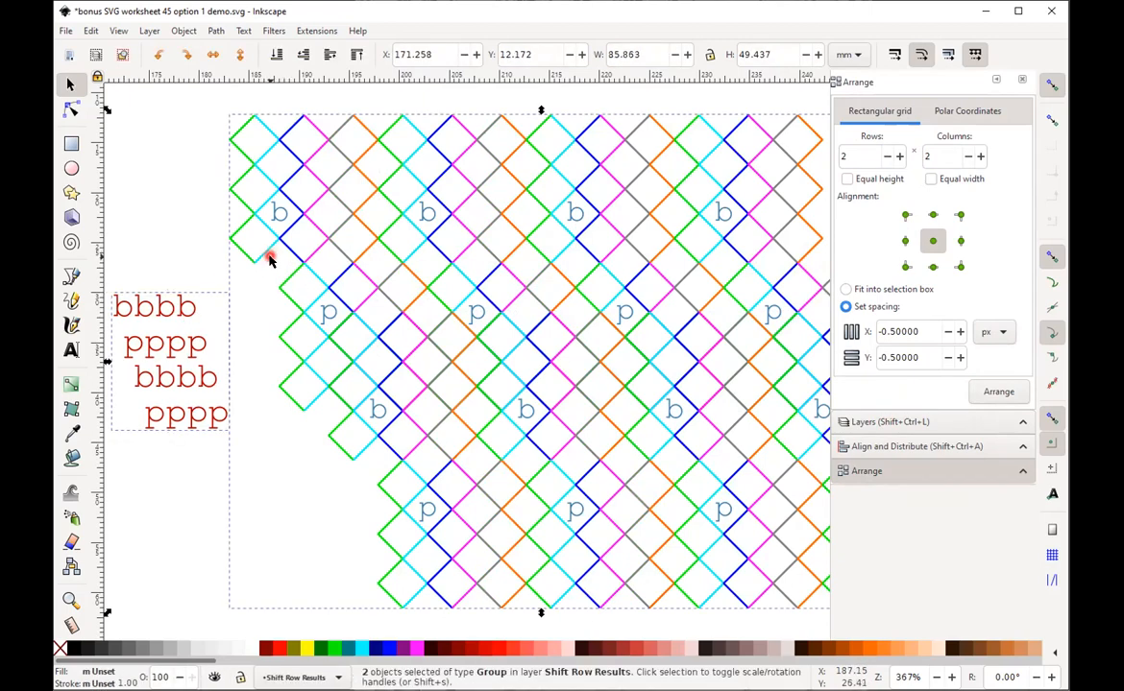
key(3)
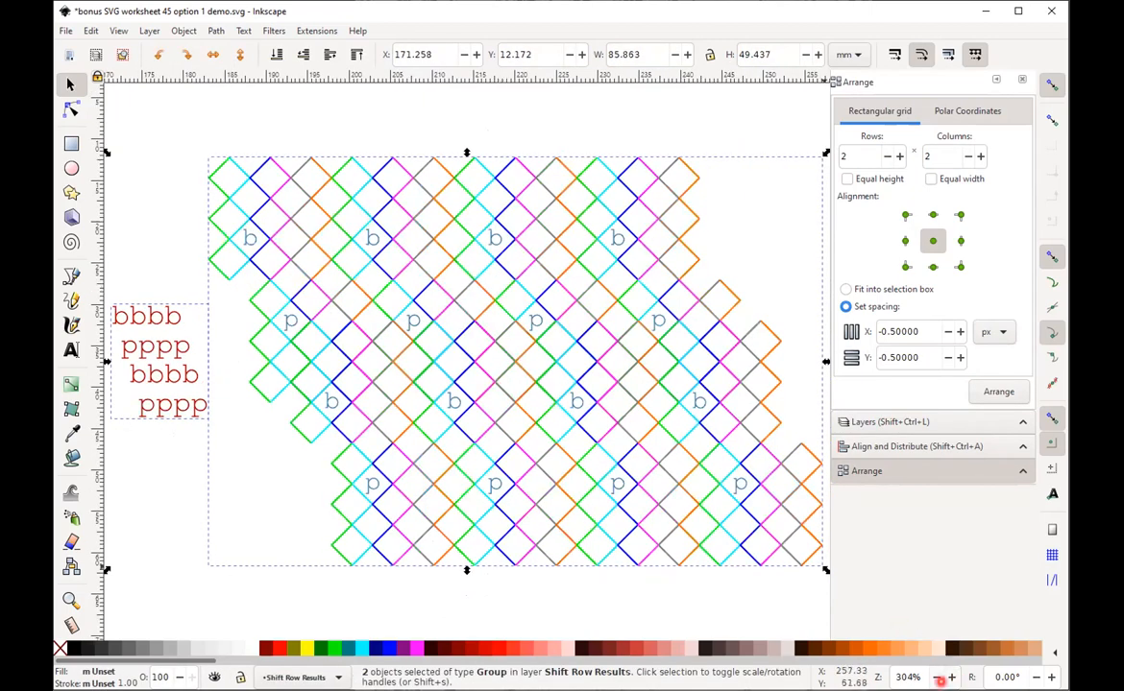
click(939, 679)
click(938, 679)
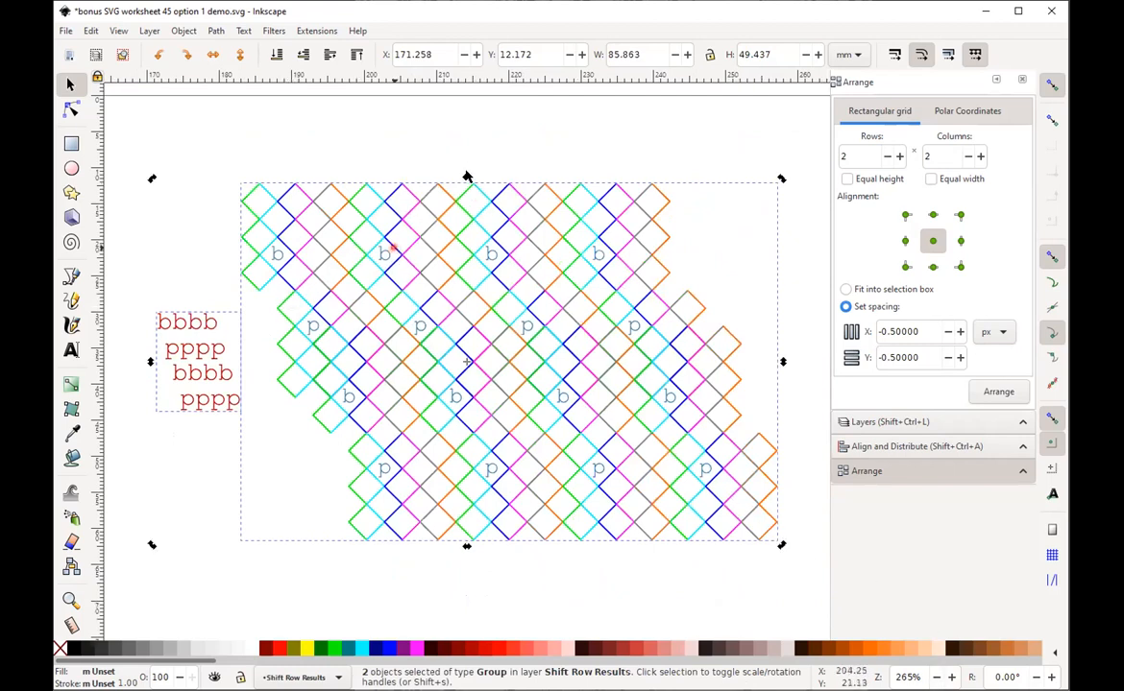
click(488, 151)
double_click(300, 306)
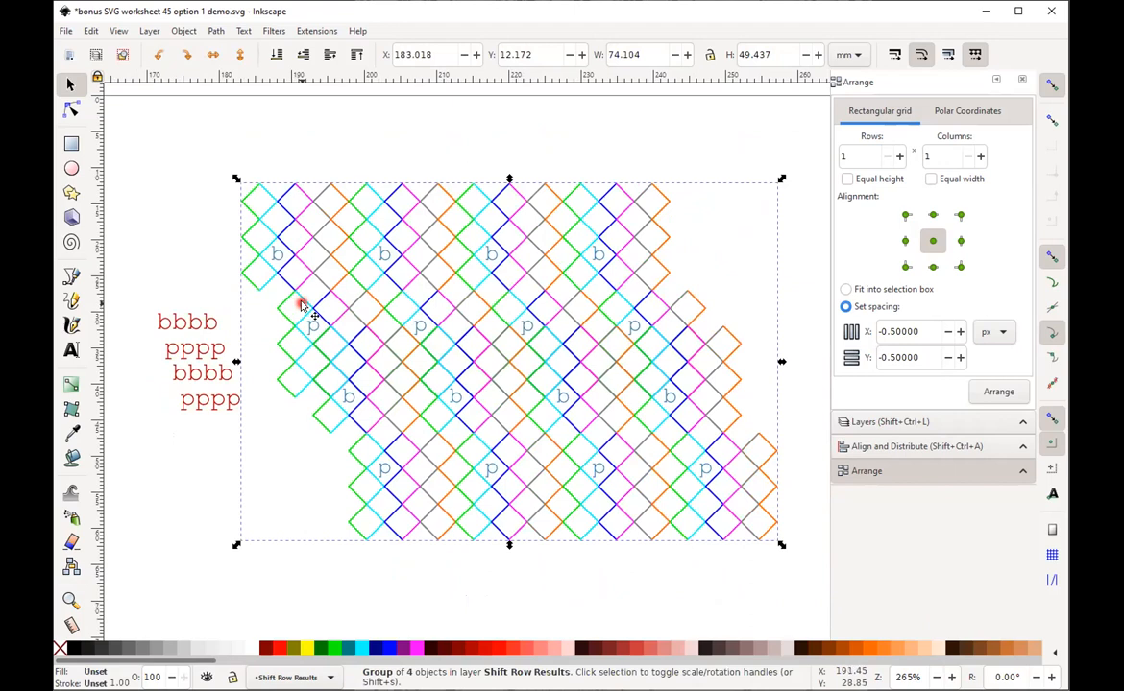
click(294, 302)
drag(291, 304, 293, 304)
drag(303, 354, 374, 513)
click(371, 532)
click(587, 145)
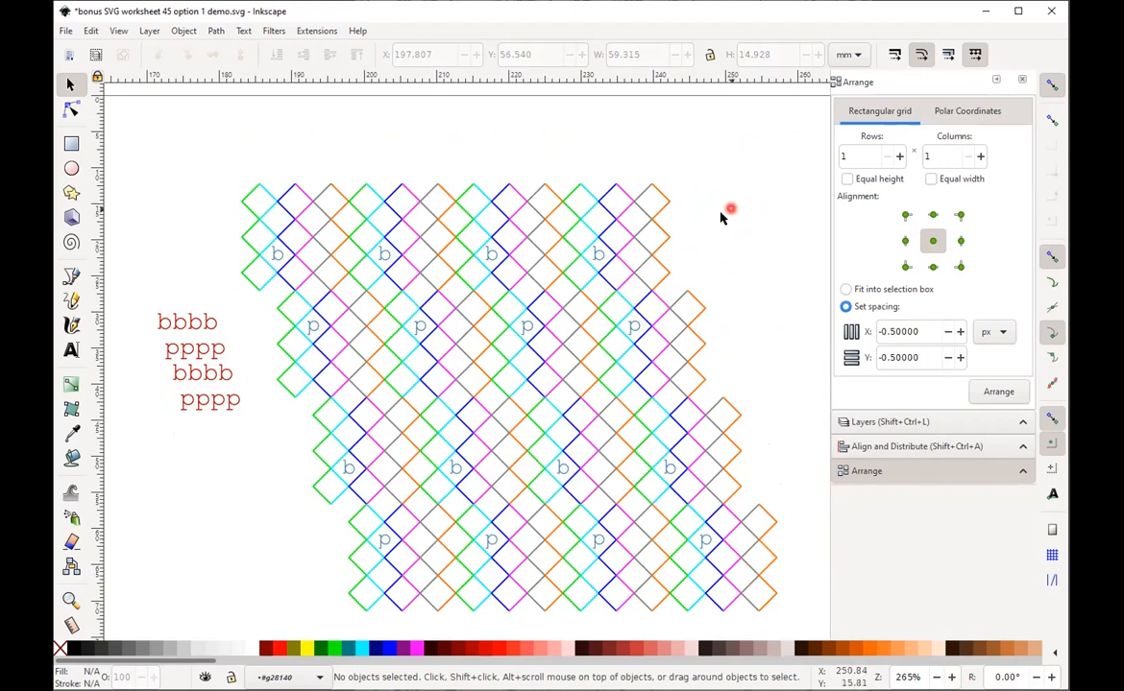
- Hide the Shift Row Results layer, show the Shift Column Results layer and make it the current layer
click(902, 423)
click(845, 126)
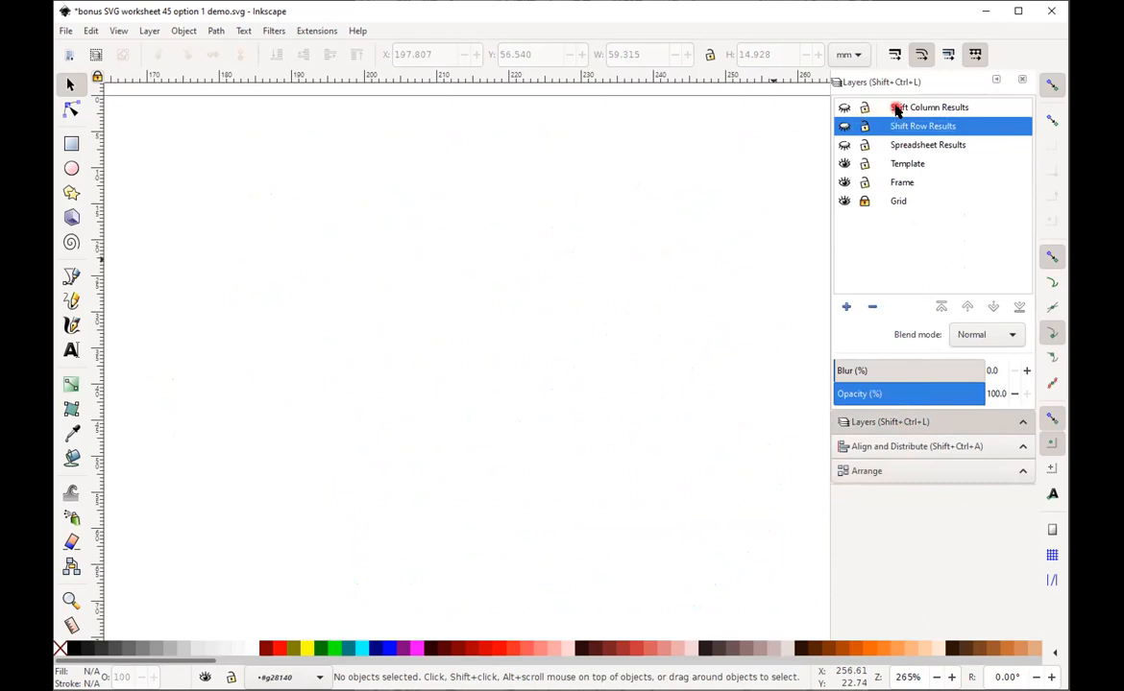
click(895, 107)
click(845, 108)
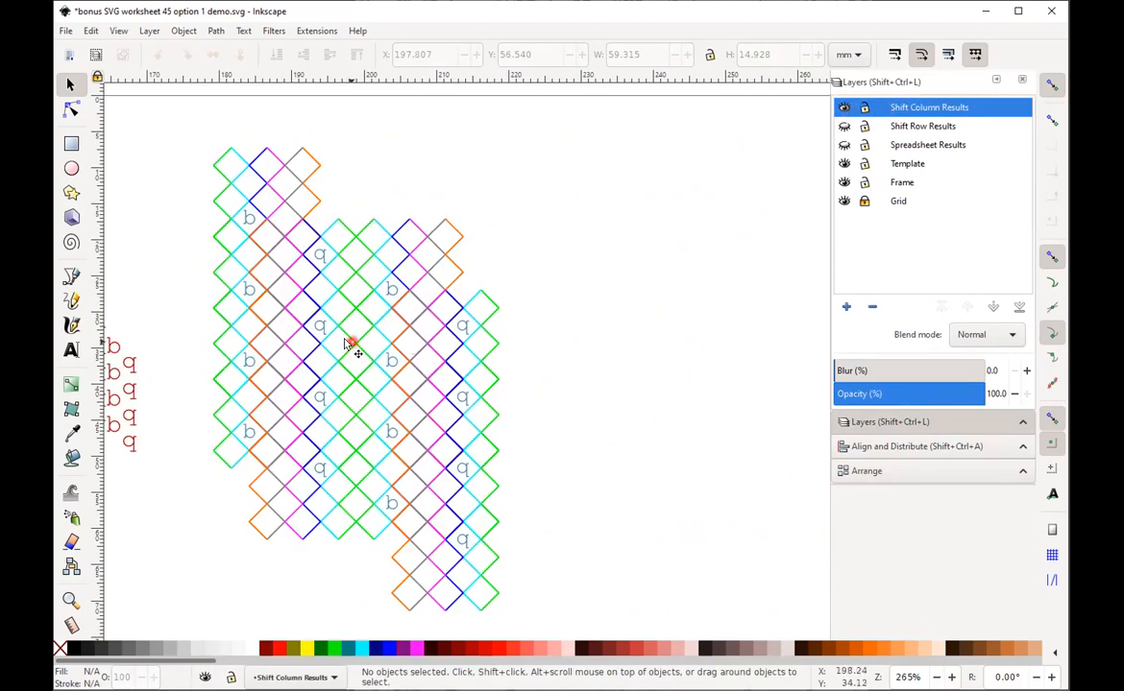
- Arrange the four q tiles of the fourth column in 4 rows and 1 column with -0.5 px spacing
double_click(299, 324)
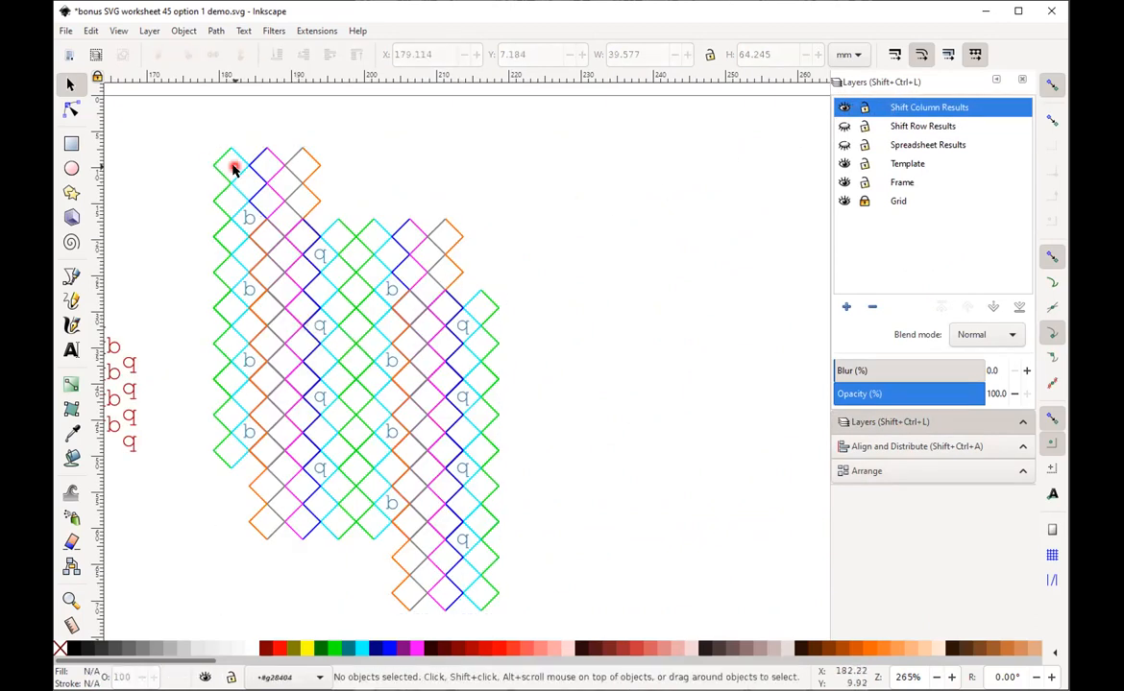
click(236, 177)
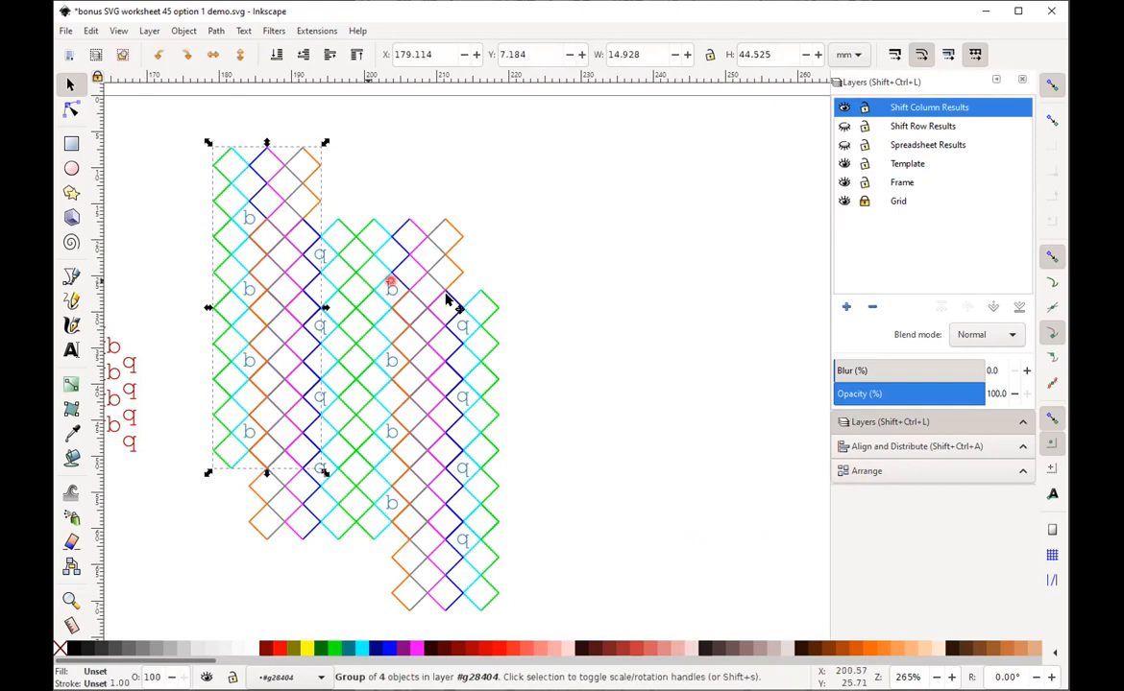
click(479, 306)
click(484, 304)
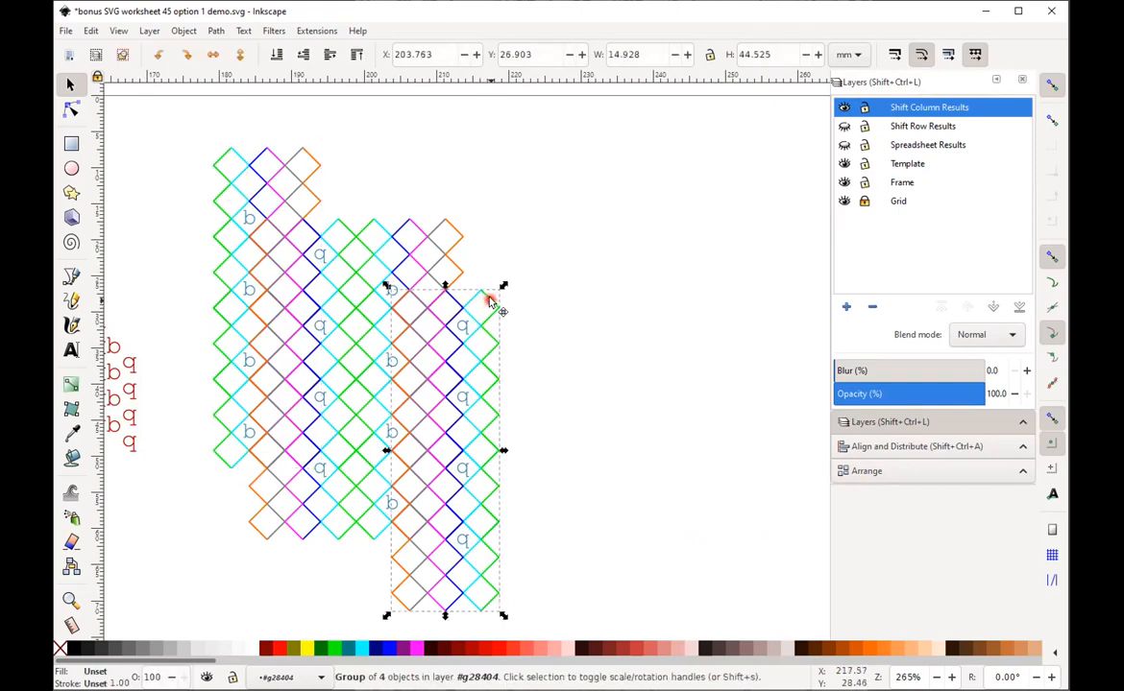
click(486, 302)
click(481, 305)
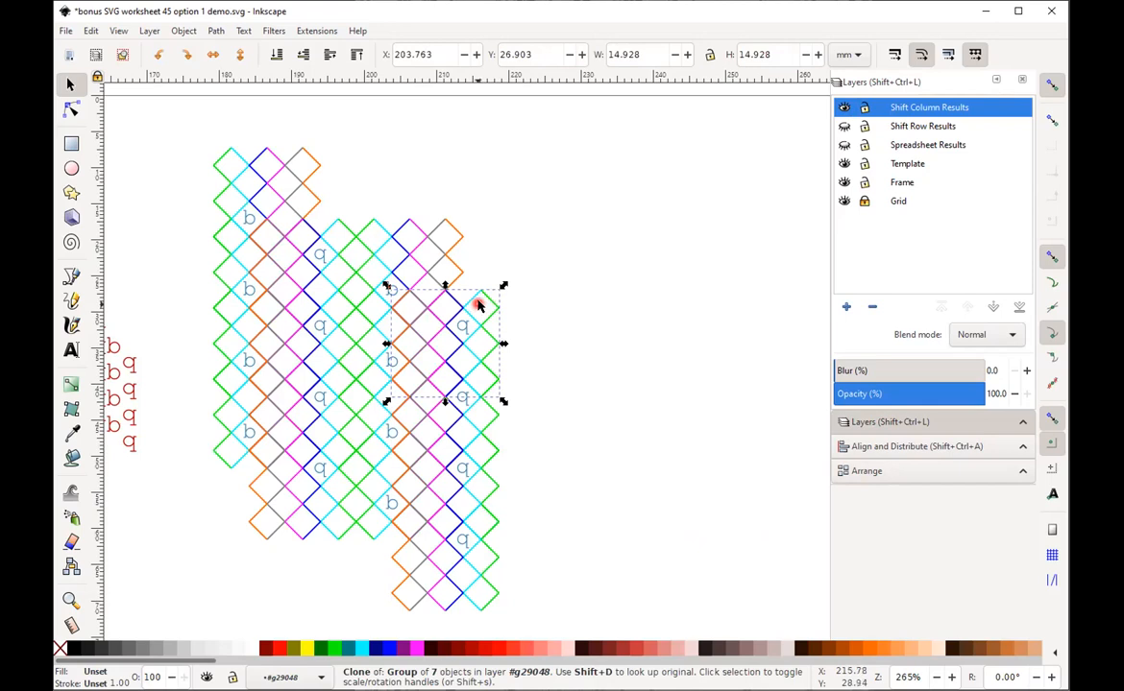
key(ctrl+a)
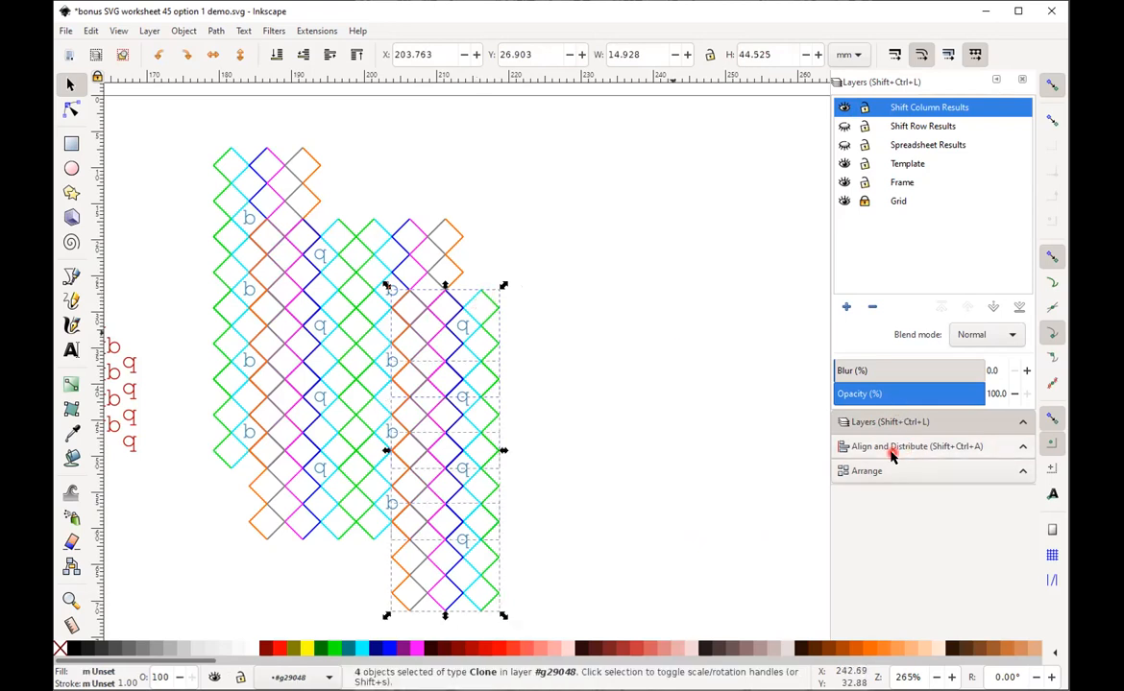
click(869, 470)
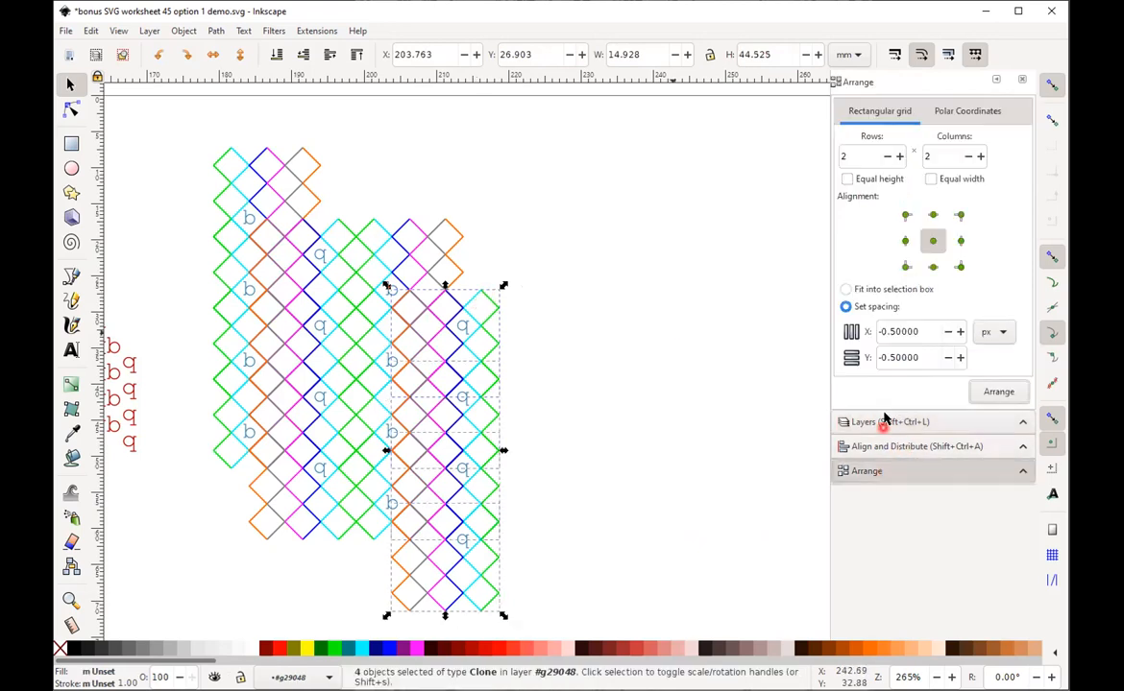
click(966, 157)
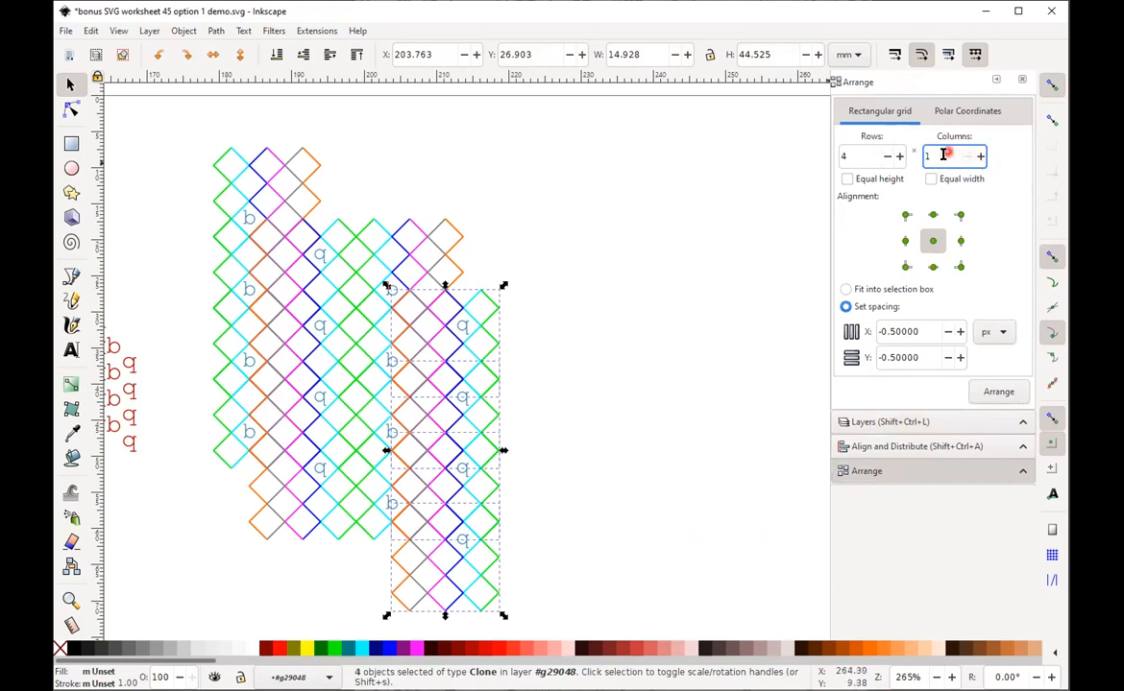
click(998, 391)
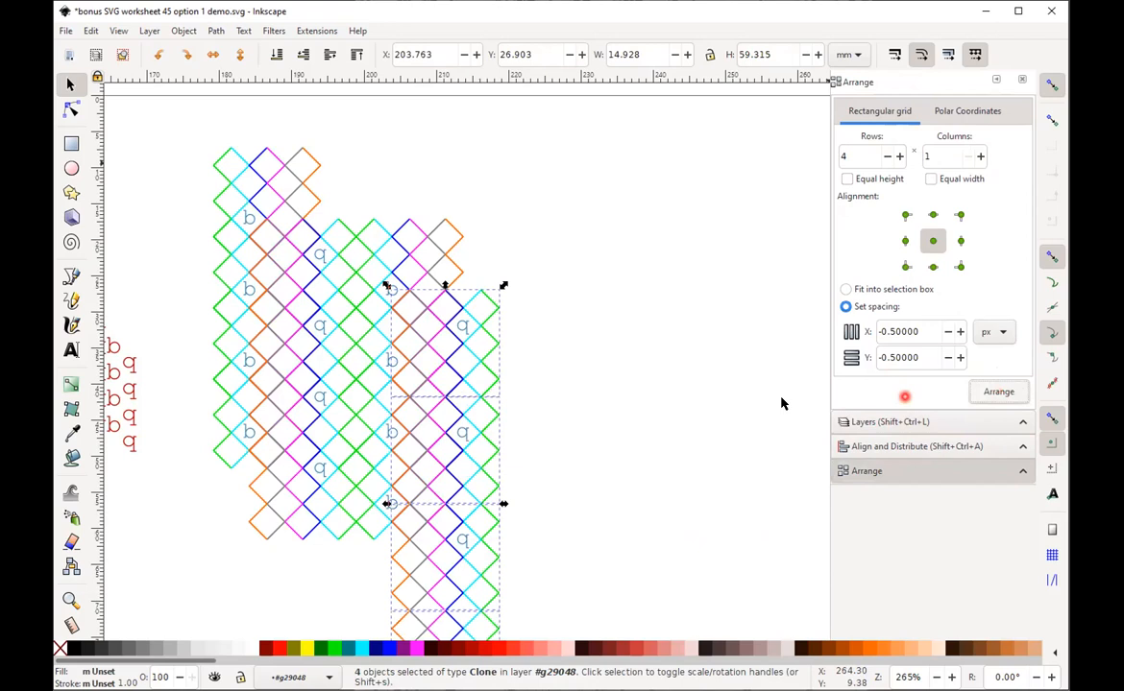
- Arrange the four b tiles of the third column in 4 rows and 1 column with -0.5 px spacing
click(442, 254)
double_click(442, 255)
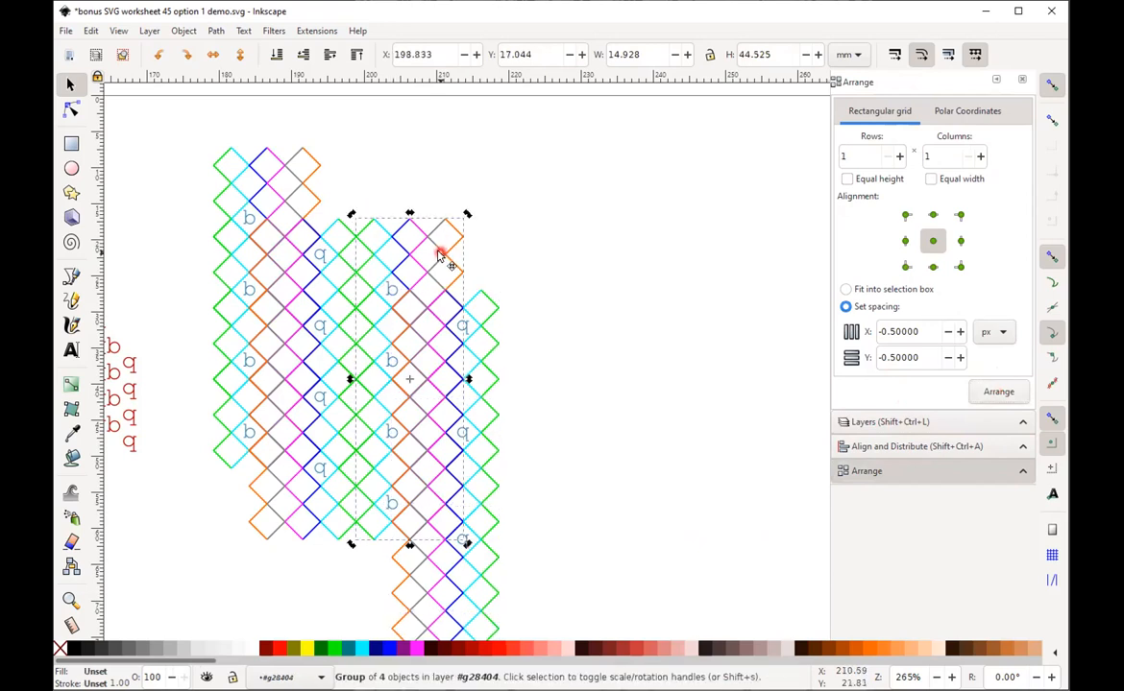
key(ctrl+a)
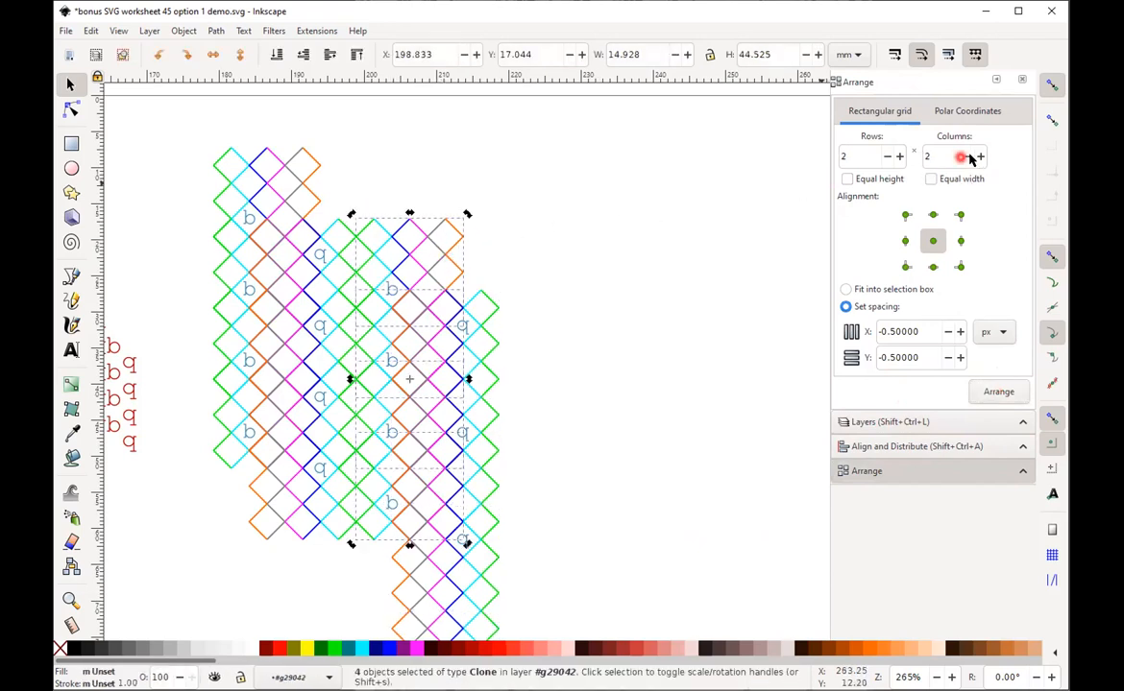
click(997, 391)
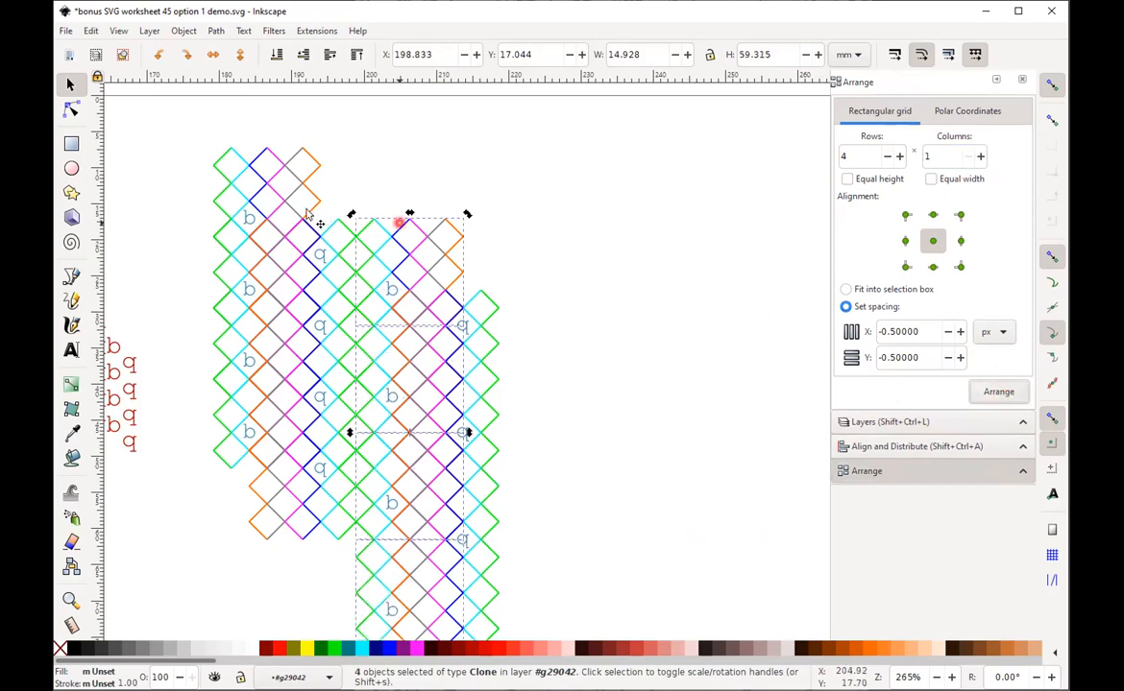
- Arrange the four q tiles of the second column in 4 rows and 1 column with -0.5 px spacing
click(317, 243)
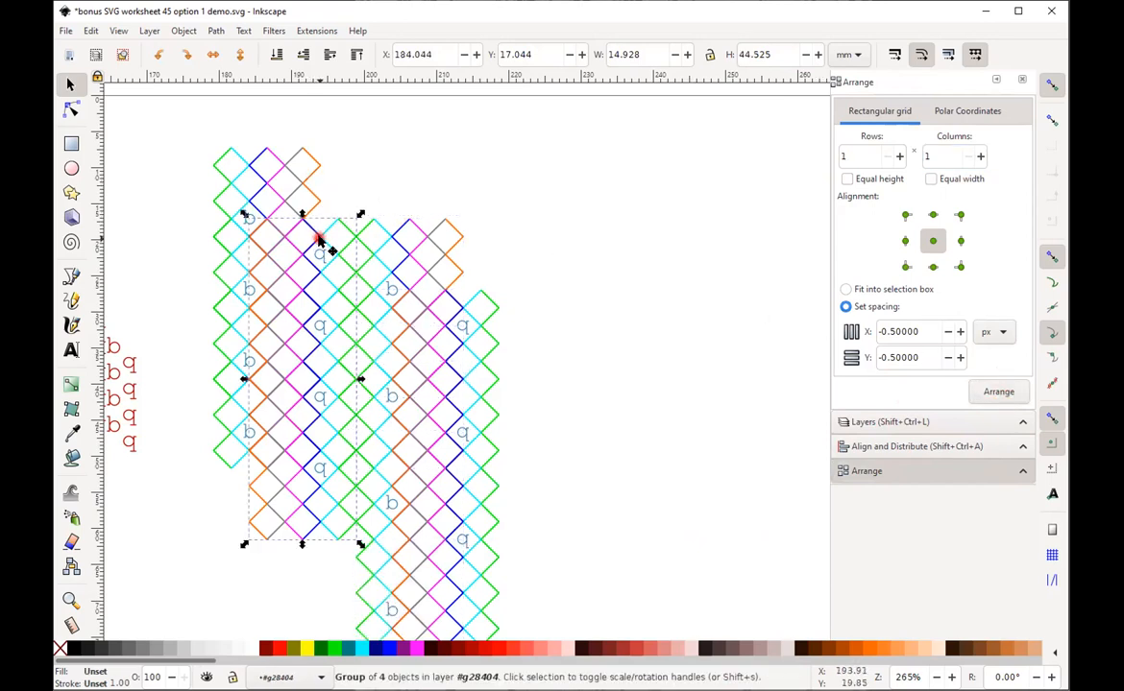
key(Escape)
key(ctrl+a)
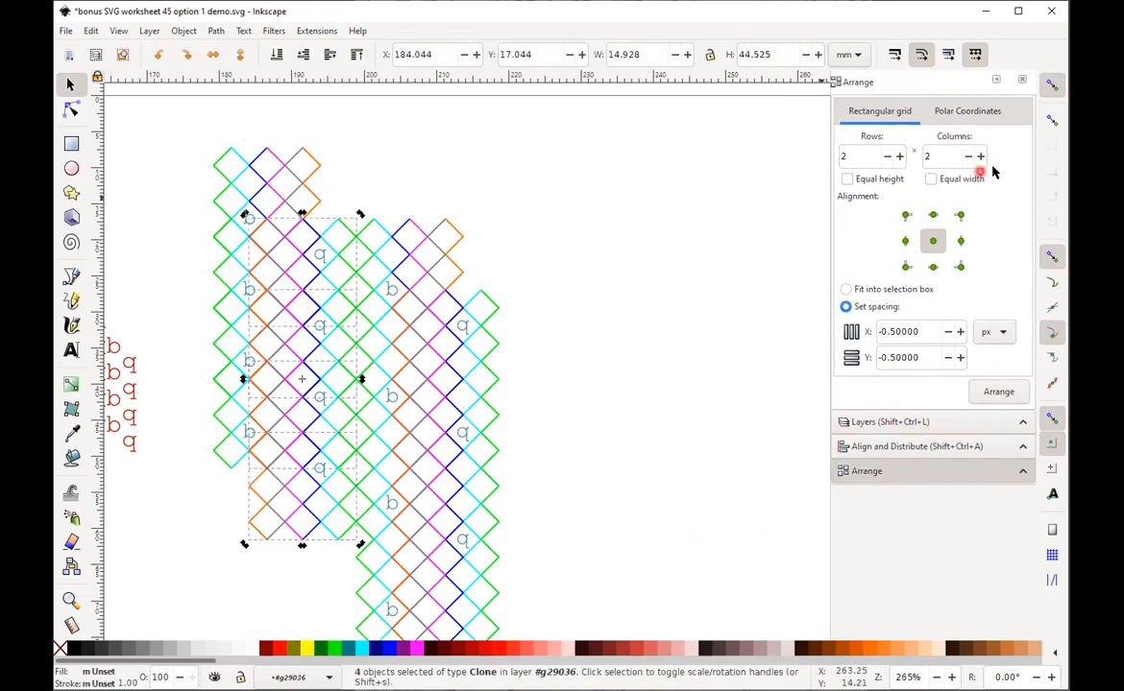
click(997, 391)
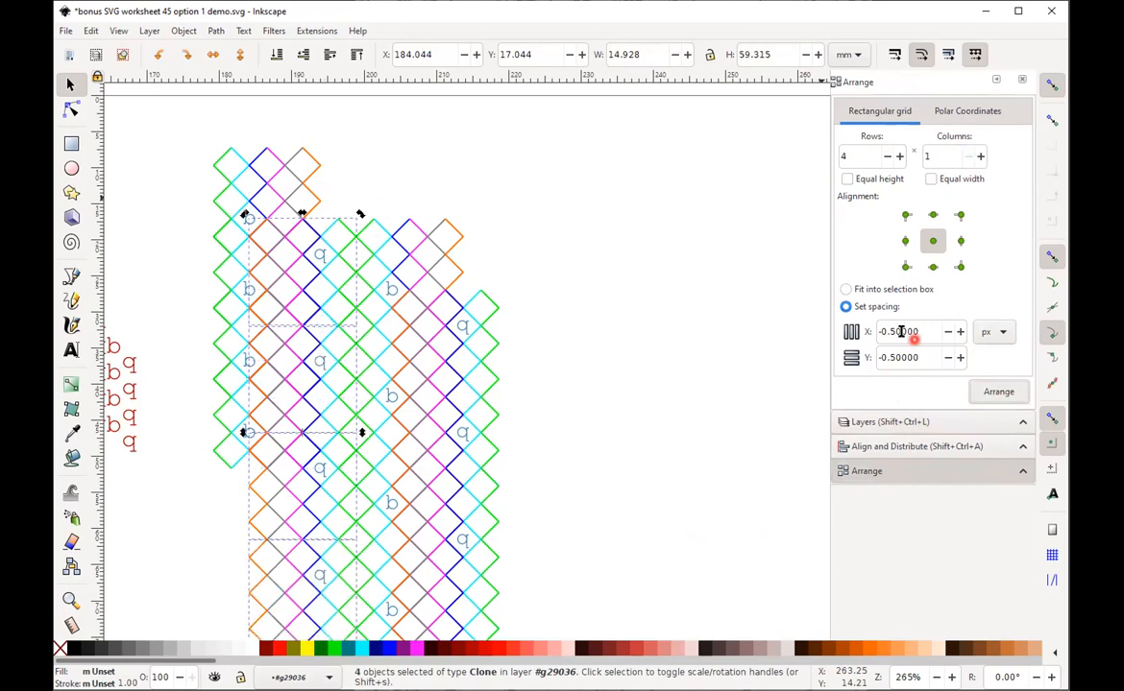
- Arrange the four b tiles of the first column in 4 rows and 1 column with -0.5 px spacing
click(255, 165)
double_click(255, 165)
key(ctrl+a)
click(968, 157)
click(998, 391)
- Group the tiles of each b and q column and snap the columns together without gaps, each one diamond lower than its left neighbour
click(248, 155)
click(301, 181)
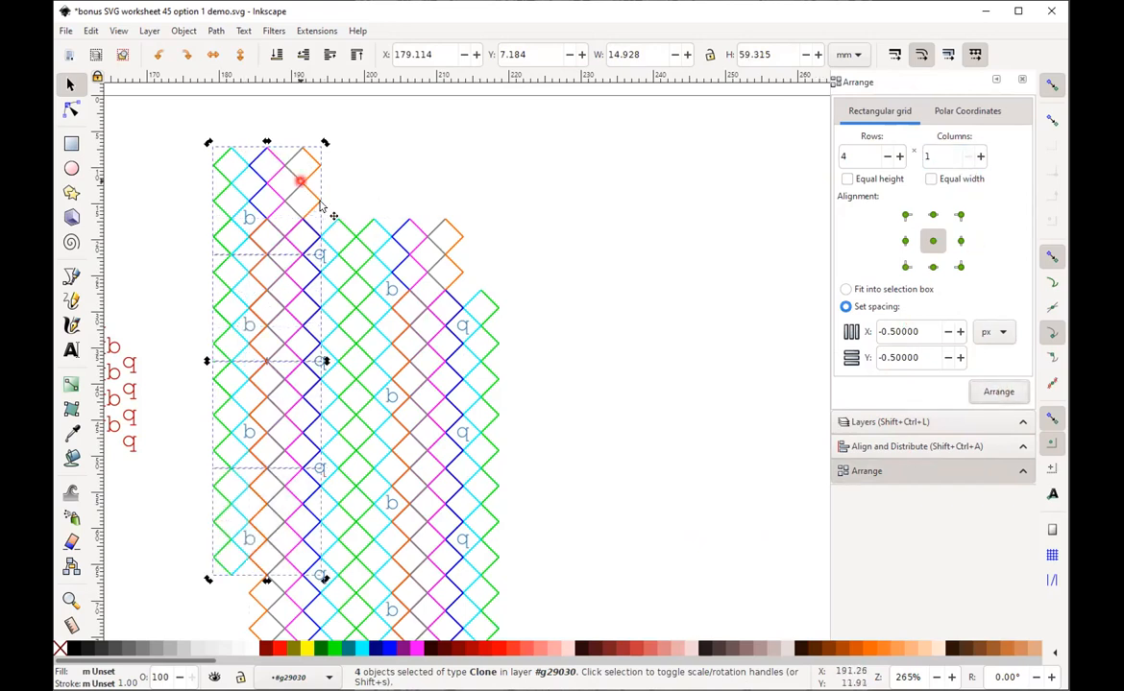
mouse_move(317, 205)
mouse_down()
mouse_move(277, 209)
mouse_move(331, 219)
mouse_move(294, 229)
mouse_move(281, 206)
mouse_up()
click(284, 243)
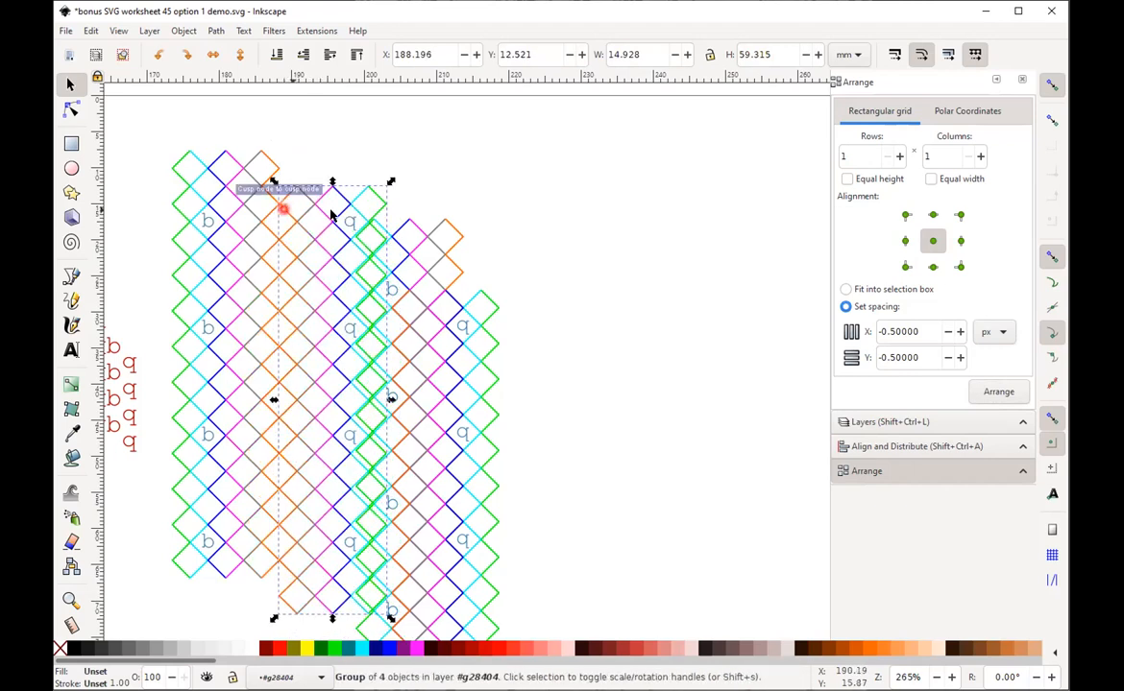
drag(437, 247, 469, 226)
drag(396, 217, 396, 243)
drag(398, 327, 499, 257)
shift+click(131, 424)
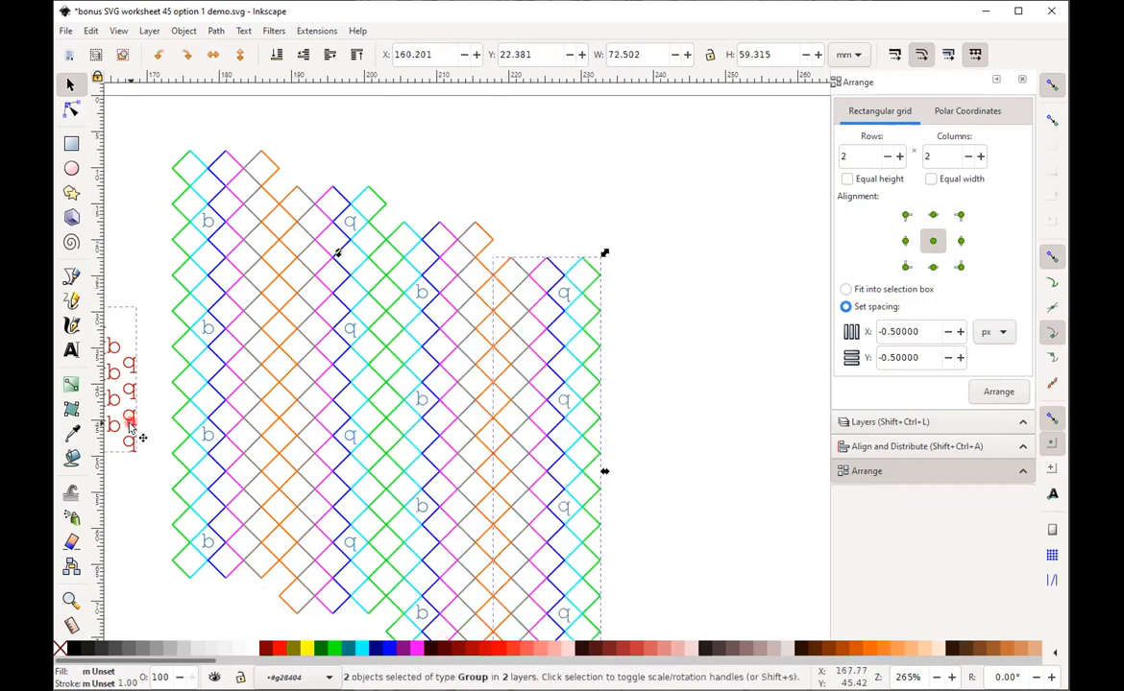
key(3)
click(355, 578)
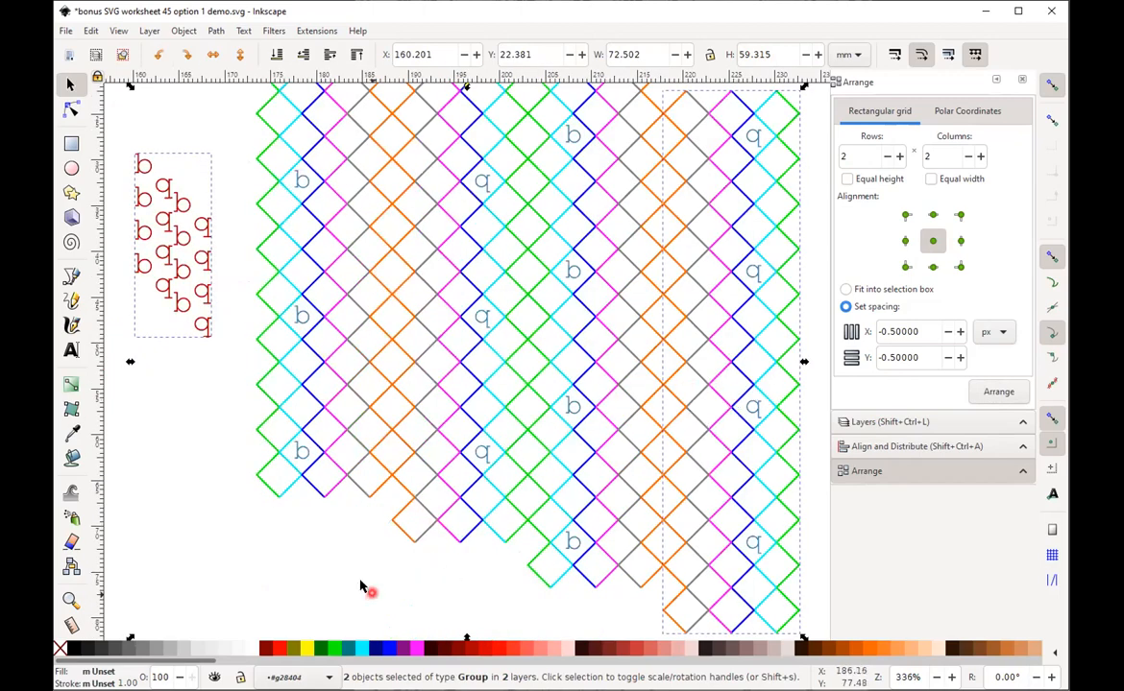
click(914, 682)
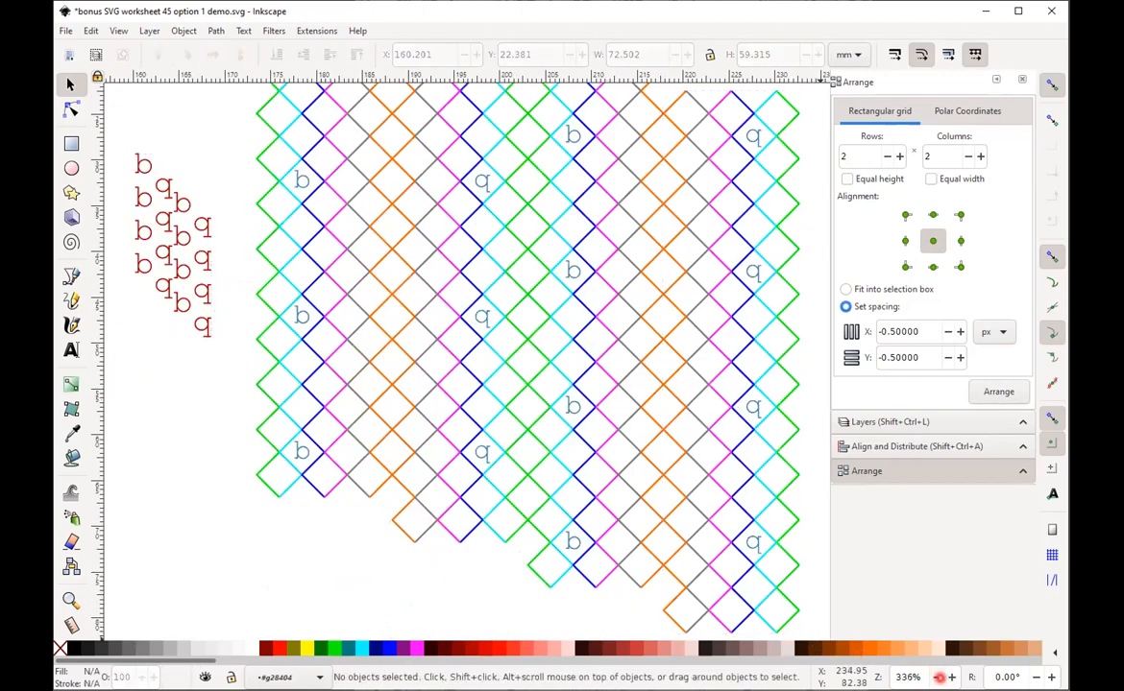
scroll(939, 677, down, 5)
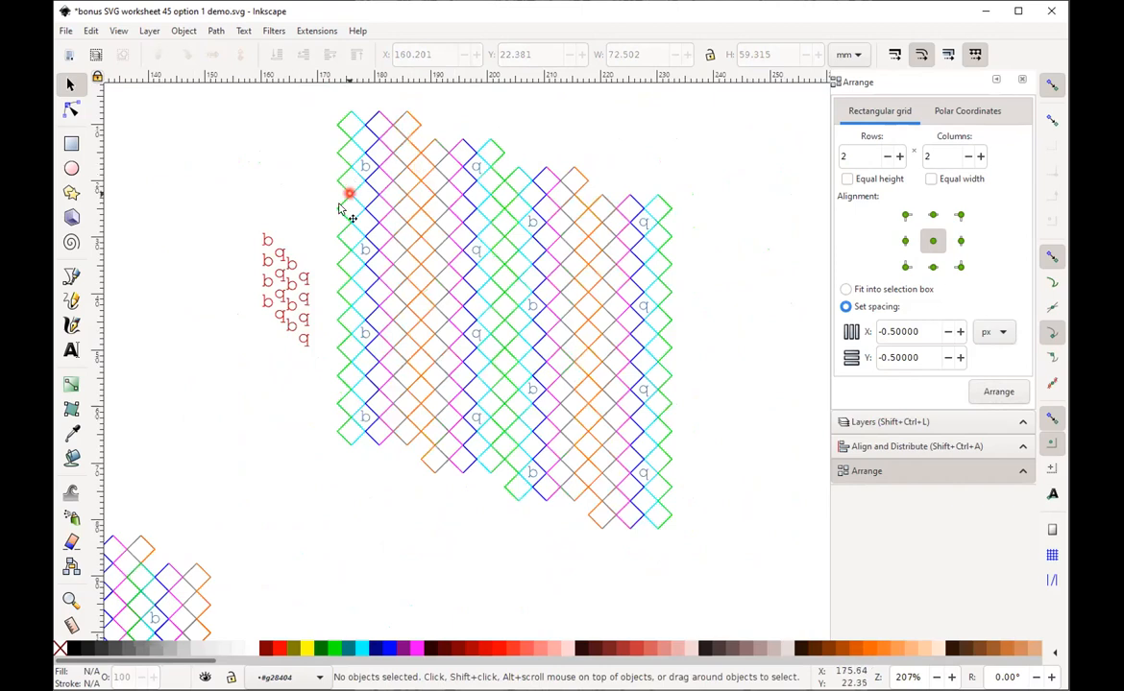
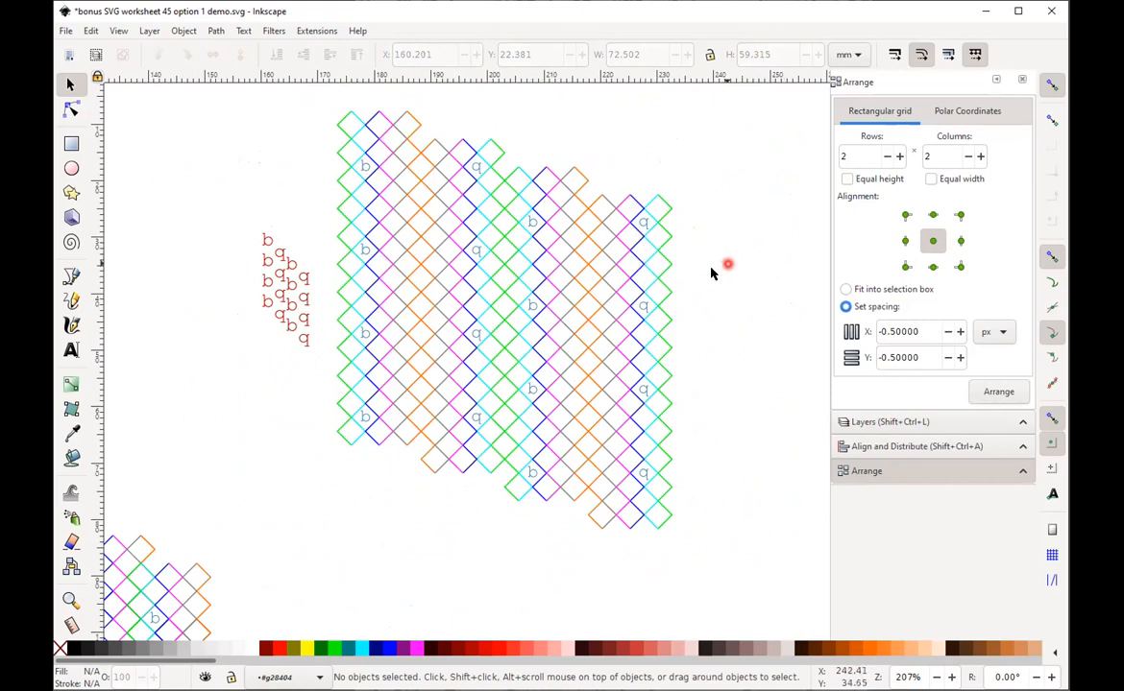
- Hide the Shift Column Results and Template layers, show Spreadsheet Results, and make Frame the current layer
key(5)
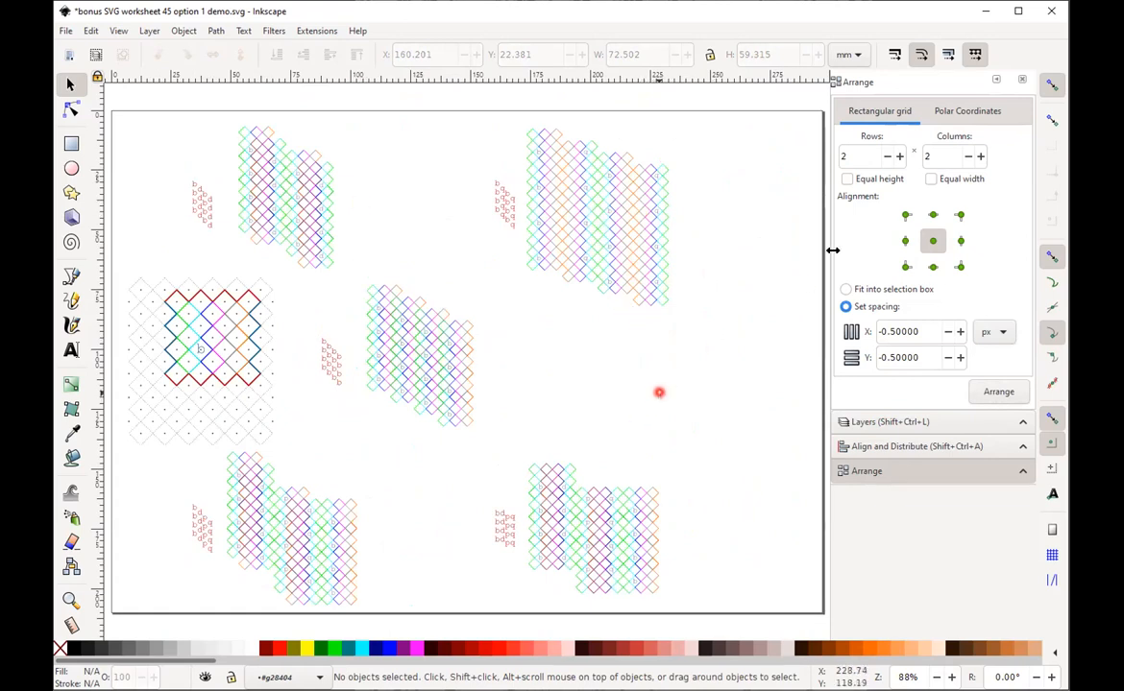
click(890, 425)
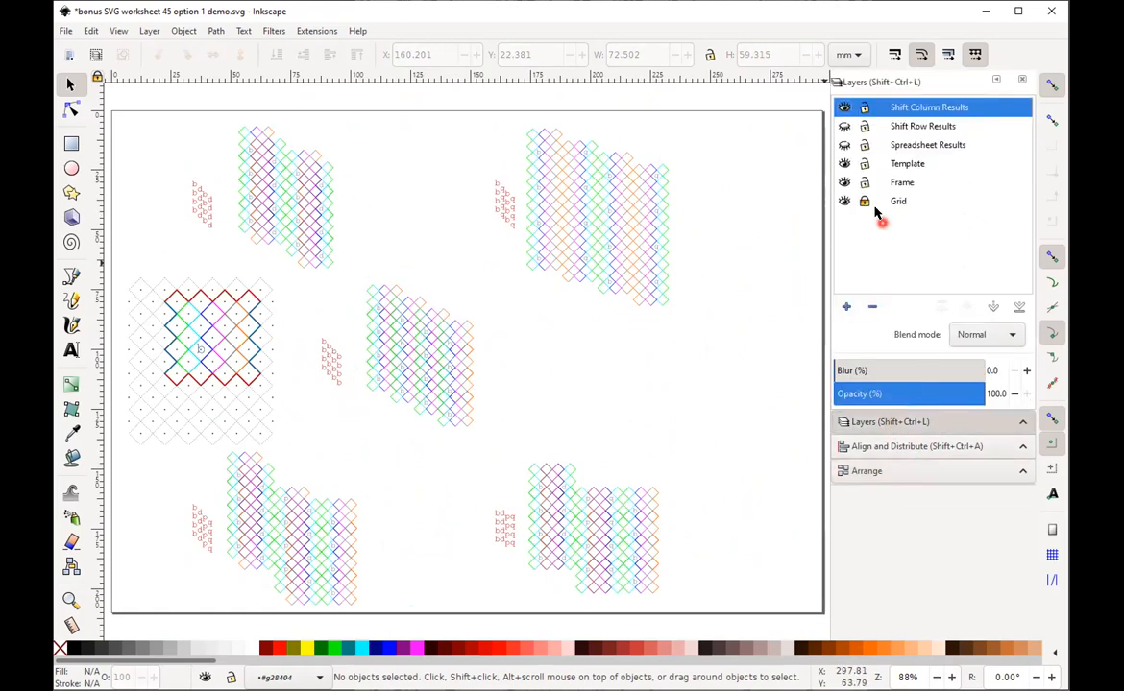
click(845, 107)
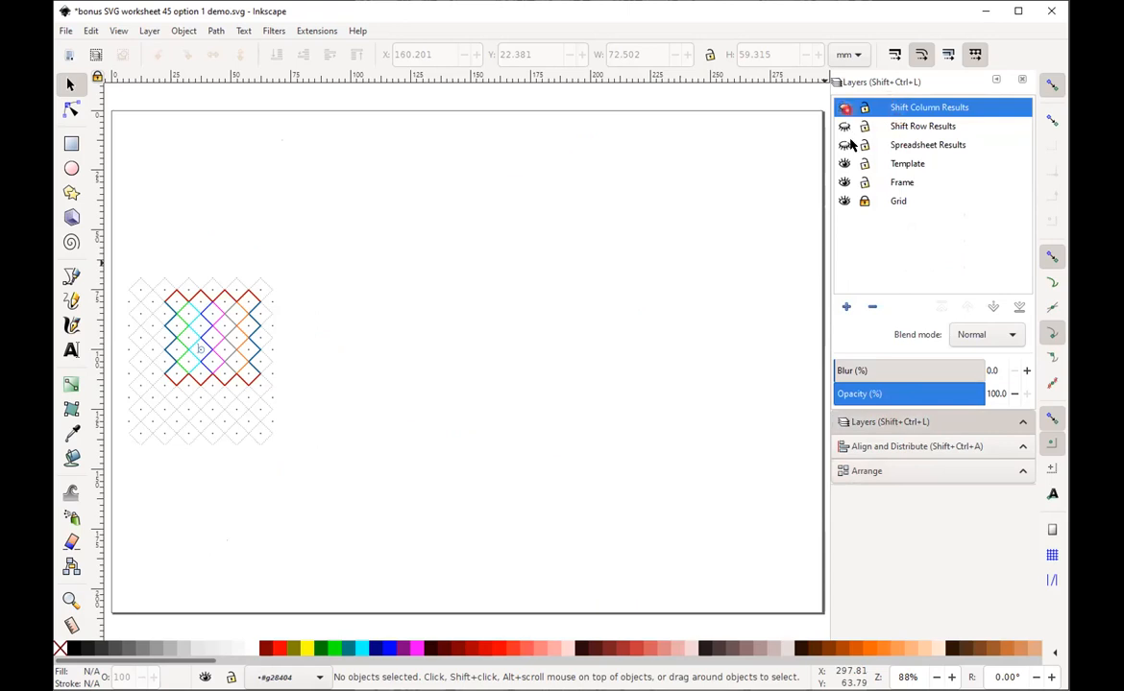
click(844, 146)
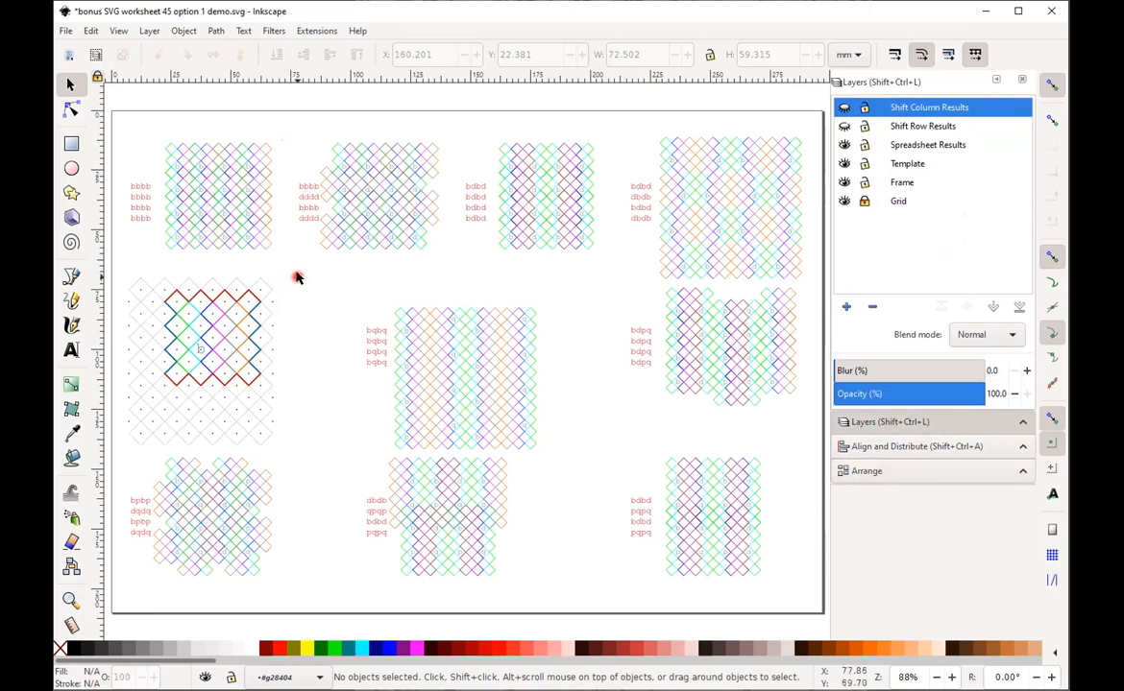
click(901, 183)
click(844, 164)
- Delete the two rightmost red segments from the frame's top edge
drag(299, 266, 131, 438)
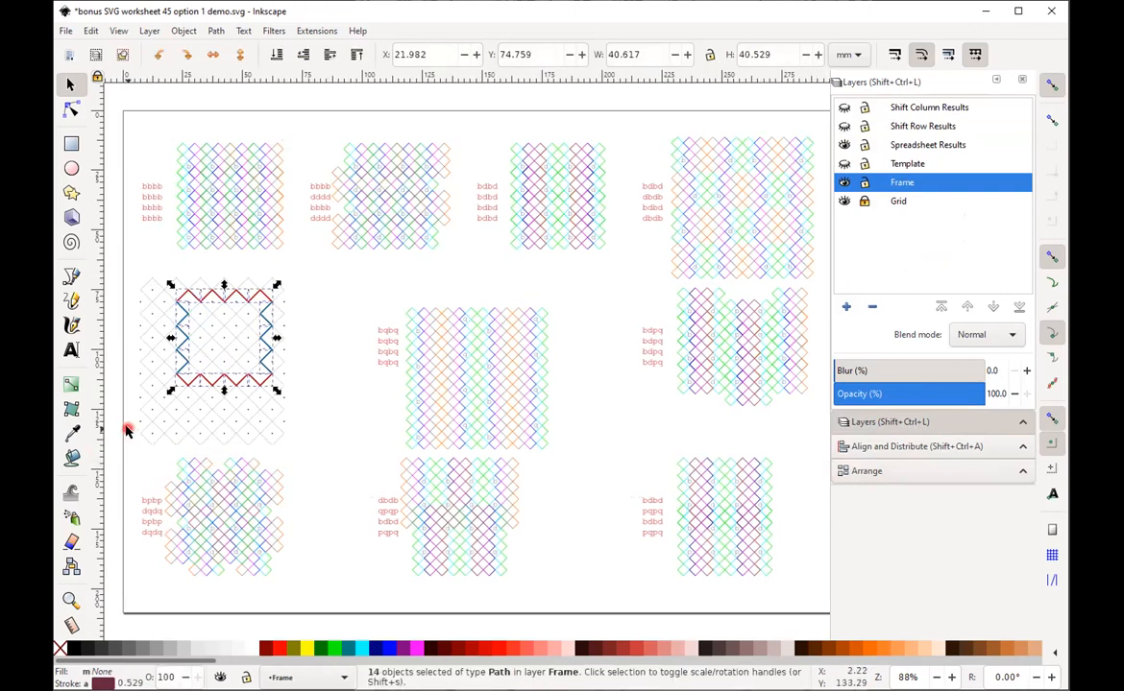
key(3)
key(Escape)
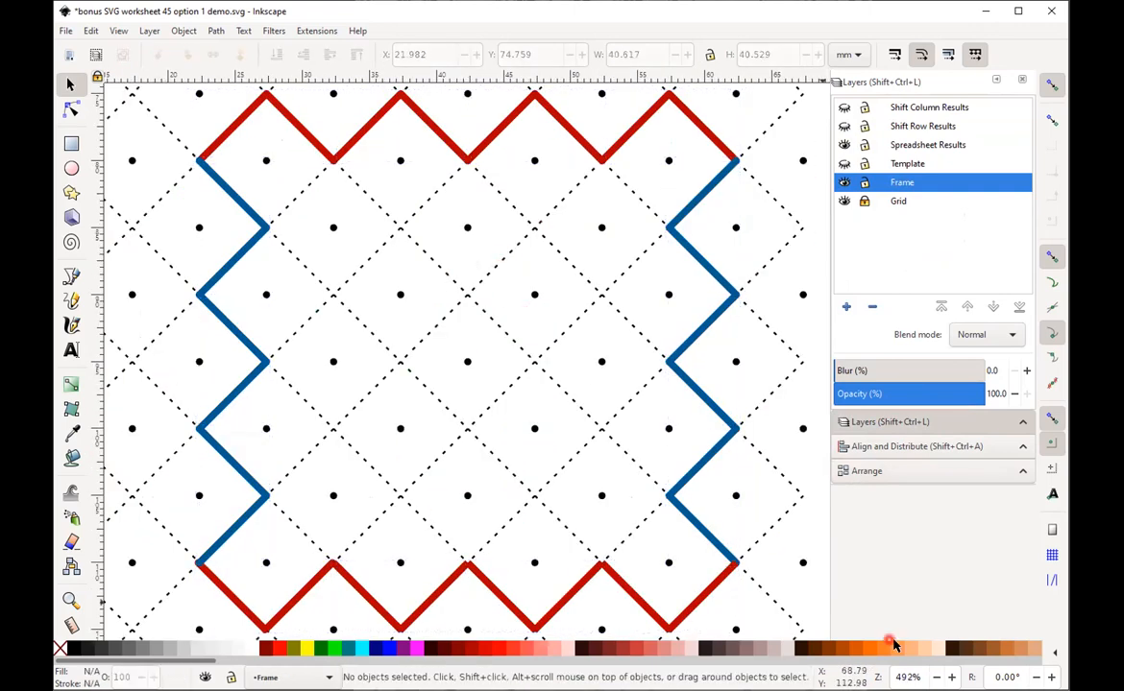
click(940, 677)
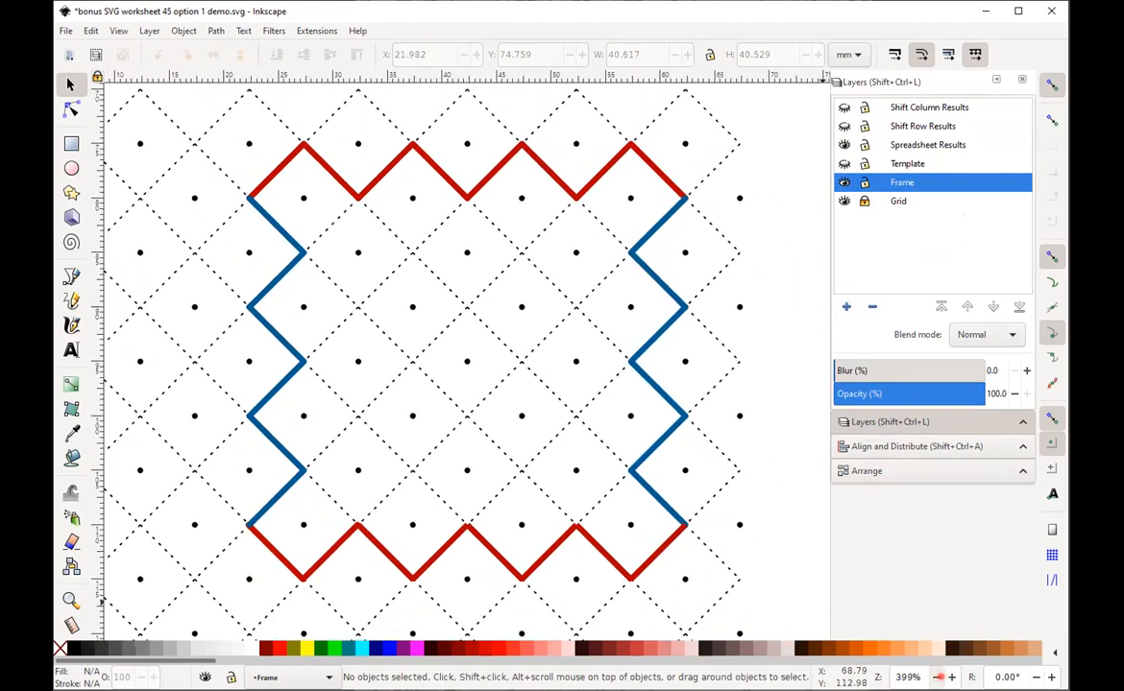
click(589, 198)
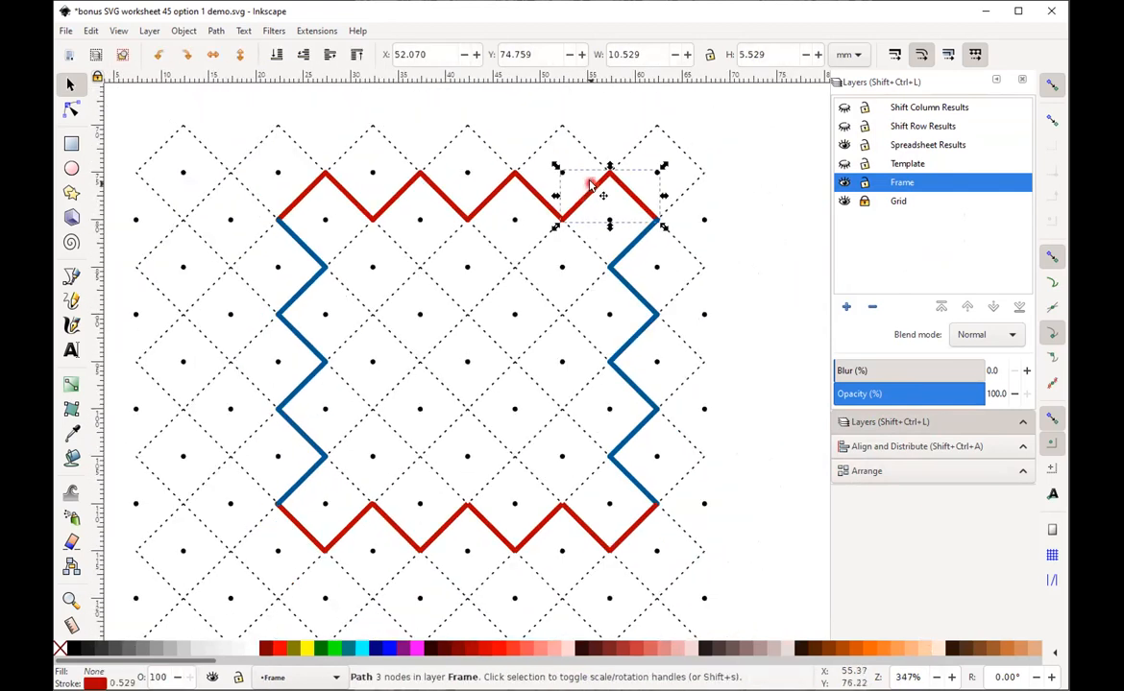
key(Delete)
click(541, 204)
key(Delete)
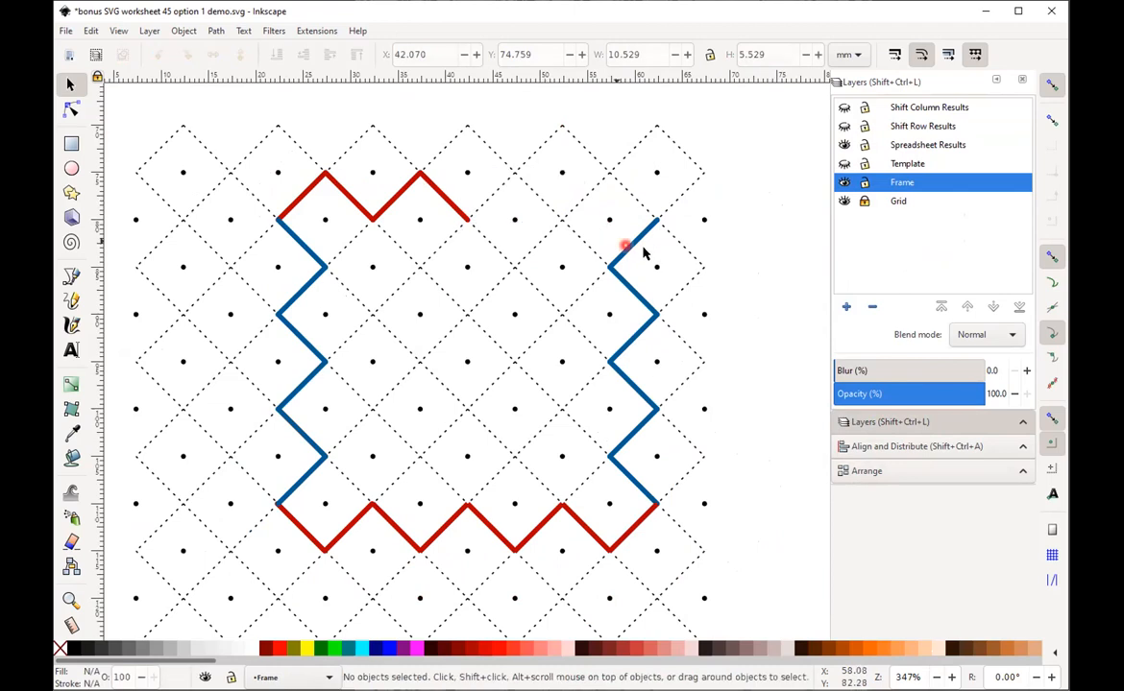
- Delete the two rightmost red segments from the frame's bottom edge
click(625, 254)
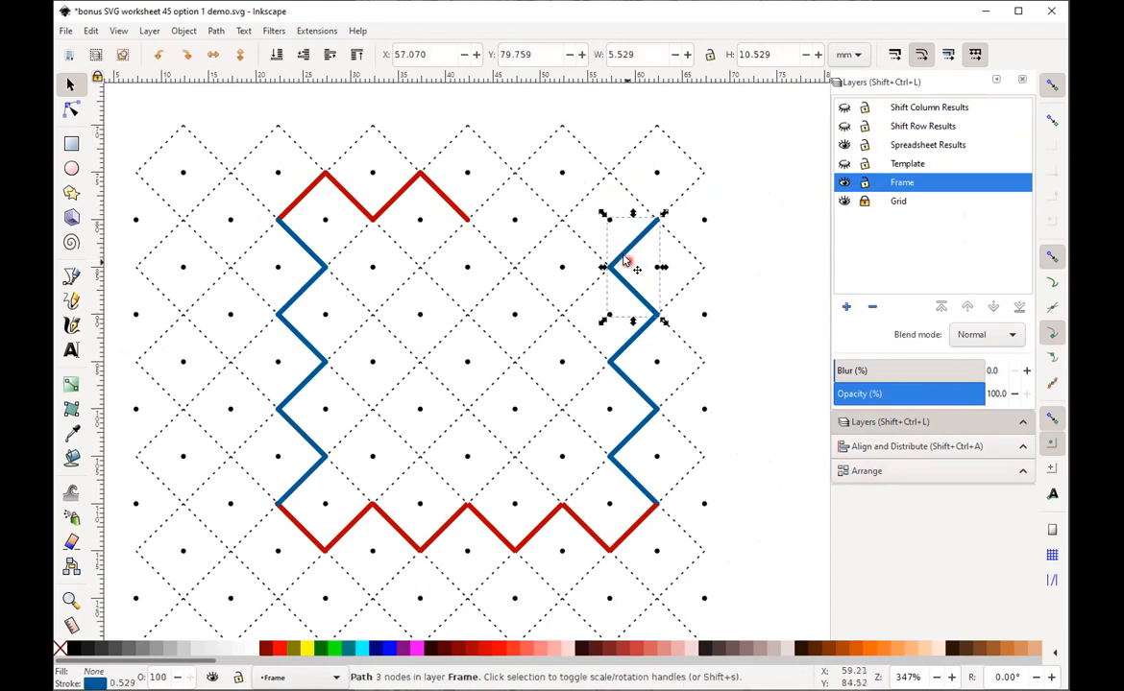
click(585, 523)
key(Delete)
click(534, 523)
key(Delete)
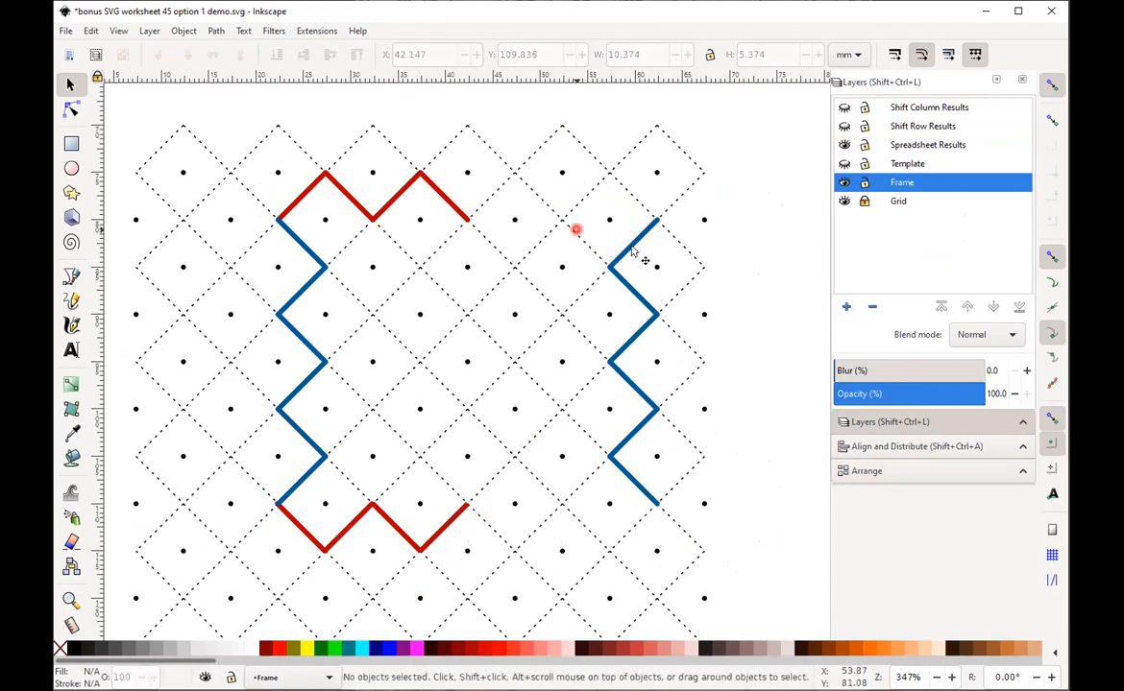
- Move the upper two blue segments of the frame's right edge left to meet the end of the shortened top edge
click(652, 246)
drag(652, 246, 465, 235)
drag(655, 322, 467, 321)
- Delete the lowest blue segments of the frame's sides and move the bottom red edge up to close the frame
drag(635, 441, 298, 506)
key(Delete)
drag(231, 485, 537, 564)
drag(471, 514, 471, 419)
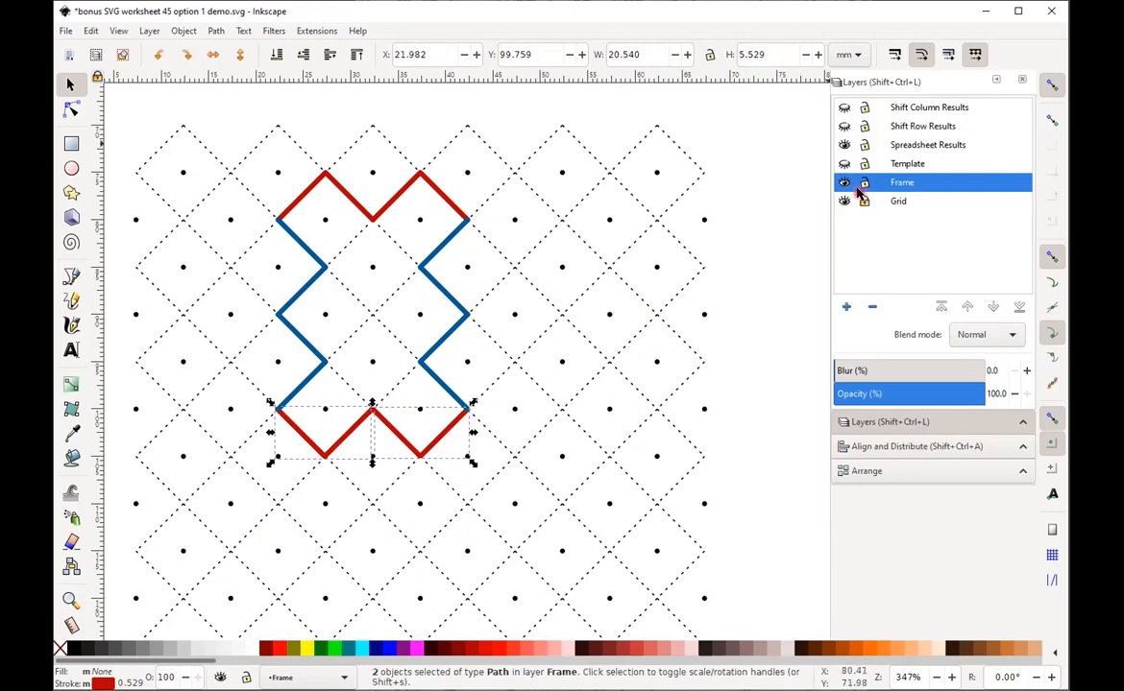
- Show the Template layer and delete the orange, grey, magenta and blue zigzag lines inside the b tile group
click(845, 164)
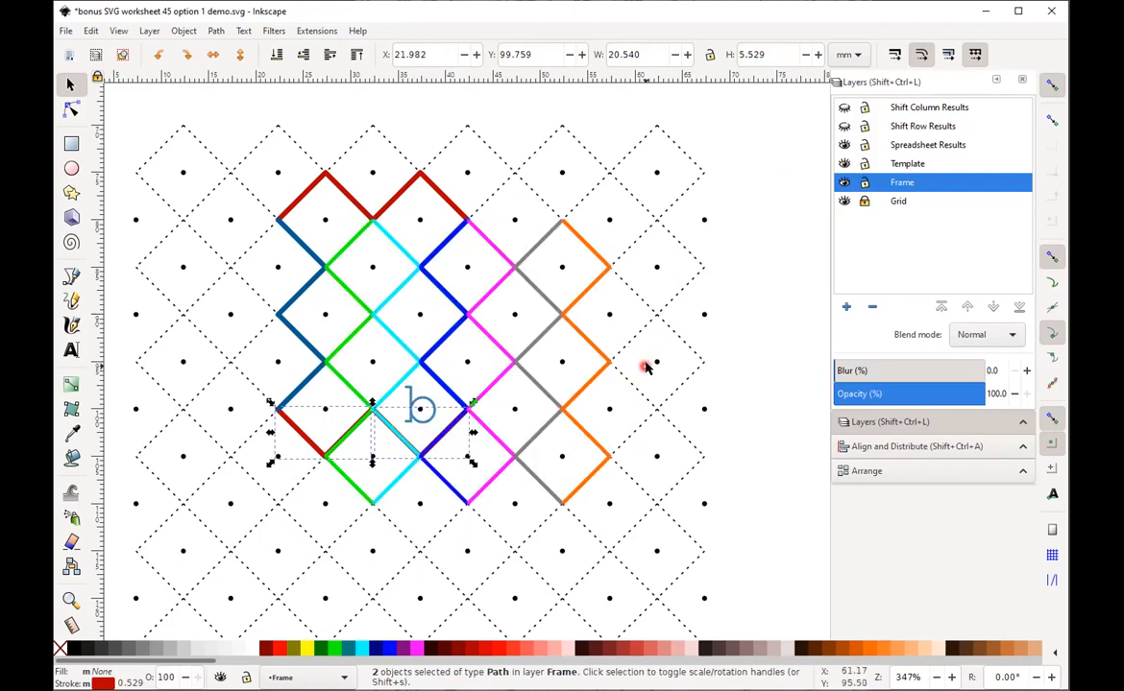
click(596, 280)
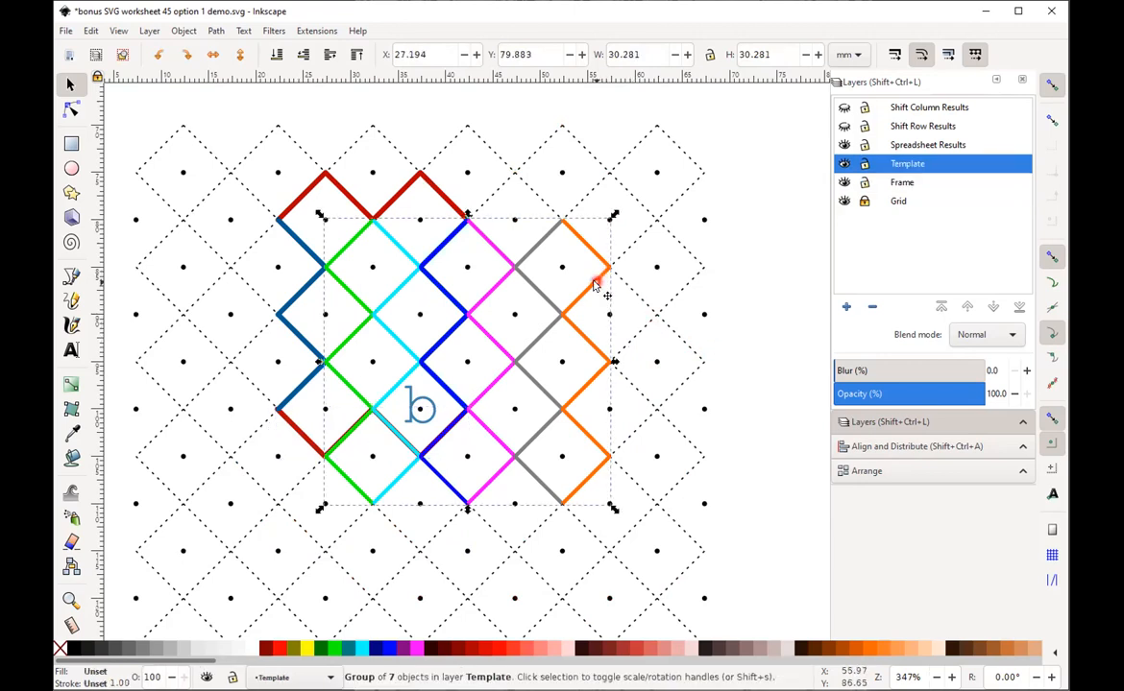
double_click(596, 280)
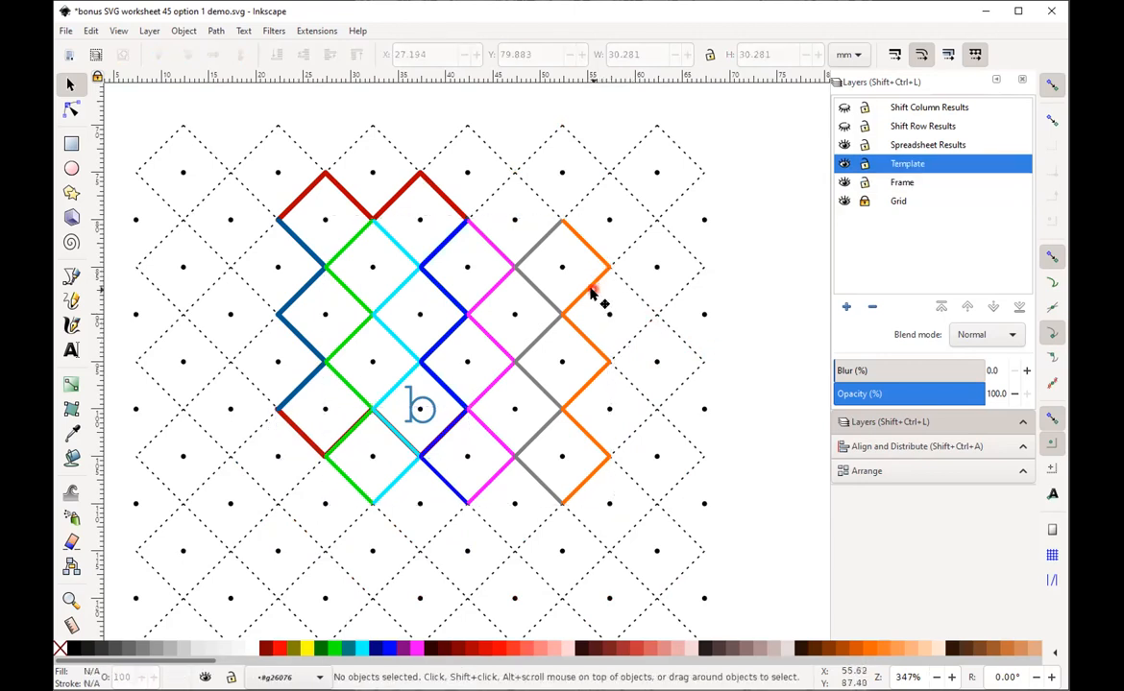
click(590, 289)
key(Delete)
click(541, 293)
key(Delete)
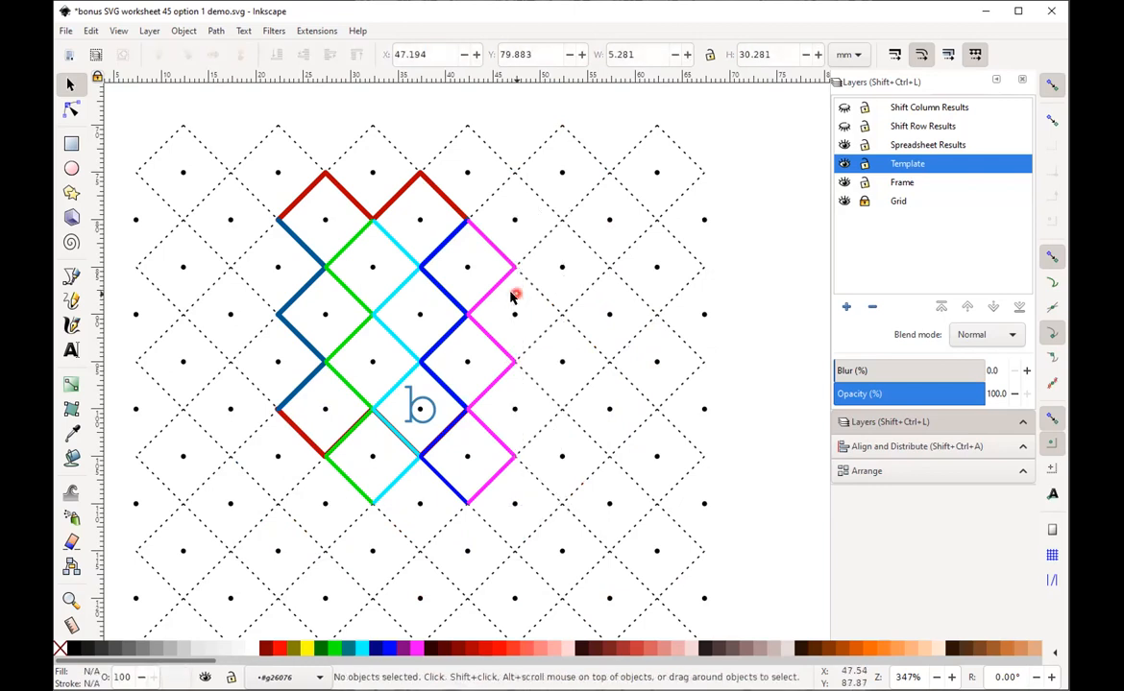
click(488, 294)
key(Delete)
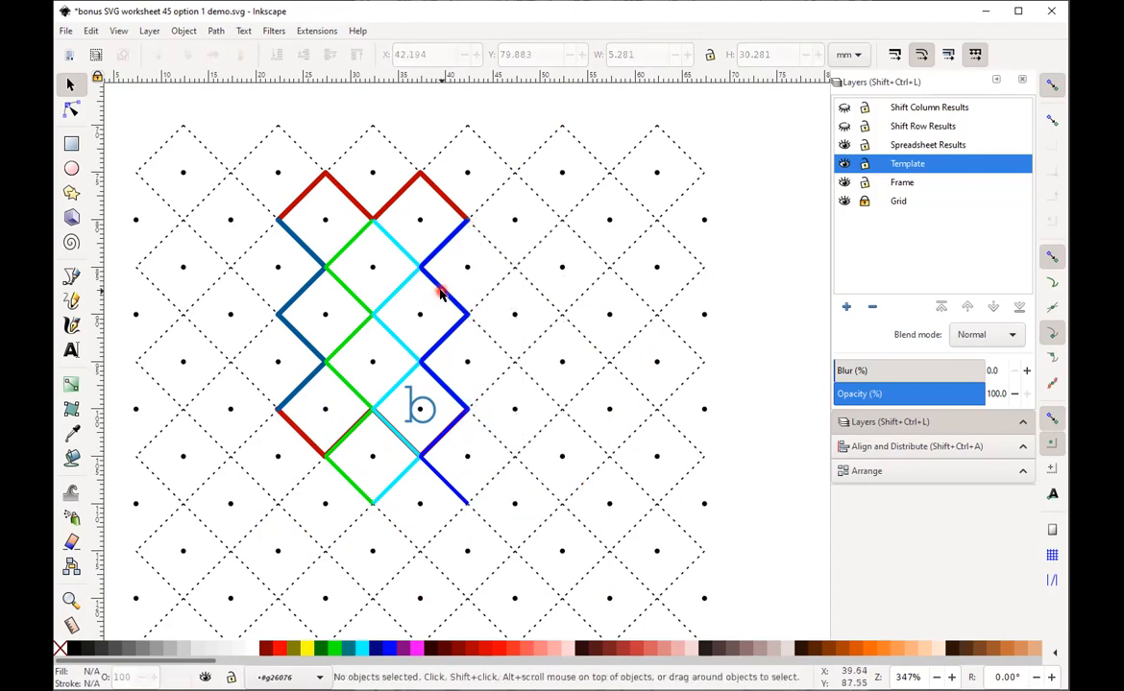
click(451, 298)
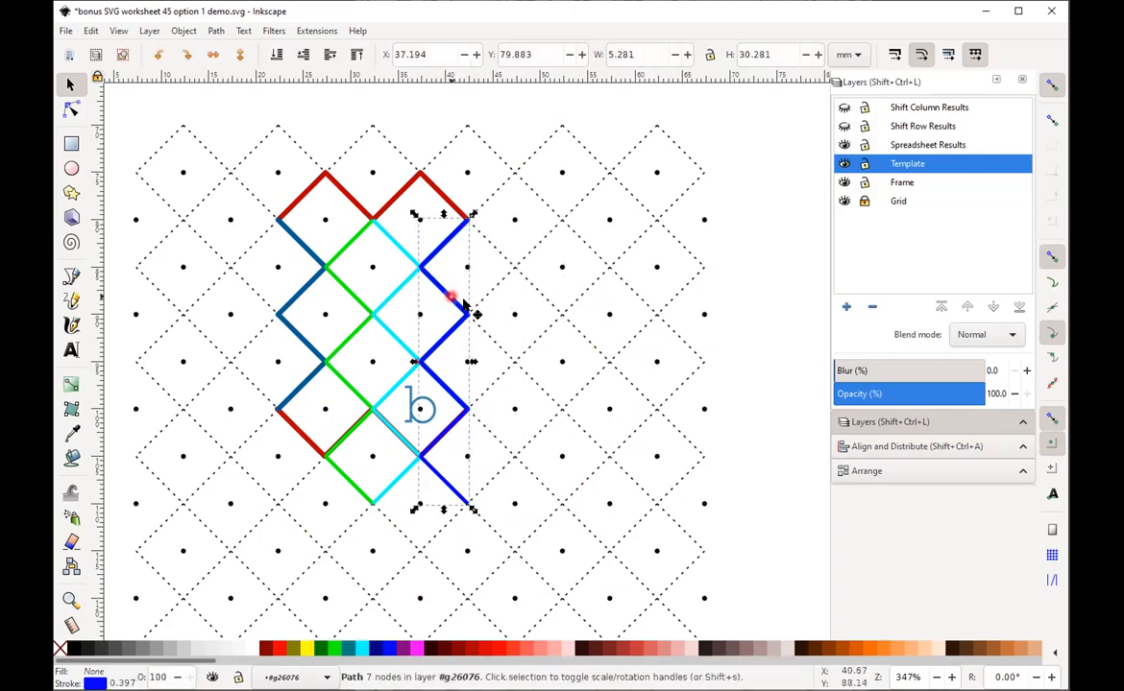
key(Delete)
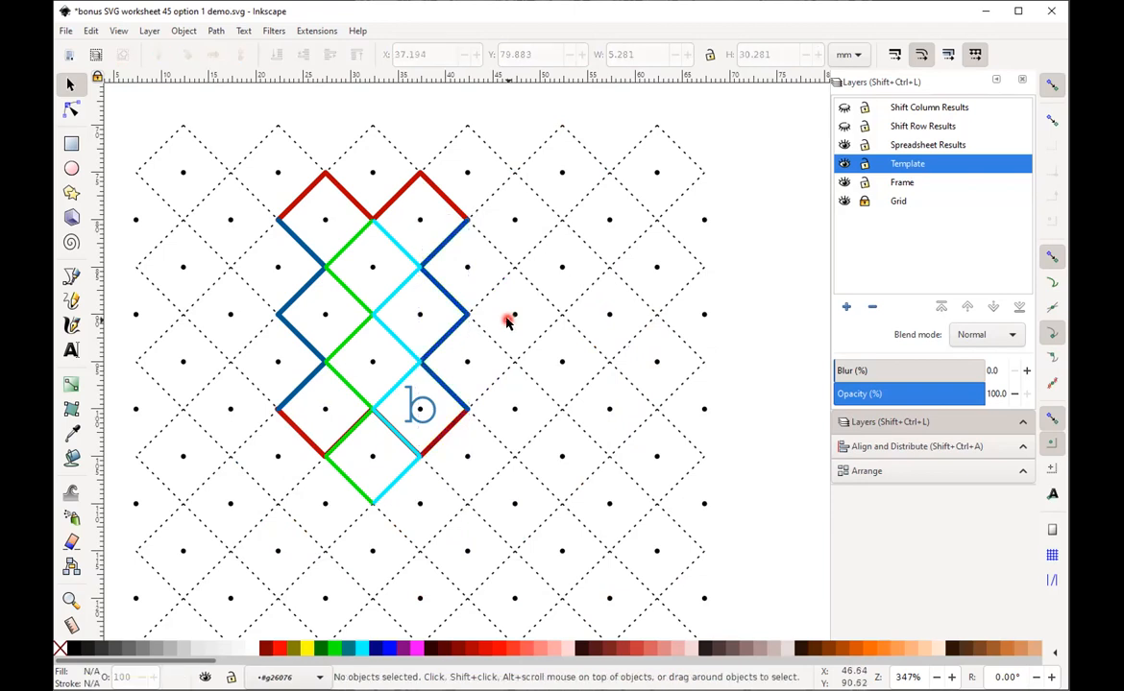
- Shorten the template's cyan and green zigzag lines to the frame by deleting the two lowest nodes of each
click(403, 382)
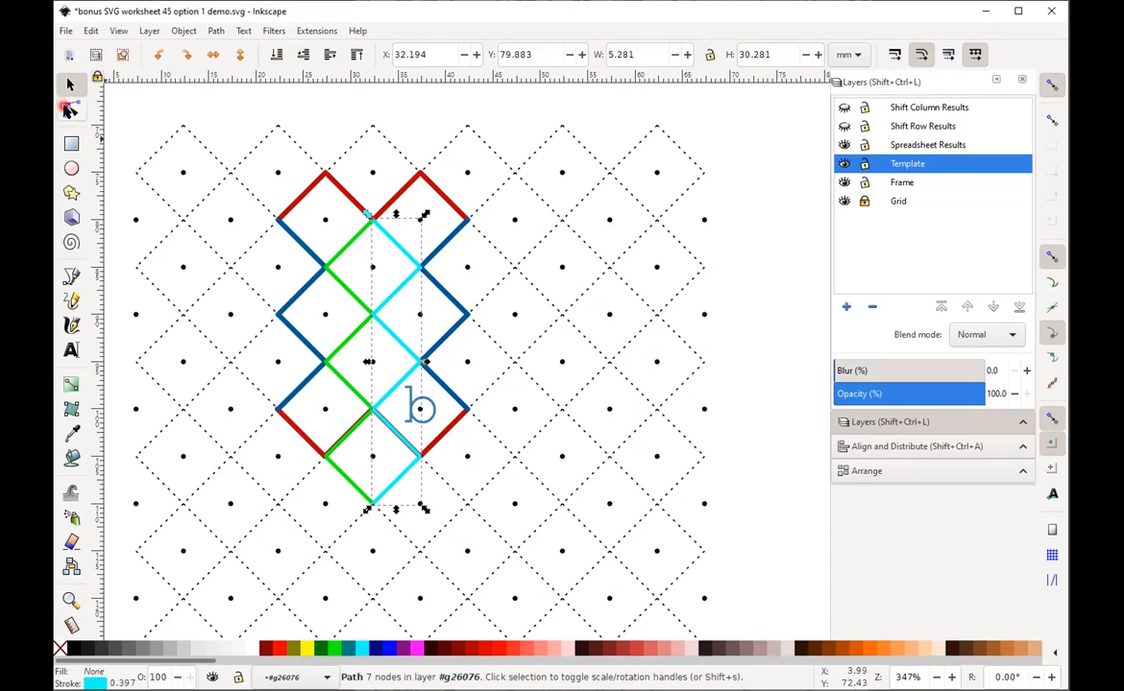
click(69, 111)
click(373, 502)
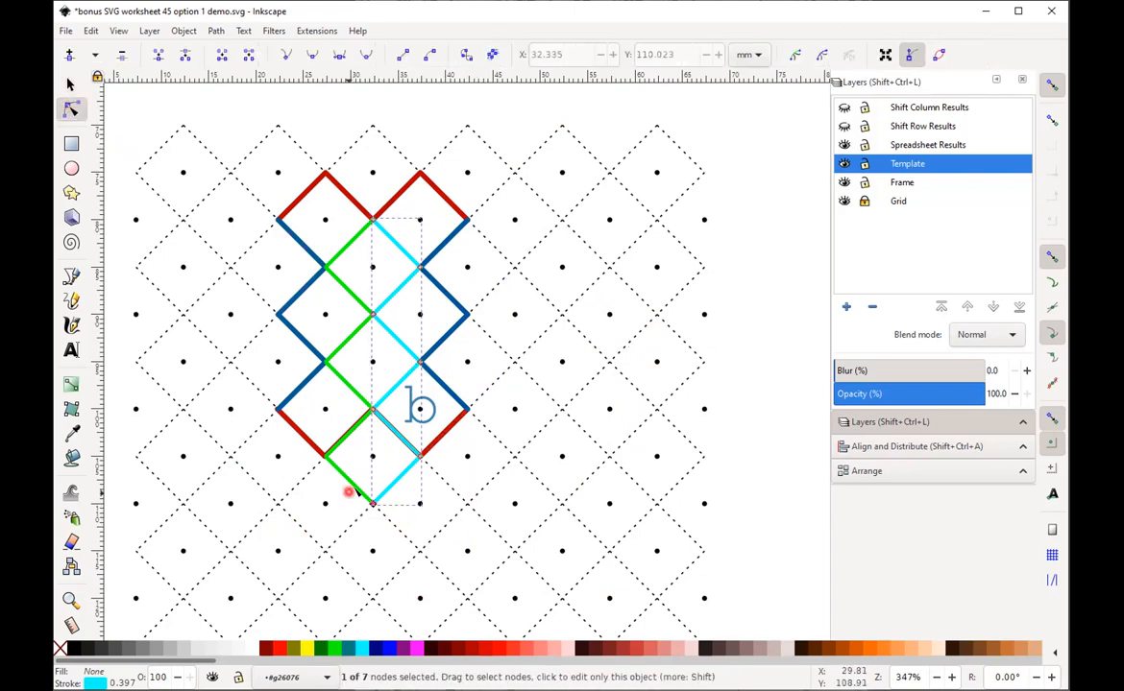
key(Delete)
click(420, 455)
key(Delete)
click(360, 490)
drag(396, 519, 355, 488)
key(Delete)
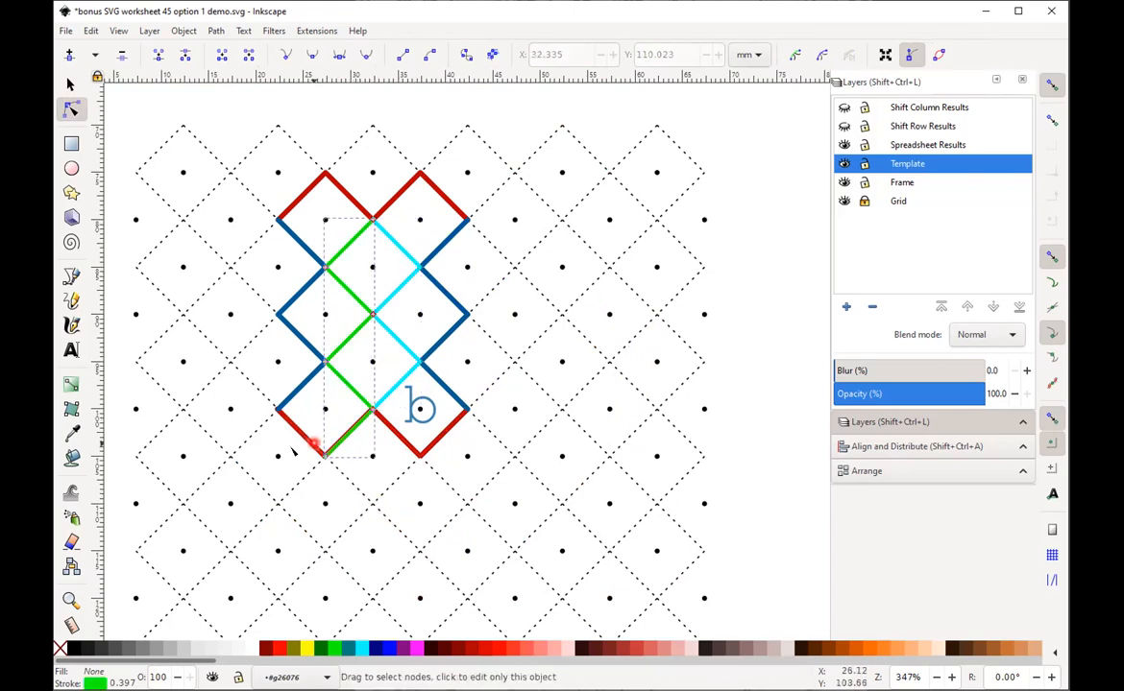
key(Delete)
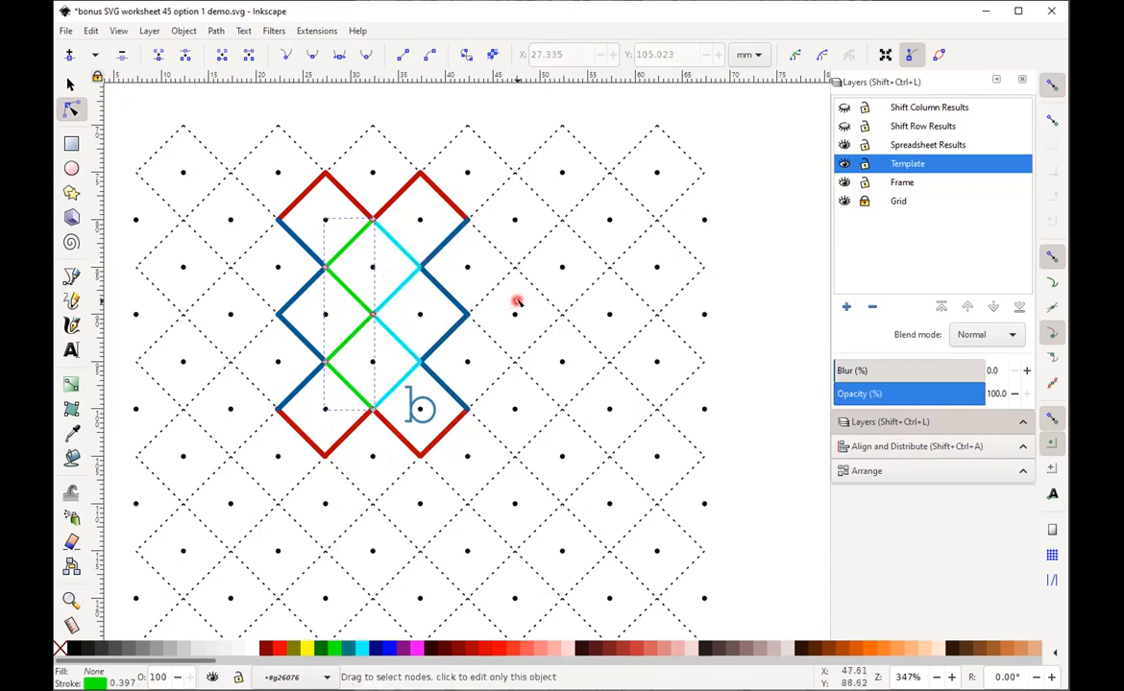
key(Escape)
key(s)
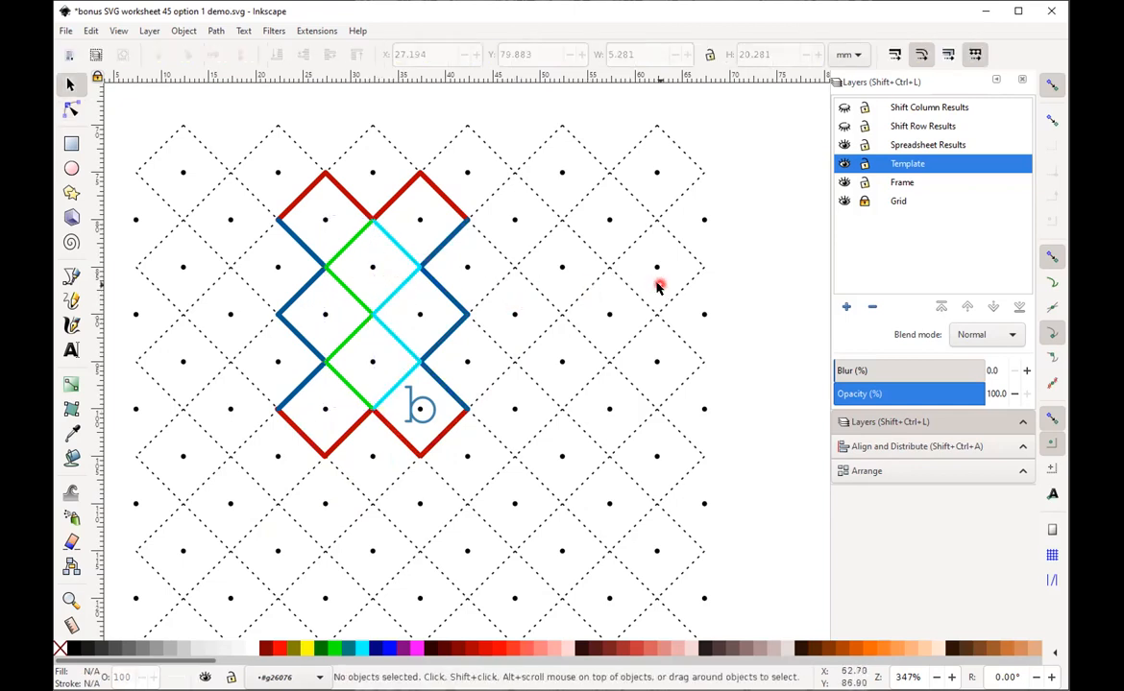
- Examine the tiles of the bqbq pattern and how far the letter labels extend their bounding boxes
key(5)
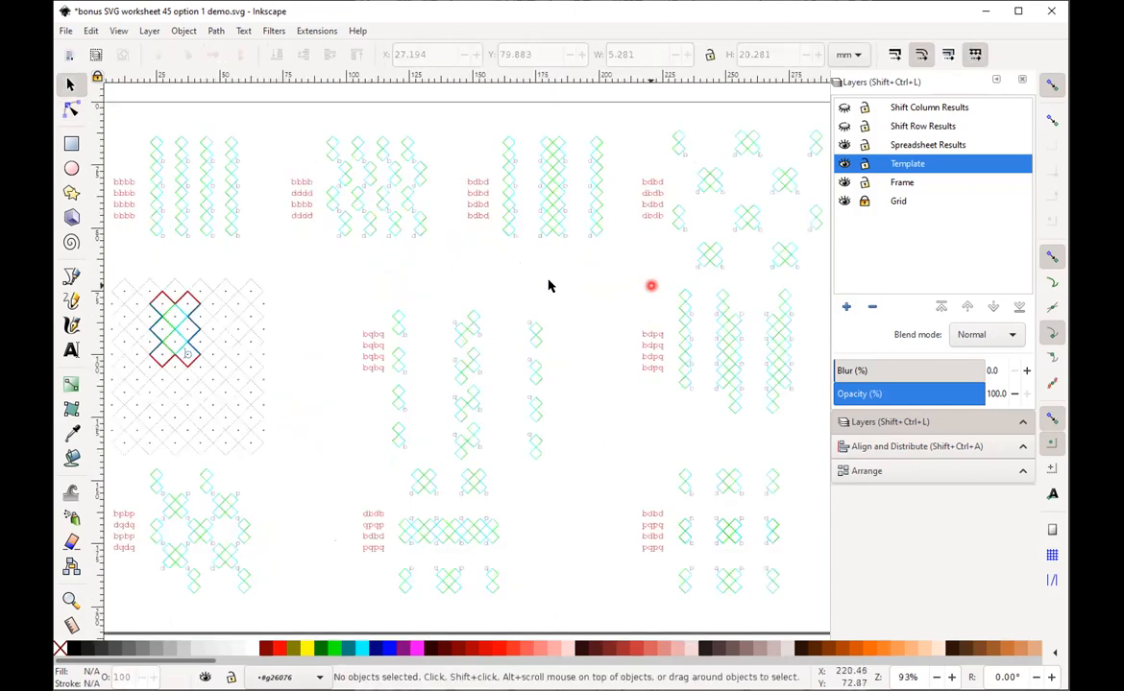
click(466, 363)
key(Escape)
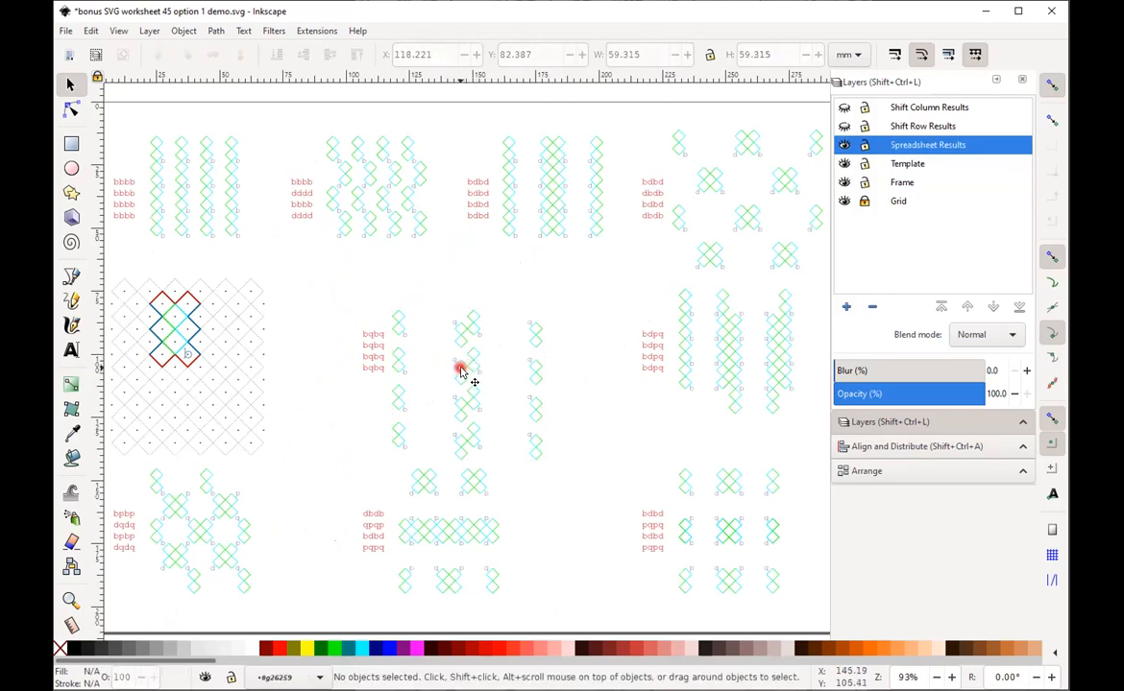
mouse_move(323, 292)
mouse_down()
mouse_move(549, 446)
mouse_move(584, 496)
mouse_move(586, 473)
mouse_up()
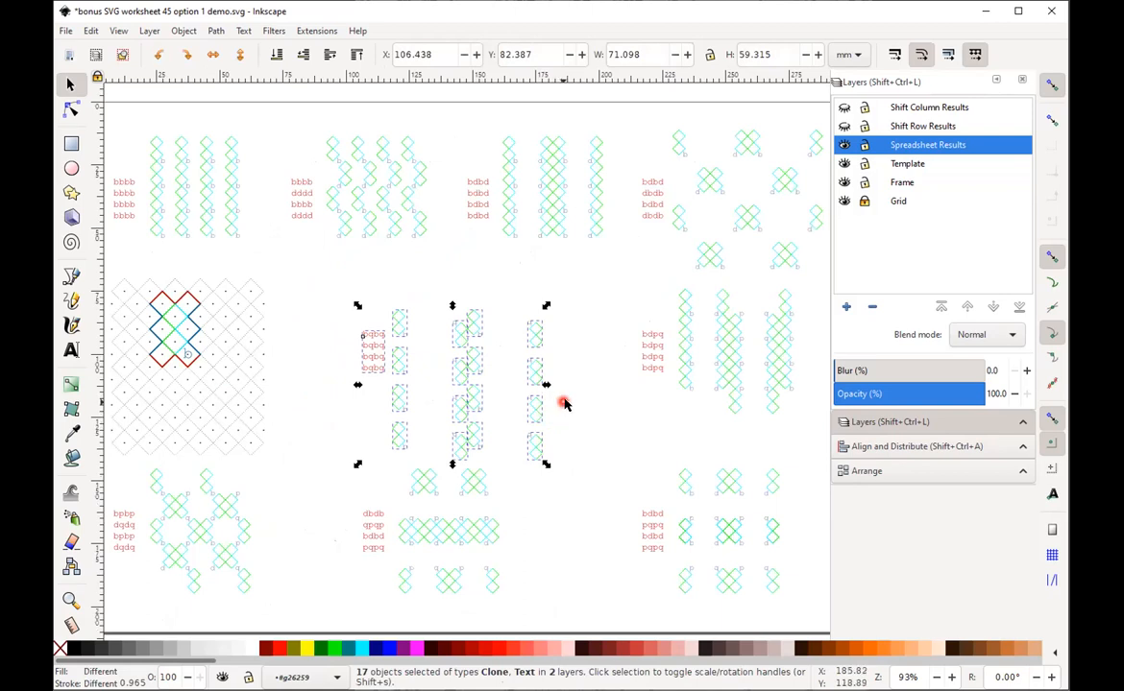
key(3)
key(Escape)
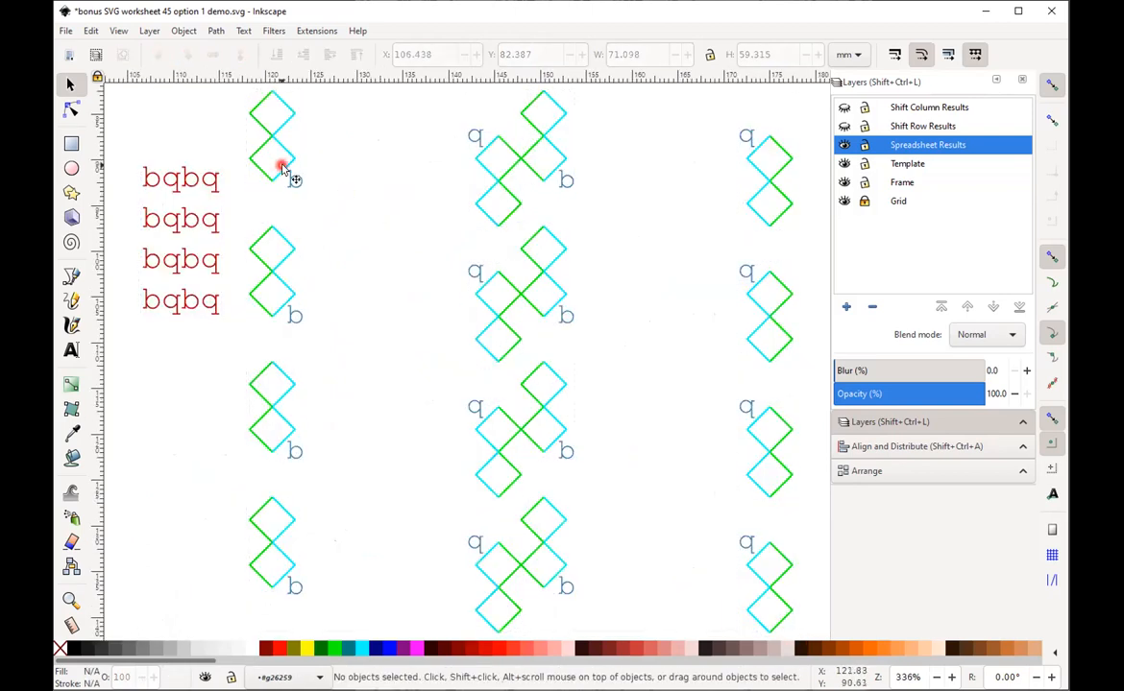
click(284, 169)
key(ctrl+a)
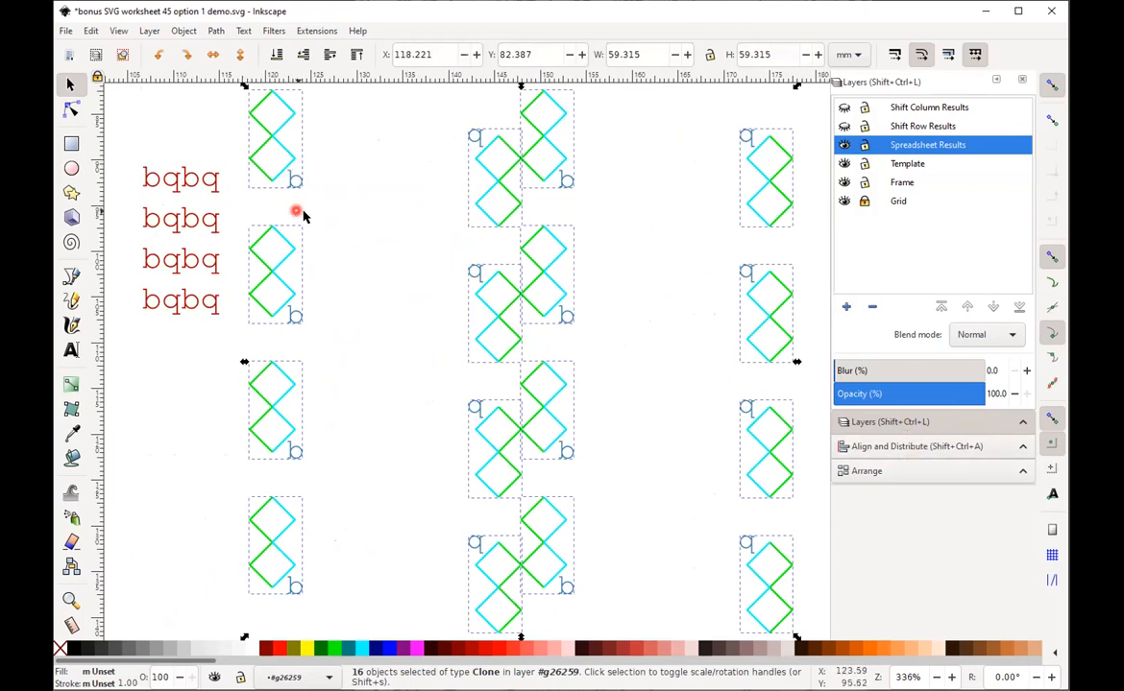
click(349, 219)
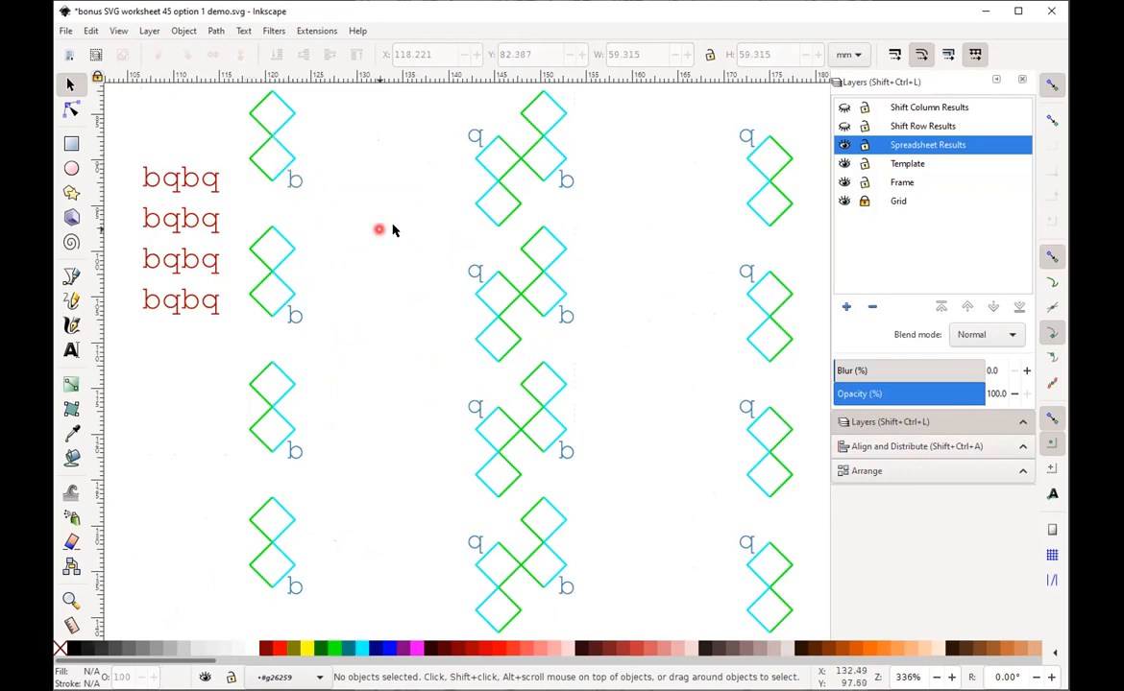
- Move the letter b inside the template group into the upper diamond between the green and cyan lines
key(5)
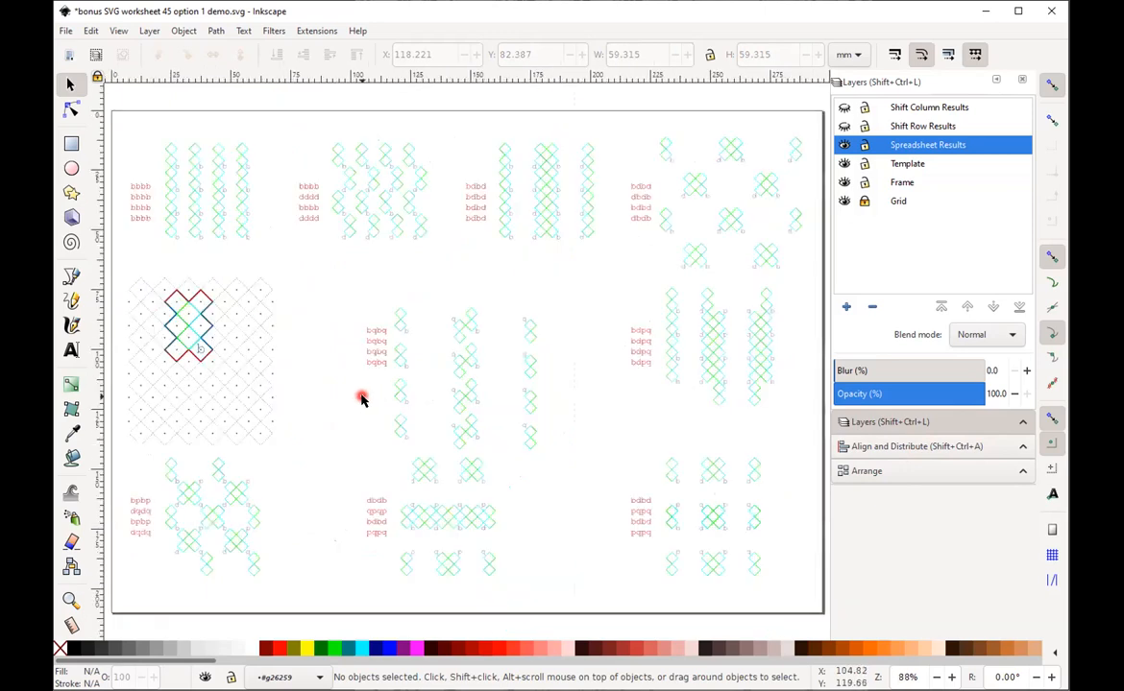
drag(304, 259, 140, 388)
key(3)
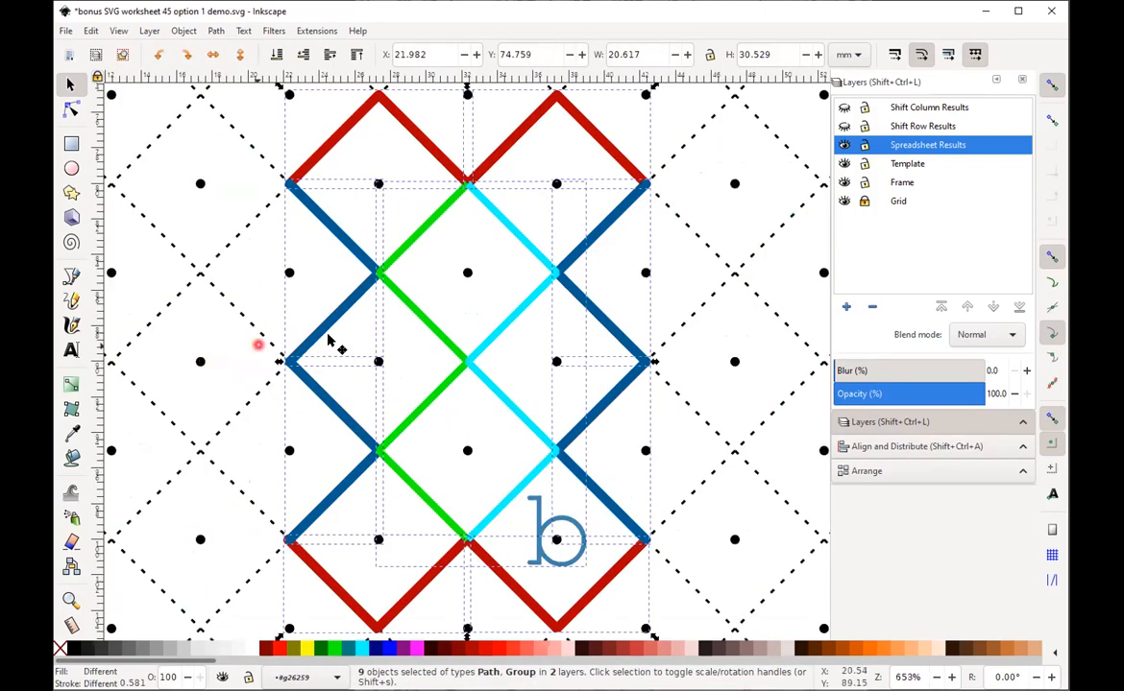
click(482, 450)
click(518, 486)
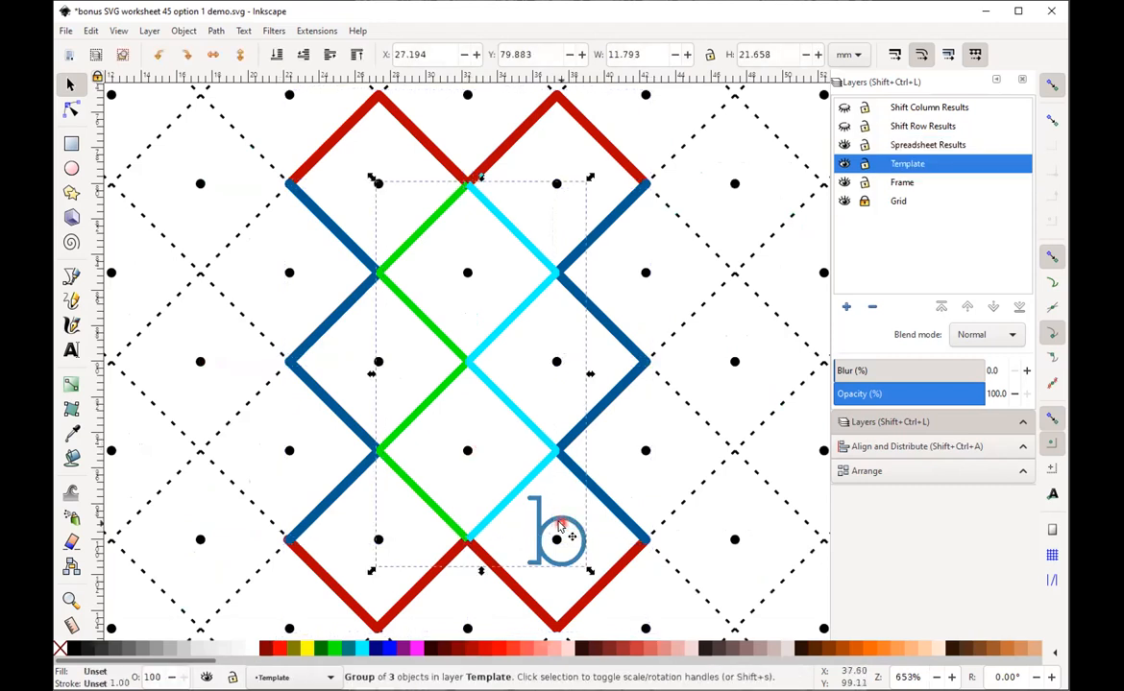
double_click(560, 524)
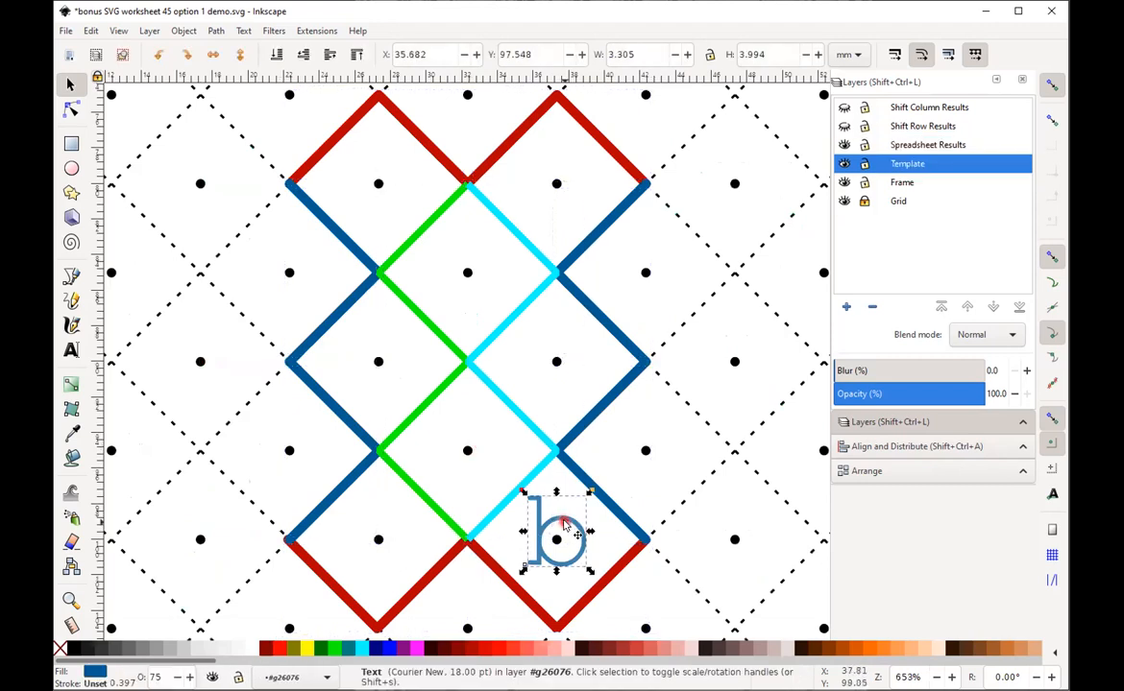
drag(564, 521, 461, 259)
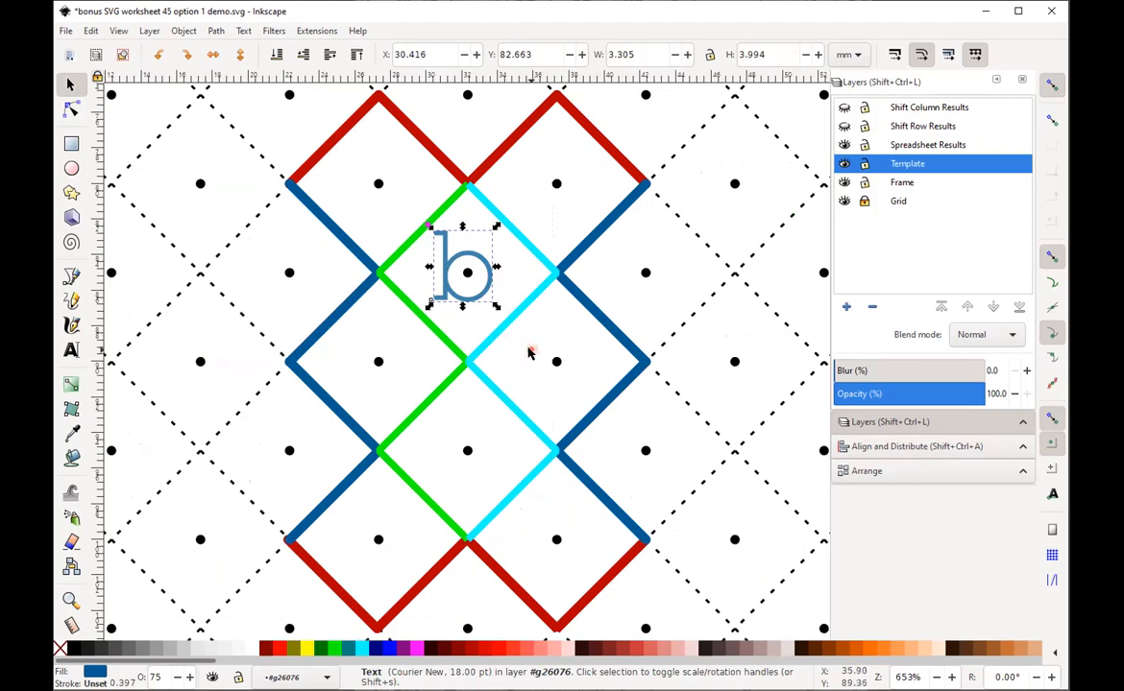
click(522, 349)
- Select all tiles inside the bqbq pattern group and remove their overlaps with horizontal and vertical gaps of 20.0
key(5)
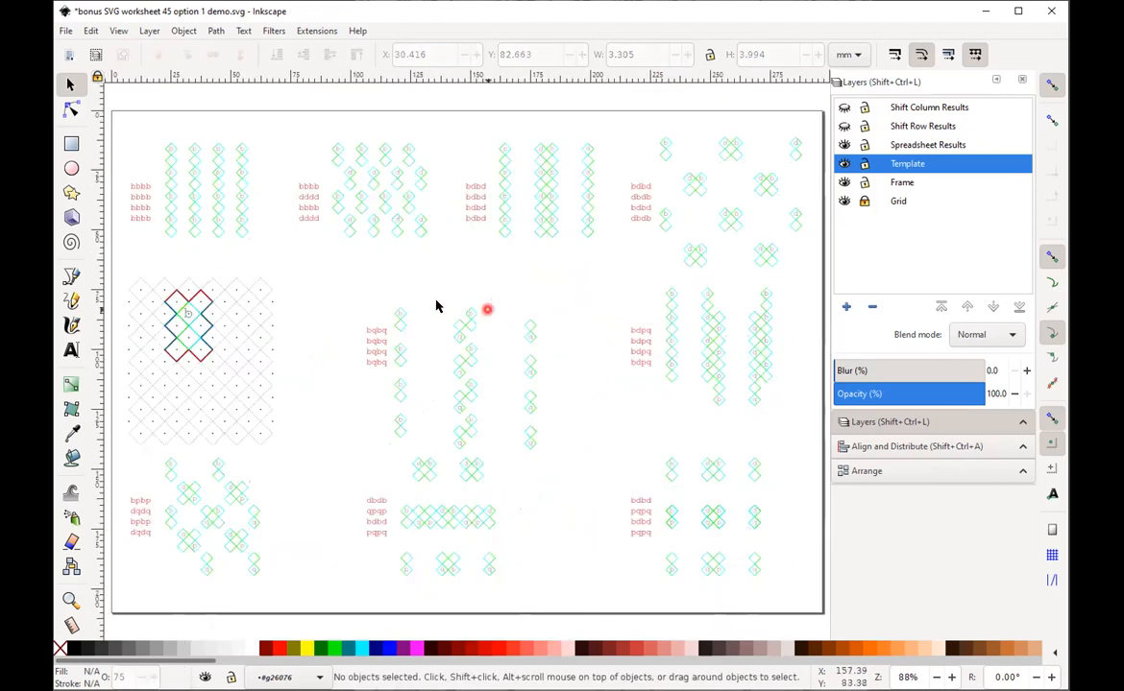
click(405, 319)
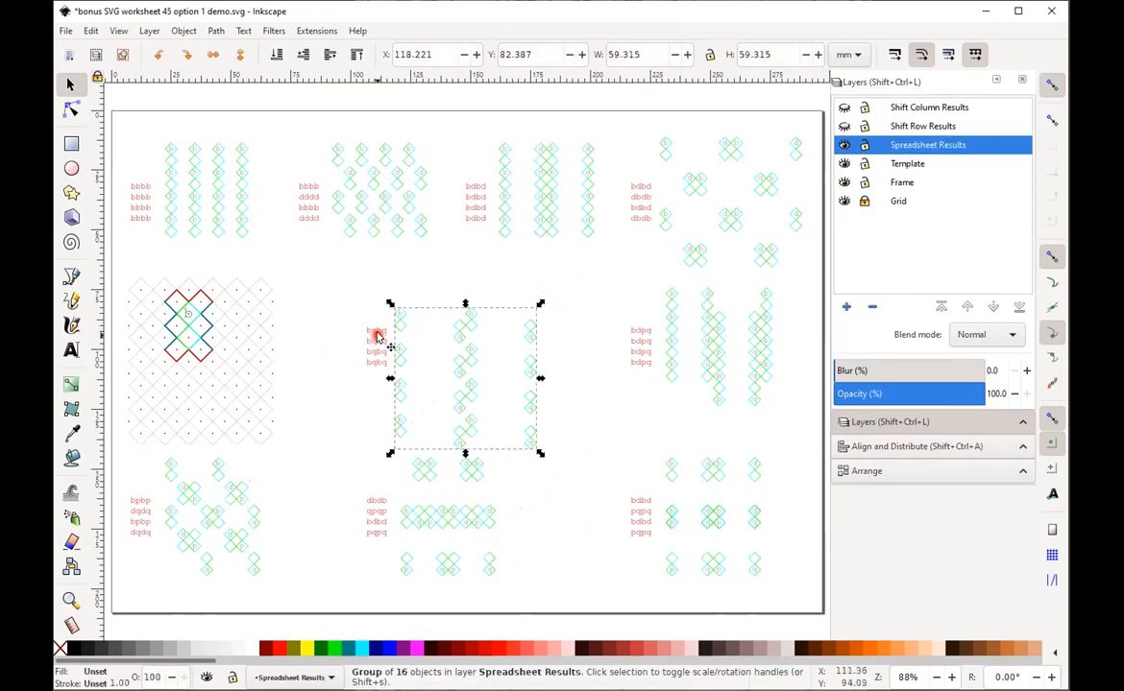
key(shift)
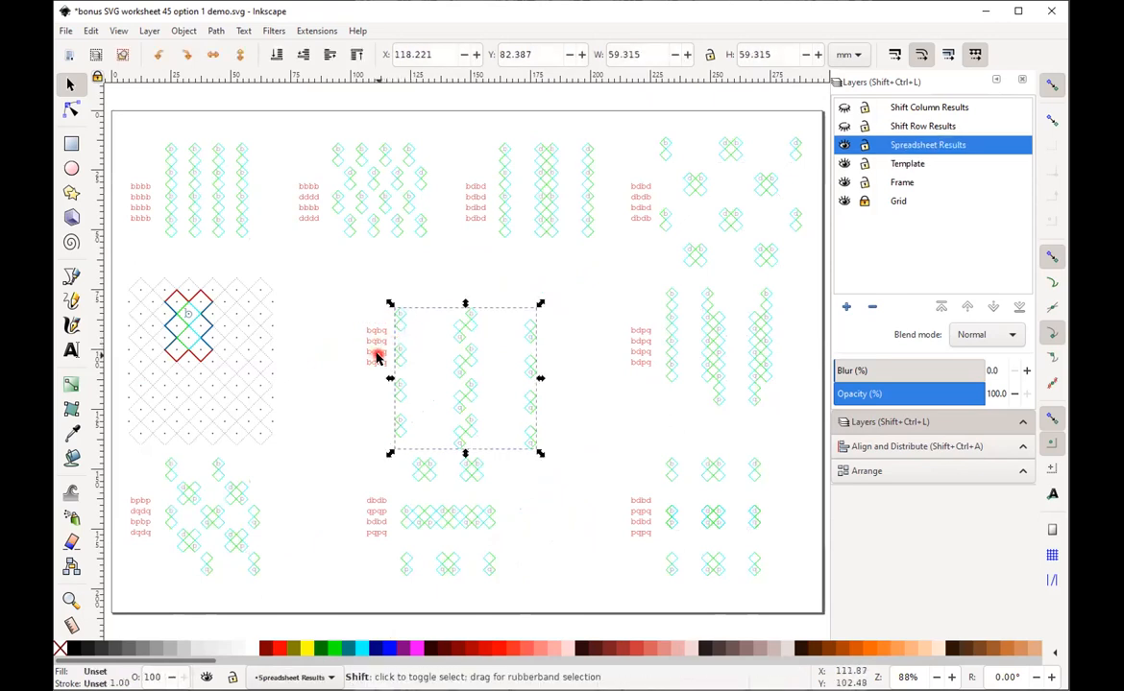
shift+click(377, 358)
key(3)
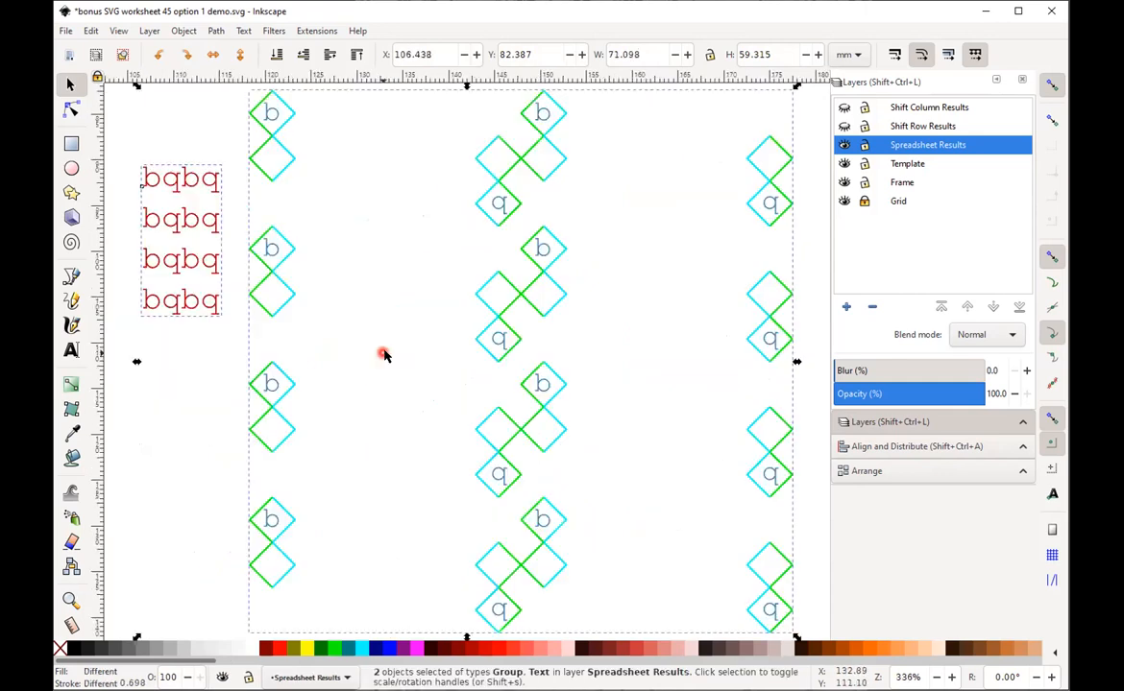
click(591, 416)
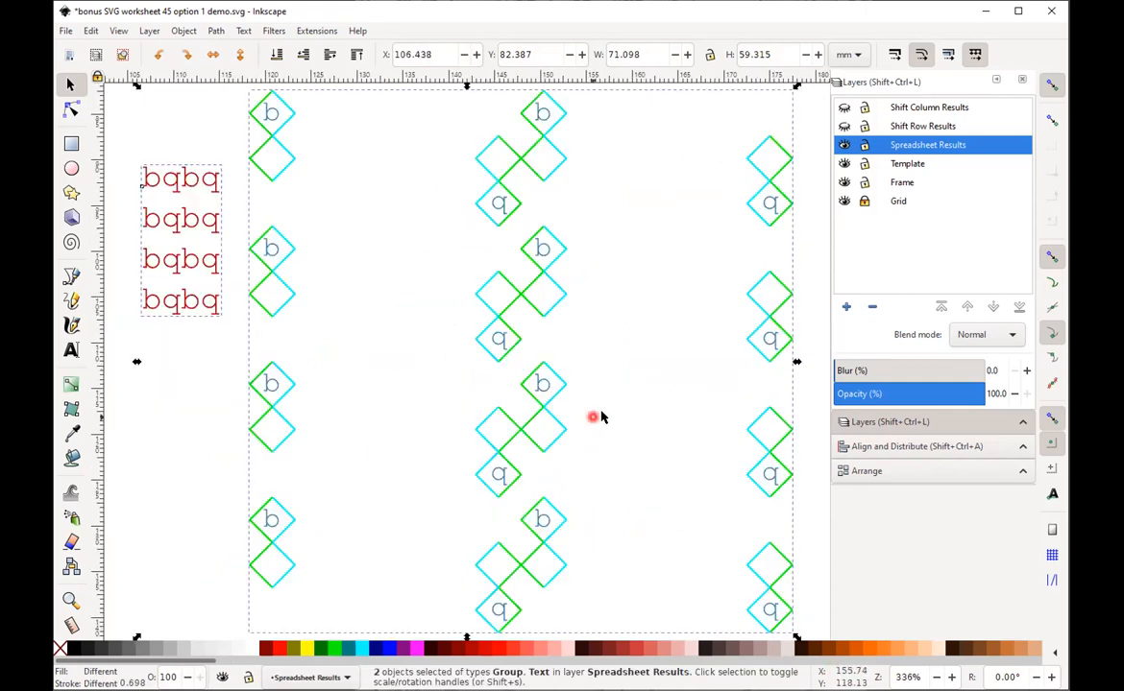
click(550, 408)
double_click(550, 409)
click(545, 411)
key(ctrl+a)
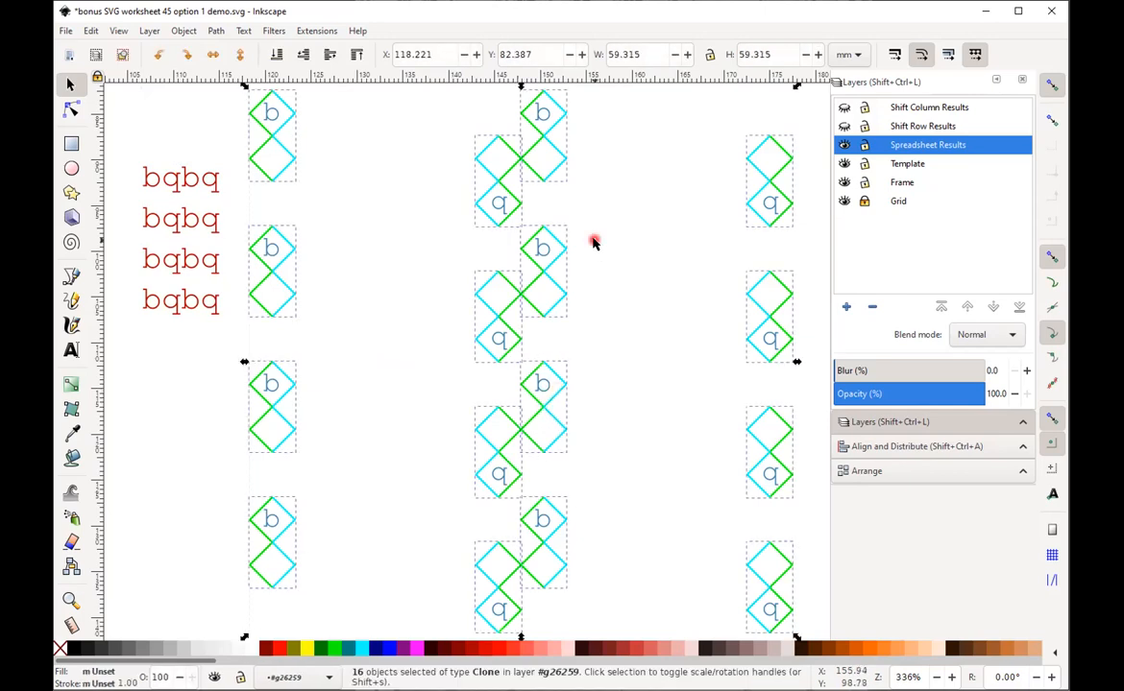
click(890, 447)
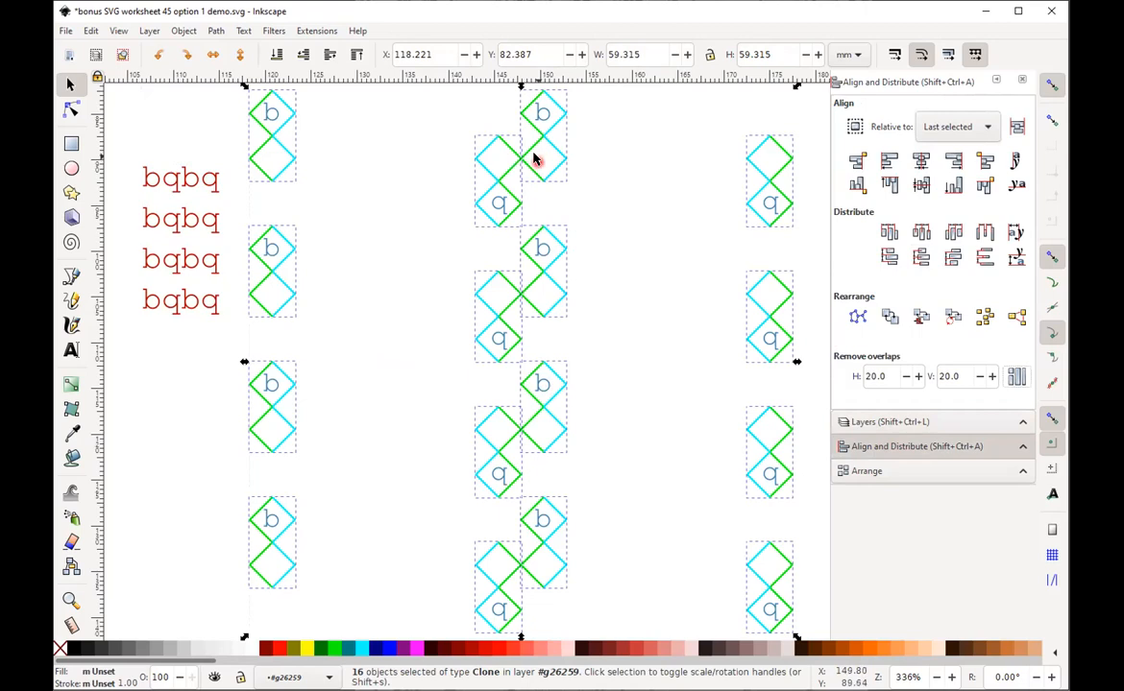
click(1016, 376)
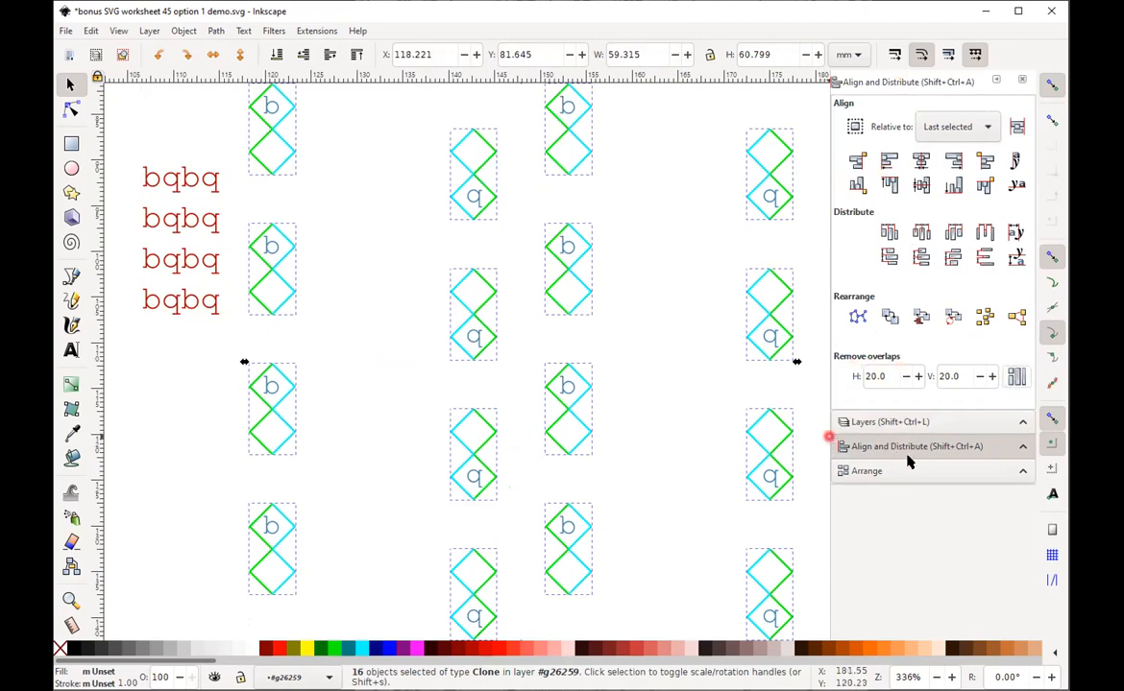
- Arrange the bqbq tiles in a centre-aligned grid of 4 rows and 4 columns with -0.5 px spacing both ways
click(873, 472)
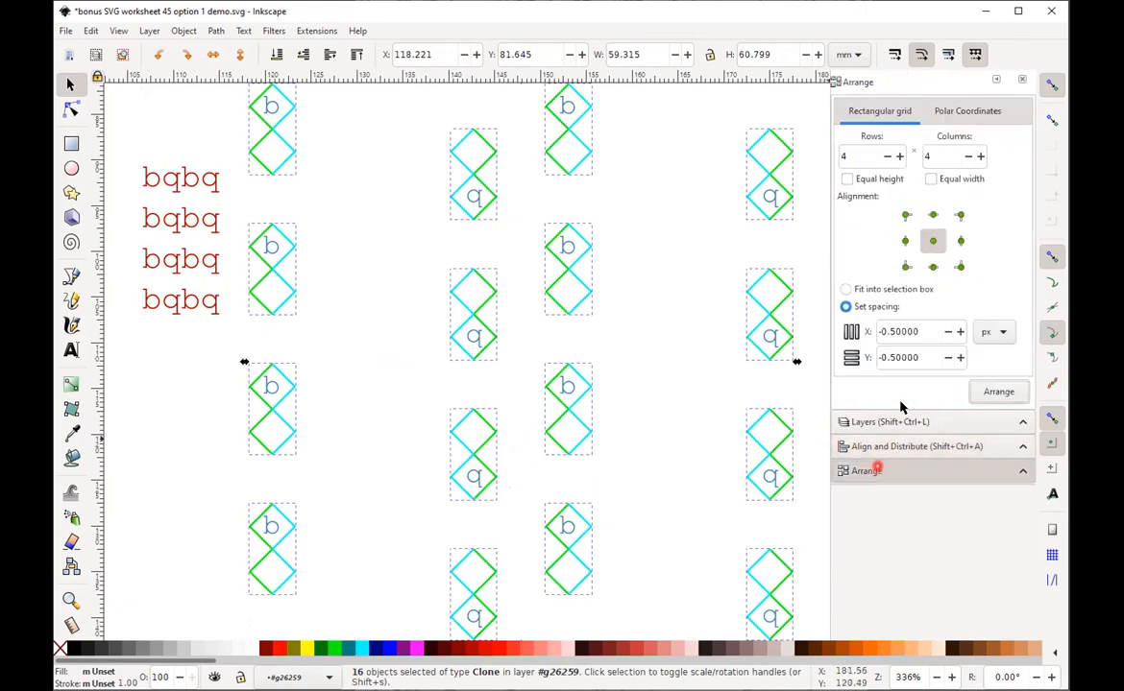
click(937, 245)
click(992, 393)
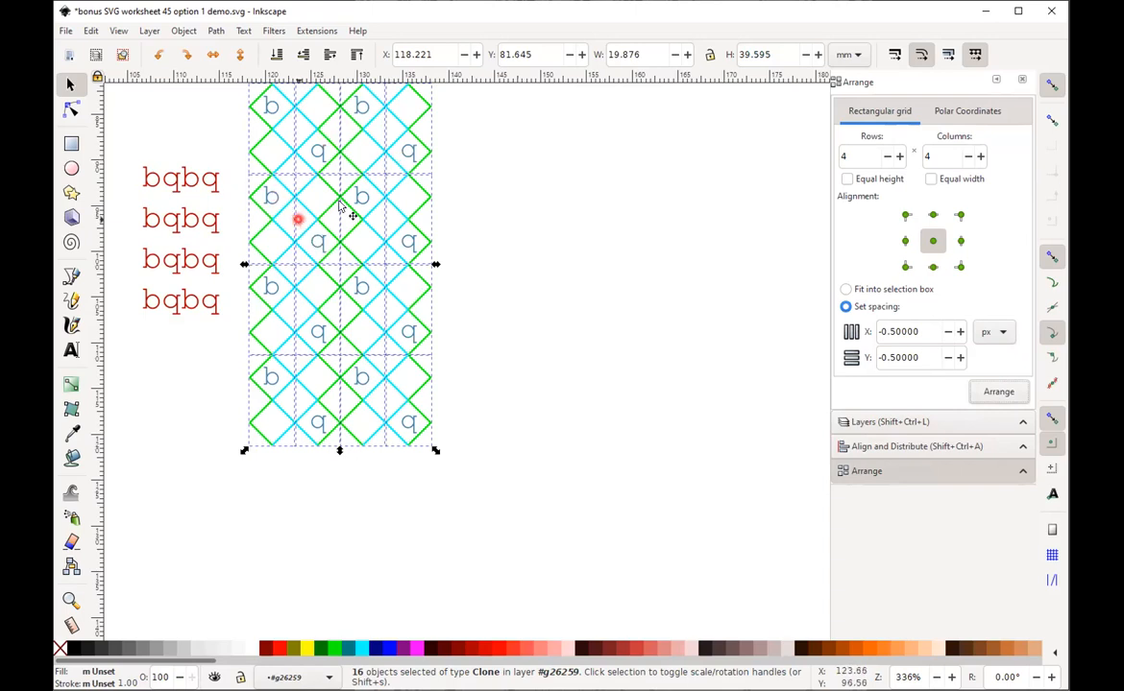
click(544, 243)
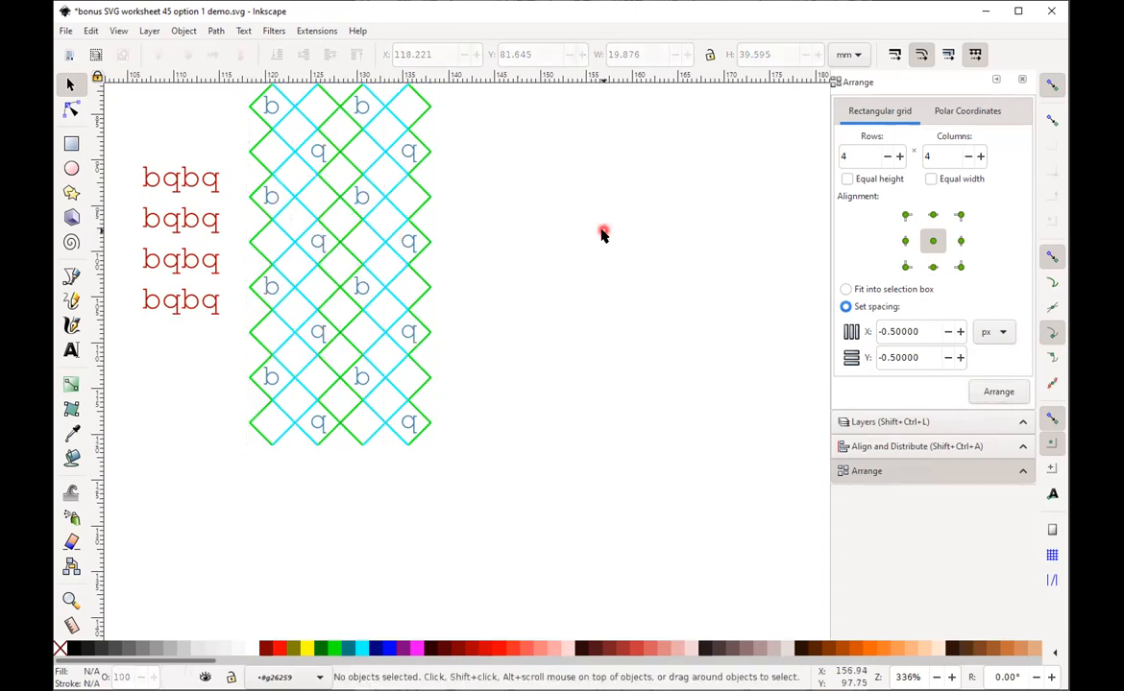
key(4)
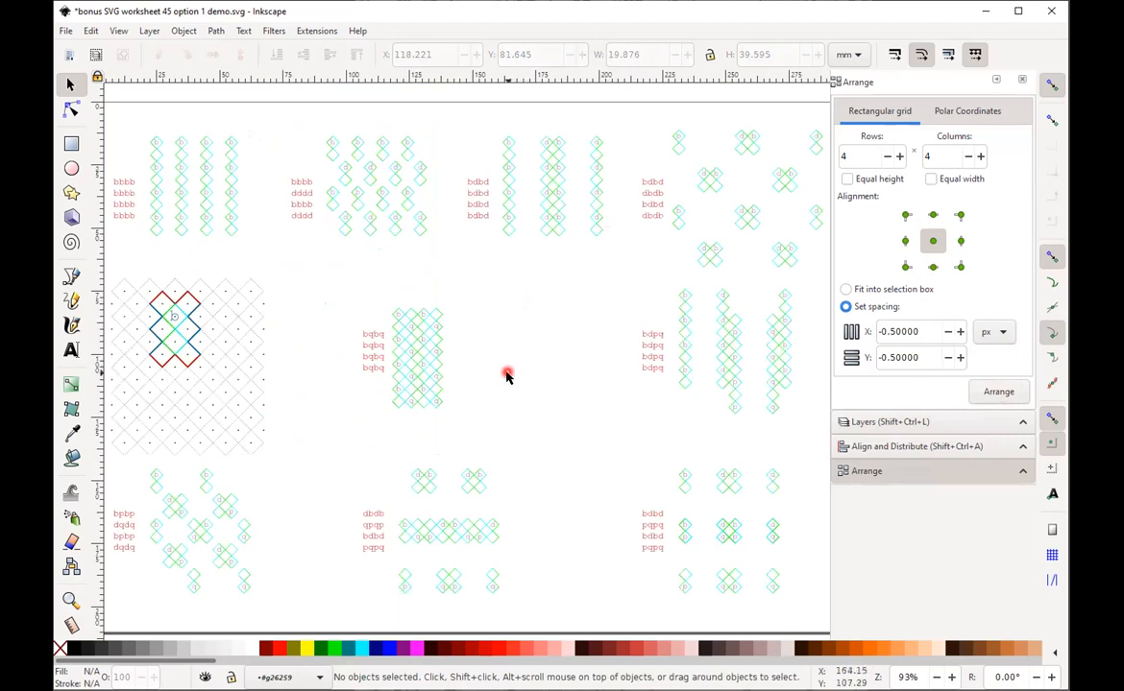